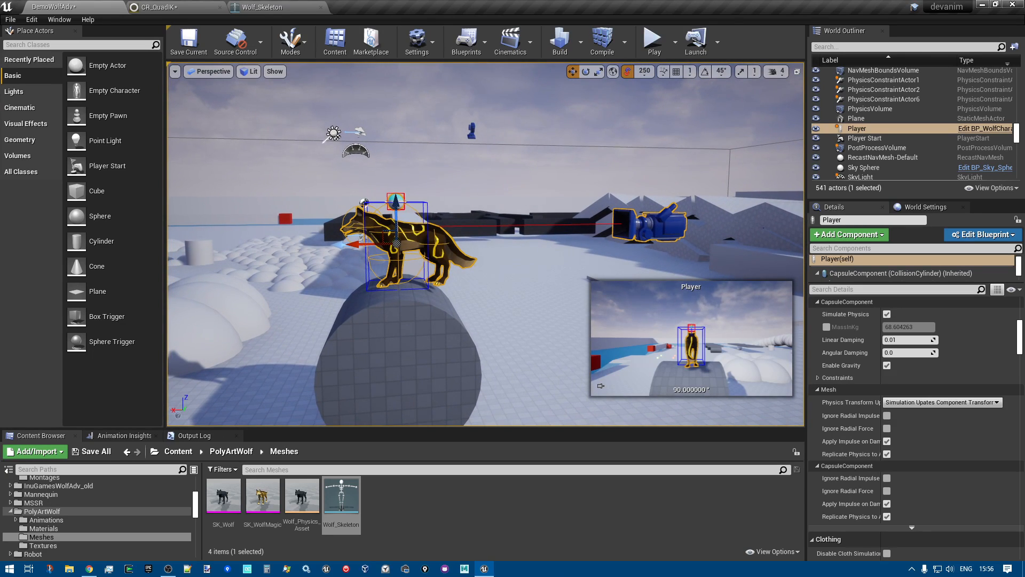
Start a play session and walk the wolf off the cylinder onto the cluster of large domes to test its leg placement
{"action": "left_click", "coordinate": [652, 49]}
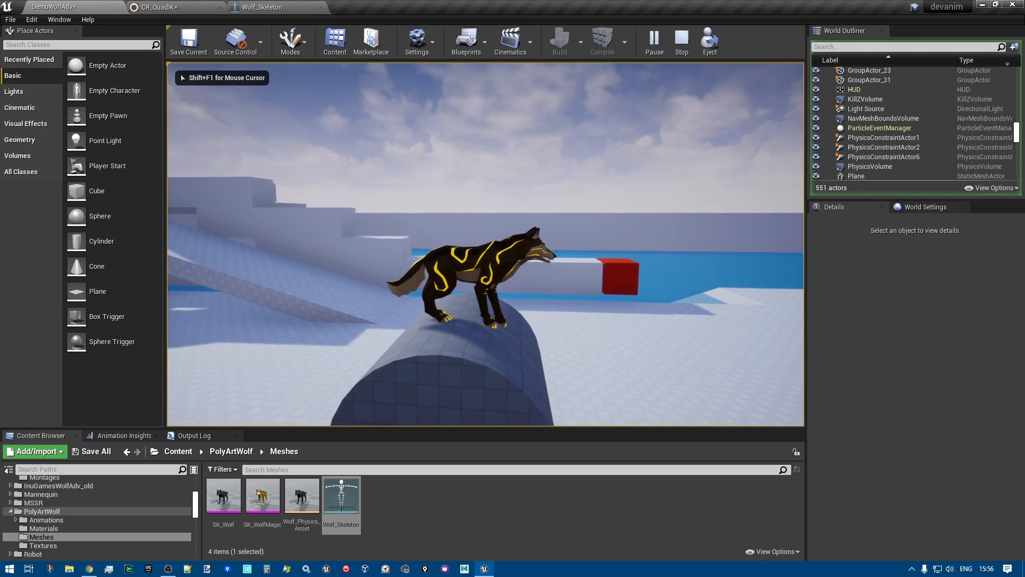
{"action": "key", "text": "w"}
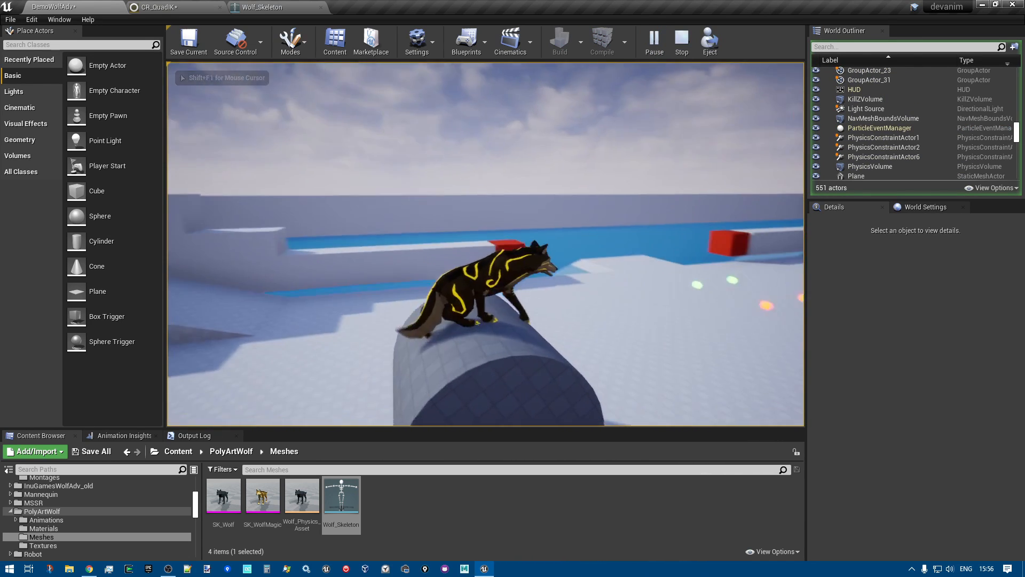
{"action": "key", "text": "space"}
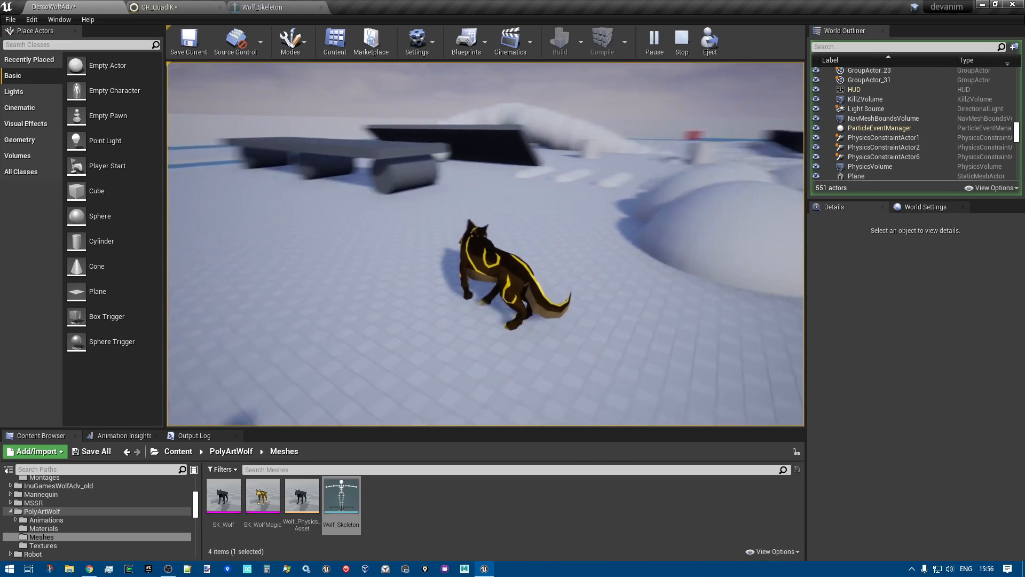
{"action": "key", "text": "w"}
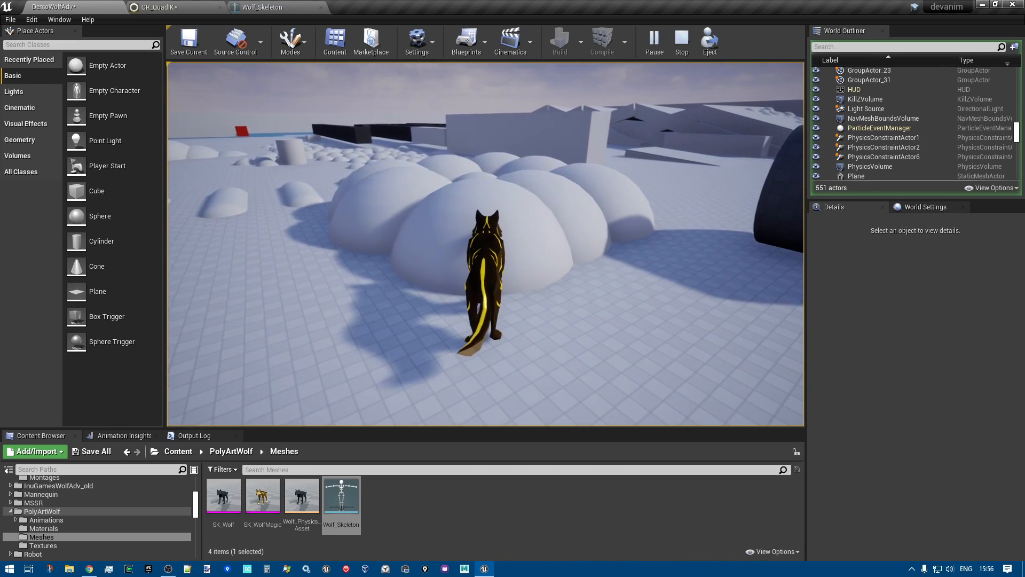
{"action": "key", "text": "w"}
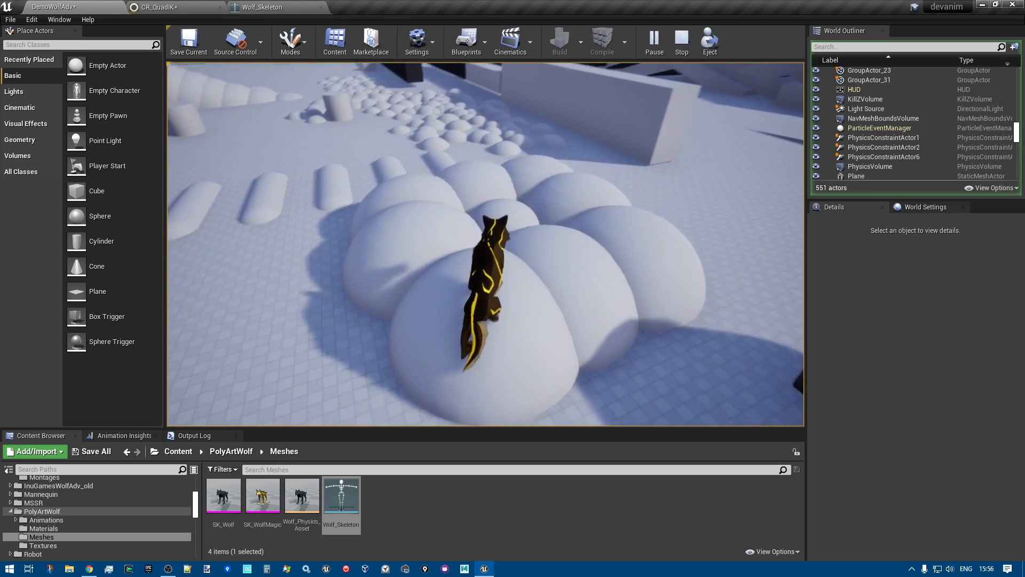
{"action": "key", "text": "d"}
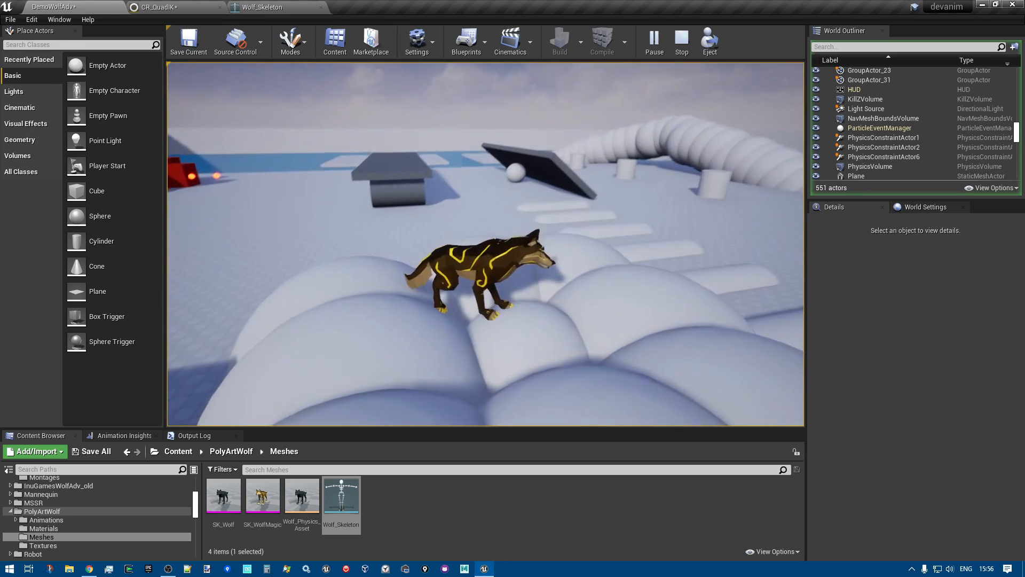
{"action": "key", "text": "d"}
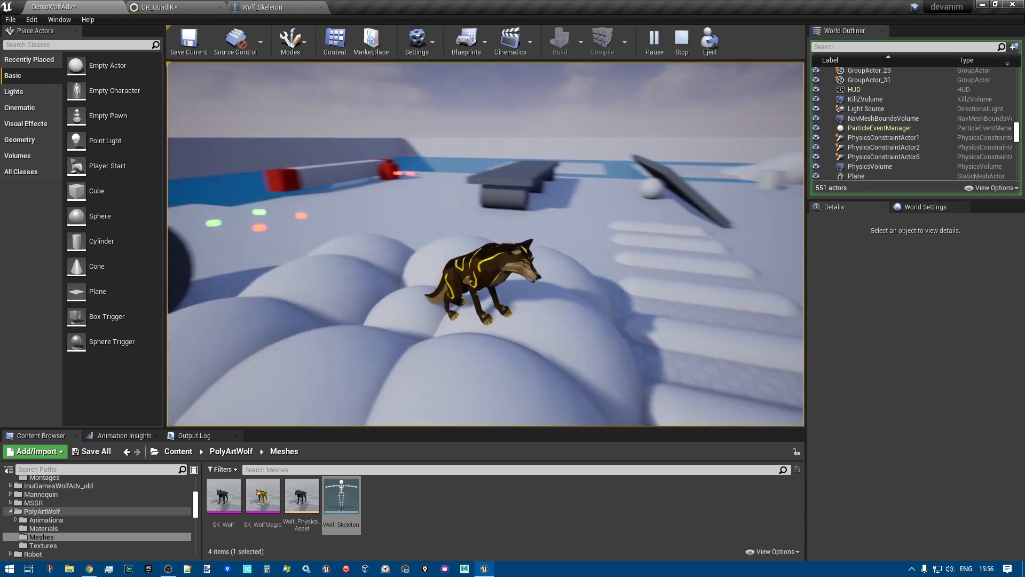
{"action": "key", "text": "d"}
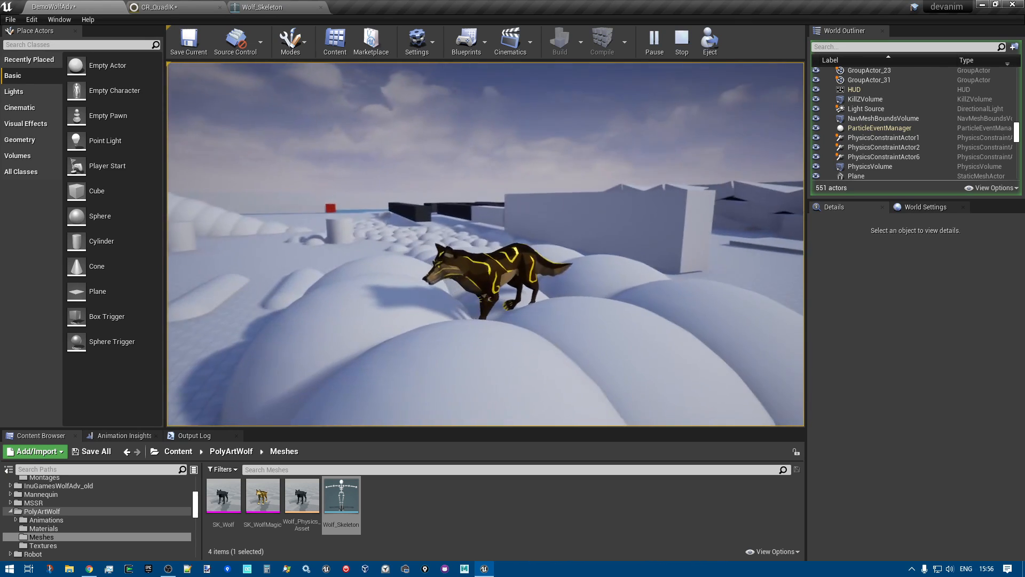
Move the wolf across the domes, jump down and run past the small spheres to the foot of the curved ridge
{"action": "key", "text": "w"}
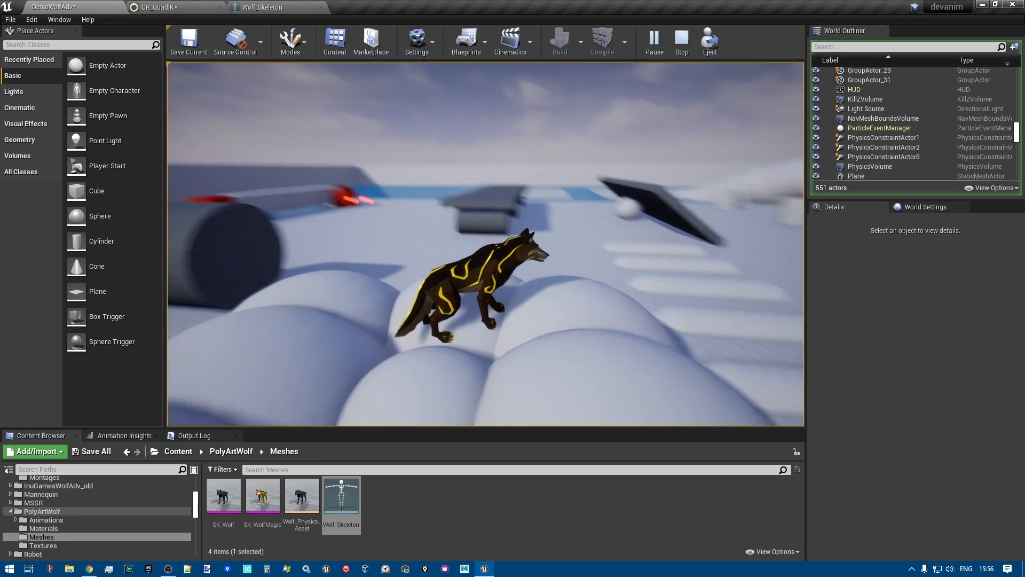
{"action": "key", "text": "w"}
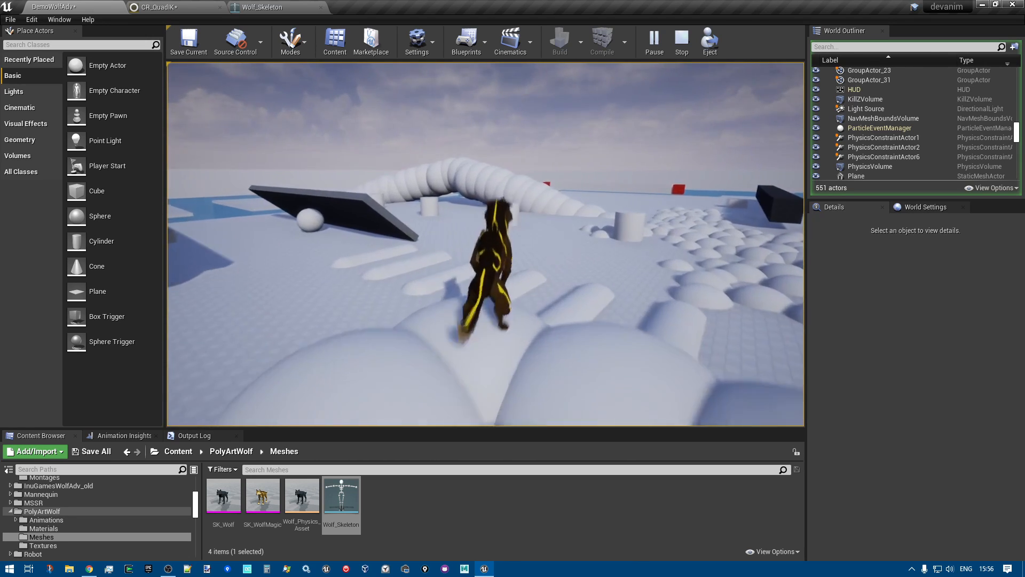
{"action": "key", "text": "space"}
{"action": "key", "text": "w"}
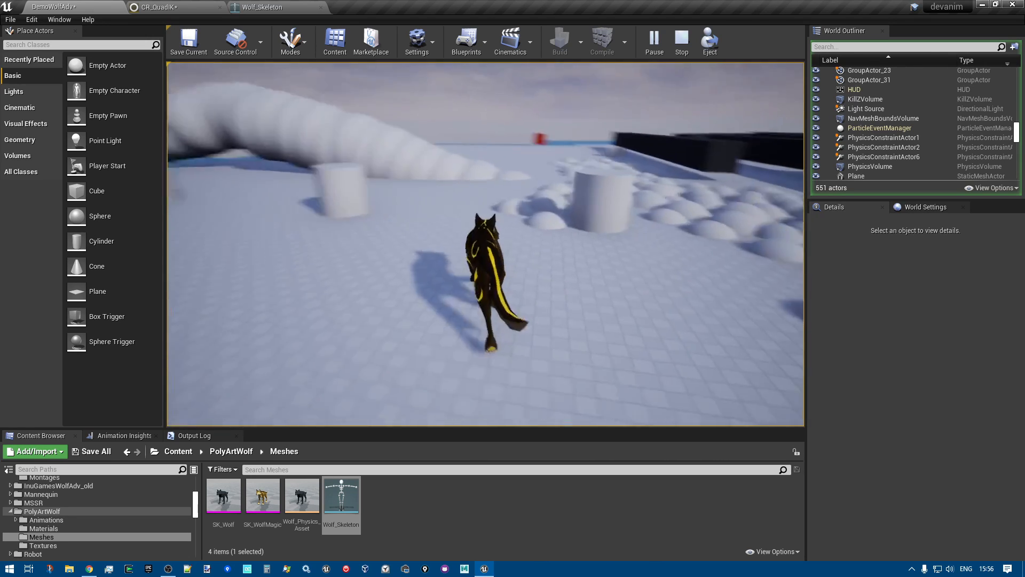
{"action": "key", "text": "w"}
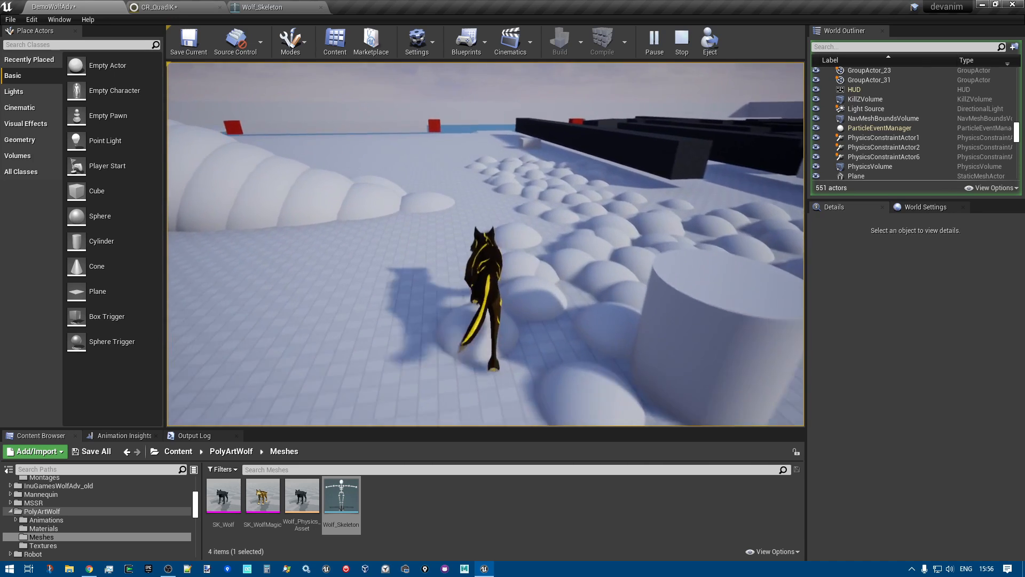
{"action": "key", "text": "w"}
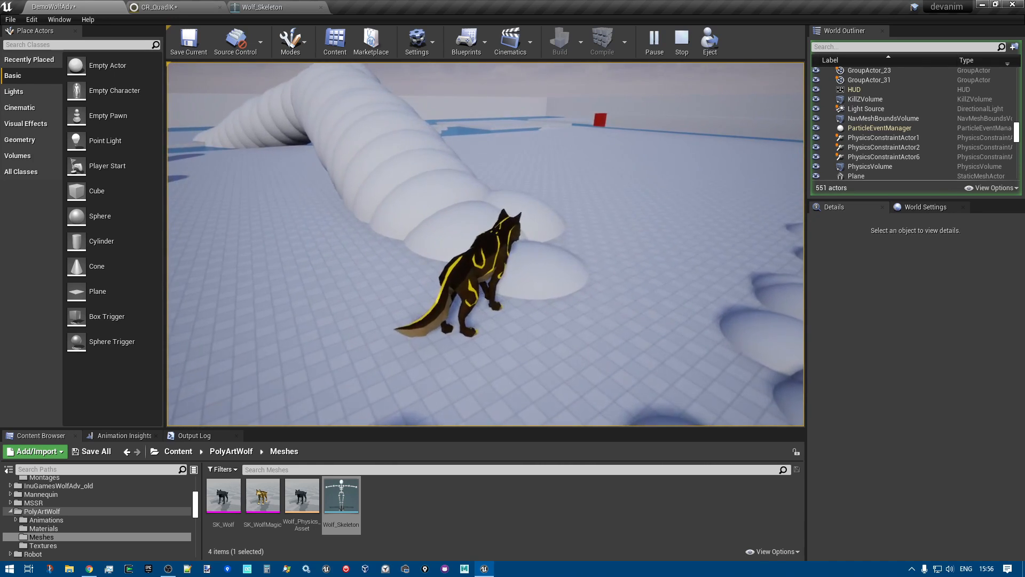
Switch to the browser, view the Advanced AnimBP for PolyArt Wolf page and its linked demo and Poly Art Wolf marketplace pages, and close the browser
{"action": "key", "text": "alt+Tab"}
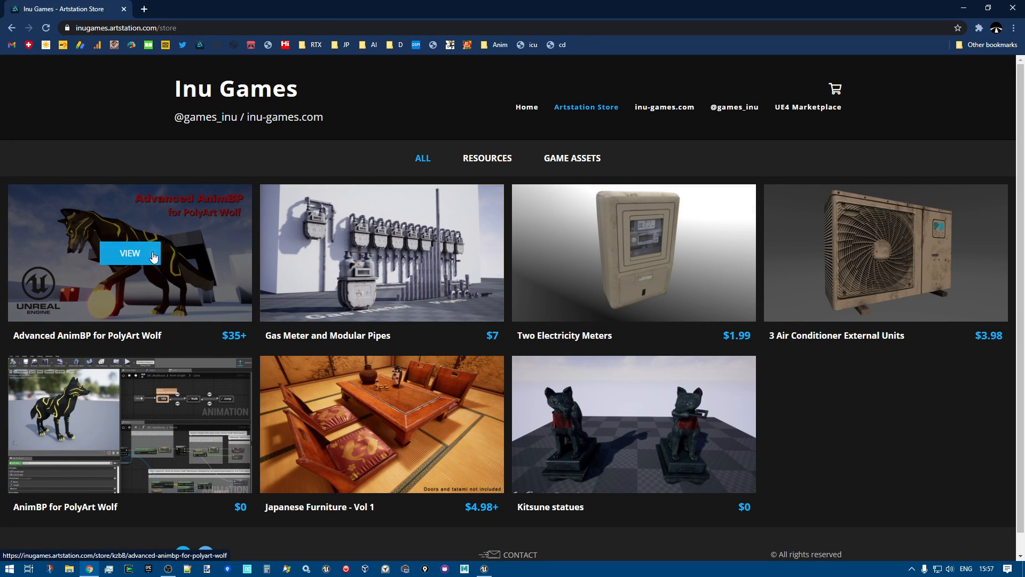
{"action": "left_click", "coordinate": [136, 261]}
{"action": "scroll", "coordinate": [216, 274], "scroll_direction": "down", "scroll_amount": 3}
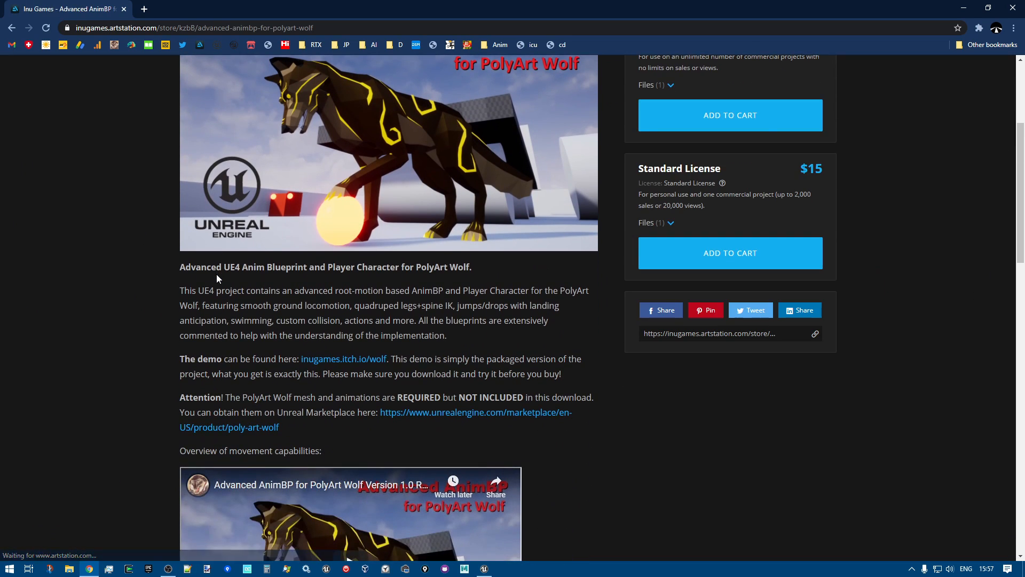
{"action": "left_click", "coordinate": [357, 363]}
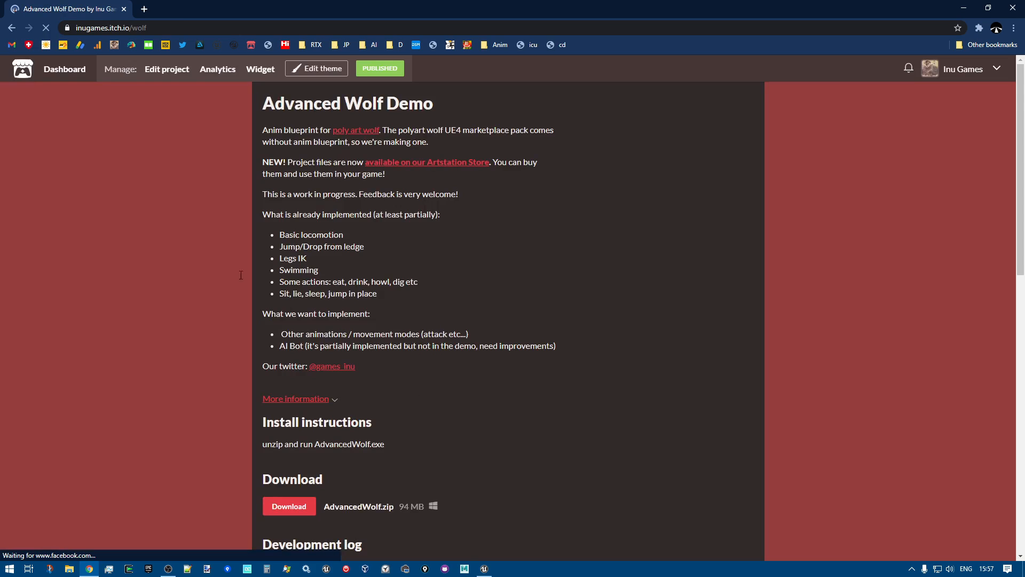
{"action": "key", "text": "alt+Left"}
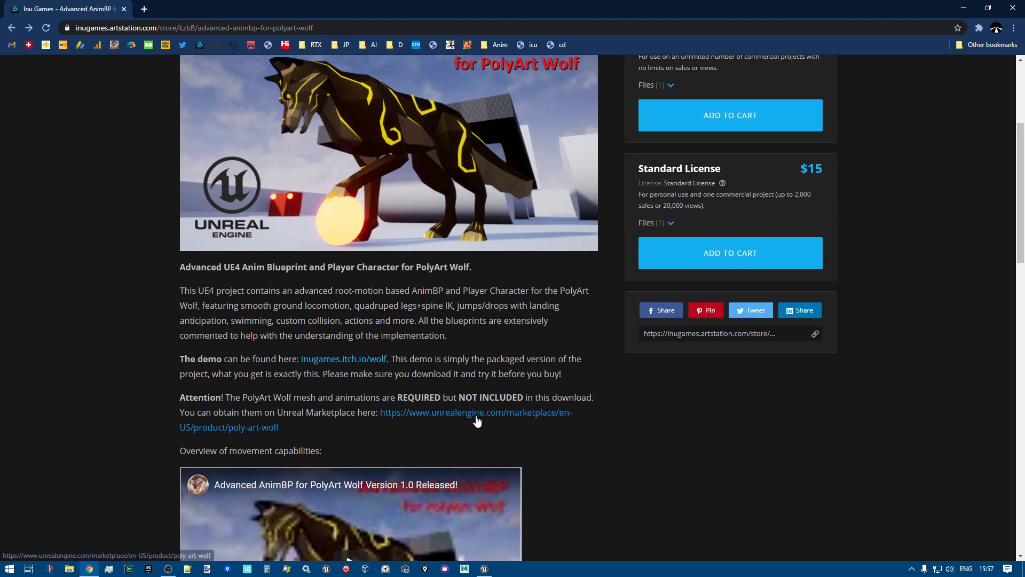
{"action": "left_click", "coordinate": [477, 419]}
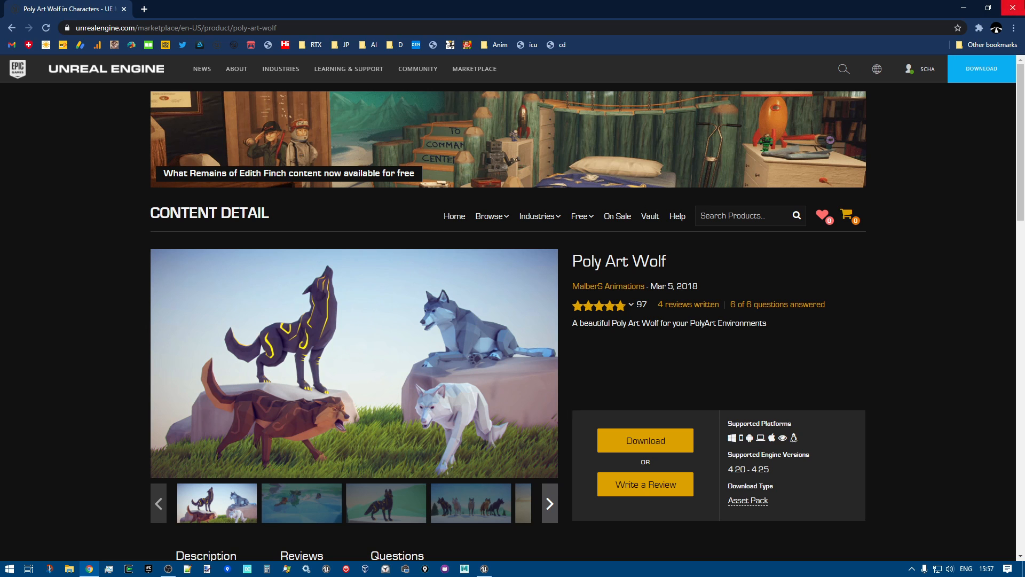
{"action": "left_click", "coordinate": [1014, 9]}
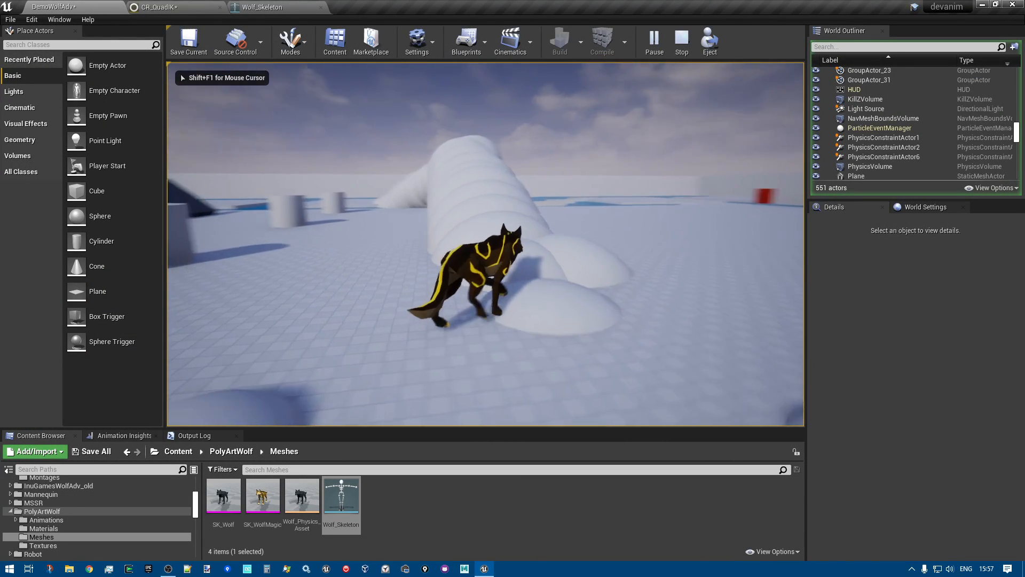
Walk the wolf along the curved ridge, jump onto the flat platforms and cross the water to the submerged ramp
{"action": "key", "text": "w"}
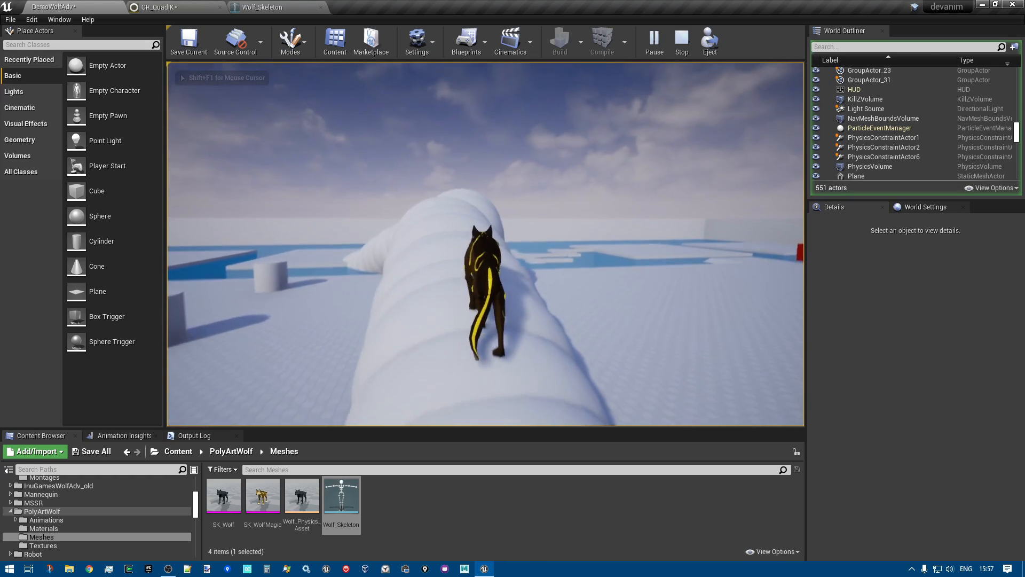
{"action": "key", "text": "d"}
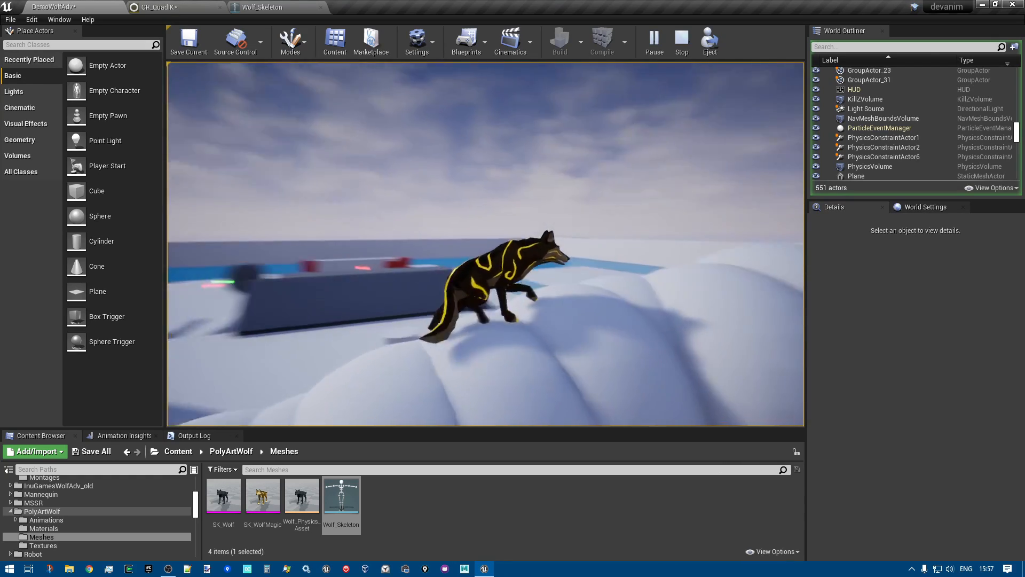
{"action": "key", "text": "w"}
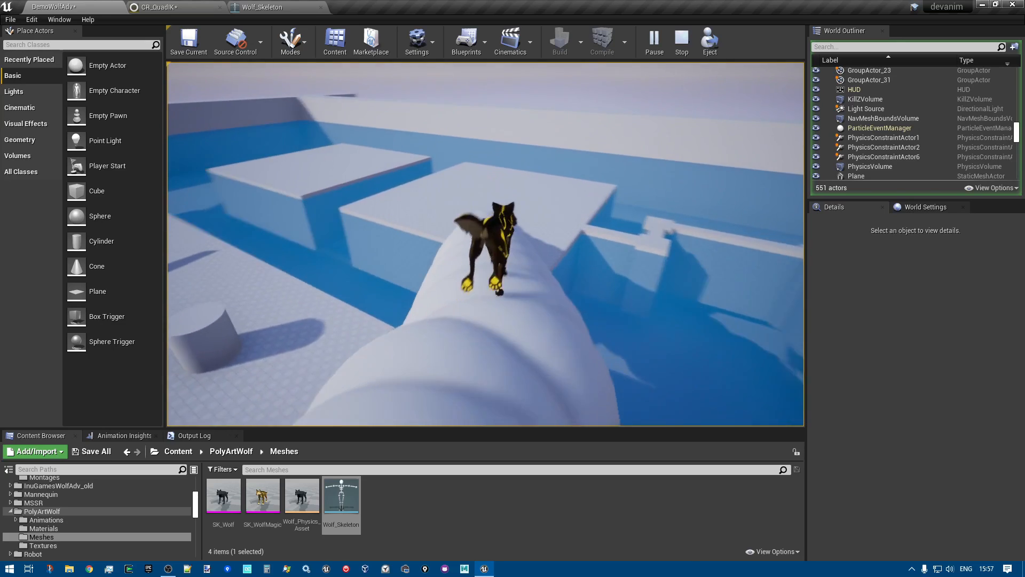
{"action": "key", "text": "w"}
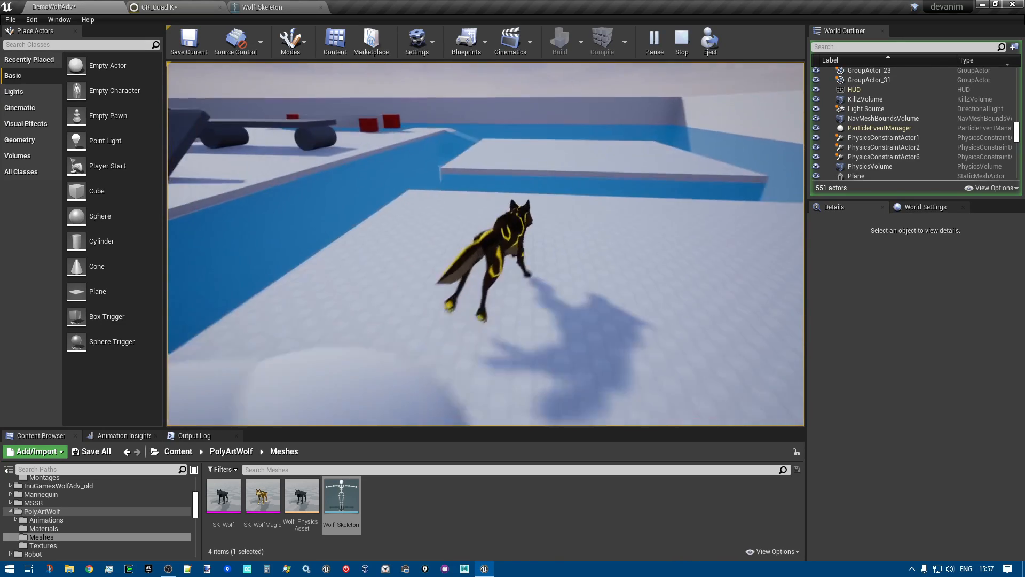
{"action": "key", "text": "w"}
{"action": "key", "text": "space"}
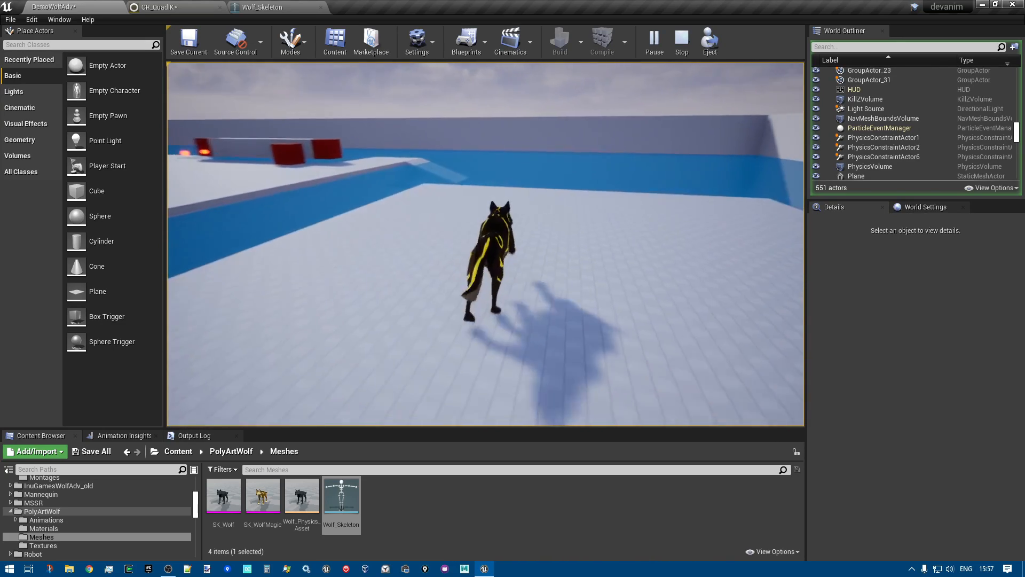
{"action": "key", "text": "w"}
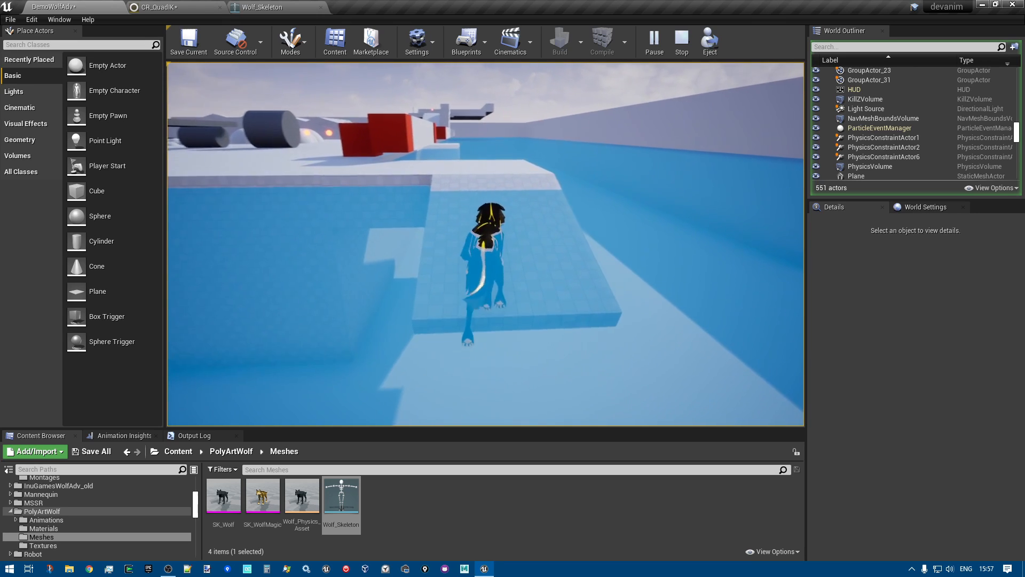
Run the wolf out of the water, past the red cubes and glowing balls, and partway up the long sloped ramp
{"action": "key", "text": "w"}
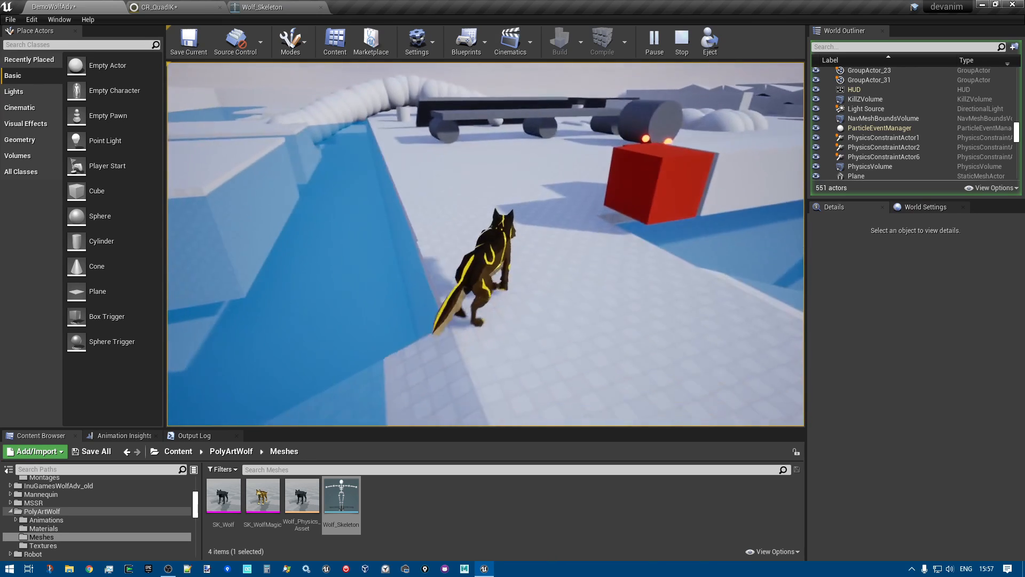
{"action": "key", "text": "w"}
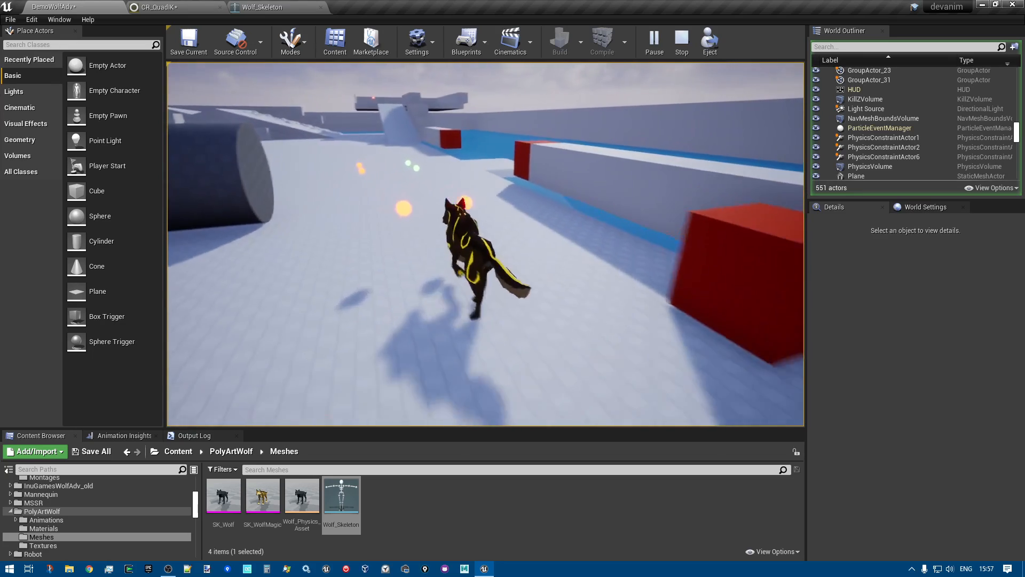
{"action": "key", "text": "w"}
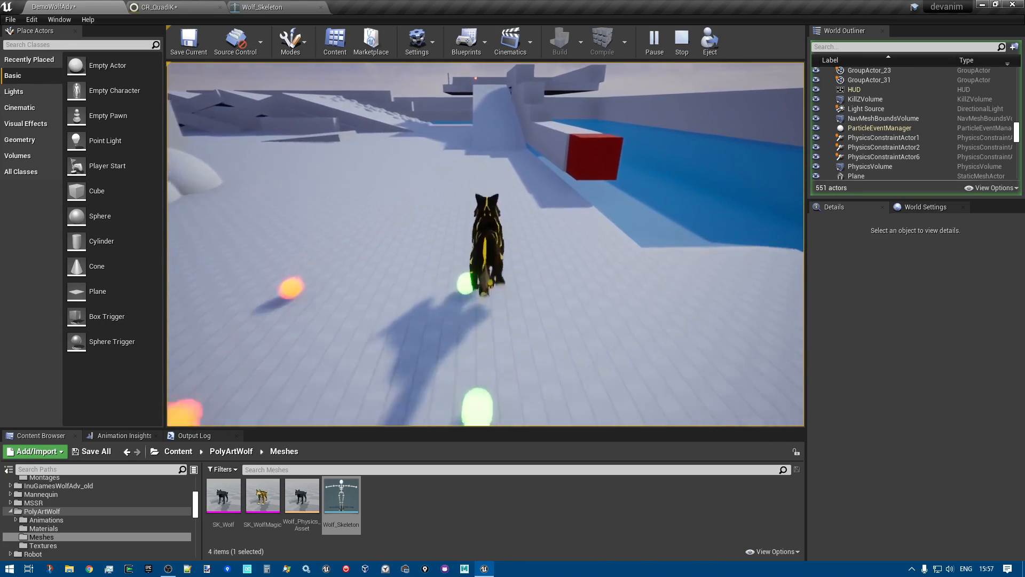
{"action": "key", "text": "w"}
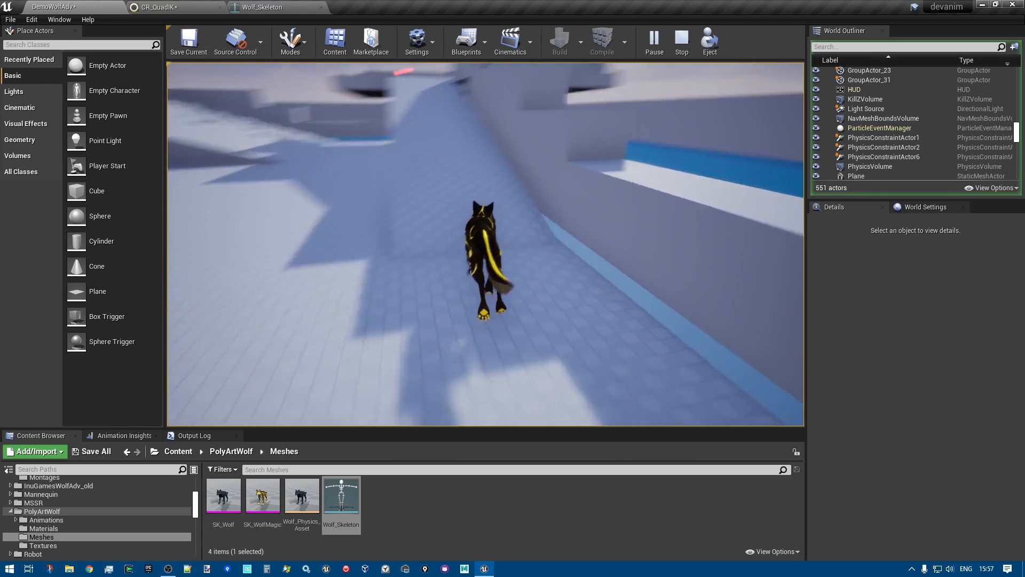
{"action": "key", "text": "a"}
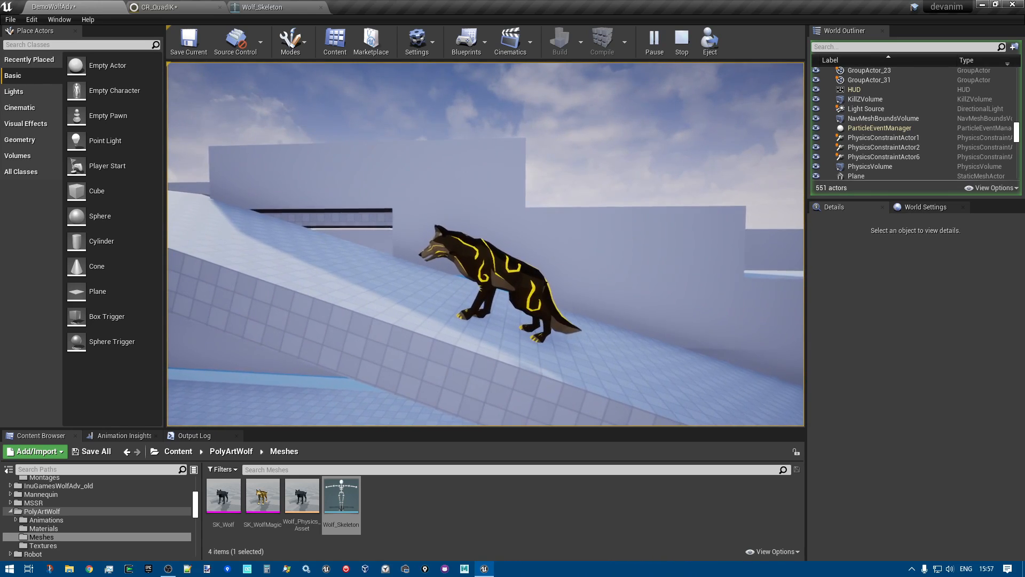
Stop the play session and open the CR_QuadIK control rig
{"action": "key", "text": "Escape"}
{"action": "right_click_drag", "start_coordinate": [496, 171], "coordinate": [732, 173]}
{"action": "key", "text": "w"}
{"action": "left_click", "coordinate": [176, 10]}
Examine the overall layout of the CR_QuadIK rig graph, including the Init collections, Tmp Bones, Traces, Pelvis, FBIK and Debug groups
{"action": "right_click_drag", "start_coordinate": [404, 310], "coordinate": [396, 338]}
{"action": "scroll", "coordinate": [389, 270], "scroll_direction": "up", "scroll_amount": 4}
{"action": "scroll", "coordinate": [356, 356], "scroll_direction": "down", "scroll_amount": 2}
{"action": "scroll", "coordinate": [356, 356], "scroll_direction": "down", "scroll_amount": 1}
{"action": "left_click_drag", "start_coordinate": [339, 272], "coordinate": [267, 275]}
{"action": "scroll", "coordinate": [331, 279], "scroll_direction": "up", "scroll_amount": 2}
{"action": "right_click_drag", "start_coordinate": [298, 290], "coordinate": [338, 290]}
{"action": "scroll", "coordinate": [338, 242], "scroll_direction": "down", "scroll_amount": 2}
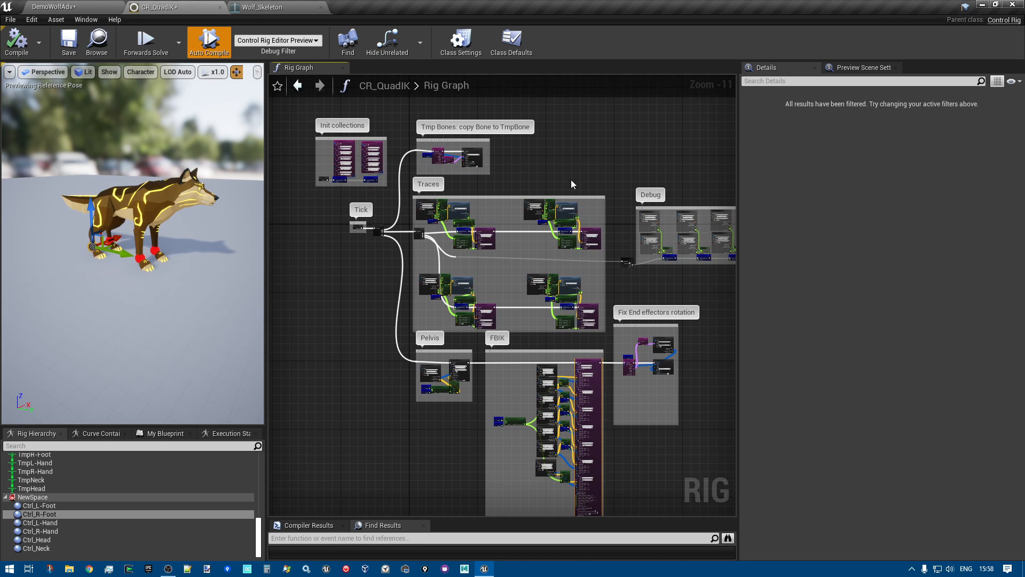
{"action": "mouse_move", "coordinate": [566, 175]}
{"action": "right_mouse_down"}
{"action": "mouse_move", "coordinate": [563, 165]}
{"action": "mouse_move", "coordinate": [574, 189]}
{"action": "right_mouse_up"}
{"action": "scroll", "coordinate": [529, 186], "scroll_direction": "up", "scroll_amount": 1}
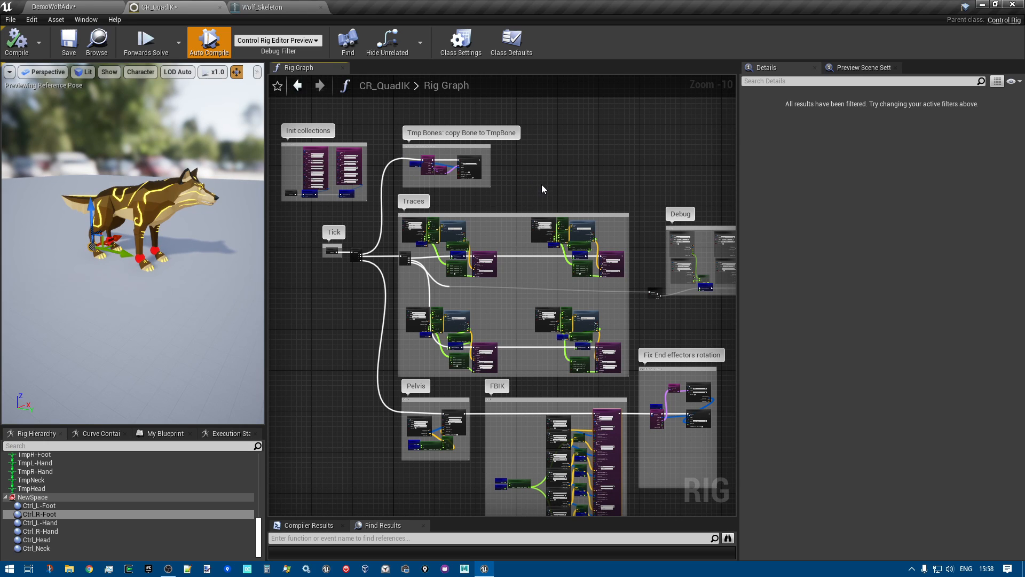
{"action": "right_click_drag", "start_coordinate": [564, 182], "coordinate": [558, 160]}
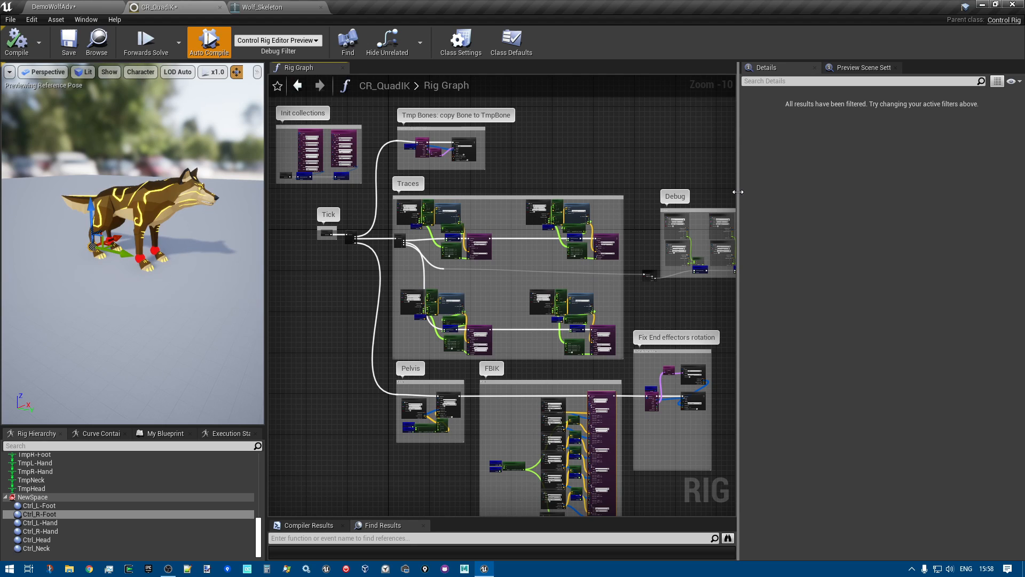
Widen the Rig Graph area by narrowing the Details area, and inspect the Traces group
{"action": "left_click_drag", "start_coordinate": [738, 189], "coordinate": [866, 184]}
{"action": "right_click_drag", "start_coordinate": [660, 168], "coordinate": [696, 136]}
{"action": "right_click_drag", "start_coordinate": [391, 278], "coordinate": [388, 302]}
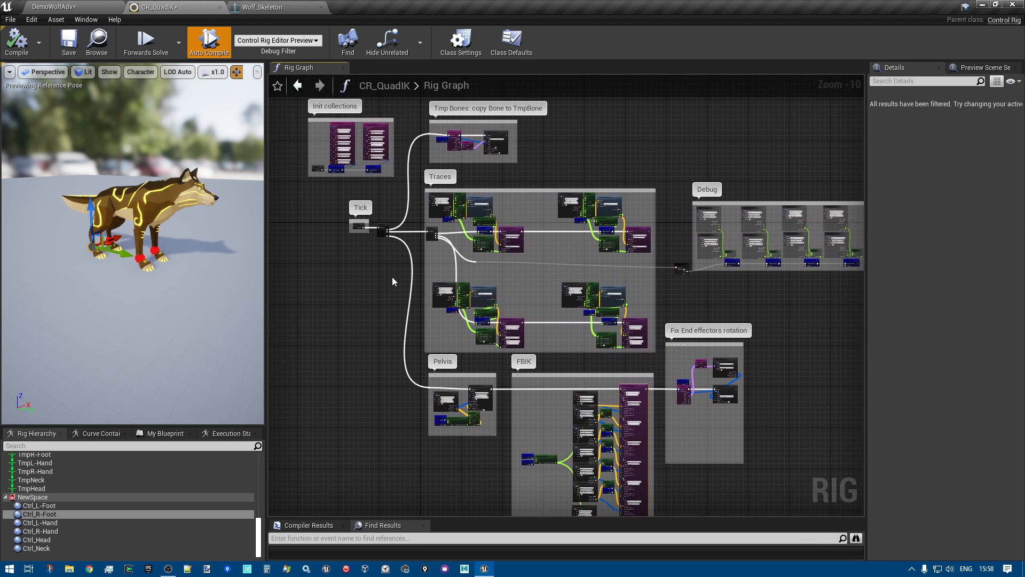
{"action": "scroll", "coordinate": [548, 286], "scroll_direction": "up", "scroll_amount": 2}
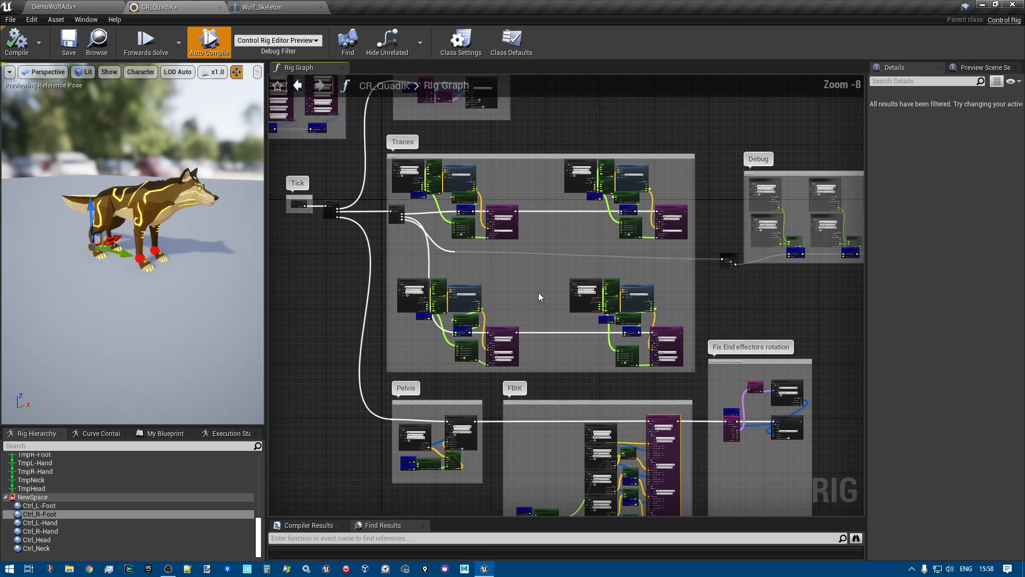
Examine how the Traces, Pelvis, FBIK, Debug and Fix End effectors rotation groups connect in the CR_QuadIK rig graph
{"action": "right_click_drag", "start_coordinate": [536, 295], "coordinate": [508, 157]}
{"action": "right_click_drag", "start_coordinate": [542, 252], "coordinate": [605, 455]}
{"action": "scroll", "coordinate": [597, 386], "scroll_direction": "down", "scroll_amount": 1}
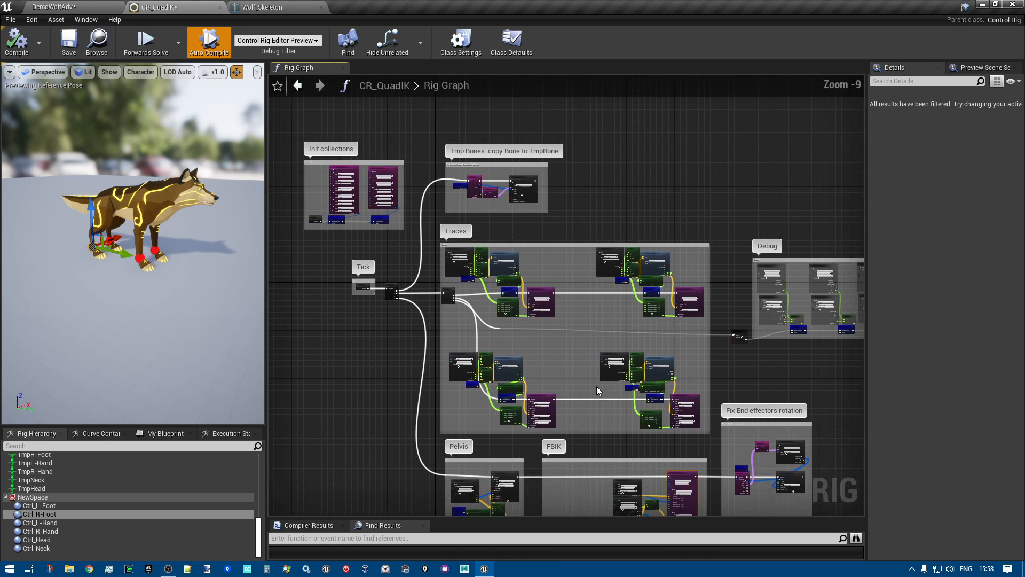
{"action": "right_click_drag", "start_coordinate": [603, 217], "coordinate": [598, 195]}
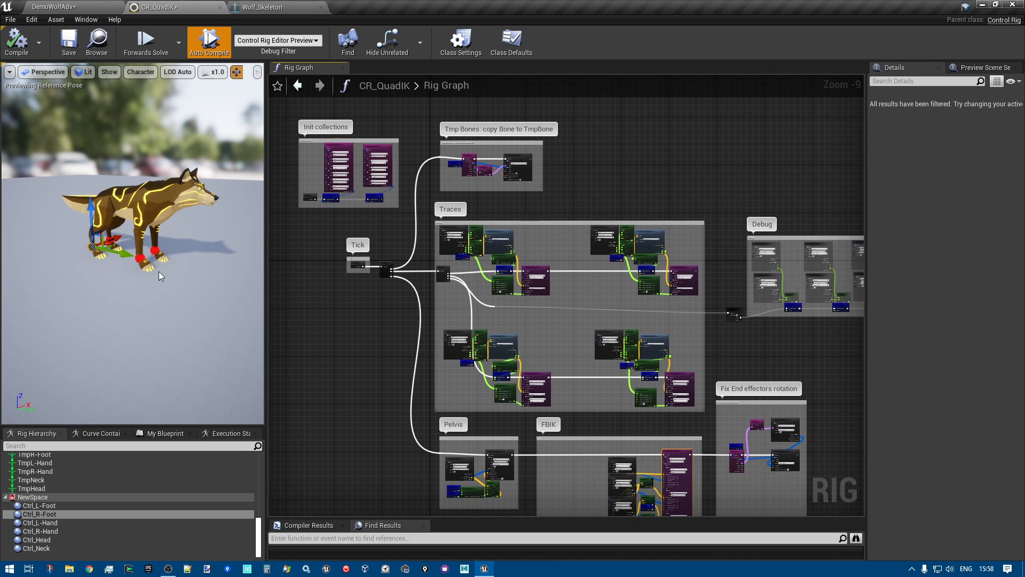
{"action": "scroll", "coordinate": [569, 361], "scroll_direction": "up", "scroll_amount": 1}
{"action": "right_click_drag", "start_coordinate": [568, 361], "coordinate": [547, 212]}
{"action": "scroll", "coordinate": [547, 213], "scroll_direction": "up", "scroll_amount": 4}
{"action": "scroll", "coordinate": [392, 265], "scroll_direction": "up", "scroll_amount": 4}
{"action": "scroll", "coordinate": [540, 268], "scroll_direction": "down", "scroll_amount": 12}
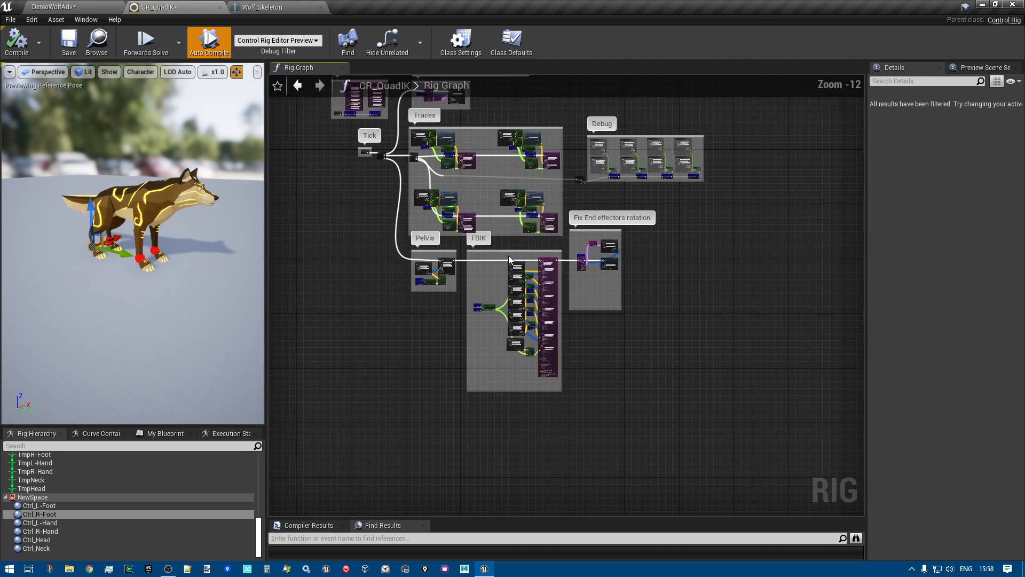
Examine the Tmp Bones group and the per-leg trace nodes inside the Traces group
{"action": "right_click_drag", "start_coordinate": [538, 111], "coordinate": [554, 198]}
{"action": "scroll", "coordinate": [446, 196], "scroll_direction": "up", "scroll_amount": 5}
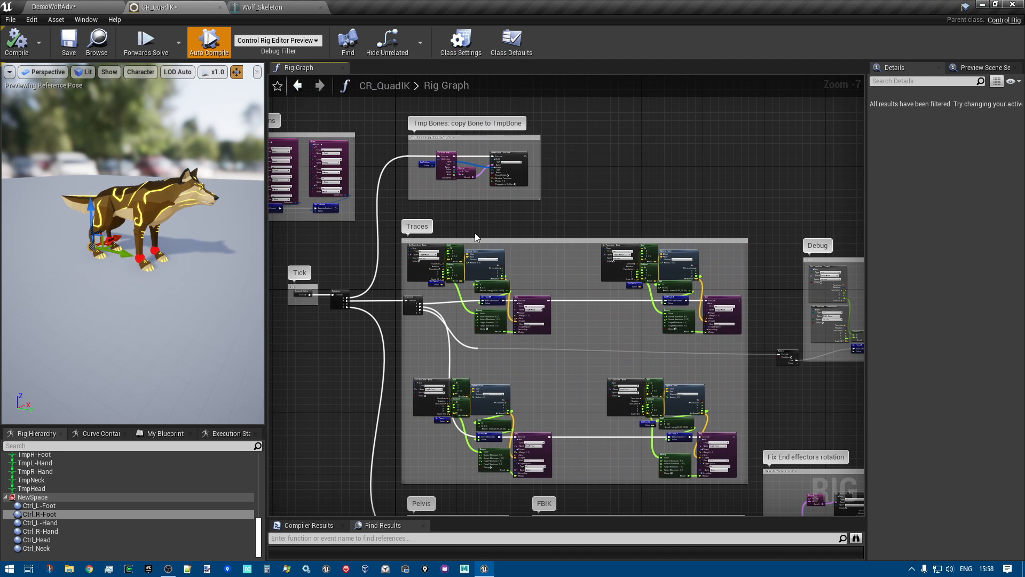
{"action": "right_click_drag", "start_coordinate": [481, 222], "coordinate": [443, 213]}
{"action": "scroll", "coordinate": [498, 216], "scroll_direction": "up", "scroll_amount": 4}
{"action": "scroll", "coordinate": [507, 389], "scroll_direction": "down", "scroll_amount": 2}
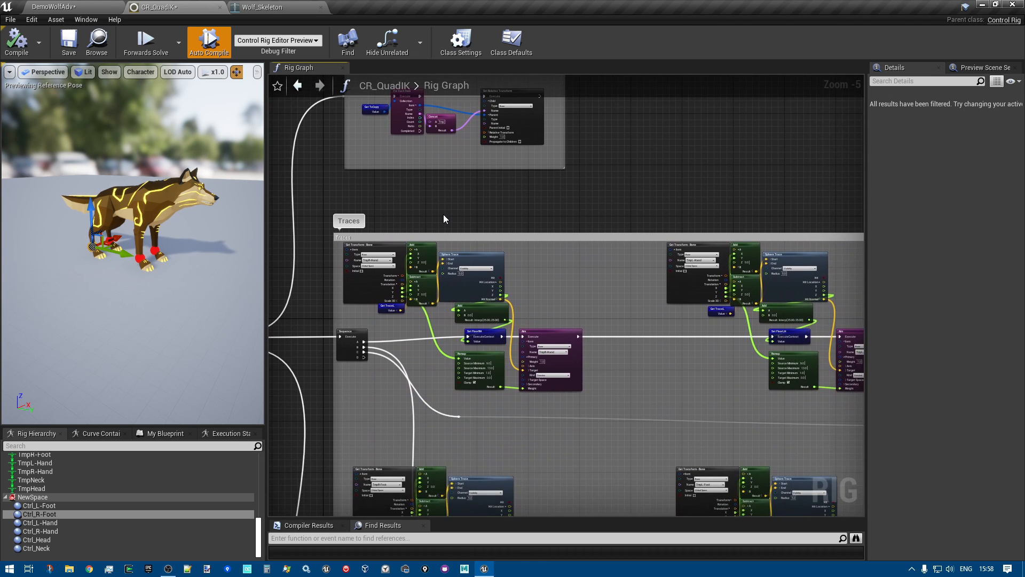
{"action": "scroll", "coordinate": [443, 214], "scroll_direction": "down", "scroll_amount": 1}
{"action": "right_click_drag", "start_coordinate": [623, 196], "coordinate": [603, 168]}
{"action": "scroll", "coordinate": [561, 168], "scroll_direction": "down", "scroll_amount": 2}
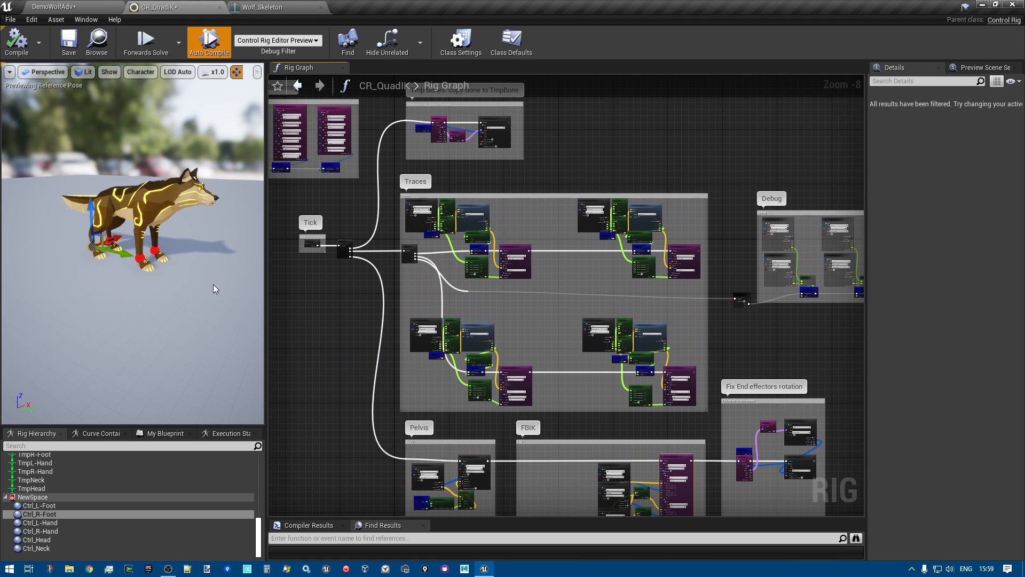
Open the Wolf_Skeleton asset and show all hierarchy bones on the wolf in its preview
{"action": "left_click", "coordinate": [269, 7]}
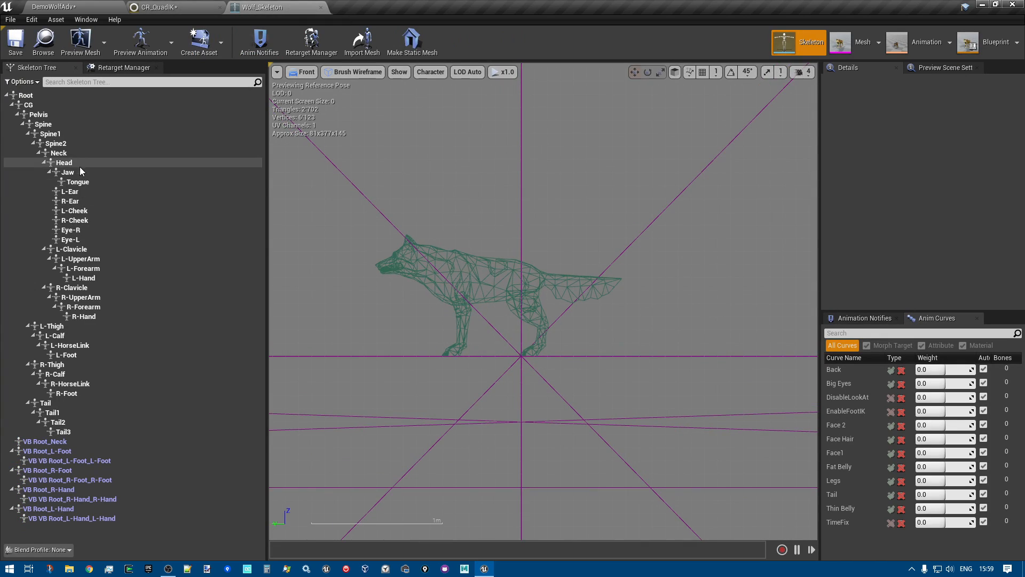
{"action": "left_click", "coordinate": [429, 72]}
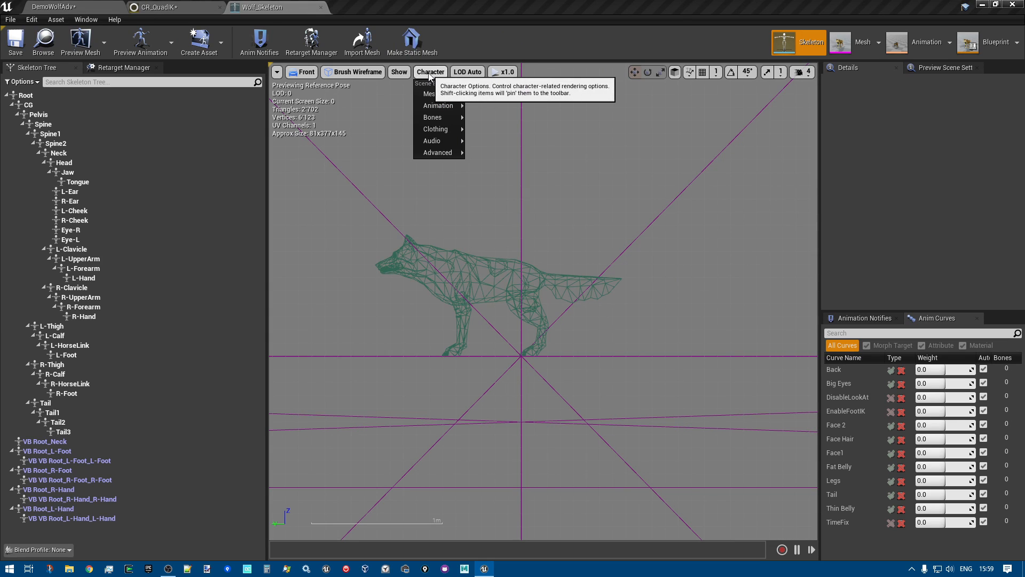
{"action": "mouse_move", "coordinate": [441, 106]}
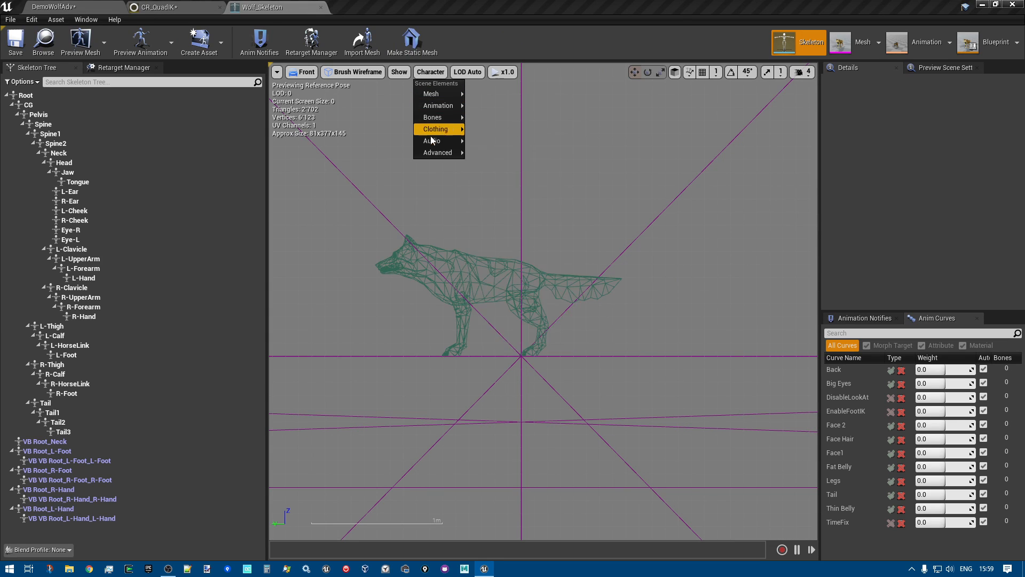
{"action": "left_click", "coordinate": [499, 163]}
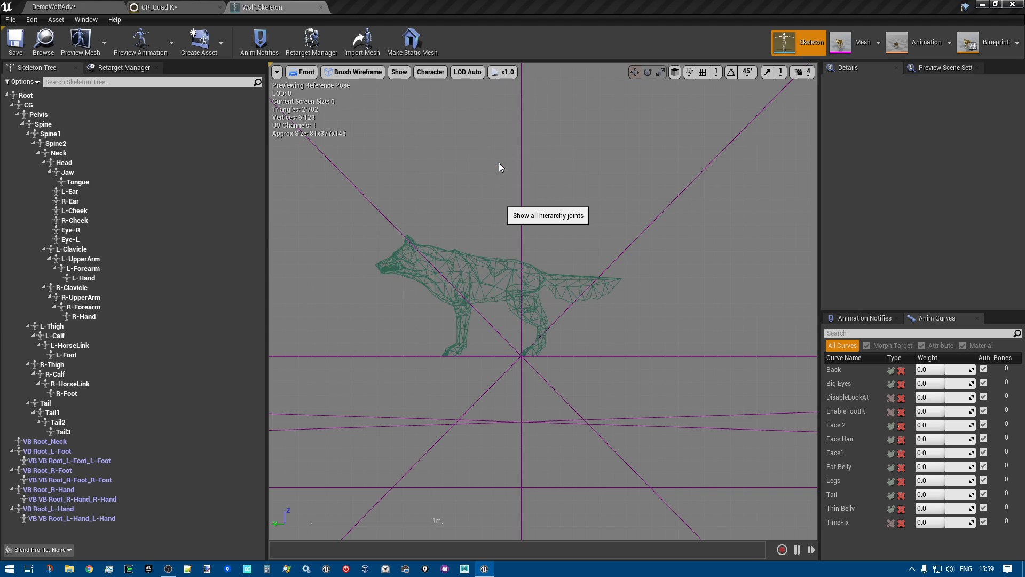
{"action": "scroll", "coordinate": [583, 408], "scroll_direction": "up", "scroll_amount": 3}
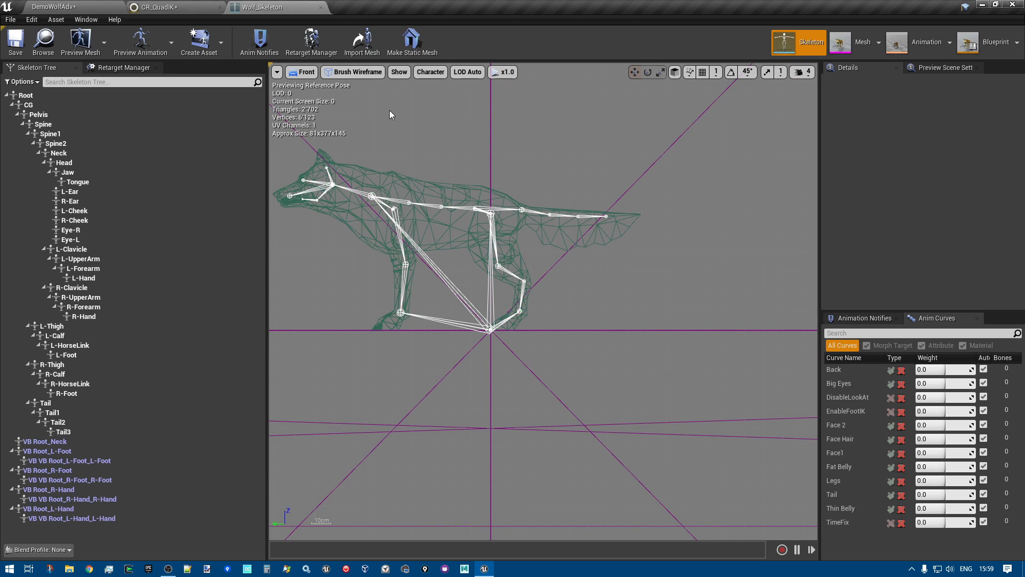
Switch the skeleton preview to the Perspective view and frame the wolf from the side
{"action": "left_click", "coordinate": [353, 72]}
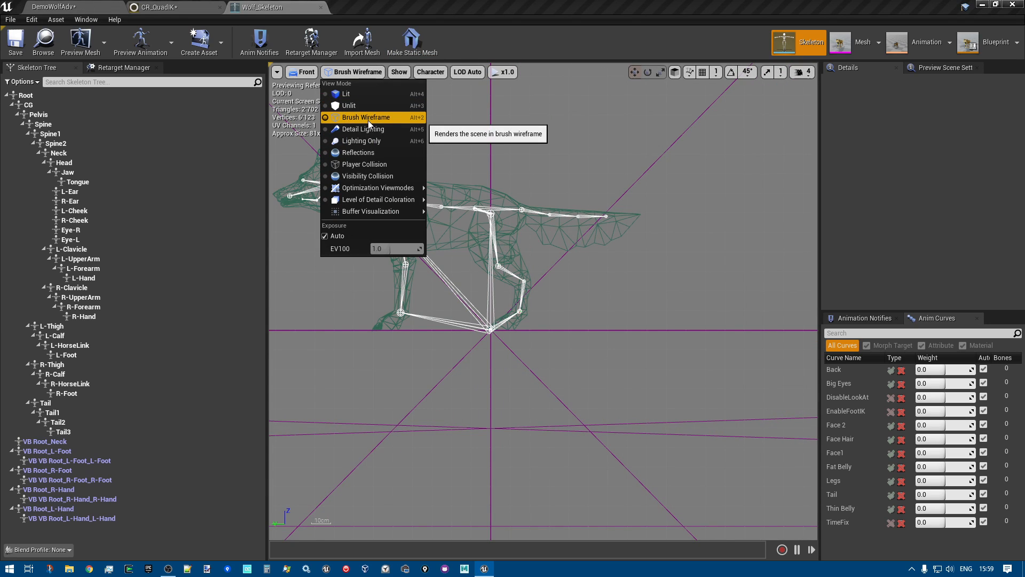
{"action": "left_click", "coordinate": [307, 74]}
{"action": "left_click", "coordinate": [315, 90]}
{"action": "scroll", "coordinate": [470, 223], "scroll_direction": "up", "scroll_amount": 3}
{"action": "right_click_drag", "start_coordinate": [473, 226], "coordinate": [379, 267]}
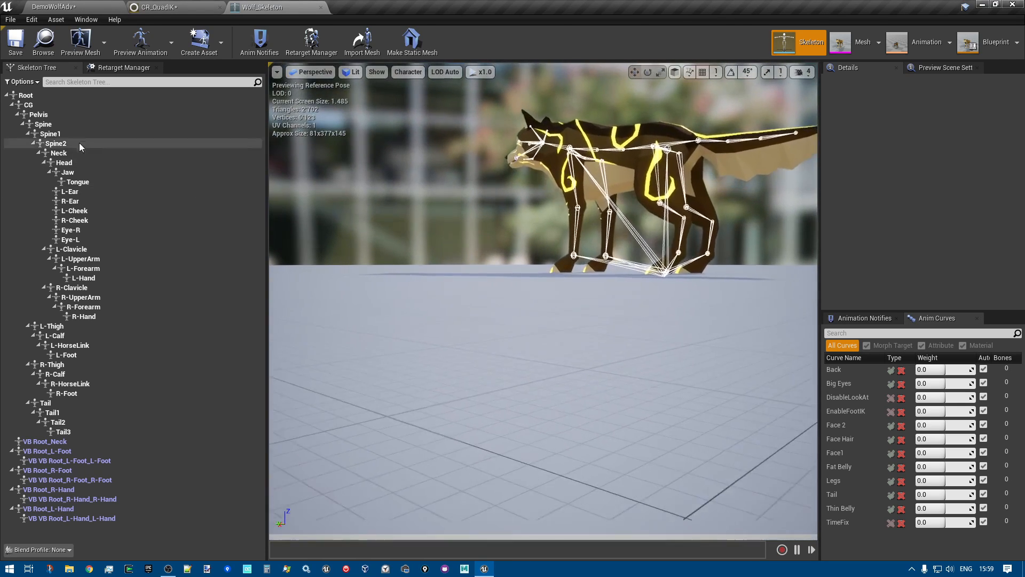
Select all virtual bones in the skeleton tree, from VB Root_Neck through VB VB Root_L-Hand_L-Hand
{"action": "left_click", "coordinate": [21, 96]}
{"action": "left_click", "coordinate": [66, 442], "text": "shift"}
{"action": "left_click", "coordinate": [63, 442]}
{"action": "left_click", "coordinate": [67, 518], "text": "shift"}
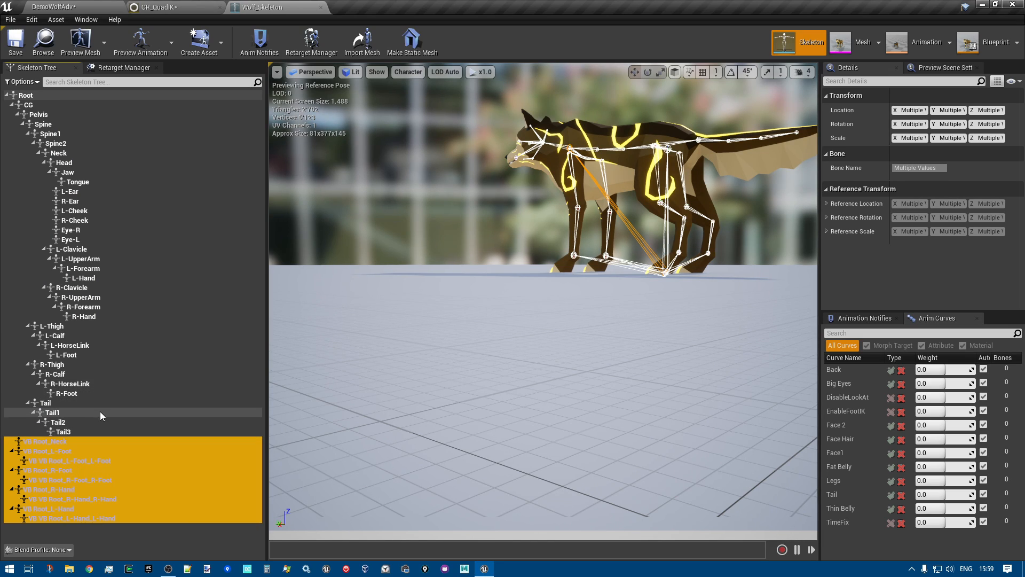
Inspect the R-Hand bone and the VB Root_Neck virtual bone on the wolf by selecting each one
{"action": "left_click_drag", "start_coordinate": [434, 354], "coordinate": [390, 363], "text": "alt"}
{"action": "right_click_drag", "start_coordinate": [390, 363], "coordinate": [334, 339]}
{"action": "left_click", "coordinate": [117, 316]}
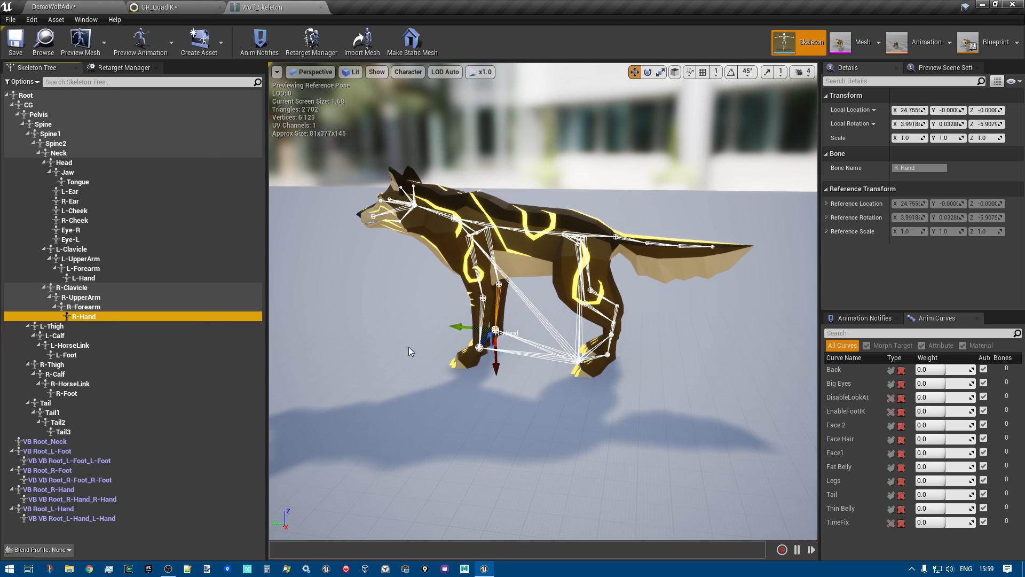
{"action": "left_click", "coordinate": [62, 442]}
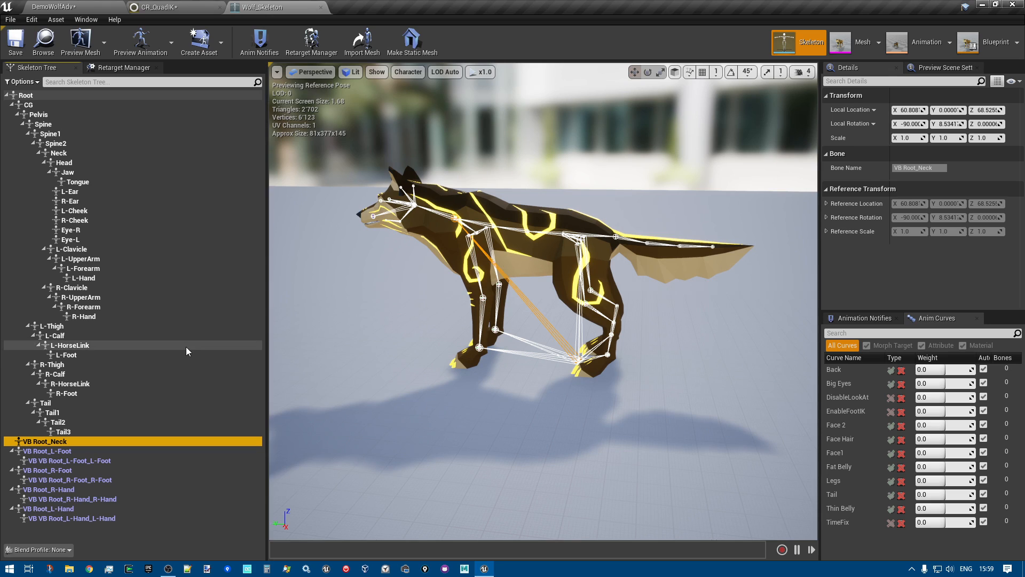
Select the Root, CG and Pelvis bones one after another to inspect where each sits on the wolf
{"action": "left_click", "coordinate": [25, 96]}
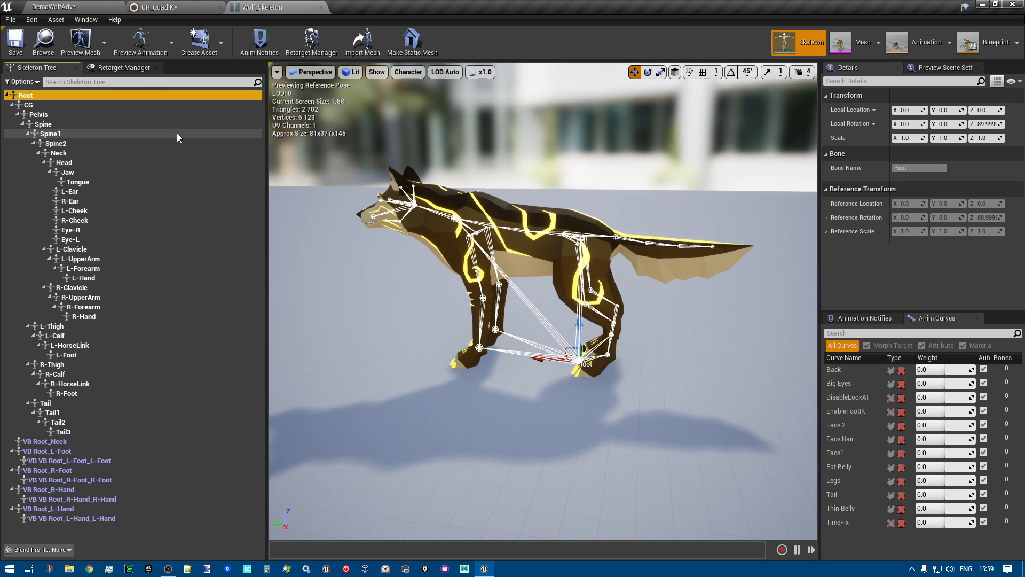
{"action": "left_click", "coordinate": [30, 106]}
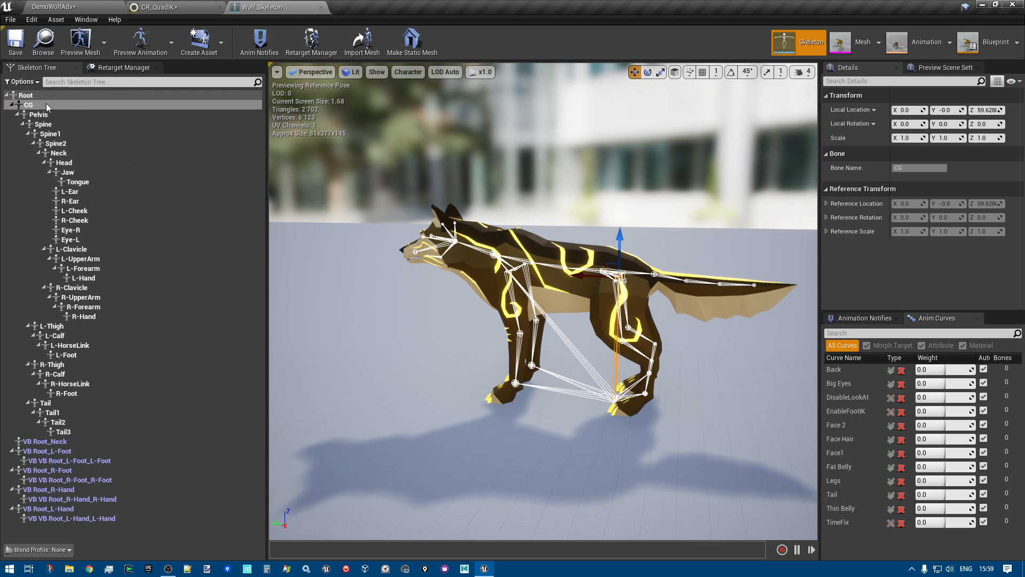
{"action": "left_click", "coordinate": [18, 115]}
{"action": "left_click", "coordinate": [18, 115]}
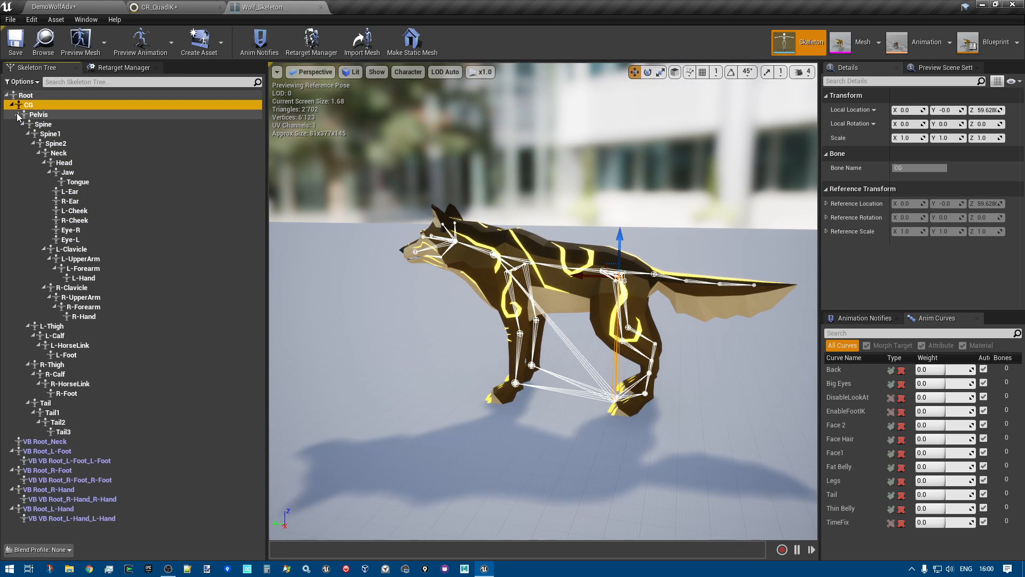
{"action": "left_click", "coordinate": [46, 116]}
{"action": "right_click_drag", "start_coordinate": [557, 180], "coordinate": [573, 237]}
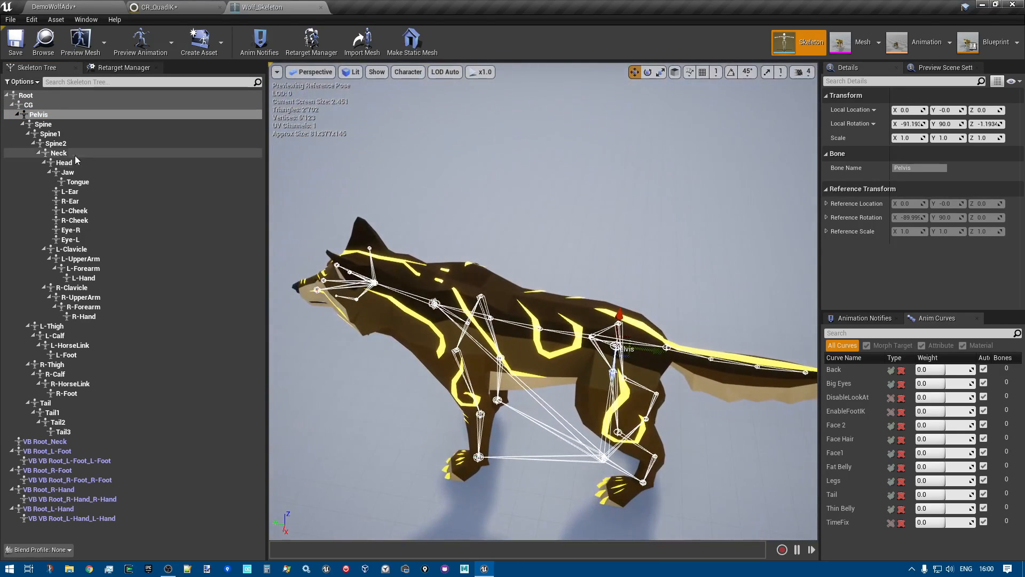
Collapse the L-Thigh, R-Thigh and Head branches in the skeleton tree, leaving the Spine1 branch expanded
{"action": "left_click", "coordinate": [22, 124]}
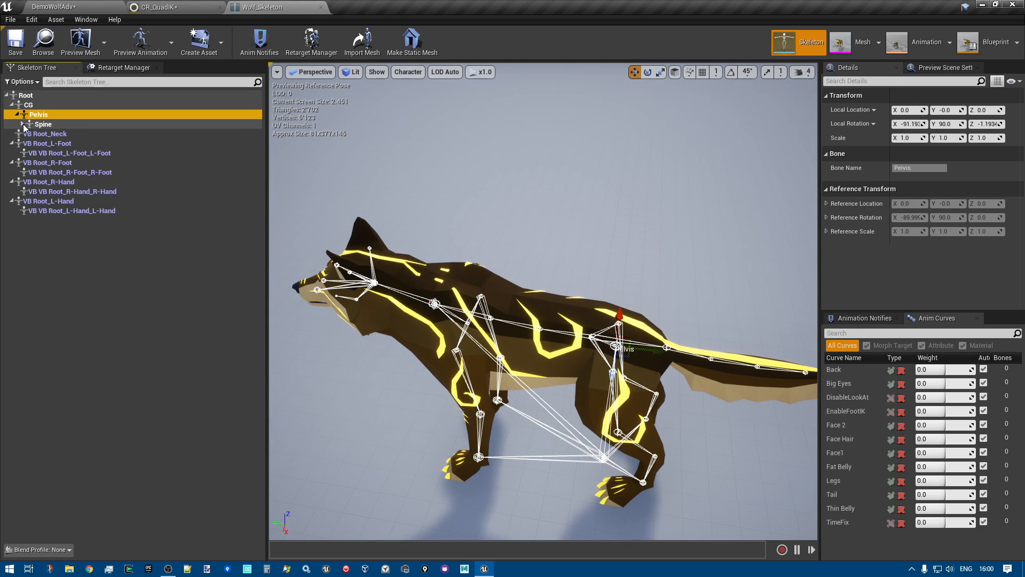
{"action": "left_click", "coordinate": [23, 124]}
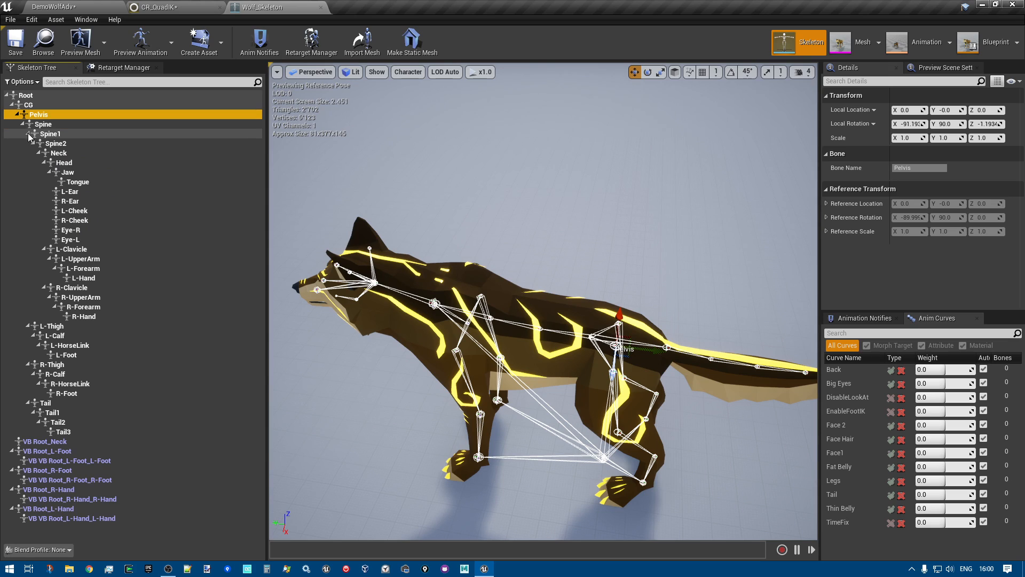
{"action": "left_click", "coordinate": [27, 134]}
{"action": "left_click", "coordinate": [28, 143]}
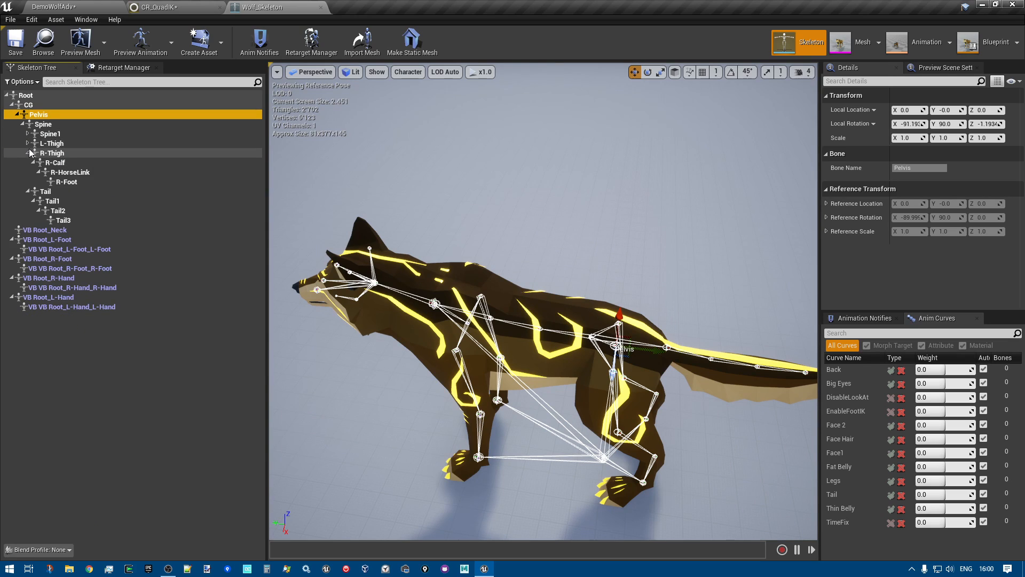
{"action": "left_click", "coordinate": [28, 153]}
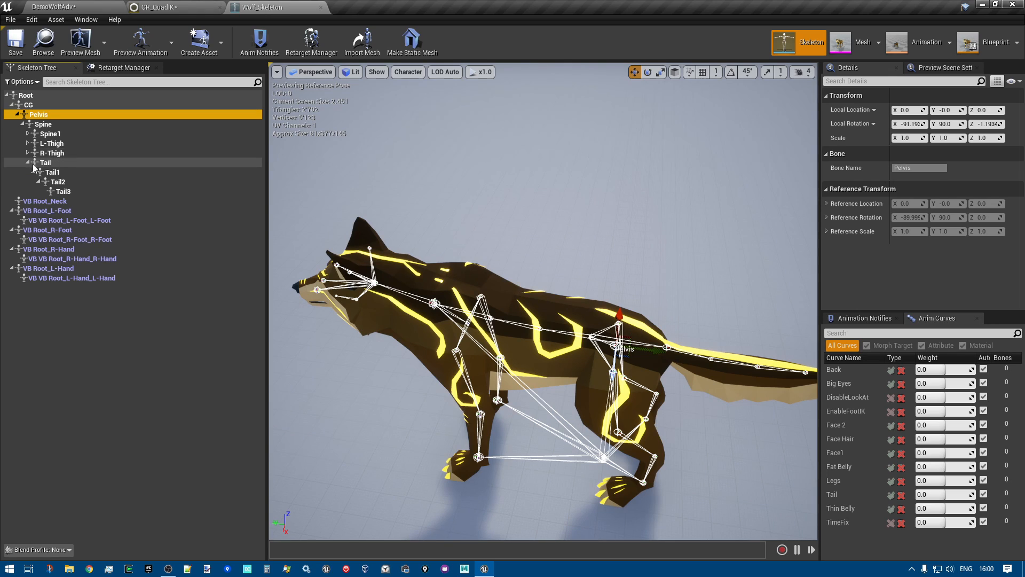
{"action": "left_click", "coordinate": [27, 134]}
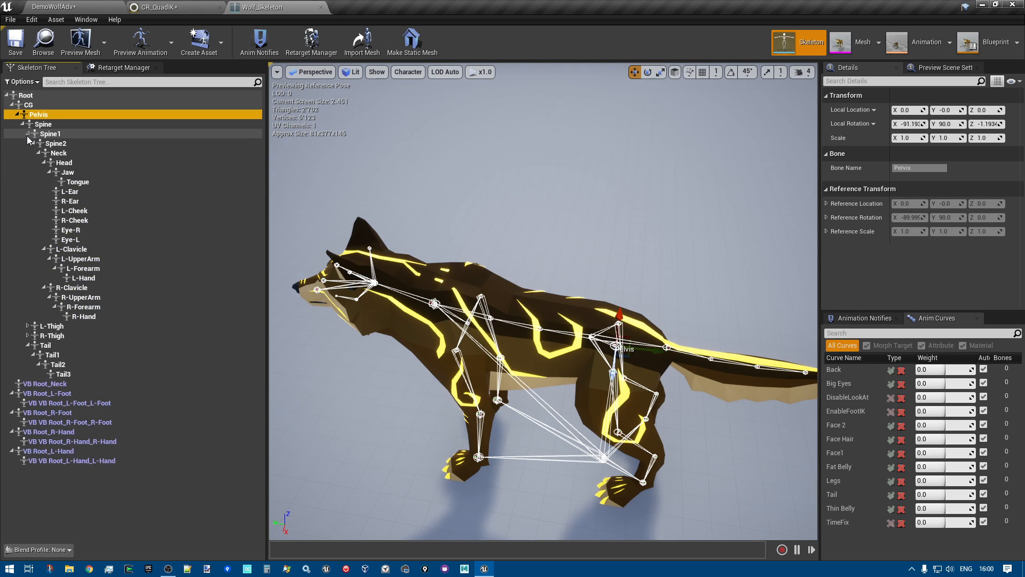
{"action": "left_click", "coordinate": [44, 162]}
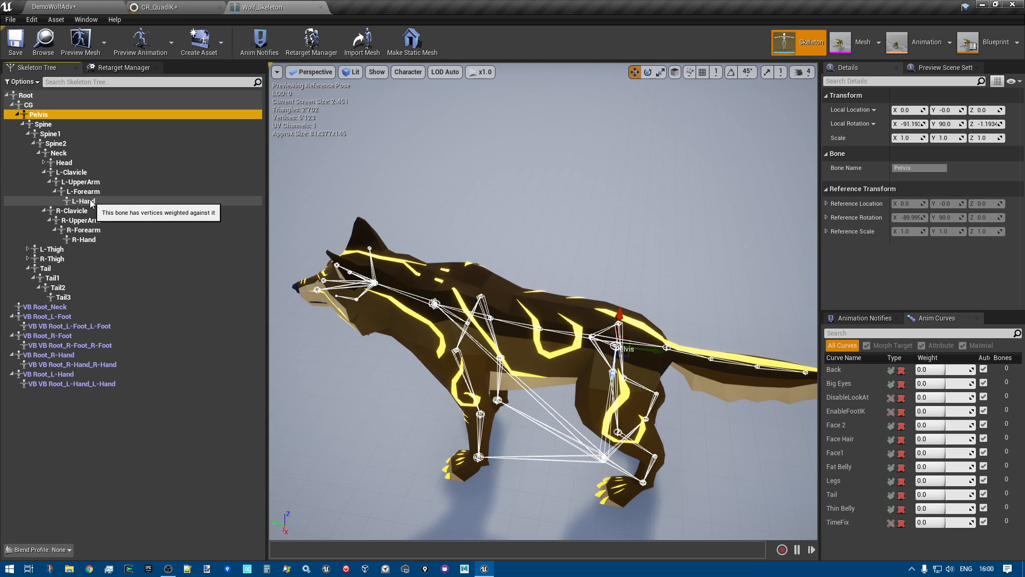
Inspect the left front leg chain by selecting L-Clavicle, L-UpperArm, L-Forearm and L-Hand in order
{"action": "left_click", "coordinate": [61, 172]}
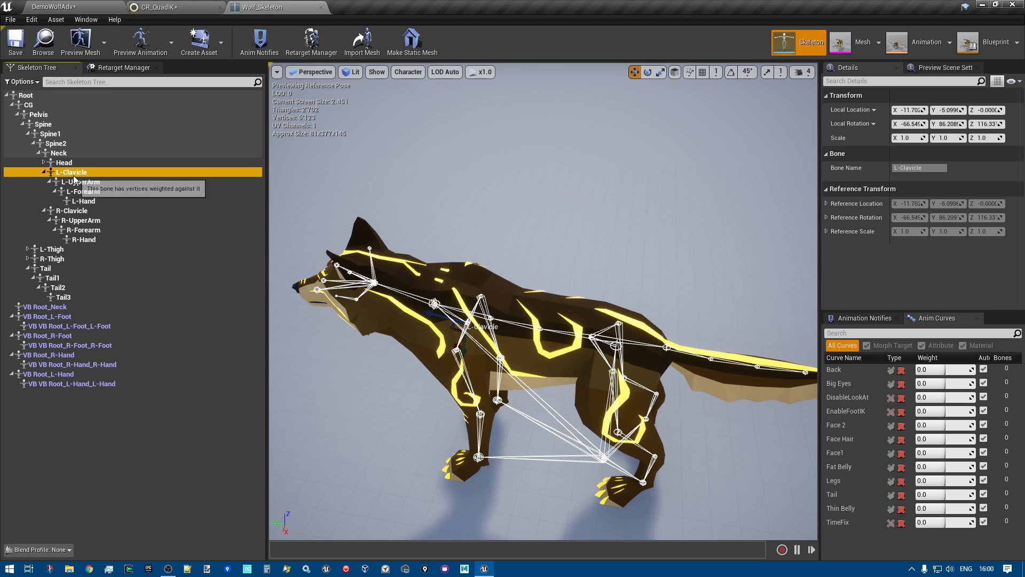
{"action": "left_click", "coordinate": [80, 183]}
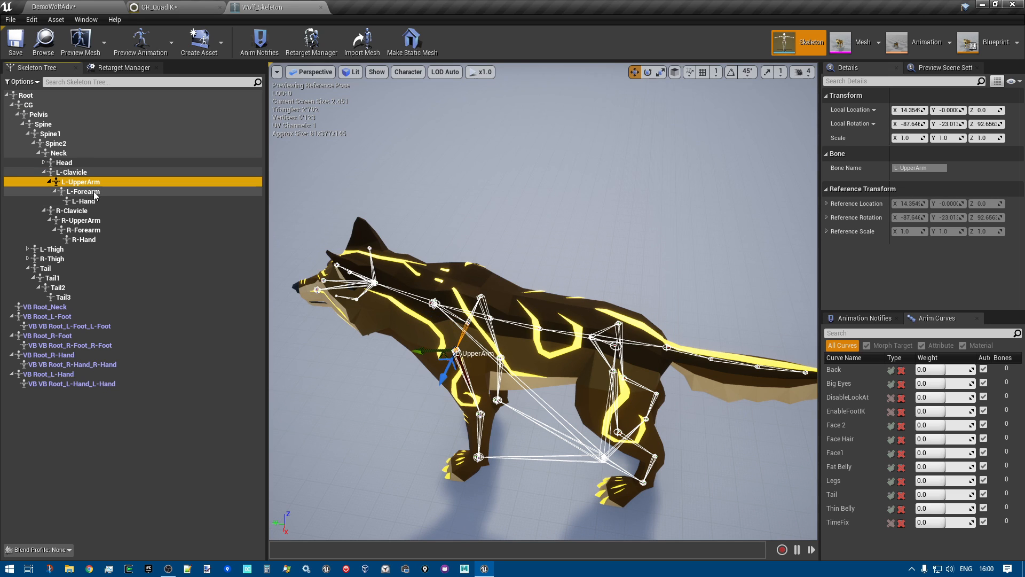
{"action": "left_click", "coordinate": [84, 191]}
{"action": "left_click", "coordinate": [93, 202]}
{"action": "right_click_drag", "start_coordinate": [459, 300], "coordinate": [526, 342]}
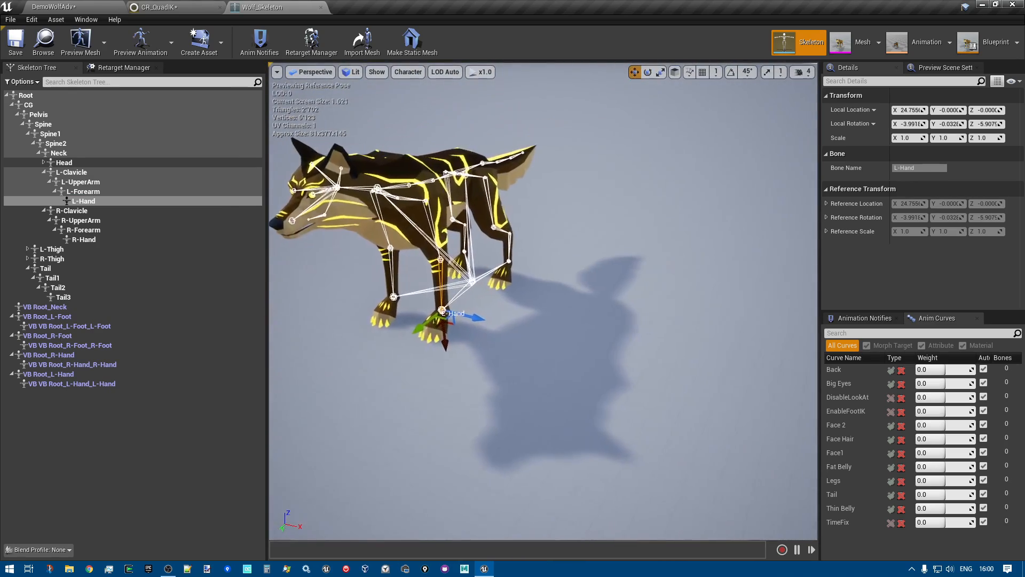
Go through the left front leg bones again between L-Clavicle and L-Hand, finishing with L-Clavicle selected
{"action": "left_click", "coordinate": [78, 173]}
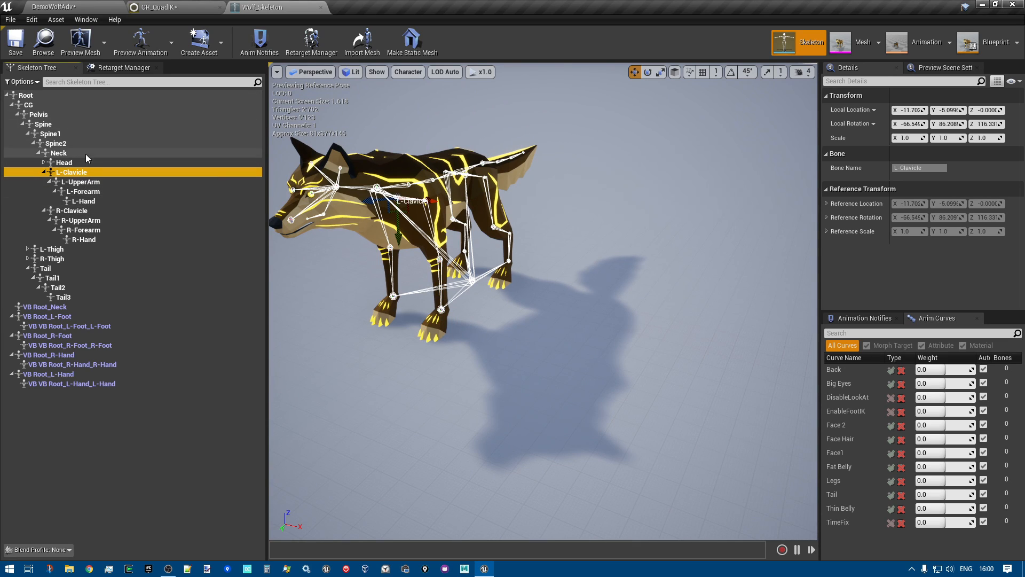
{"action": "left_click", "coordinate": [85, 201]}
{"action": "left_click", "coordinate": [78, 174]}
{"action": "left_click", "coordinate": [82, 182]}
{"action": "left_click", "coordinate": [87, 192]}
{"action": "left_click", "coordinate": [86, 201]}
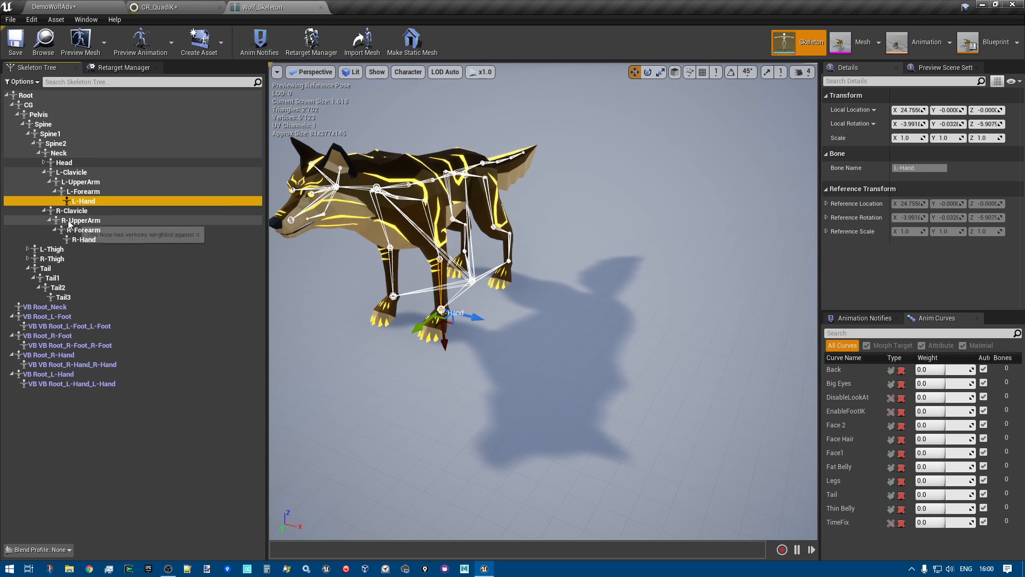
{"action": "left_click", "coordinate": [74, 173]}
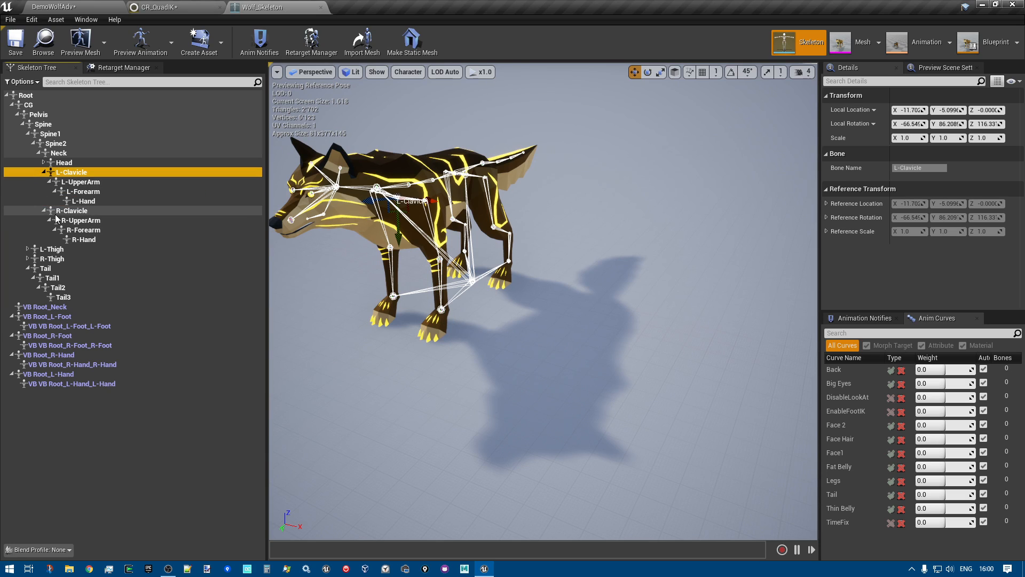
Expand the L-Thigh branch and select the L-HorseLink bone to inspect it on the wolf's hind leg
{"action": "left_click", "coordinate": [28, 249]}
{"action": "right_click_drag", "start_coordinate": [542, 256], "coordinate": [401, 222]}
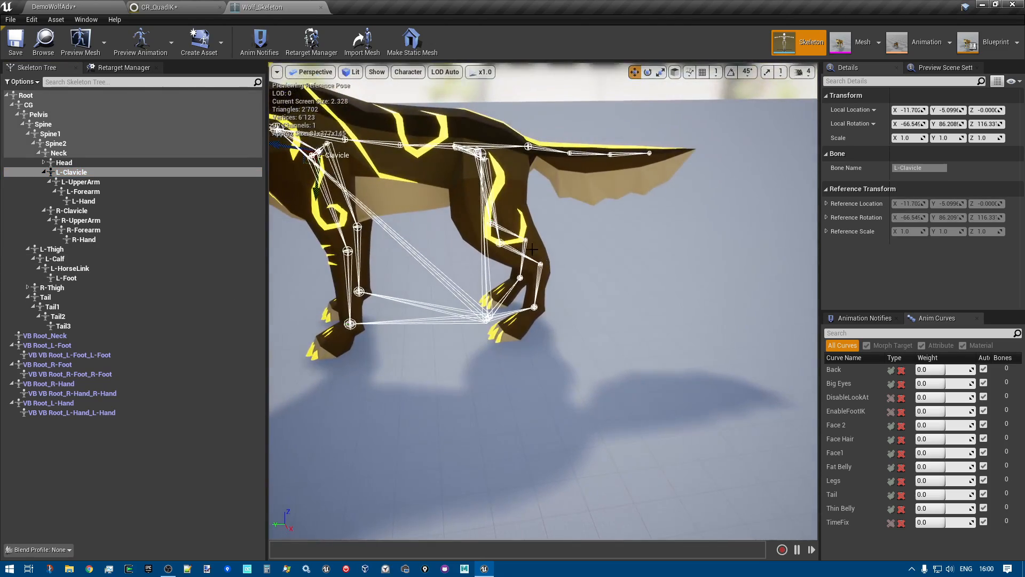
{"action": "right_click_drag", "start_coordinate": [526, 256], "coordinate": [600, 270]}
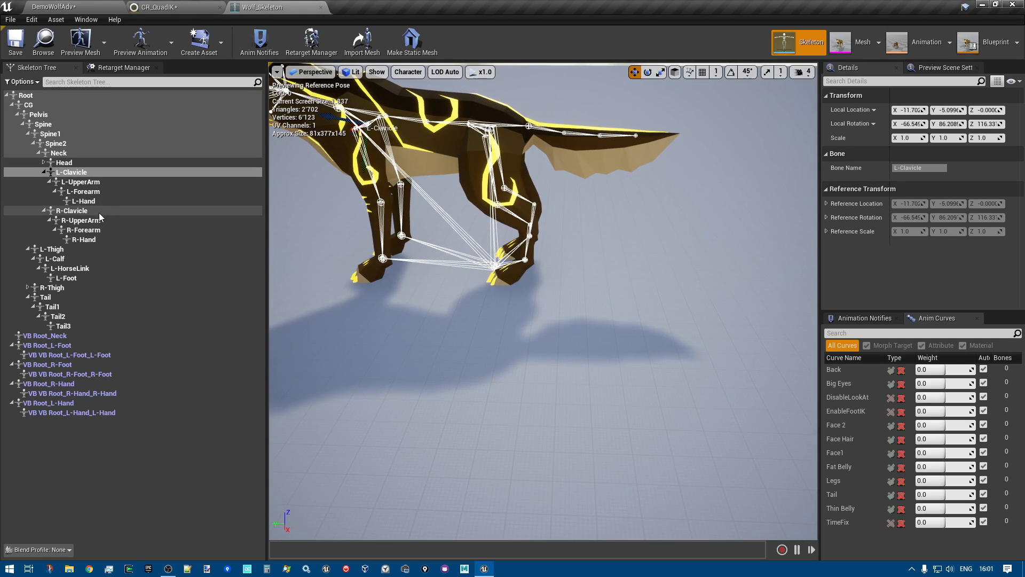
{"action": "left_click", "coordinate": [81, 269]}
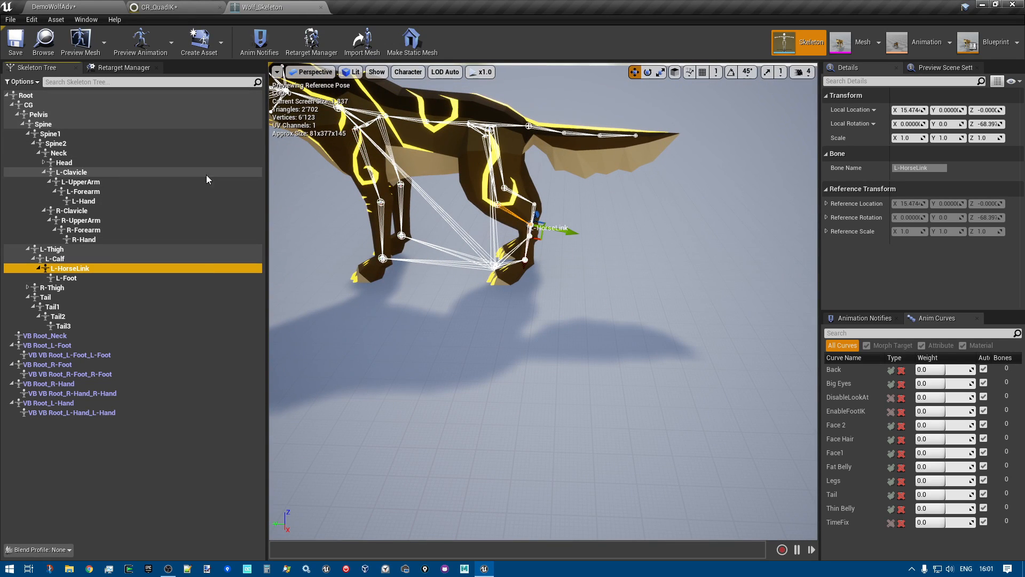
Inspect the left hind leg chain by selecting L-Thigh, L-Calf, L-HorseLink and L-Foot in order
{"action": "left_click", "coordinate": [61, 249]}
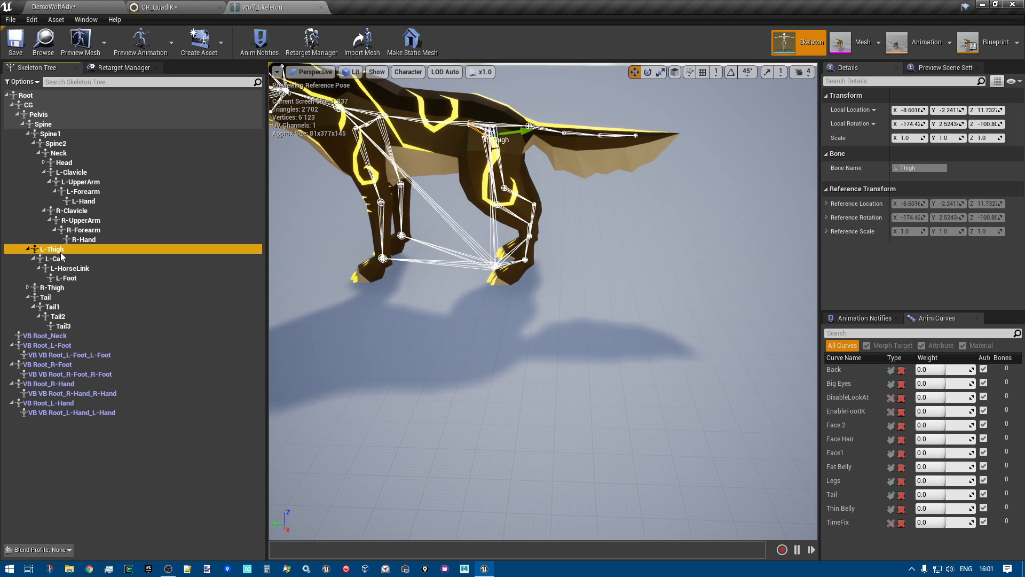
{"action": "left_click", "coordinate": [58, 259]}
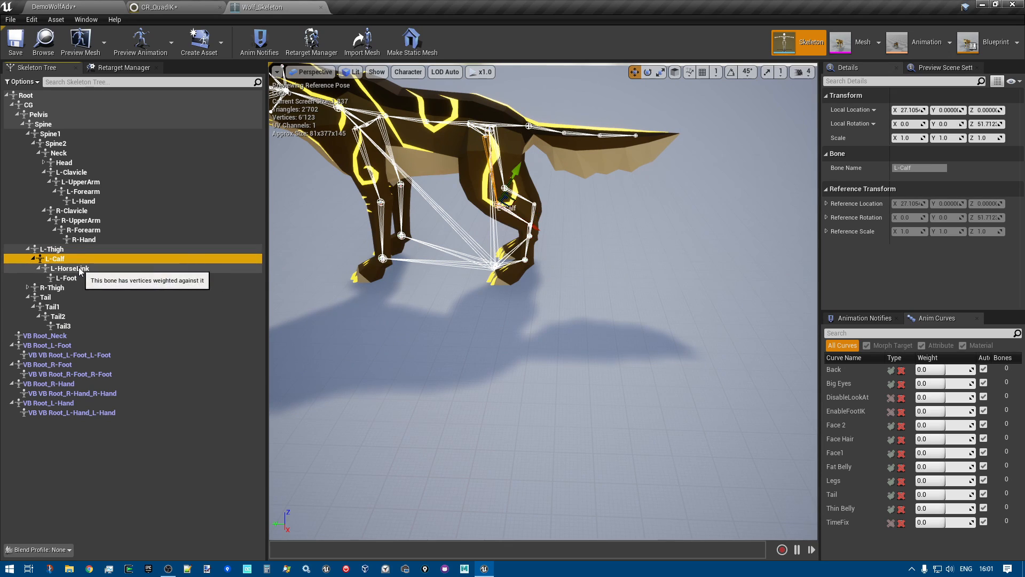
{"action": "left_click", "coordinate": [81, 269]}
{"action": "left_click", "coordinate": [75, 277]}
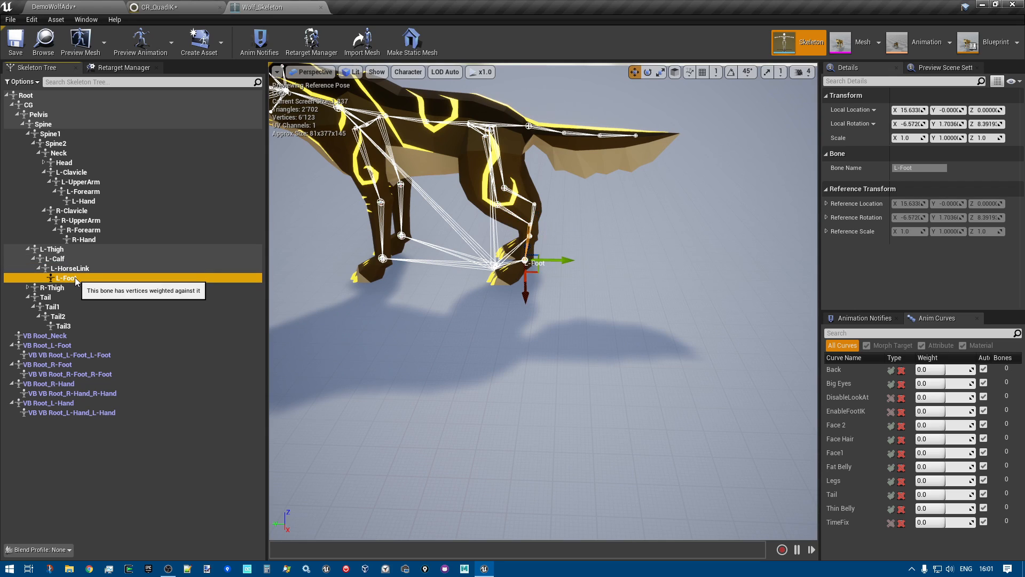
Examine the wolf's hind leg bones from several sides, ending with the whole skeleton in view
{"action": "right_click_drag", "start_coordinate": [544, 302], "coordinate": [668, 313]}
{"action": "right_click_drag", "start_coordinate": [568, 258], "coordinate": [750, 217]}
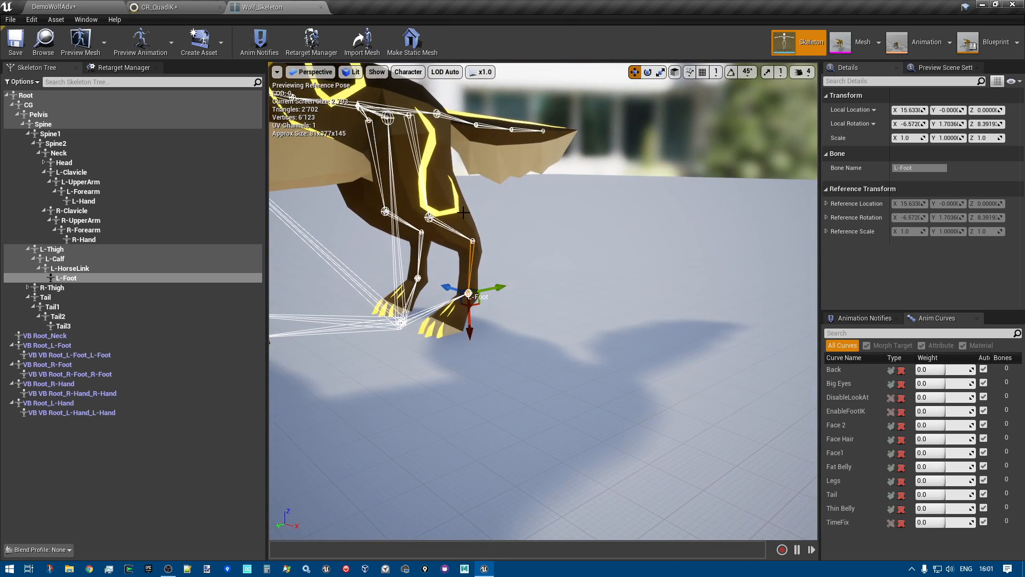
{"action": "right_click_drag", "start_coordinate": [547, 270], "coordinate": [515, 265]}
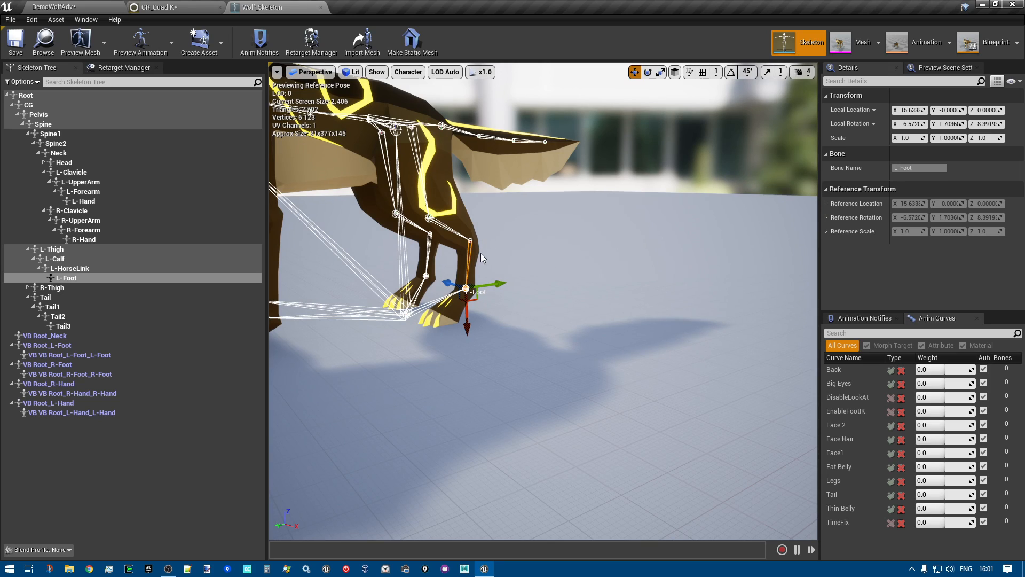
{"action": "mouse_move", "coordinate": [564, 282]}
{"action": "right_mouse_down"}
{"action": "mouse_move", "coordinate": [610, 291]}
{"action": "mouse_move", "coordinate": [564, 283]}
{"action": "mouse_move", "coordinate": [574, 275]}
{"action": "right_mouse_up"}
{"action": "right_click_drag", "start_coordinate": [631, 249], "coordinate": [638, 250]}
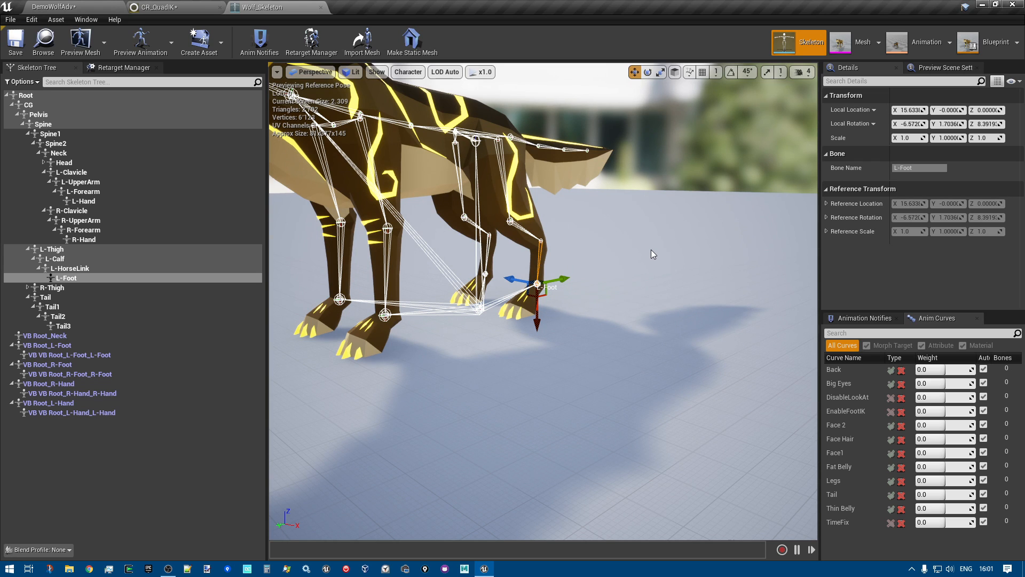
{"action": "right_click_drag", "start_coordinate": [643, 251], "coordinate": [644, 251]}
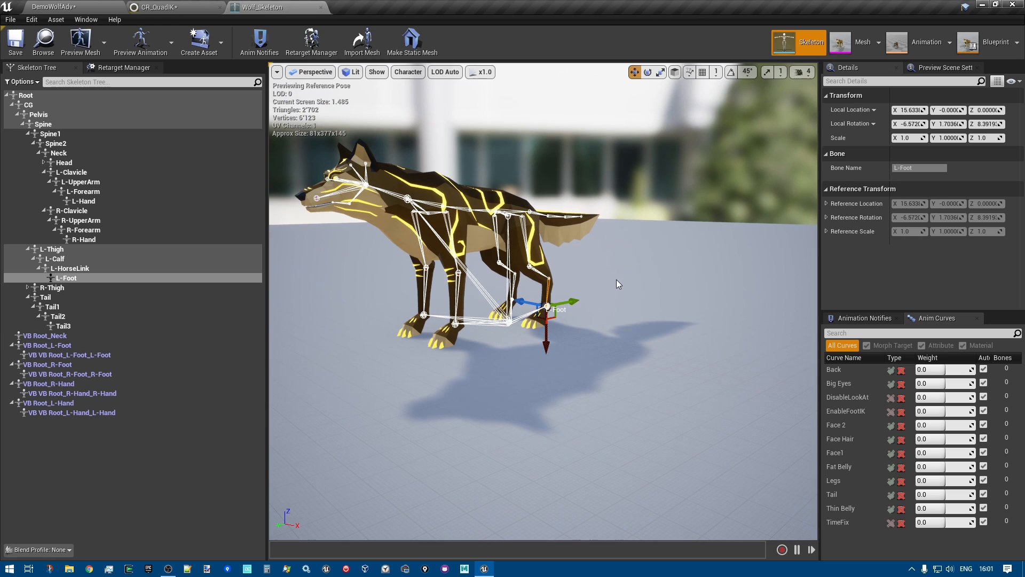
Switch to the CR_QuadIK rig graph and review its Tmp Bones, Traces, Pelvis and FBIK sections
{"action": "left_click", "coordinate": [173, 7]}
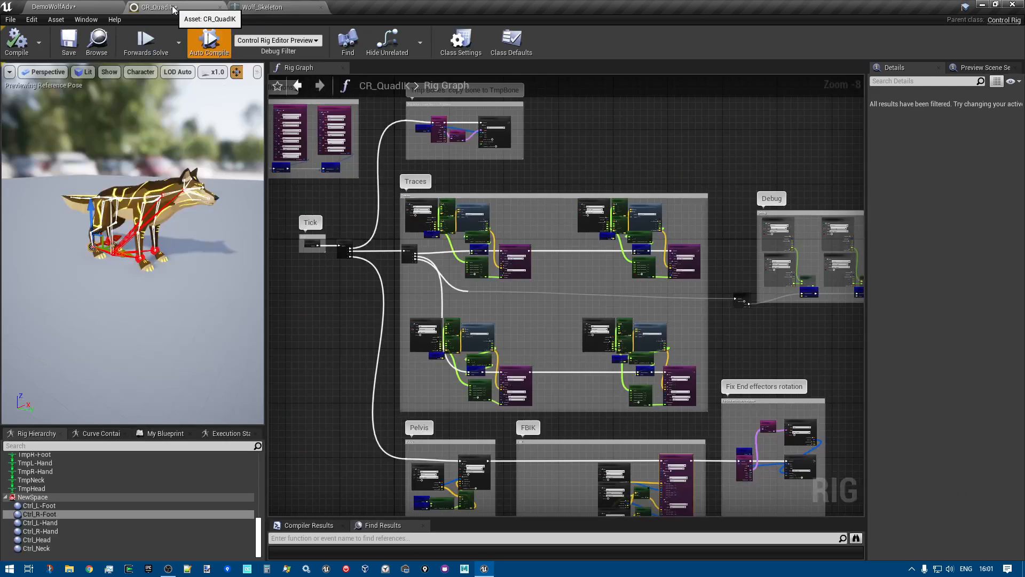
{"action": "scroll", "coordinate": [361, 267], "scroll_direction": "down", "scroll_amount": 1}
{"action": "mouse_move", "coordinate": [316, 321]}
{"action": "right_mouse_down"}
{"action": "mouse_move", "coordinate": [361, 332]}
{"action": "mouse_move", "coordinate": [346, 291]}
{"action": "mouse_move", "coordinate": [330, 317]}
{"action": "right_mouse_up"}
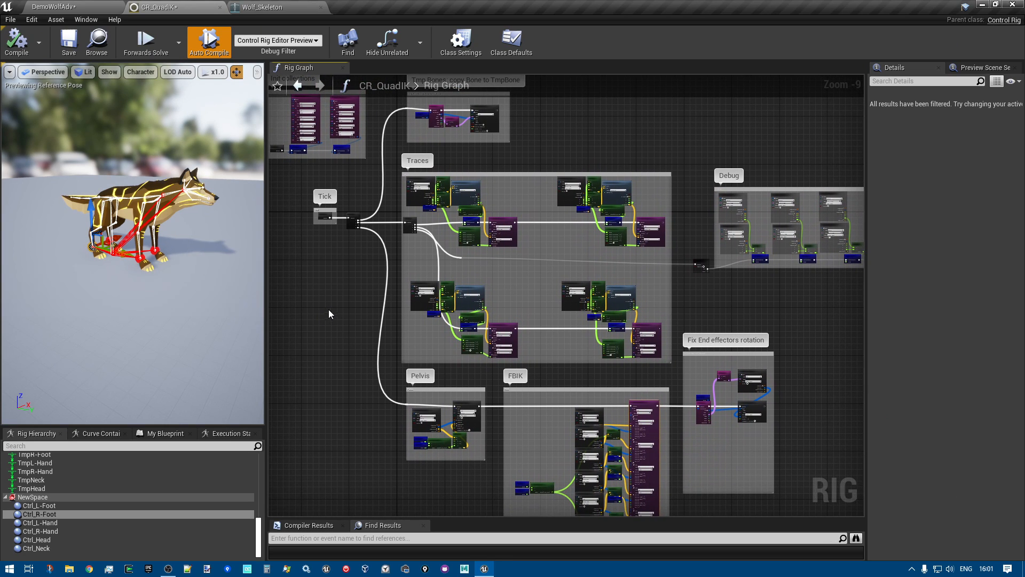
{"action": "right_click_drag", "start_coordinate": [328, 307], "coordinate": [326, 374]}
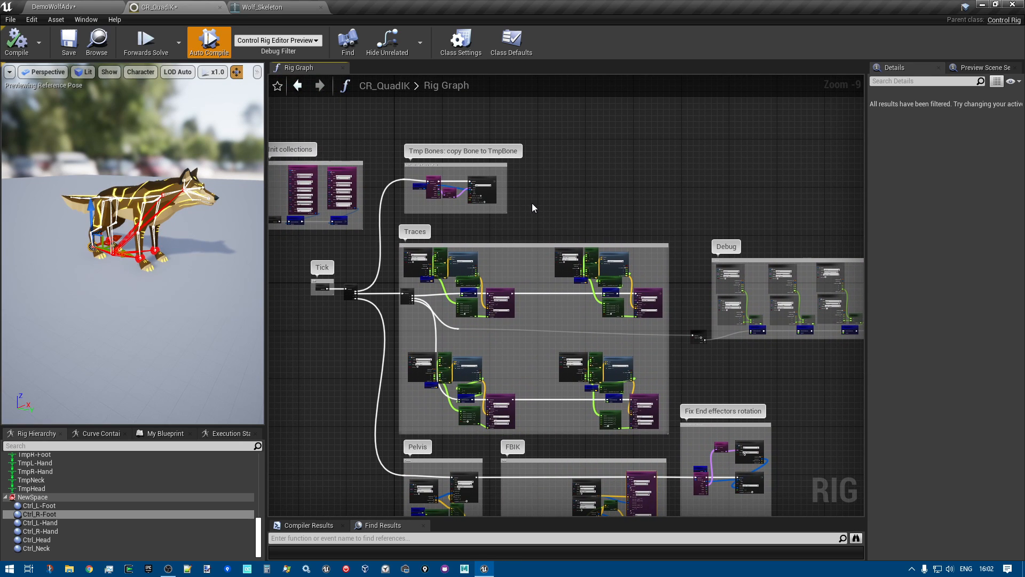
{"action": "scroll", "coordinate": [531, 203], "scroll_direction": "up", "scroll_amount": 2}
{"action": "right_click_drag", "start_coordinate": [530, 203], "coordinate": [553, 197]}
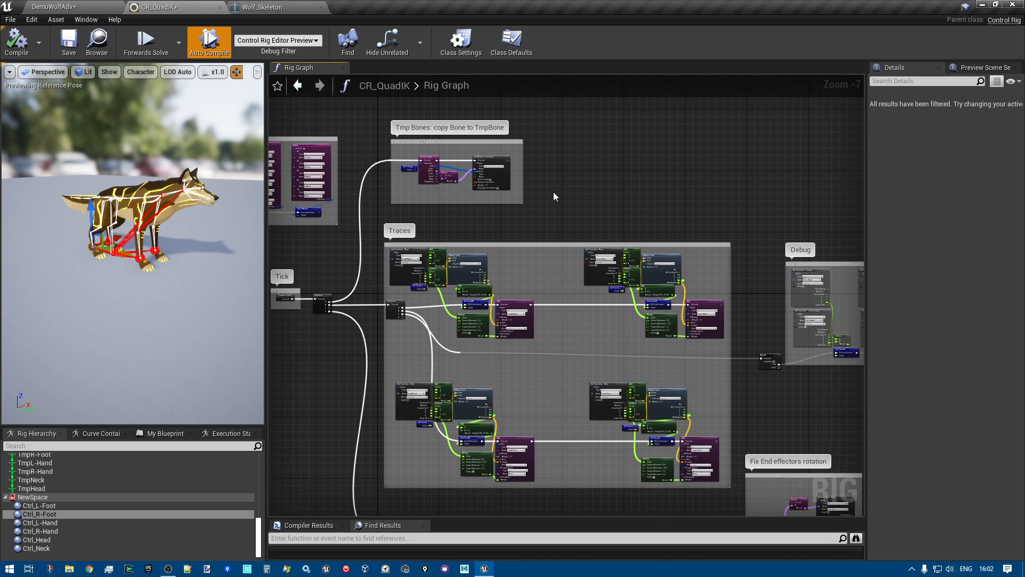
{"action": "scroll", "coordinate": [554, 191], "scroll_direction": "up", "scroll_amount": 2}
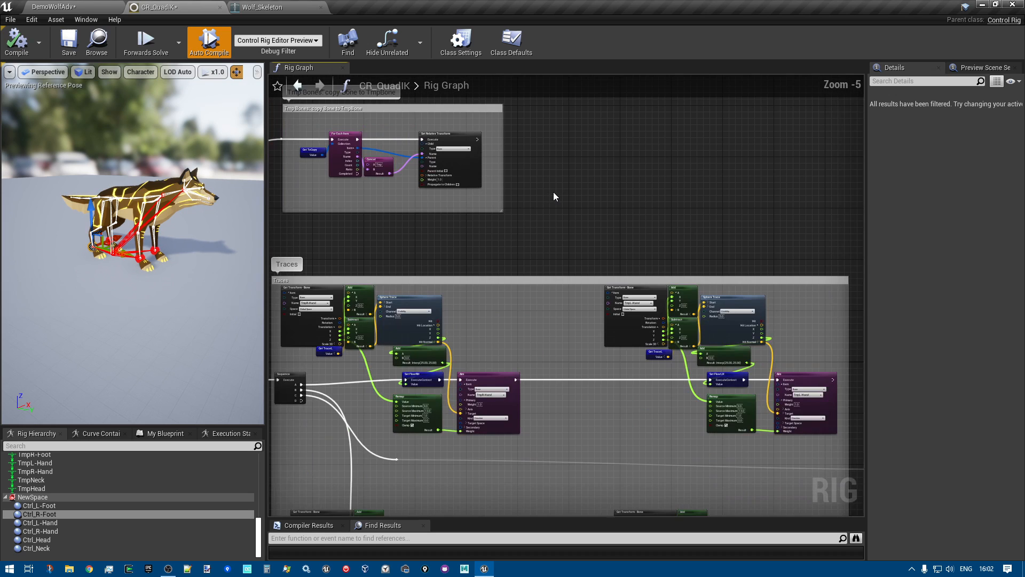
{"action": "right_click_drag", "start_coordinate": [332, 239], "coordinate": [374, 218]}
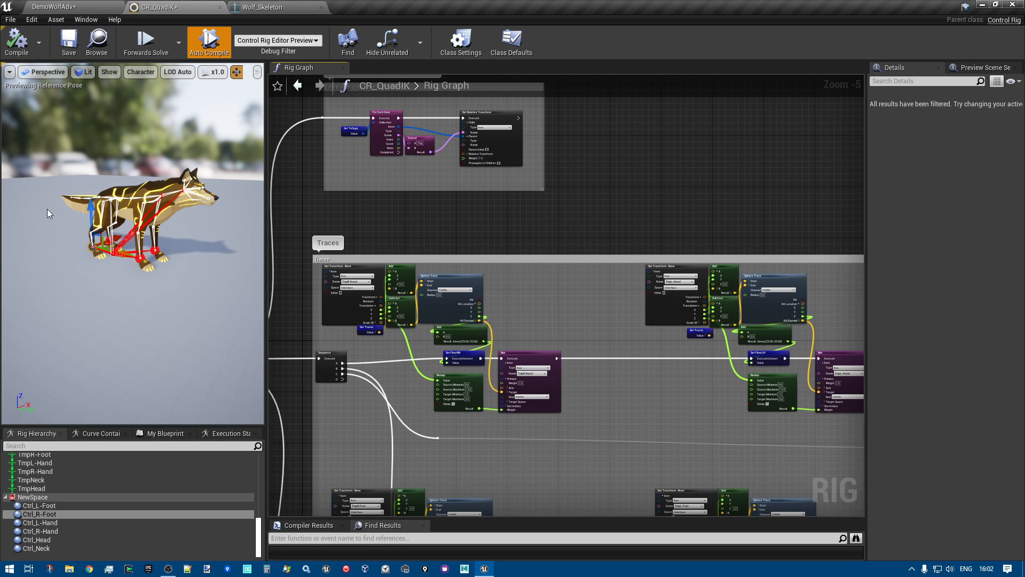
{"action": "right_click_drag", "start_coordinate": [486, 263], "coordinate": [503, 118]}
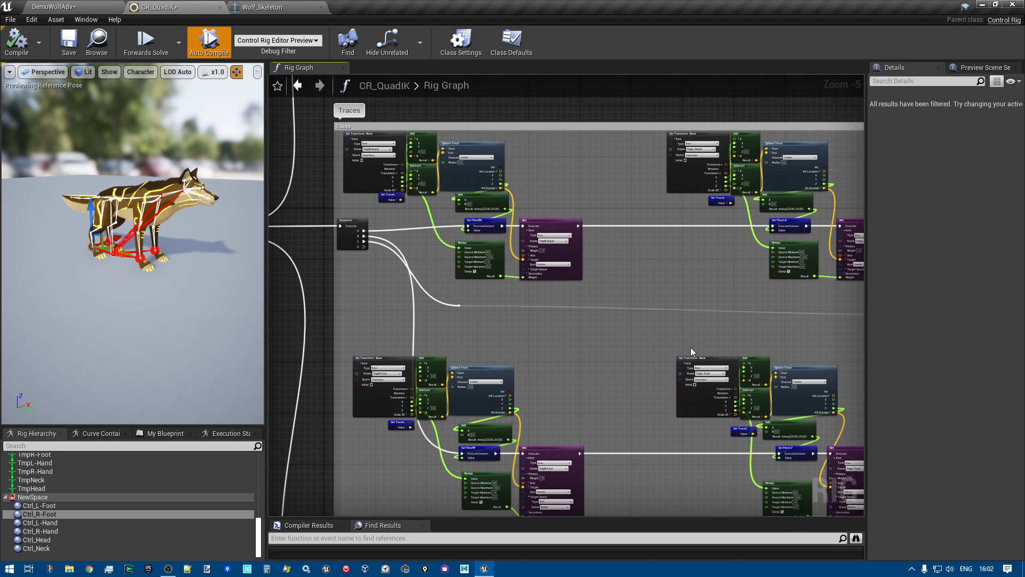
{"action": "scroll", "coordinate": [690, 351], "scroll_direction": "down", "scroll_amount": 3}
{"action": "right_click_drag", "start_coordinate": [450, 426], "coordinate": [340, 259]}
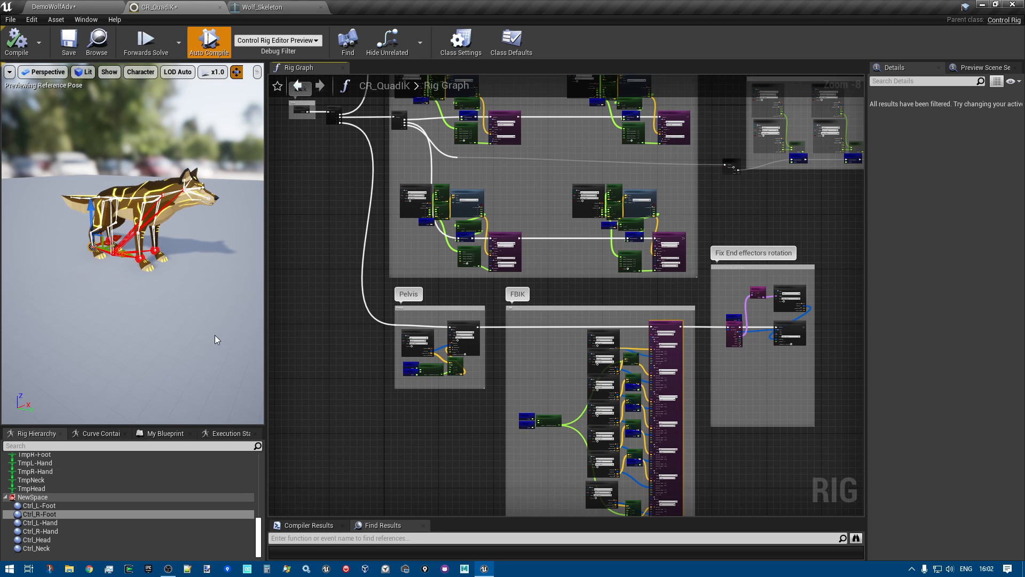
{"action": "right_click_drag", "start_coordinate": [318, 222], "coordinate": [305, 366]}
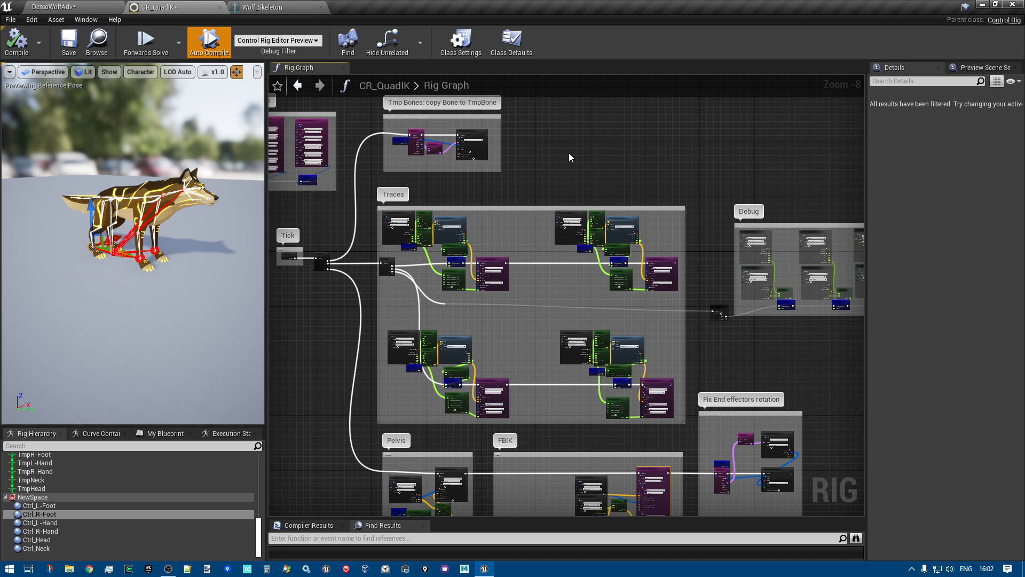
Examine the For Each Item, Concat and Set Relative Transform nodes in the Tmp Bones section up close
{"action": "right_click_drag", "start_coordinate": [529, 158], "coordinate": [543, 197]}
{"action": "scroll", "coordinate": [449, 180], "scroll_direction": "up", "scroll_amount": 5}
{"action": "right_click_drag", "start_coordinate": [425, 289], "coordinate": [467, 311]}
{"action": "scroll", "coordinate": [471, 277], "scroll_direction": "up", "scroll_amount": 3}
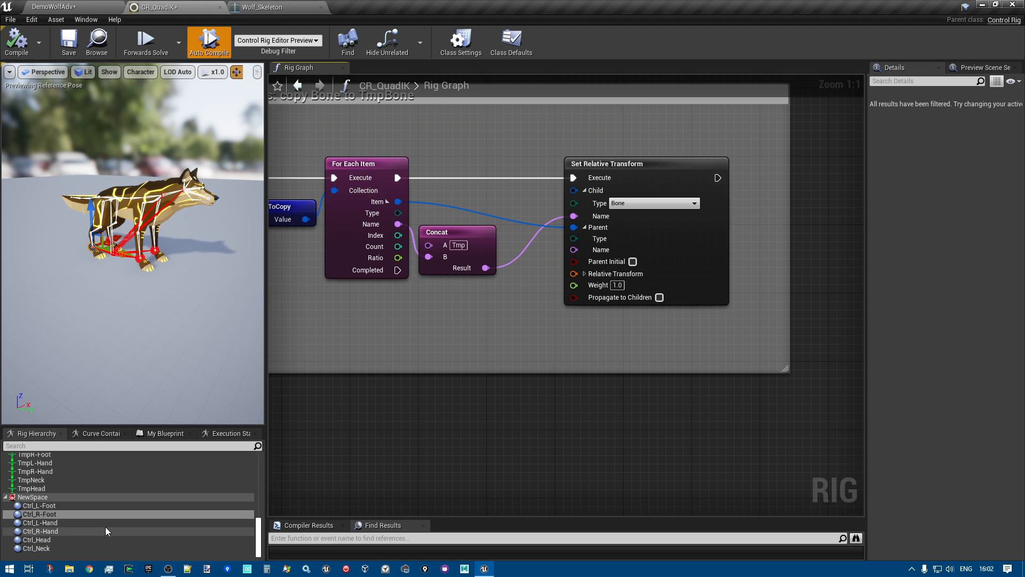
Enlarge the rig hierarchy area and go through the temporary bones from TmpL-Foot to TmpHead, finishing with TmpL-Foot selected
{"action": "left_click_drag", "start_coordinate": [95, 426], "coordinate": [95, 344]}
{"action": "left_click", "coordinate": [42, 453]}
{"action": "left_click", "coordinate": [44, 461]}
{"action": "left_click", "coordinate": [44, 470]}
{"action": "left_click", "coordinate": [40, 479]}
{"action": "left_click", "coordinate": [42, 487]}
{"action": "left_click", "coordinate": [42, 495]}
{"action": "left_click", "coordinate": [33, 453]}
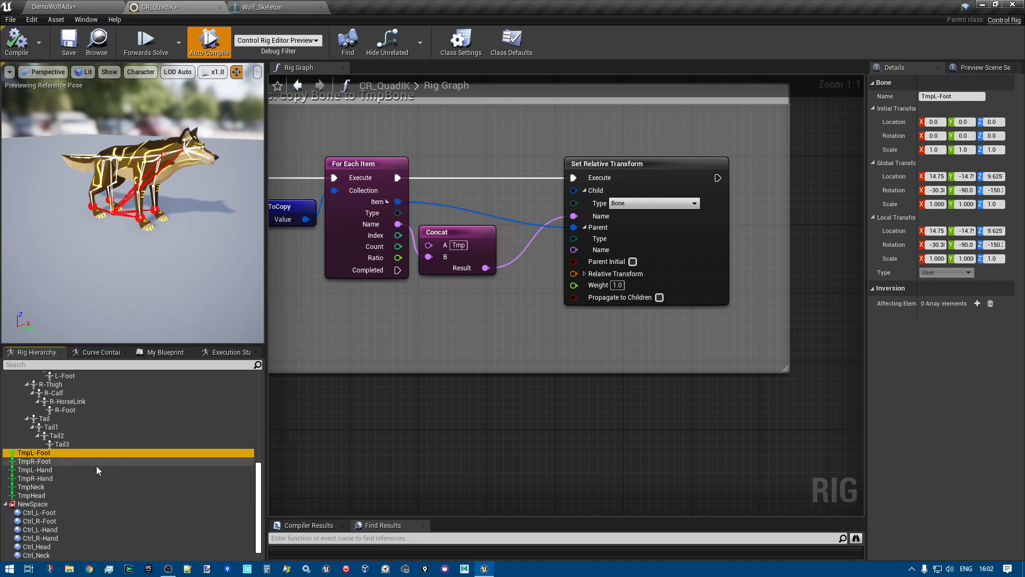
Collapse the Root branch in the rig hierarchy, select TmpR-Foot, and view the options for creating a new element
{"action": "left_click_drag", "start_coordinate": [258, 519], "coordinate": [257, 427]}
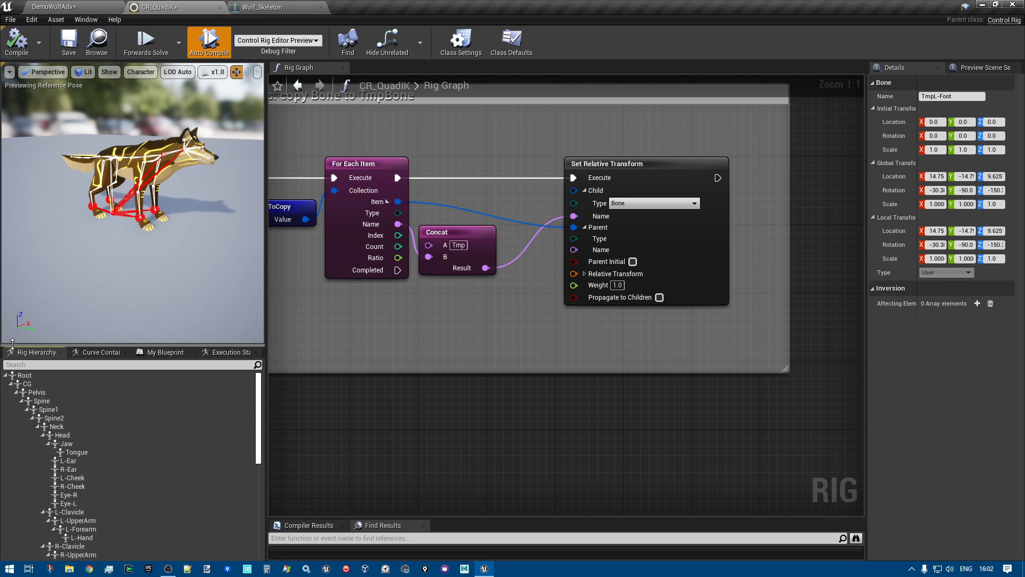
{"action": "left_click", "coordinate": [5, 376]}
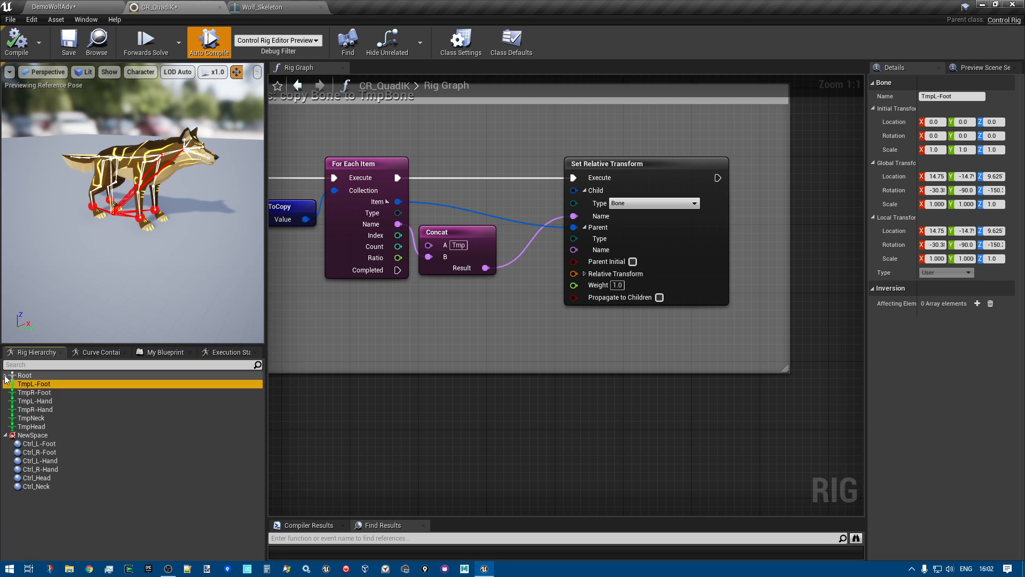
{"action": "left_click", "coordinate": [33, 393]}
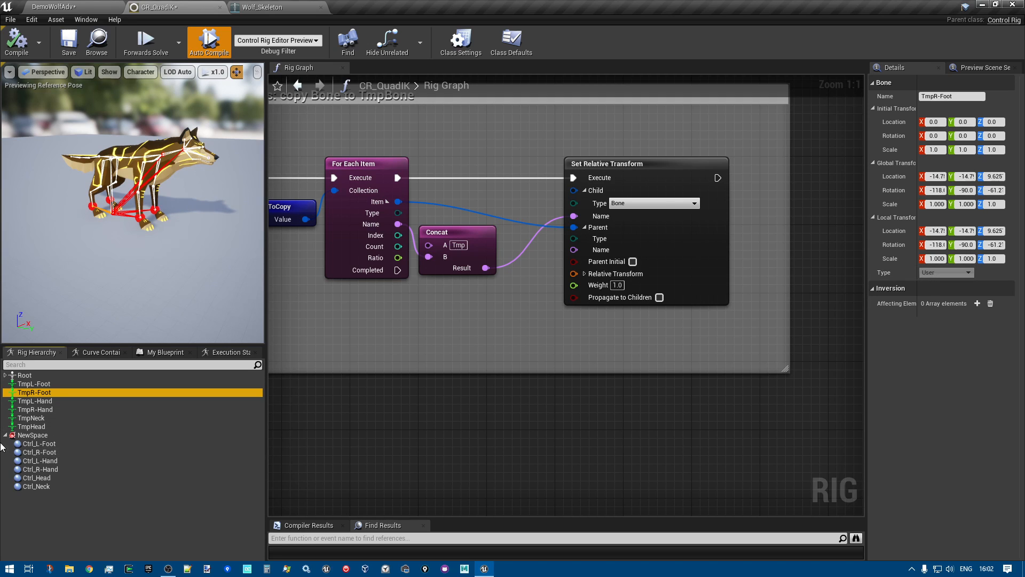
{"action": "right_click", "coordinate": [81, 518]}
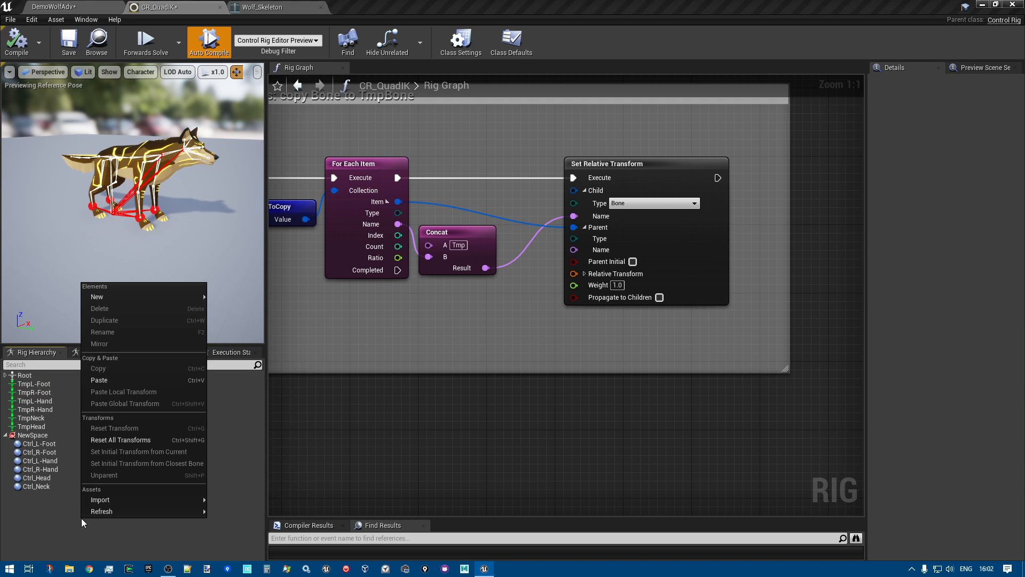
{"action": "left_click", "coordinate": [277, 434]}
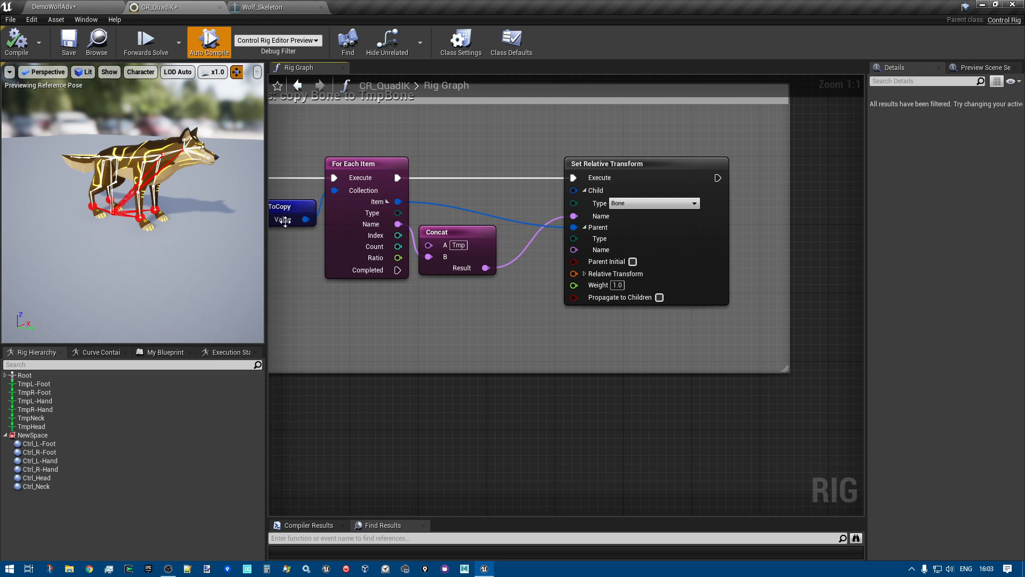
Bring the whole Tmp Bones section into view and select the six temporary bones one by one, from TmpL-Foot to TmpHead
{"action": "right_click_drag", "start_coordinate": [396, 342], "coordinate": [530, 345]}
{"action": "scroll", "coordinate": [529, 345], "scroll_direction": "down", "scroll_amount": 2}
{"action": "right_click_drag", "start_coordinate": [517, 408], "coordinate": [521, 387]}
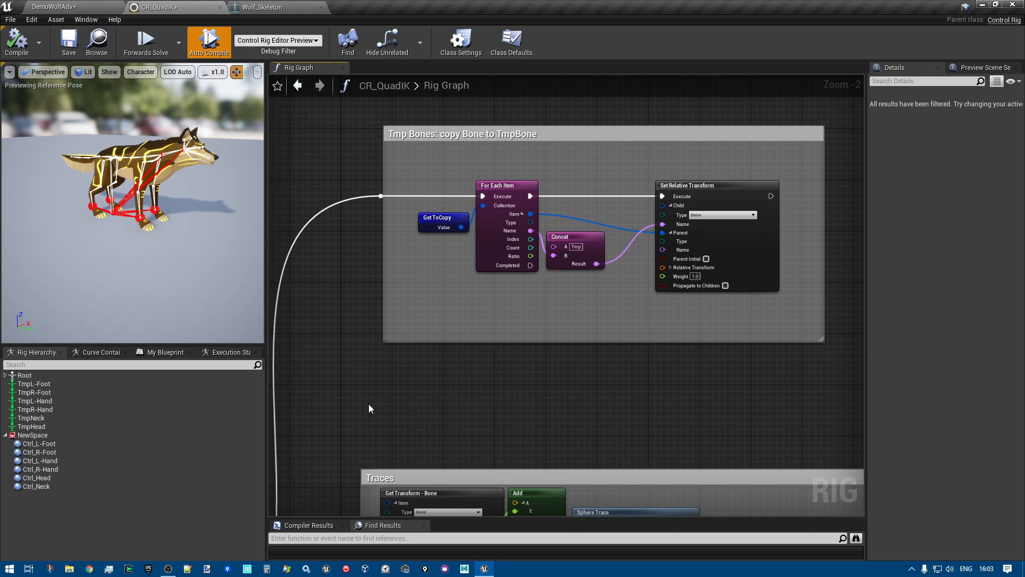
{"action": "left_click", "coordinate": [33, 385]}
{"action": "left_click", "coordinate": [40, 392]}
{"action": "left_click", "coordinate": [46, 401]}
{"action": "left_click", "coordinate": [48, 410]}
{"action": "left_click", "coordinate": [40, 418]}
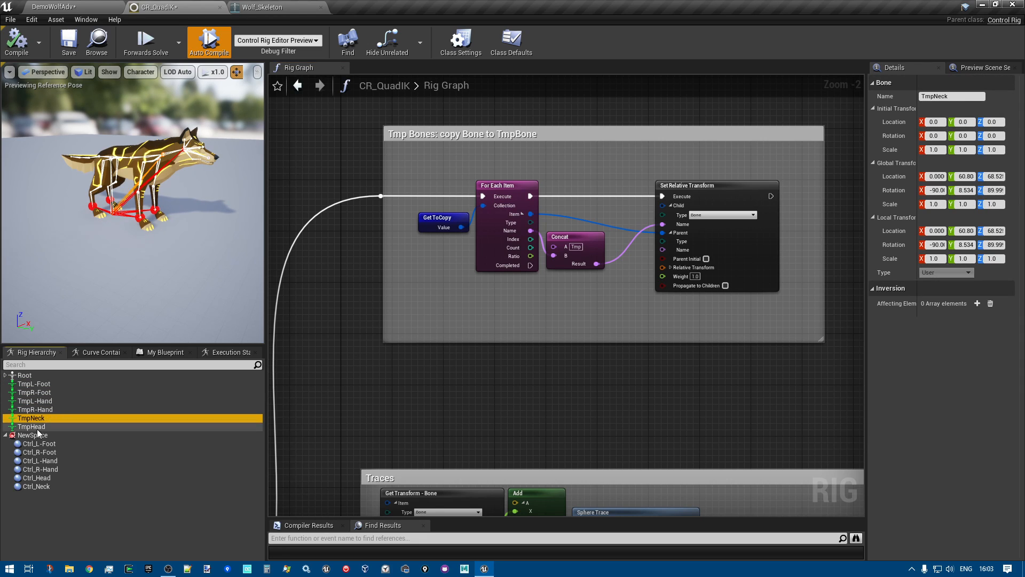
{"action": "left_click", "coordinate": [37, 427]}
Inspect the Set Relative Transform node and its connections, and select the TmpL-Foot bone as an example of its child
{"action": "scroll", "coordinate": [595, 441], "scroll_direction": "down", "scroll_amount": 1}
{"action": "right_click_drag", "start_coordinate": [594, 440], "coordinate": [380, 432]}
{"action": "scroll", "coordinate": [433, 322], "scroll_direction": "up", "scroll_amount": 2}
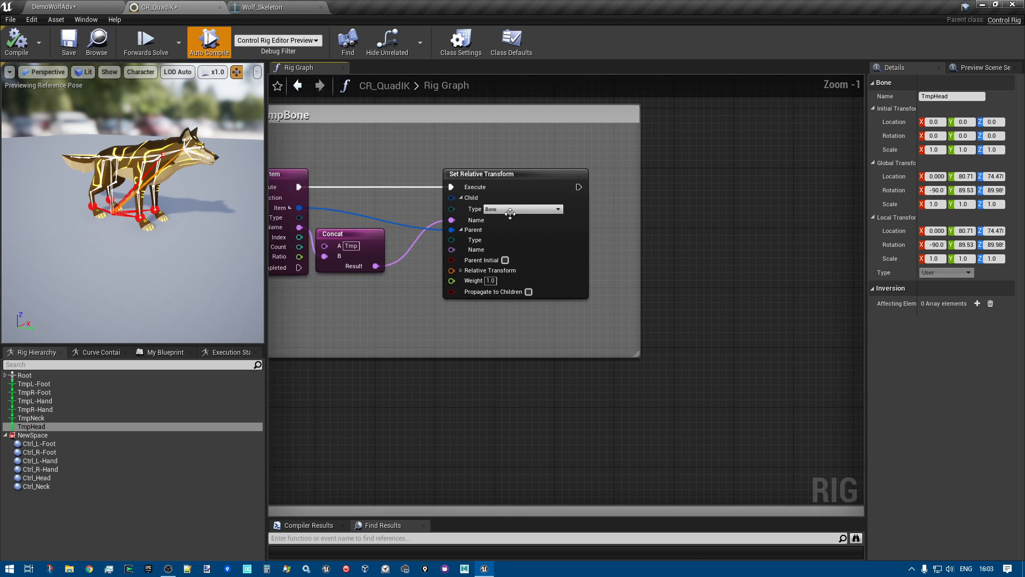
{"action": "left_click", "coordinate": [470, 174]}
{"action": "scroll", "coordinate": [463, 175], "scroll_direction": "up", "scroll_amount": 1}
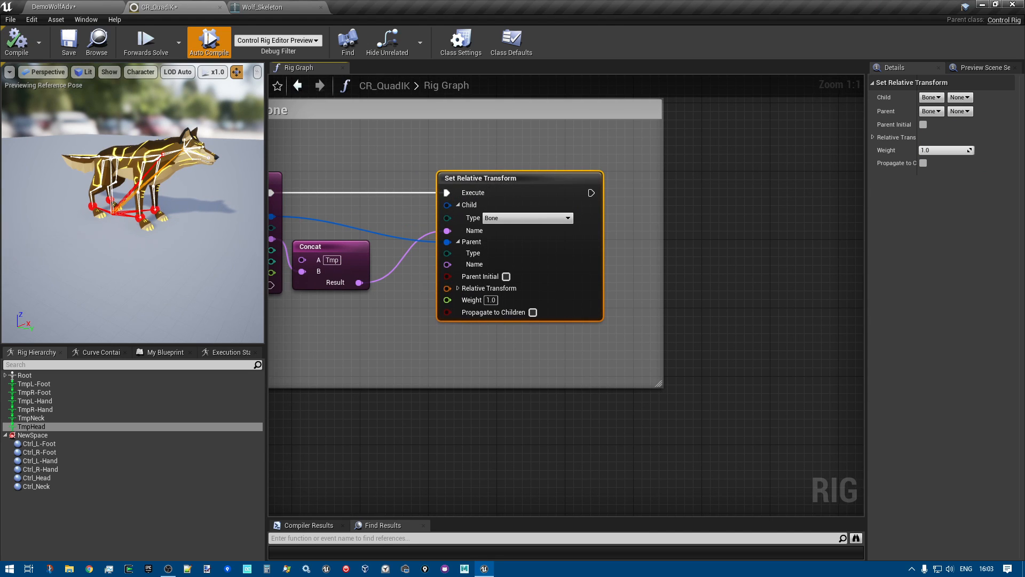
{"action": "right_click_drag", "start_coordinate": [444, 268], "coordinate": [488, 266]}
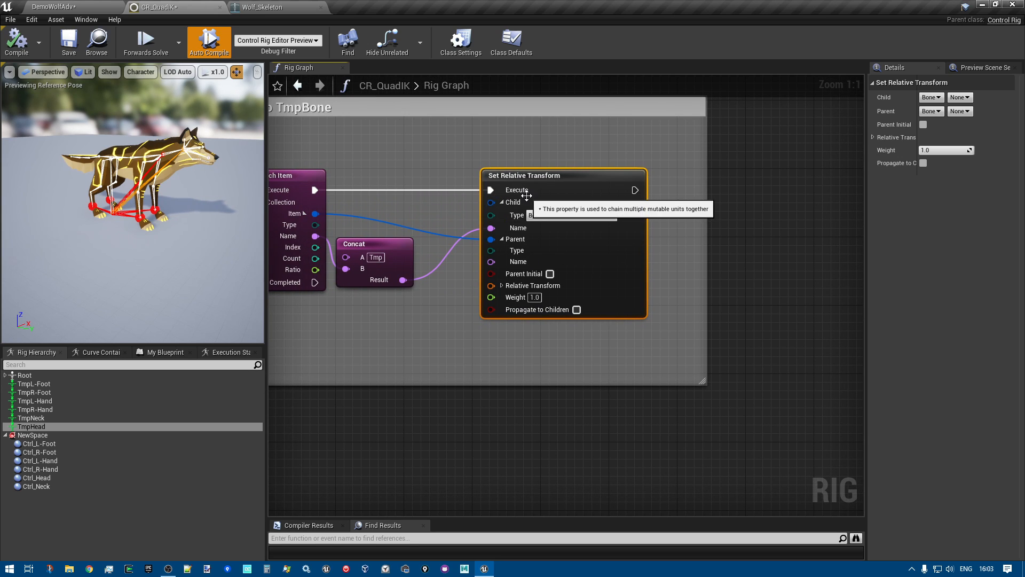
{"action": "right_click_drag", "start_coordinate": [483, 370], "coordinate": [540, 369]}
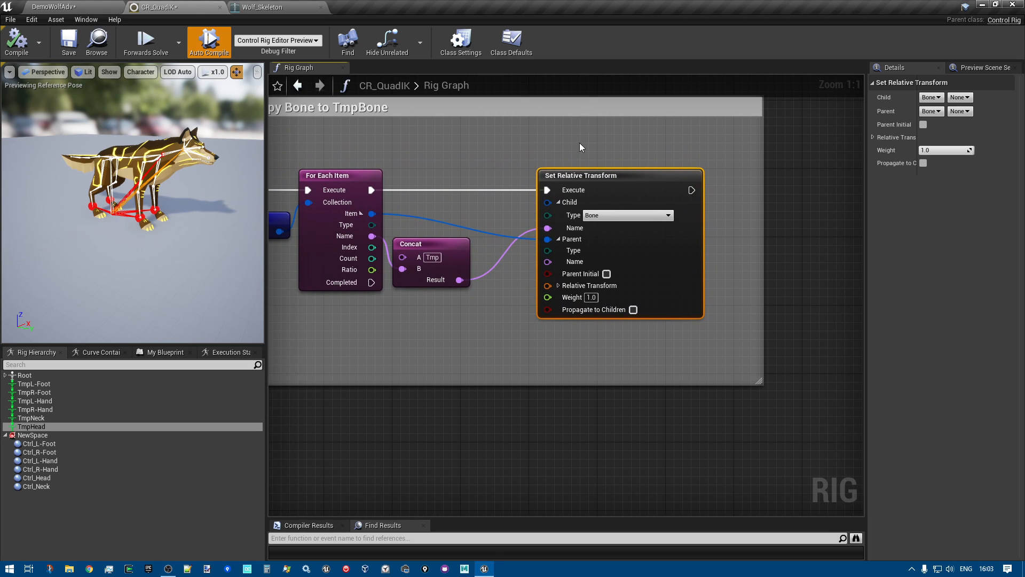
{"action": "left_click", "coordinate": [28, 384]}
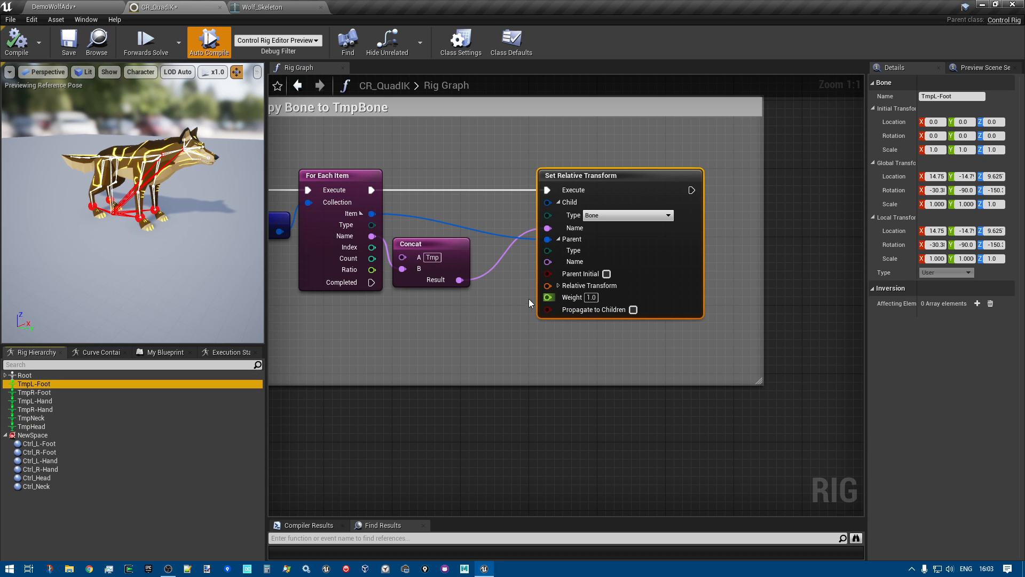
Select the For Each Item node to inspect how it links Get ToCopy with the Concat and Set Relative Transform nodes
{"action": "scroll", "coordinate": [543, 305], "scroll_direction": "down", "scroll_amount": 2}
{"action": "right_click_drag", "start_coordinate": [474, 340], "coordinate": [593, 341]}
{"action": "scroll", "coordinate": [488, 282], "scroll_direction": "up", "scroll_amount": 2}
{"action": "right_click_drag", "start_coordinate": [456, 312], "coordinate": [386, 332]}
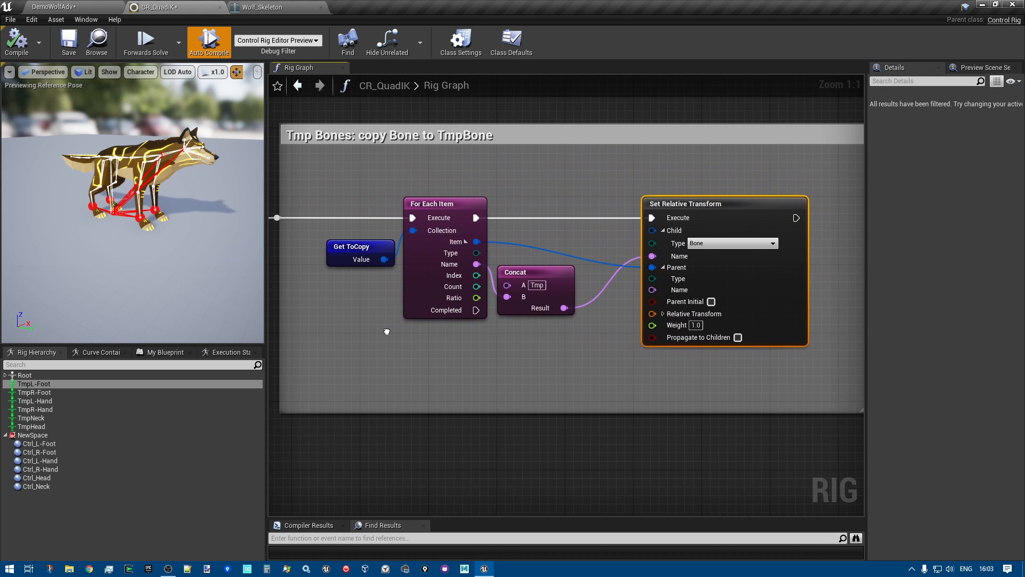
{"action": "left_click", "coordinate": [421, 201]}
{"action": "scroll", "coordinate": [377, 302], "scroll_direction": "down", "scroll_amount": 1}
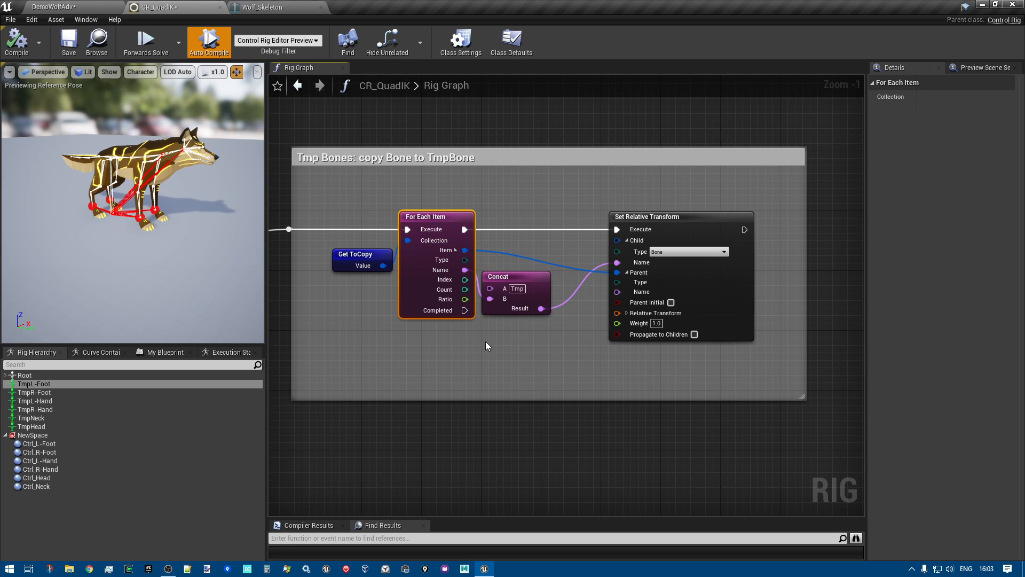
Select the first Items node in Init collections and view the type options of its Neck entry
{"action": "scroll", "coordinate": [428, 323], "scroll_direction": "down", "scroll_amount": 4}
{"action": "right_click_drag", "start_coordinate": [345, 326], "coordinate": [533, 288]}
{"action": "scroll", "coordinate": [400, 301], "scroll_direction": "up", "scroll_amount": 4}
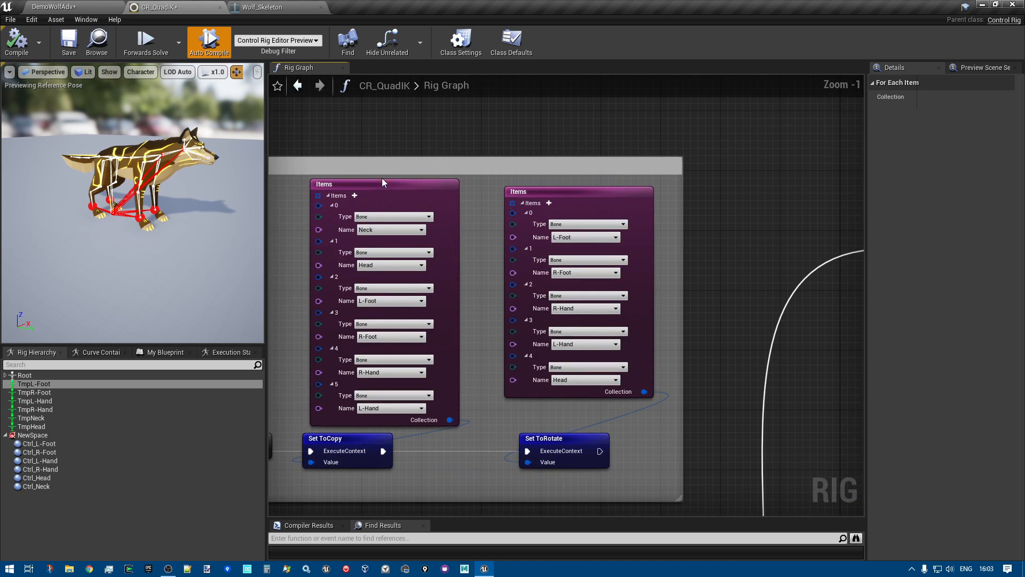
{"action": "left_click", "coordinate": [352, 192]}
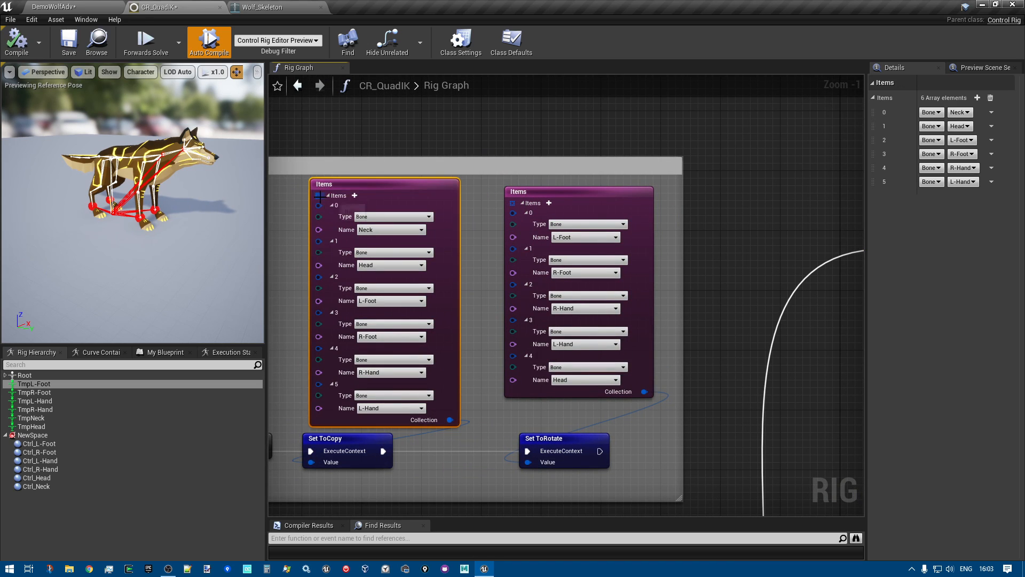
{"action": "left_click", "coordinate": [373, 216]}
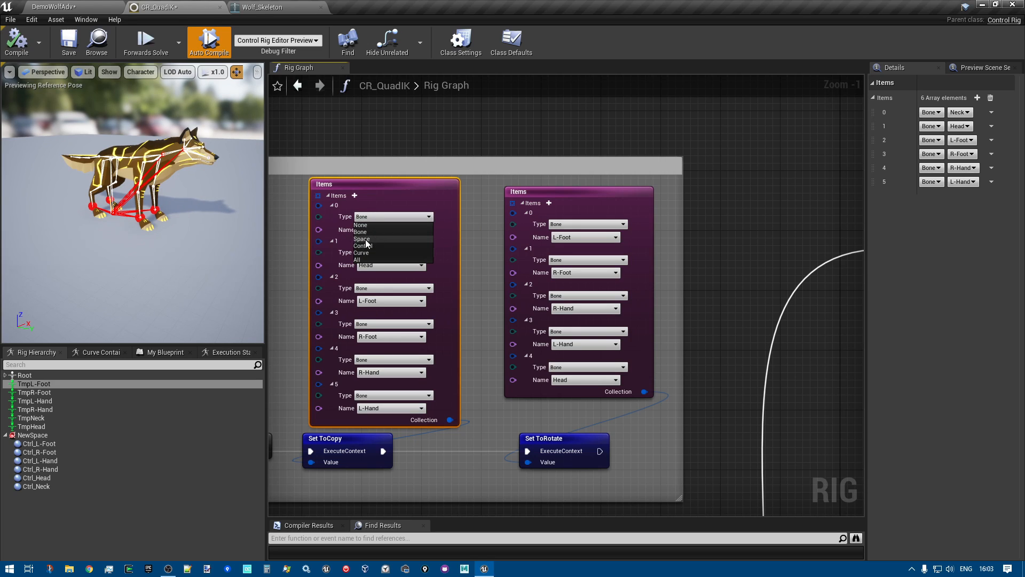
{"action": "left_click", "coordinate": [373, 216]}
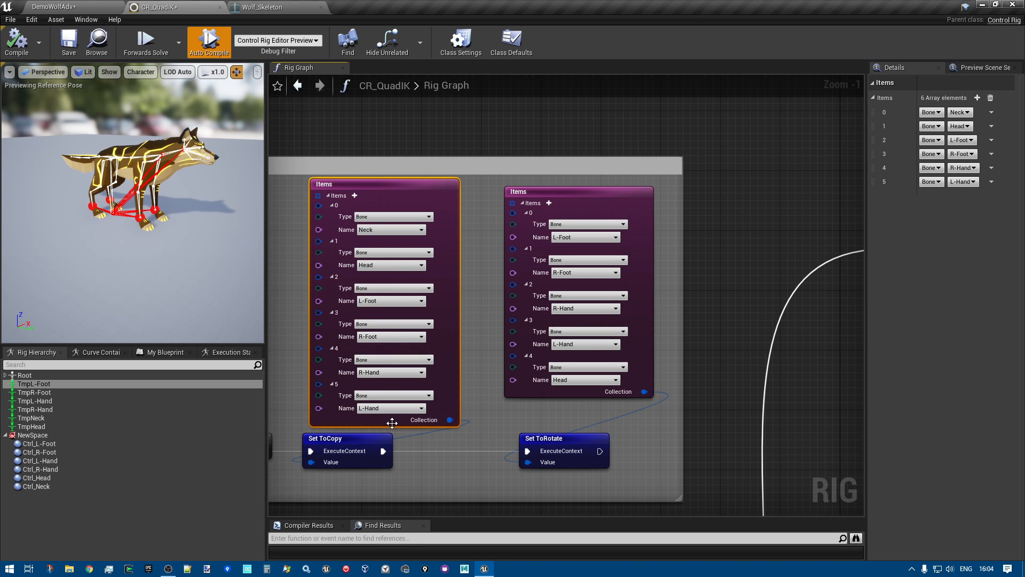
Inspect the Set ToCopy and Set ToRotate nodes and view the details of the matching ToCopy and ToRotate variables
{"action": "right_click_drag", "start_coordinate": [468, 469], "coordinate": [498, 433]}
{"action": "left_click", "coordinate": [380, 406]}
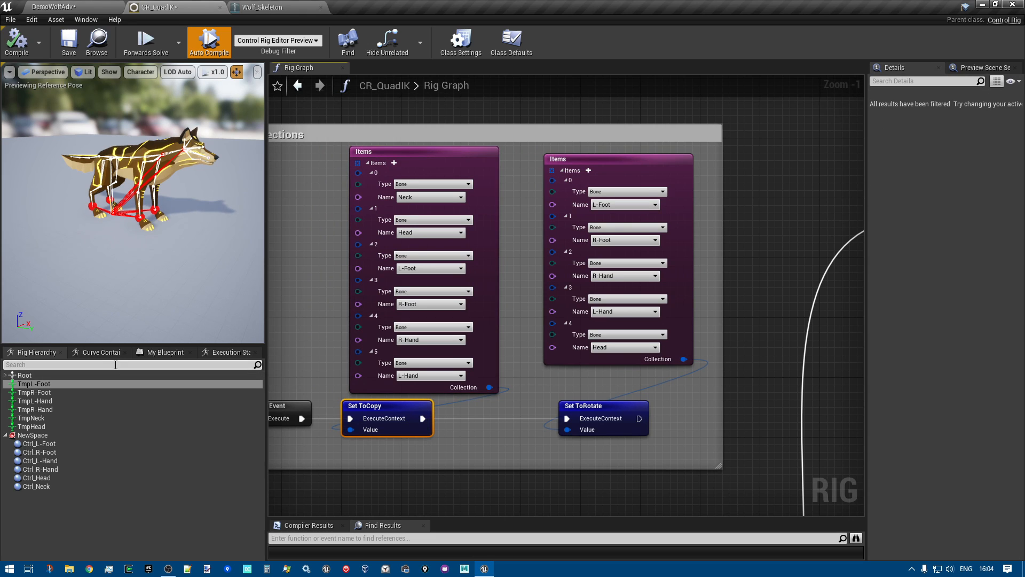
{"action": "left_click", "coordinate": [165, 352]}
{"action": "left_click", "coordinate": [31, 482]}
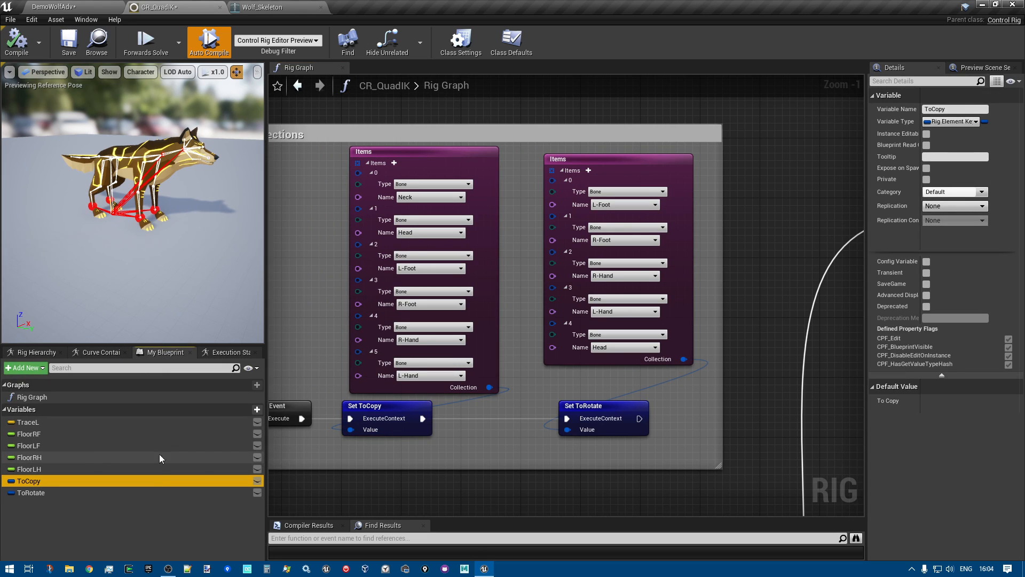
{"action": "right_click_drag", "start_coordinate": [551, 208], "coordinate": [503, 206]}
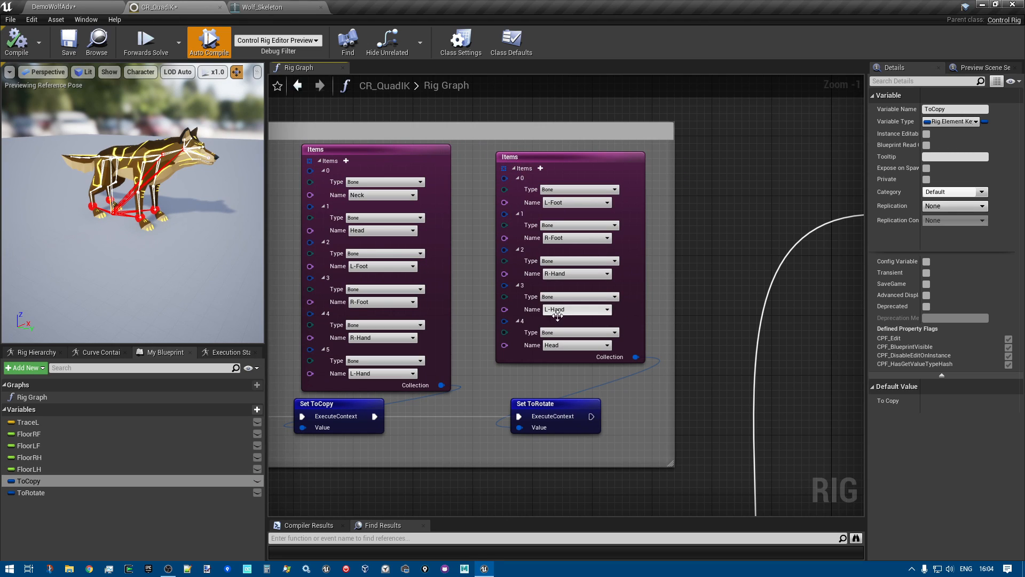
{"action": "left_click", "coordinate": [558, 405]}
{"action": "left_click", "coordinate": [44, 492]}
Inspect how Get ToCopy feeds the For Each Item loop in Tmp Bones, and examine the Concat node's Tmp prefix
{"action": "scroll", "coordinate": [571, 389], "scroll_direction": "down", "scroll_amount": 2}
{"action": "right_click_drag", "start_coordinate": [723, 267], "coordinate": [390, 257]}
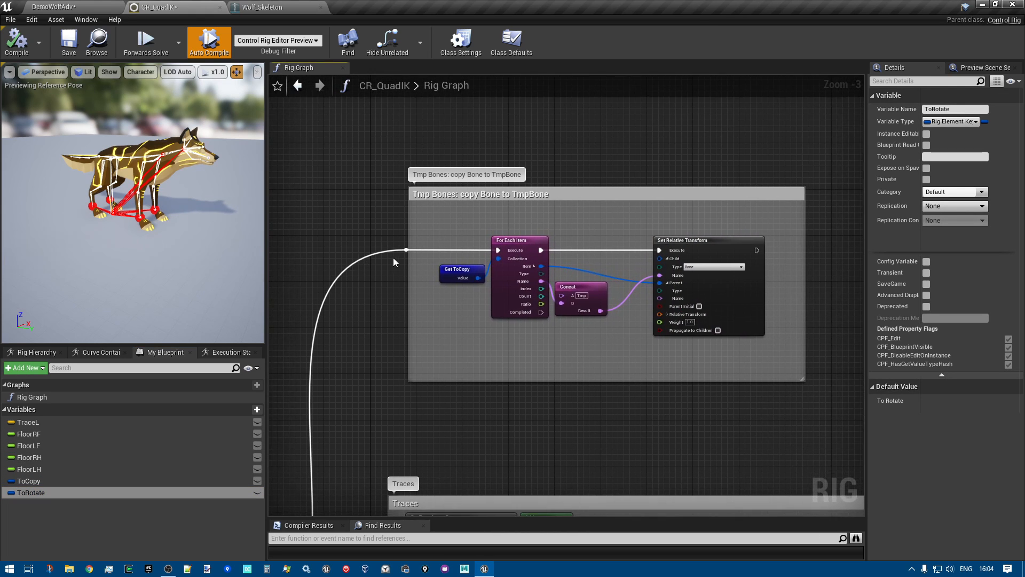
{"action": "scroll", "coordinate": [394, 257], "scroll_direction": "up", "scroll_amount": 3}
{"action": "left_click", "coordinate": [475, 270]}
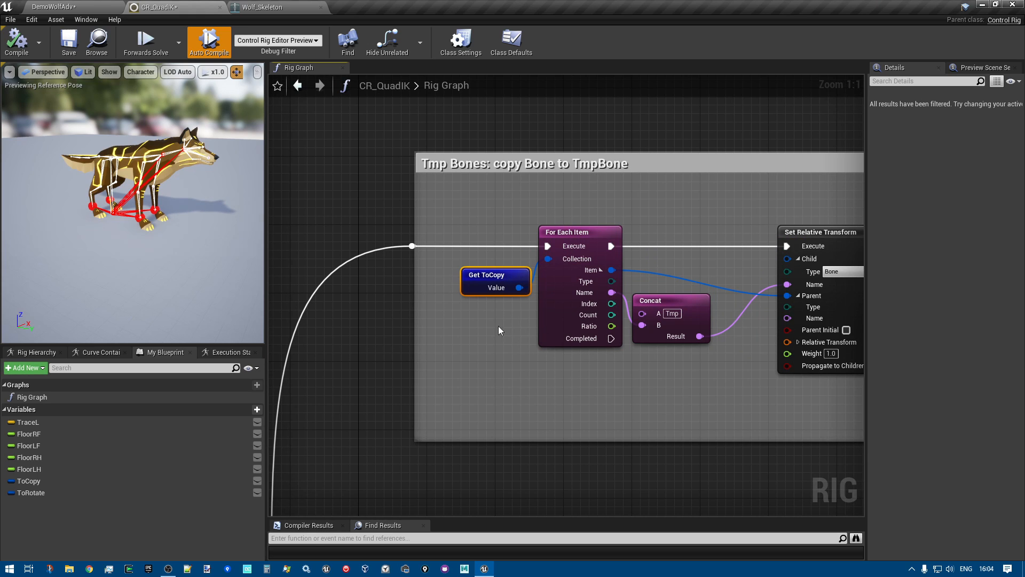
{"action": "right_click_drag", "start_coordinate": [567, 400], "coordinate": [397, 401]}
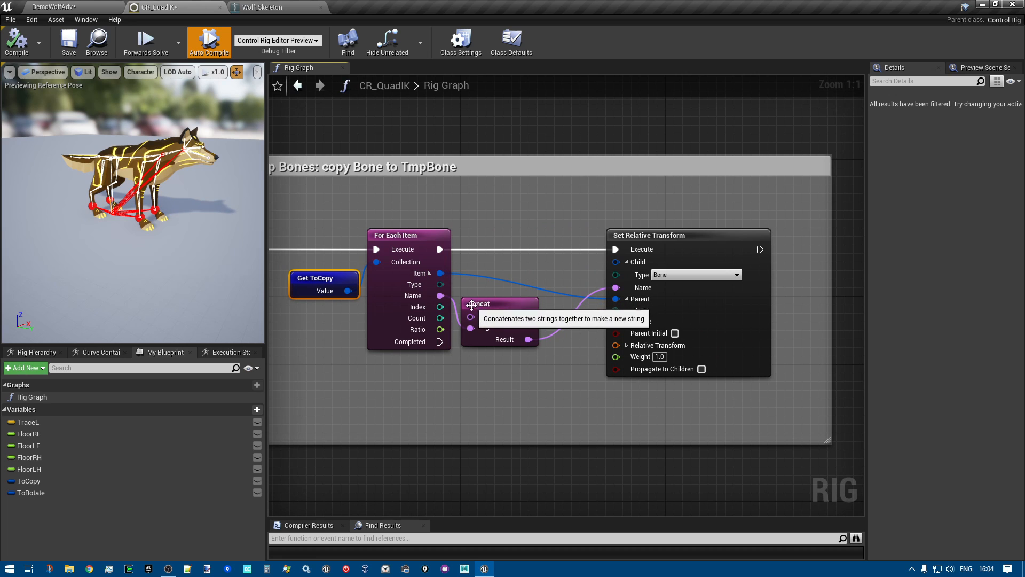
{"action": "right_click_drag", "start_coordinate": [299, 376], "coordinate": [758, 408]}
{"action": "right_click_drag", "start_coordinate": [332, 409], "coordinate": [739, 383]}
{"action": "right_click_drag", "start_coordinate": [693, 117], "coordinate": [43, 115]}
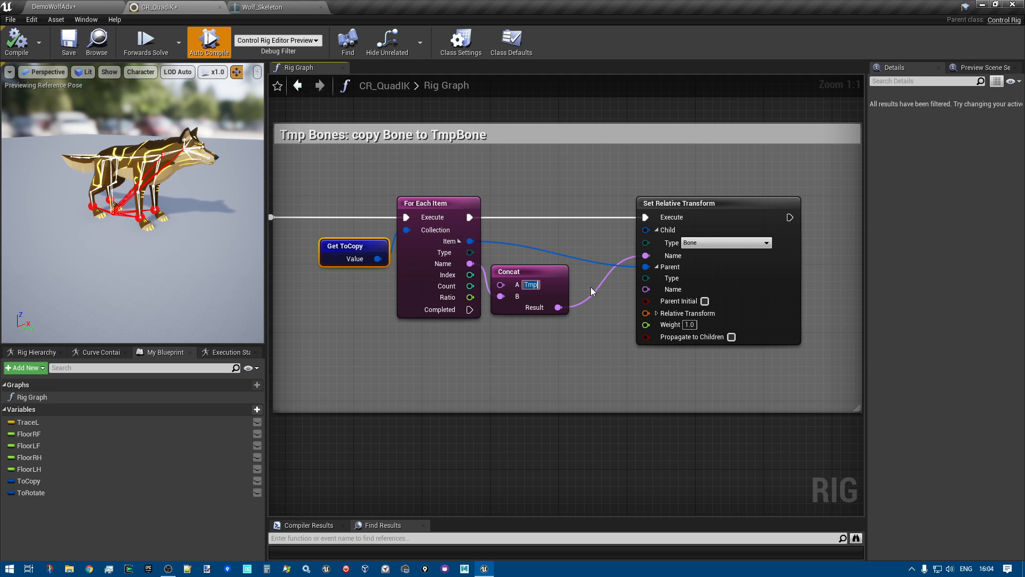
Select the TmpNeck bone in the rig hierarchy and compare its name with the Neck entry in Init collections
{"action": "left_click", "coordinate": [36, 352]}
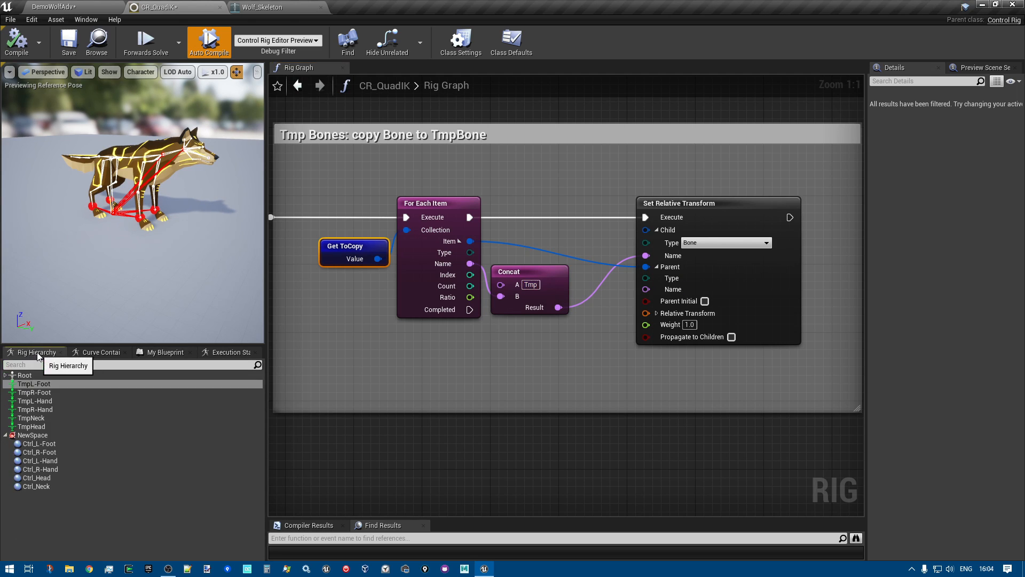
{"action": "left_click", "coordinate": [31, 418]}
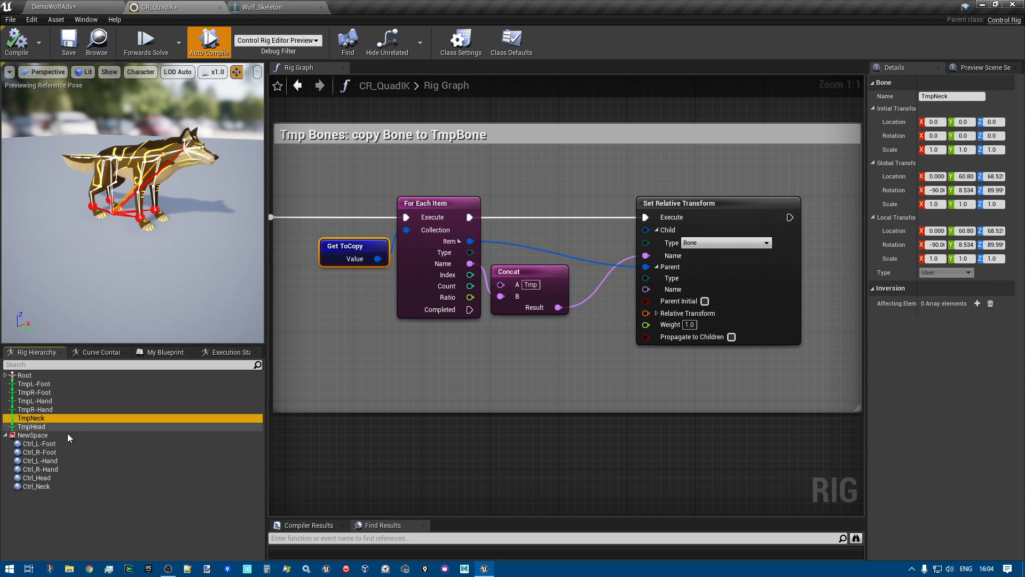
{"action": "right_click_drag", "start_coordinate": [386, 358], "coordinate": [862, 359]}
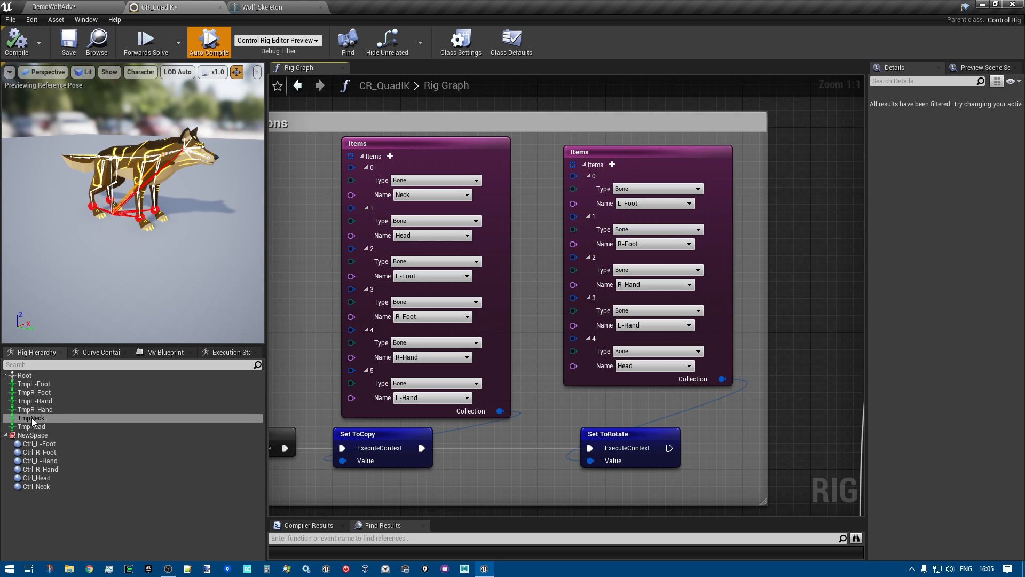
Select the Setup Event node in Init collections and view its description
{"action": "right_click_drag", "start_coordinate": [778, 412], "coordinate": [269, 397]}
{"action": "scroll", "coordinate": [433, 261], "scroll_direction": "down", "scroll_amount": 3}
{"action": "right_click_drag", "start_coordinate": [434, 260], "coordinate": [848, 237]}
{"action": "scroll", "coordinate": [366, 367], "scroll_direction": "up", "scroll_amount": 2}
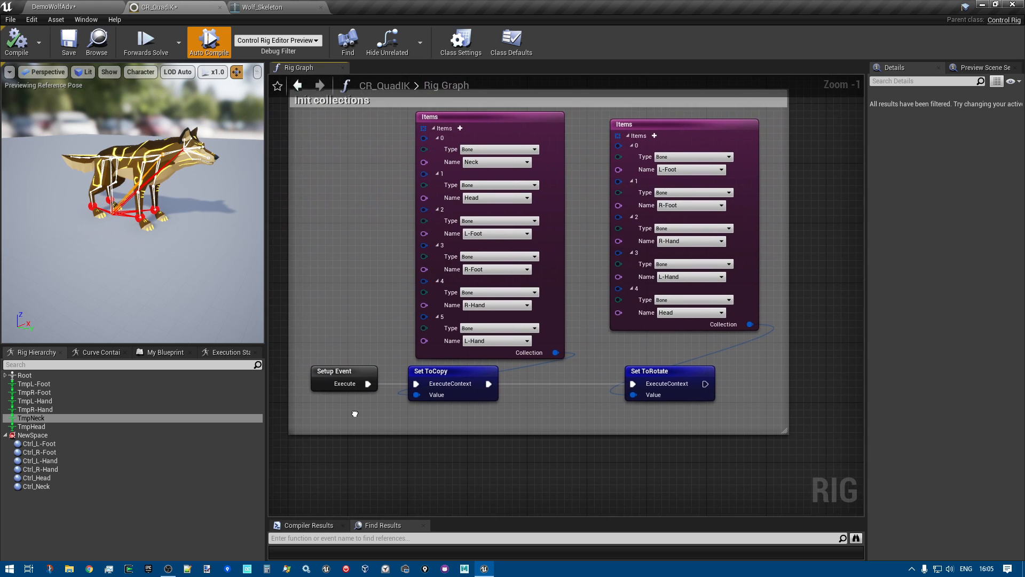
{"action": "left_click", "coordinate": [339, 375]}
{"action": "right_click_drag", "start_coordinate": [374, 430], "coordinate": [402, 278]}
{"action": "scroll", "coordinate": [360, 288], "scroll_direction": "up", "scroll_amount": 1}
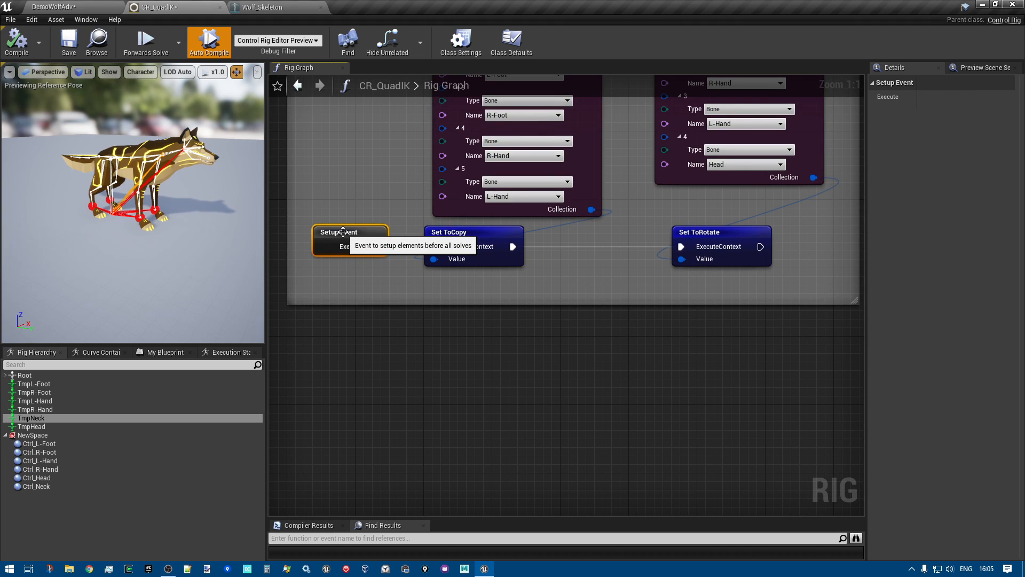
Add another Setup Event node below the Init collections section and delete it again
{"action": "scroll", "coordinate": [415, 291], "scroll_direction": "down", "scroll_amount": 4}
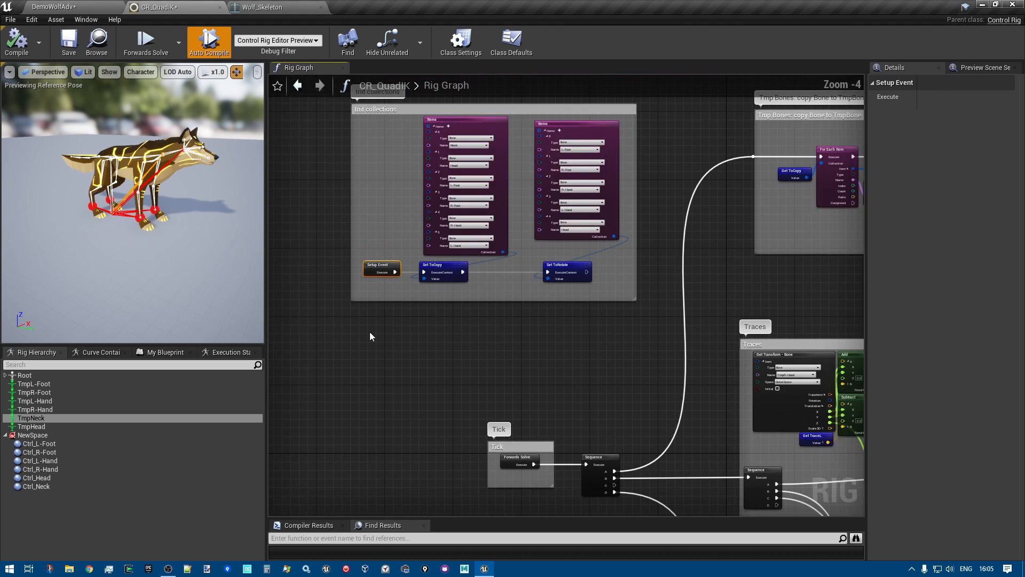
{"action": "right_click", "coordinate": [370, 323]}
{"action": "type", "text": "s"}
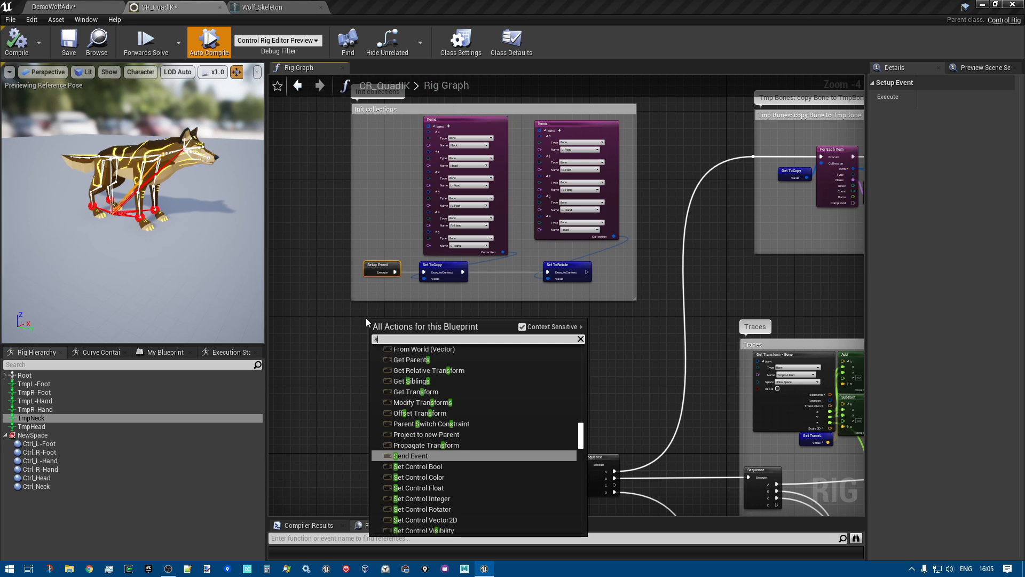
{"action": "type", "text": "etup"}
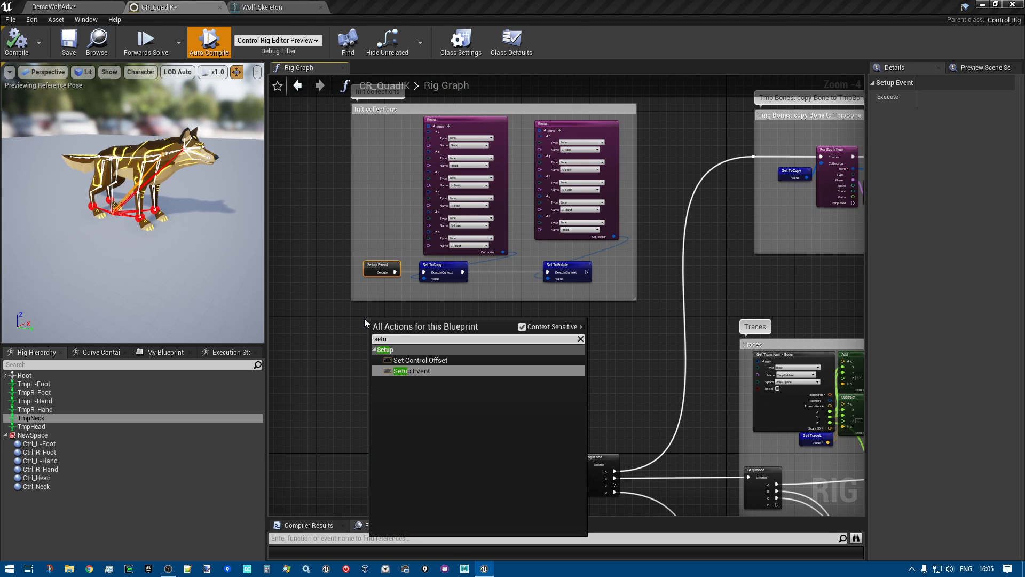
{"action": "left_click", "coordinate": [418, 372]}
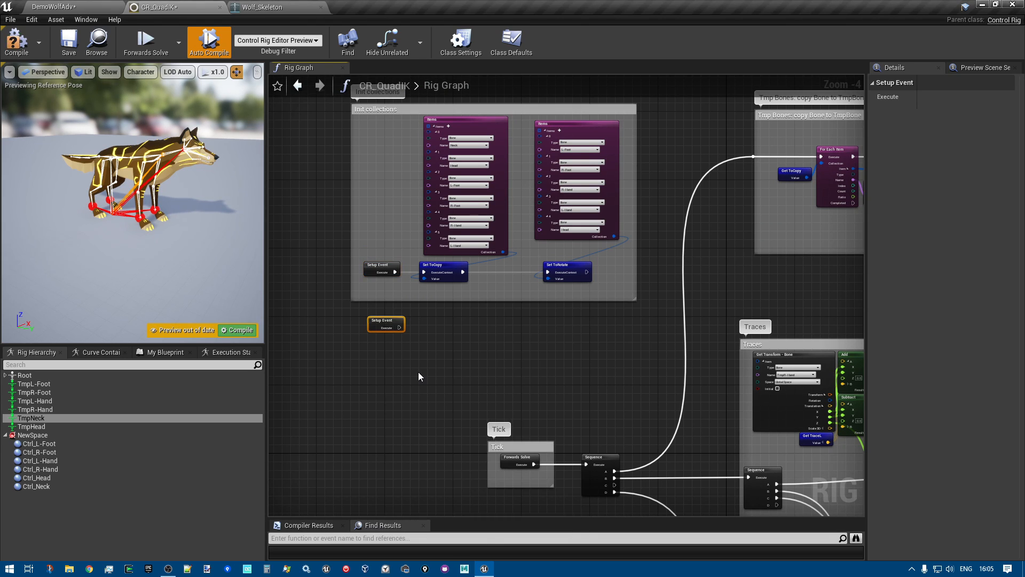
{"action": "scroll", "coordinate": [418, 370], "scroll_direction": "up", "scroll_amount": 2}
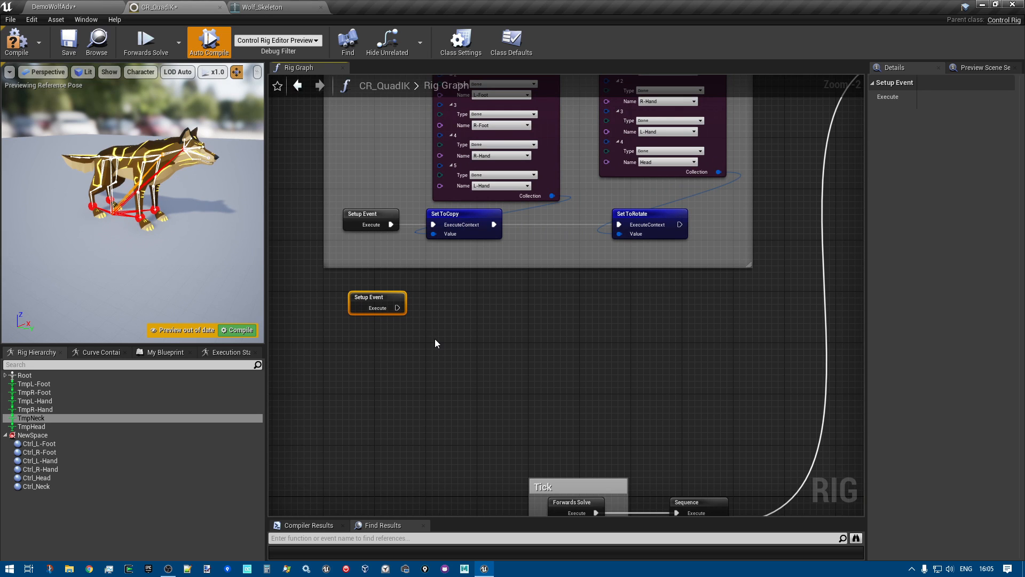
{"action": "key", "text": "Delete"}
Compare the Forwards Solve node in the Tick section with the Setup Event node that starts Init collections
{"action": "scroll", "coordinate": [474, 333], "scroll_direction": "down", "scroll_amount": 4}
{"action": "scroll", "coordinate": [478, 347], "scroll_direction": "up", "scroll_amount": 3}
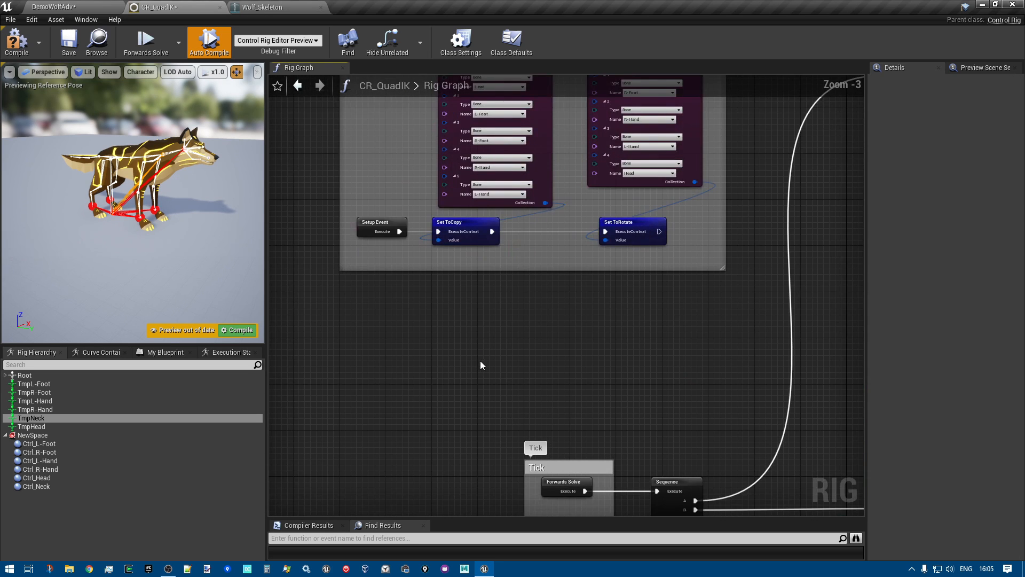
{"action": "right_click_drag", "start_coordinate": [480, 362], "coordinate": [412, 187]}
{"action": "scroll", "coordinate": [565, 339], "scroll_direction": "up", "scroll_amount": 3}
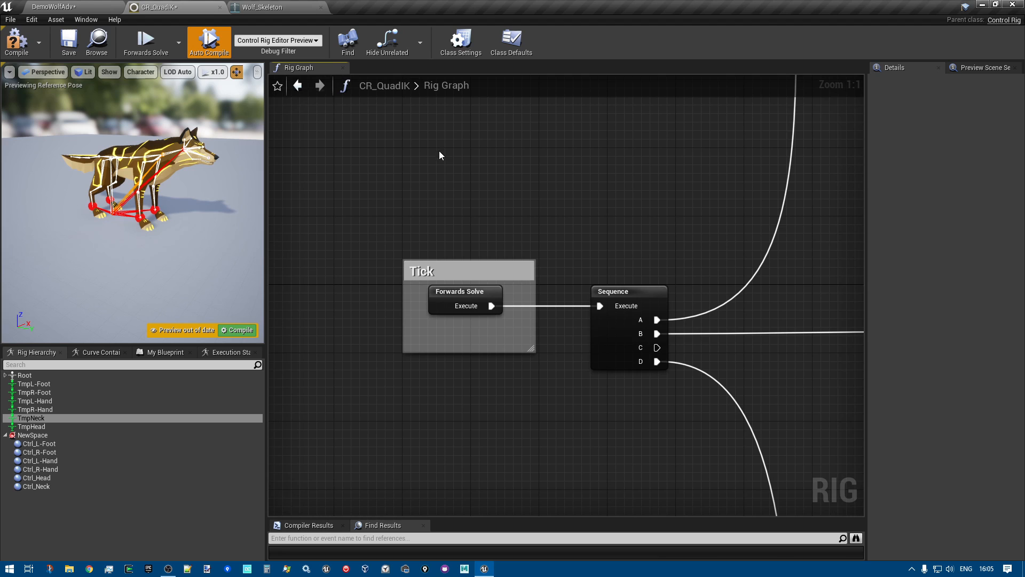
{"action": "right_click_drag", "start_coordinate": [439, 154], "coordinate": [492, 486]}
{"action": "right_click_drag", "start_coordinate": [273, 310], "coordinate": [402, 377]}
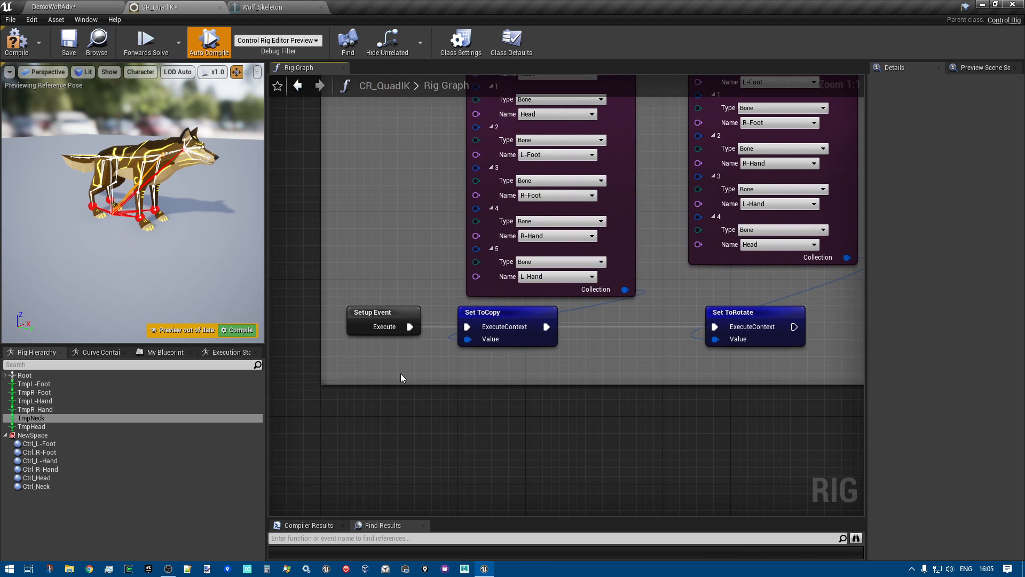
{"action": "left_click", "coordinate": [378, 312]}
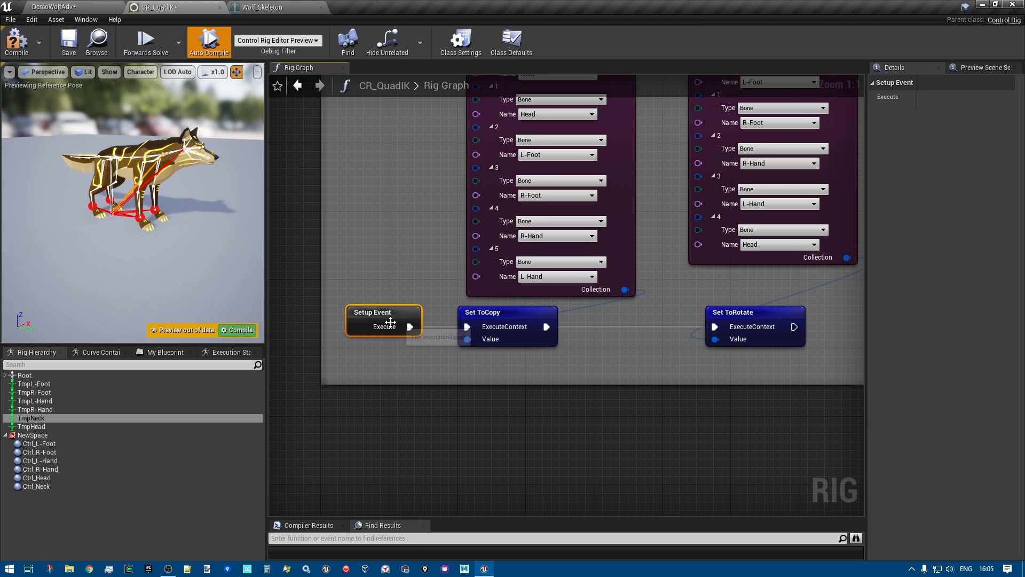
{"action": "right_click_drag", "start_coordinate": [440, 366], "coordinate": [428, 469]}
{"action": "scroll", "coordinate": [426, 417], "scroll_direction": "down", "scroll_amount": 1}
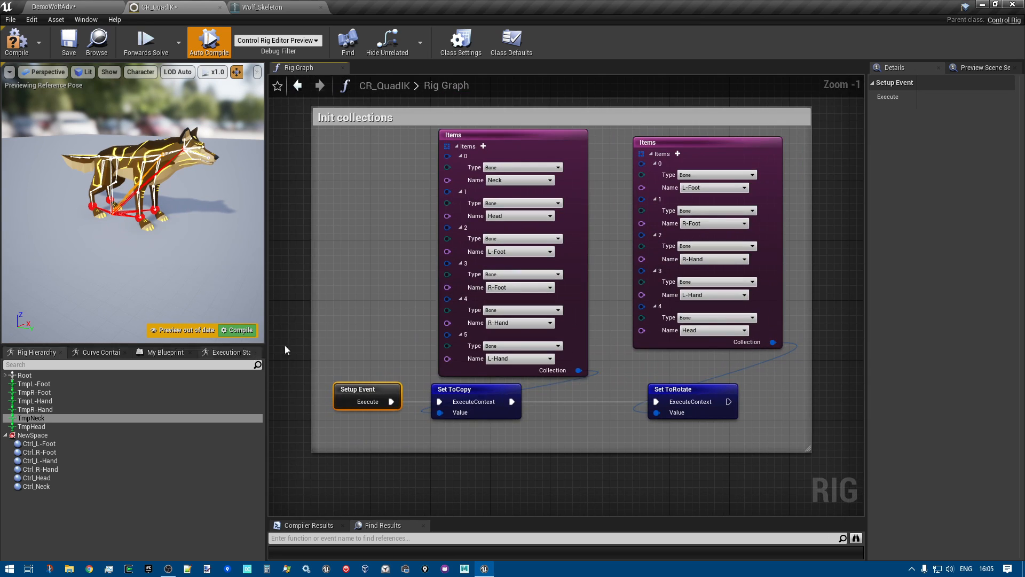
Move the second Items node in Init collections slightly up to line it up with the first one
{"action": "right_click_drag", "start_coordinate": [364, 367], "coordinate": [346, 348]}
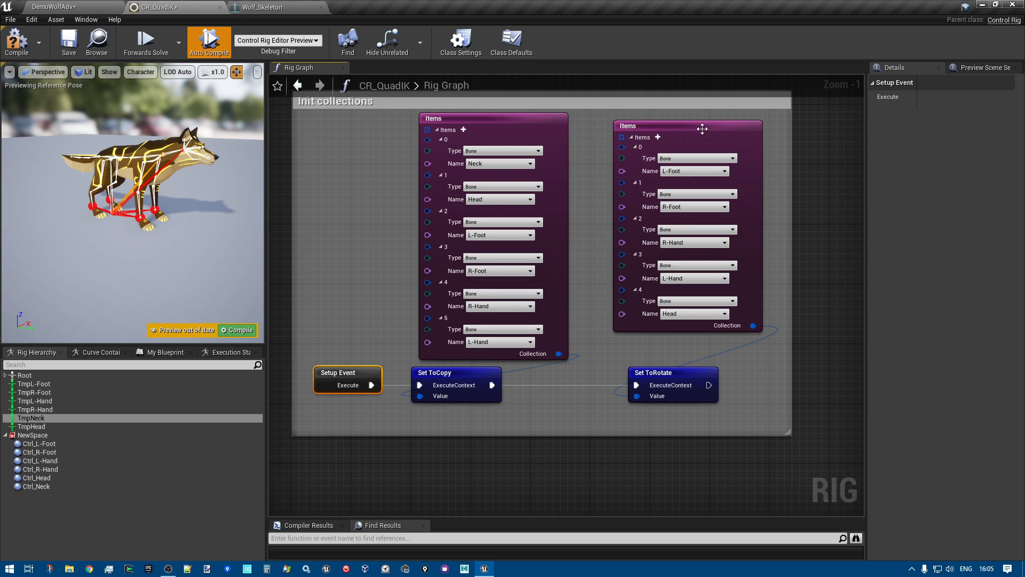
{"action": "left_click_drag", "start_coordinate": [698, 126], "coordinate": [698, 118]}
{"action": "right_click_drag", "start_coordinate": [780, 231], "coordinate": [693, 274]}
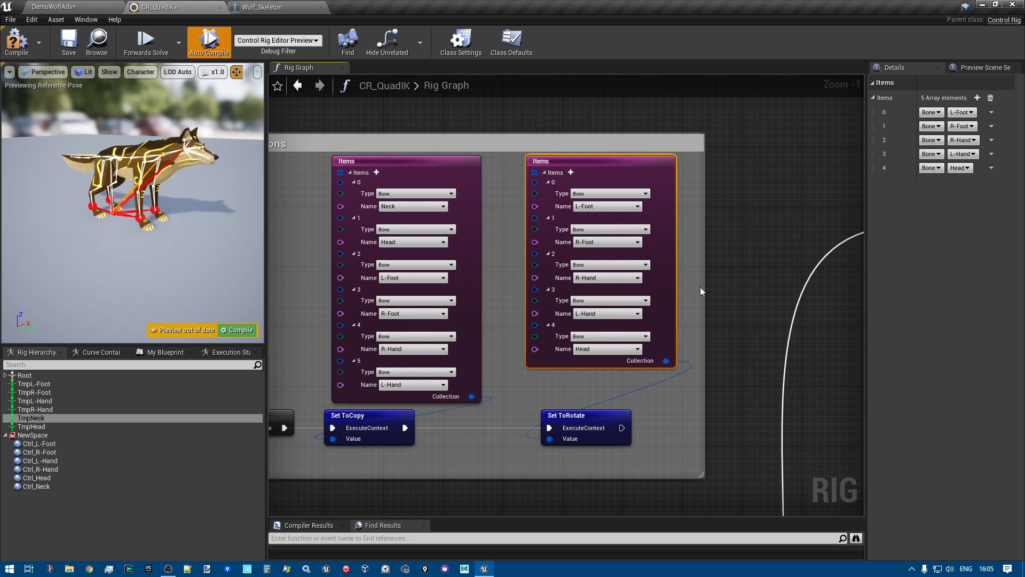
Review the graph between Init collections and Tmp Bones, and select the Setup Event node to trace the initialisation
{"action": "right_click_drag", "start_coordinate": [757, 304], "coordinate": [429, 259]}
{"action": "scroll", "coordinate": [725, 310], "scroll_direction": "down", "scroll_amount": 2}
{"action": "right_click_drag", "start_coordinate": [725, 310], "coordinate": [497, 305]}
{"action": "right_click_drag", "start_coordinate": [433, 344], "coordinate": [879, 281]}
{"action": "scroll", "coordinate": [523, 273], "scroll_direction": "up", "scroll_amount": 3}
{"action": "left_click", "coordinate": [431, 272]}
{"action": "scroll", "coordinate": [551, 370], "scroll_direction": "down", "scroll_amount": 4}
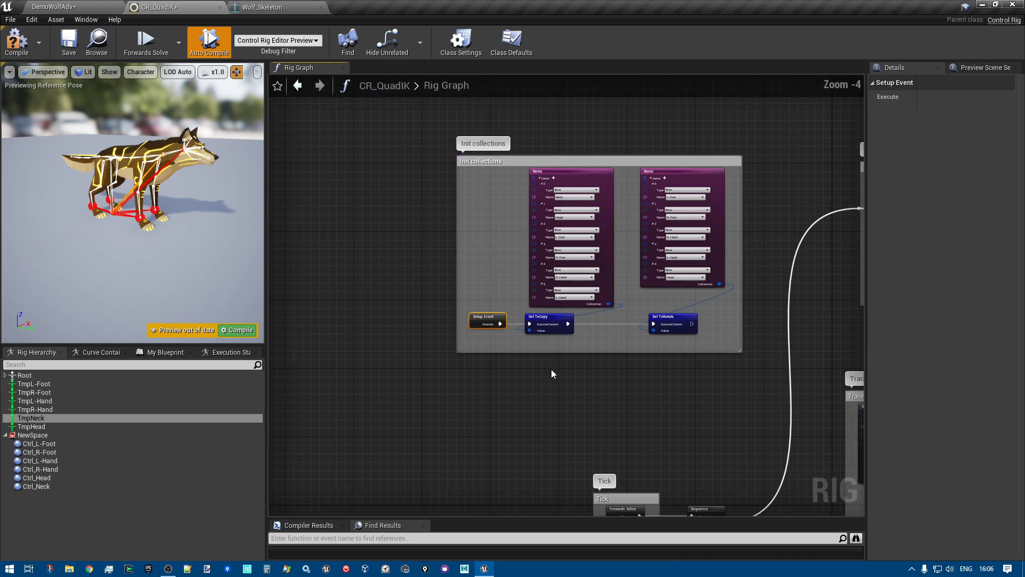
{"action": "right_click_drag", "start_coordinate": [572, 386], "coordinate": [469, 373]}
{"action": "scroll", "coordinate": [367, 229], "scroll_direction": "up", "scroll_amount": 2}
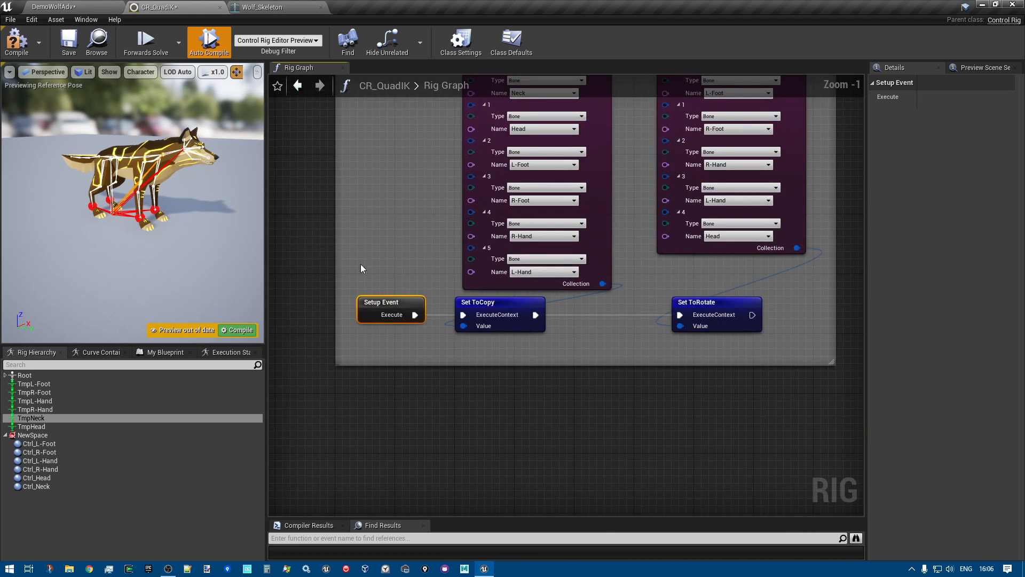
Examine the complete Tmp Bones section, from the For Each Item loop to the Set Relative Transform node
{"action": "scroll", "coordinate": [501, 380], "scroll_direction": "down", "scroll_amount": 1}
{"action": "scroll", "coordinate": [502, 378], "scroll_direction": "down", "scroll_amount": 1}
{"action": "right_click_drag", "start_coordinate": [570, 425], "coordinate": [185, 410]}
{"action": "right_click_drag", "start_coordinate": [590, 379], "coordinate": [524, 393]}
{"action": "scroll", "coordinate": [421, 233], "scroll_direction": "up", "scroll_amount": 3}
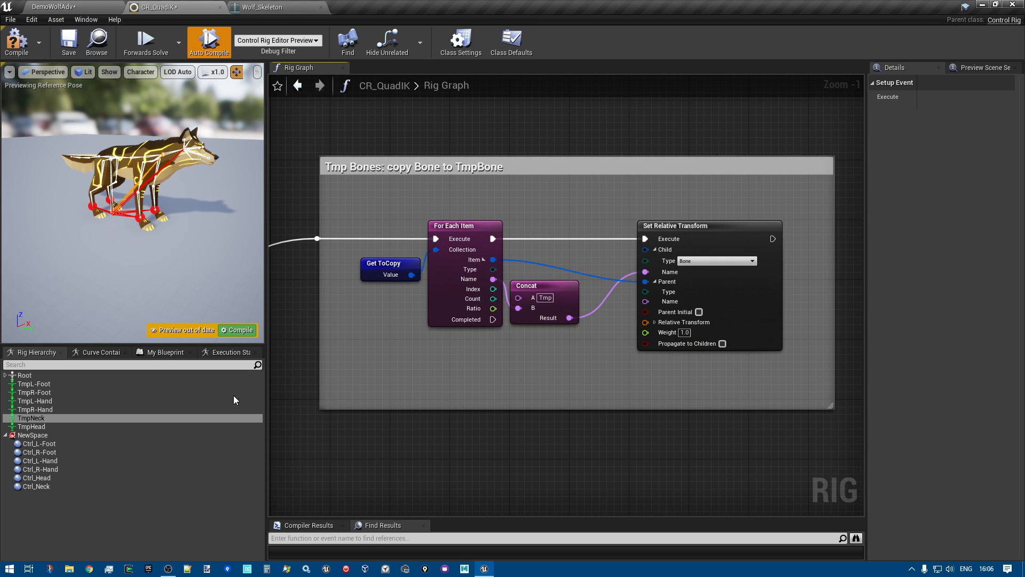
{"action": "right_click_drag", "start_coordinate": [632, 355], "coordinate": [578, 311]}
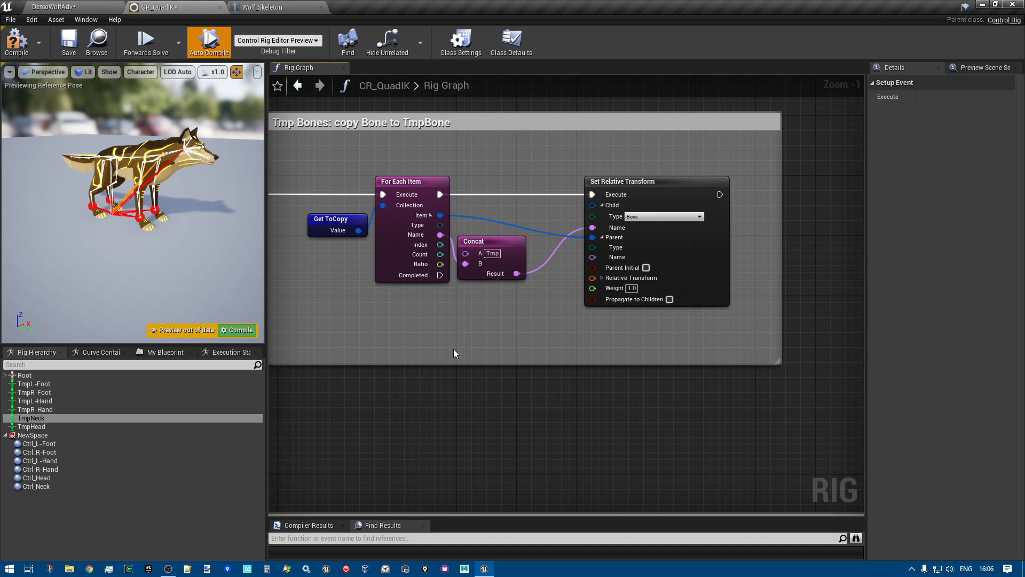
Examine the TmpR-Hand trace in the Traces section and take a closer look at the wolf in the preview
{"action": "scroll", "coordinate": [467, 349], "scroll_direction": "down", "scroll_amount": 3}
{"action": "right_click_drag", "start_coordinate": [420, 459], "coordinate": [410, 325]}
{"action": "scroll", "coordinate": [331, 217], "scroll_direction": "down", "scroll_amount": 2}
{"action": "scroll", "coordinate": [421, 317], "scroll_direction": "up", "scroll_amount": 4}
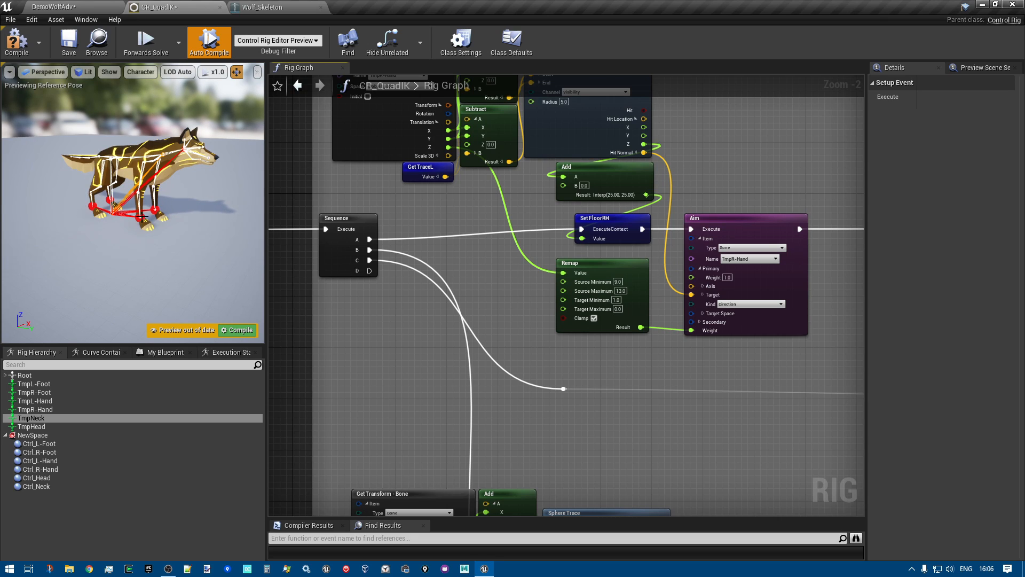
{"action": "scroll", "coordinate": [404, 373], "scroll_direction": "down", "scroll_amount": 1}
{"action": "right_click_drag", "start_coordinate": [403, 373], "coordinate": [404, 433]}
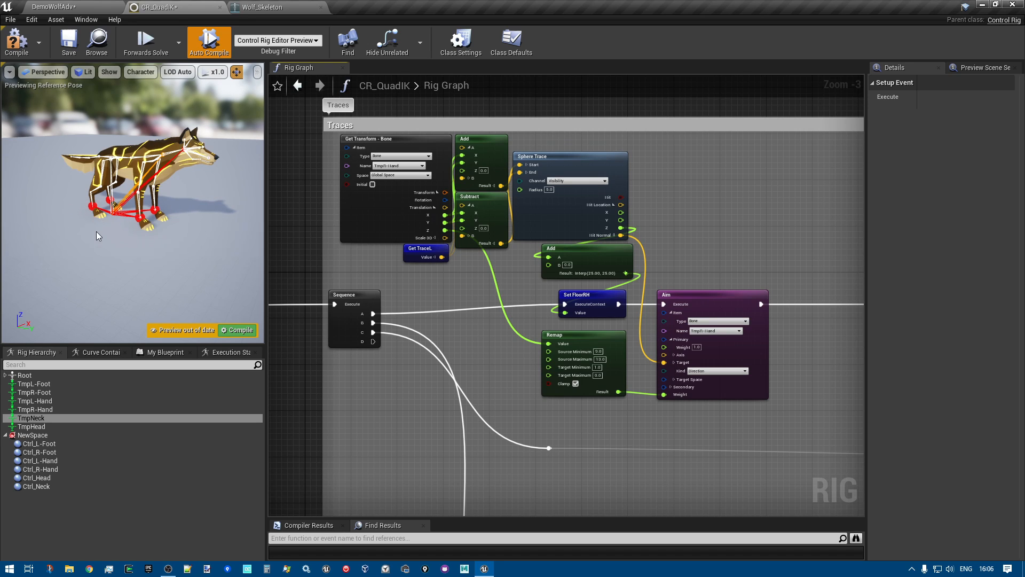
{"action": "scroll", "coordinate": [98, 235], "scroll_direction": "up", "scroll_amount": 5}
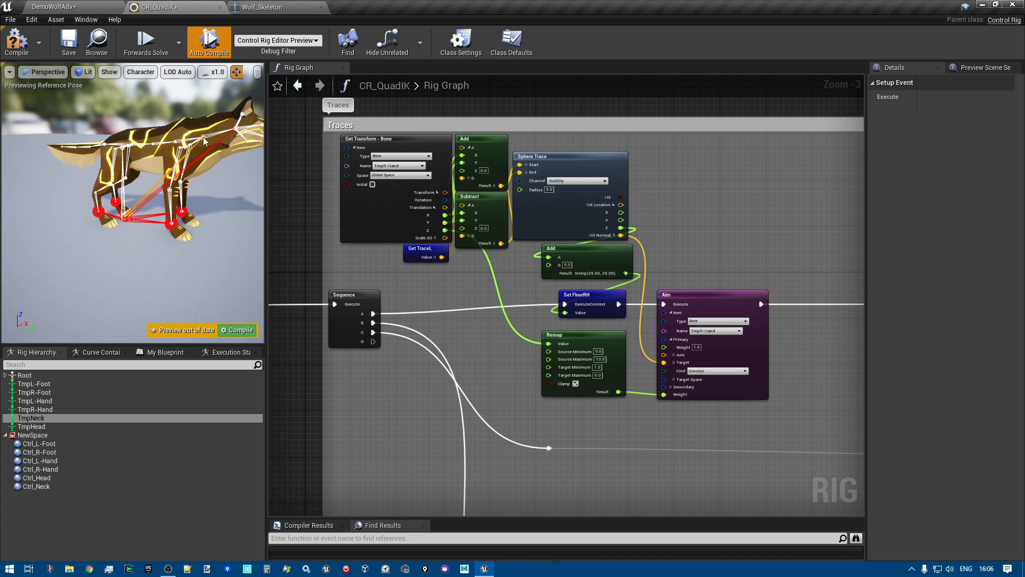
Play the DemoWolfAdv level and run the wolf onto the rounded obstacles to inspect its foot placement, then stop the session
{"action": "left_click", "coordinate": [80, 8]}
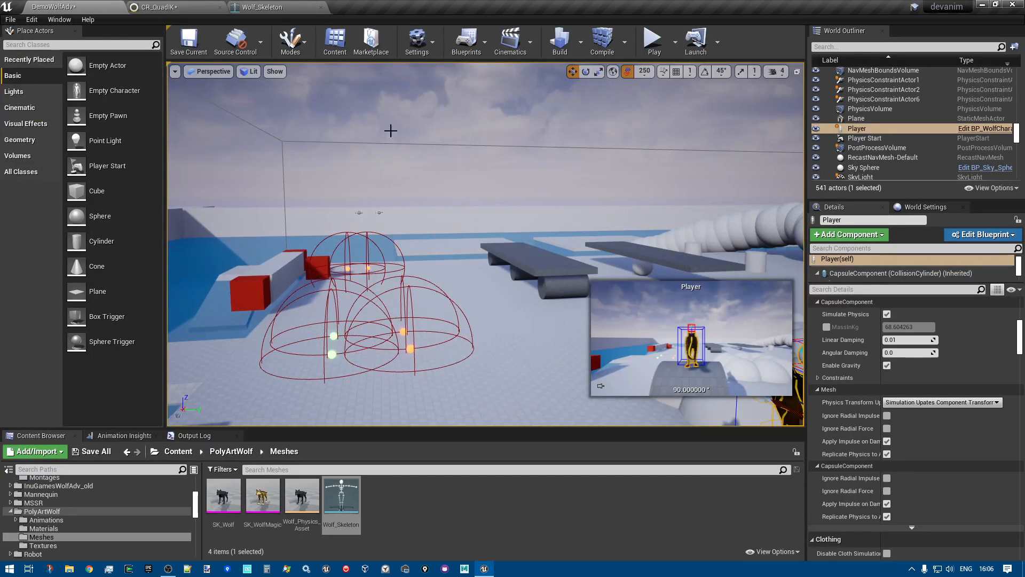
{"action": "left_click", "coordinate": [652, 41]}
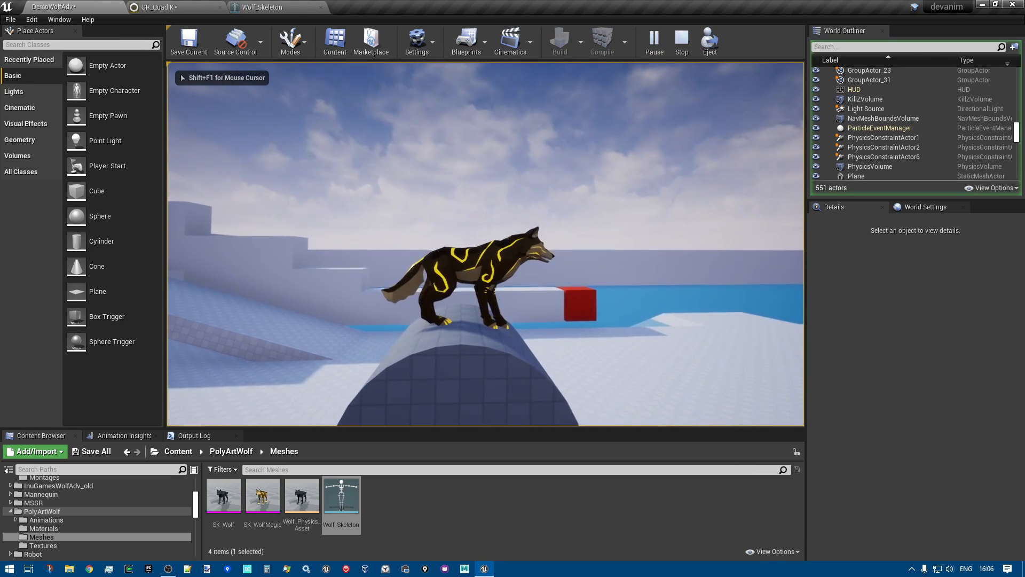
{"action": "key", "text": "w"}
{"action": "key", "text": "space"}
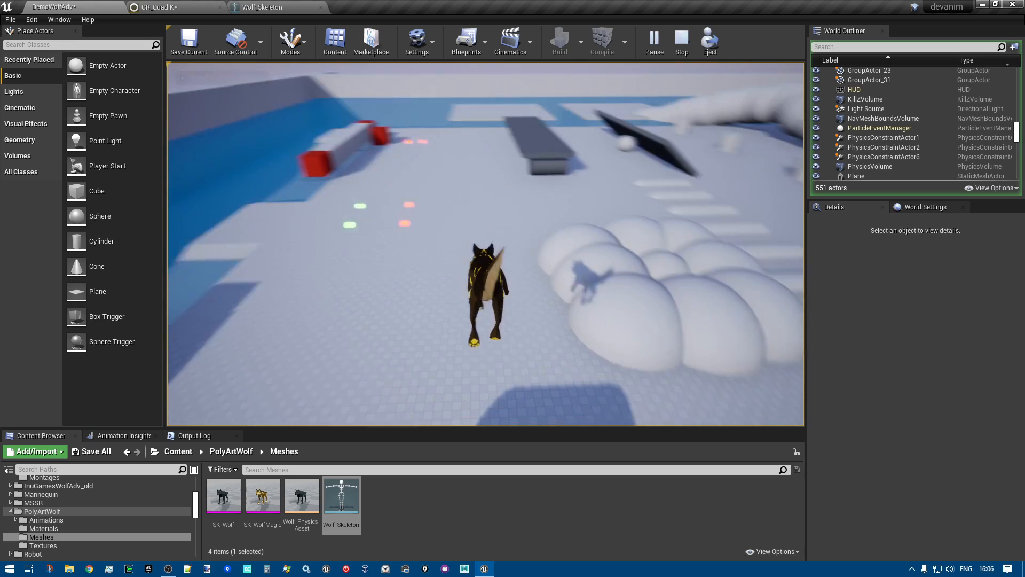
{"action": "key", "text": "w"}
{"action": "key", "text": "w"}
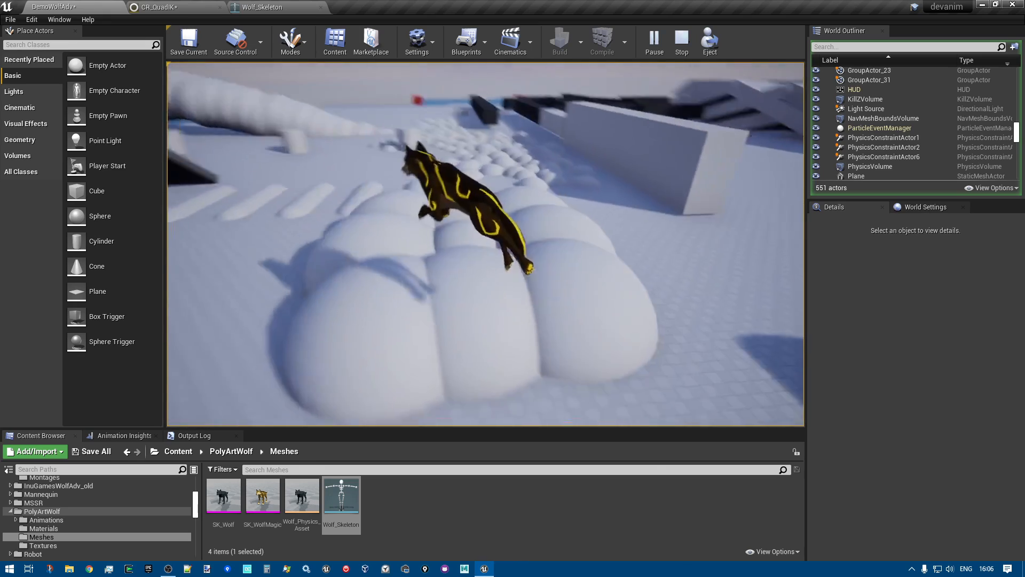
{"action": "key", "text": "w"}
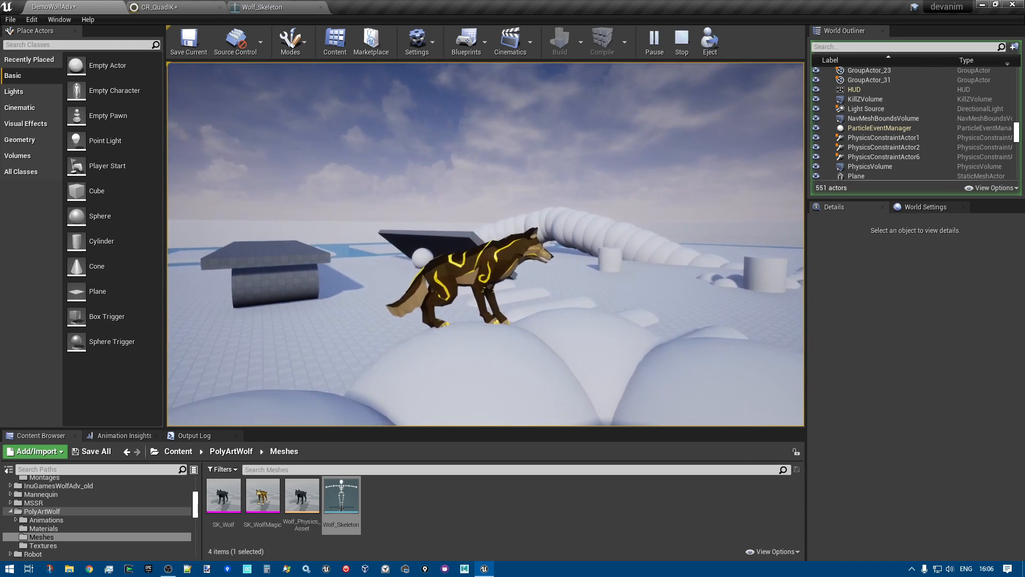
{"action": "key", "text": "s"}
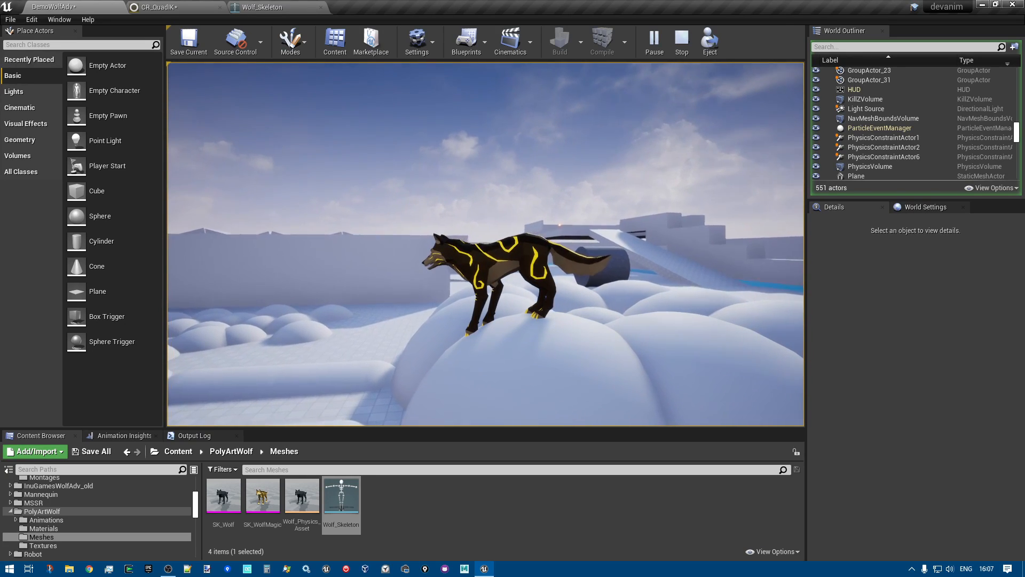
{"action": "key", "text": "Escape"}
Return to the CR_QuadIK graph and examine the TmpR-Hand trace from the Sphere Trace through Set FloorRH to the Aim node
{"action": "left_click", "coordinate": [267, 7]}
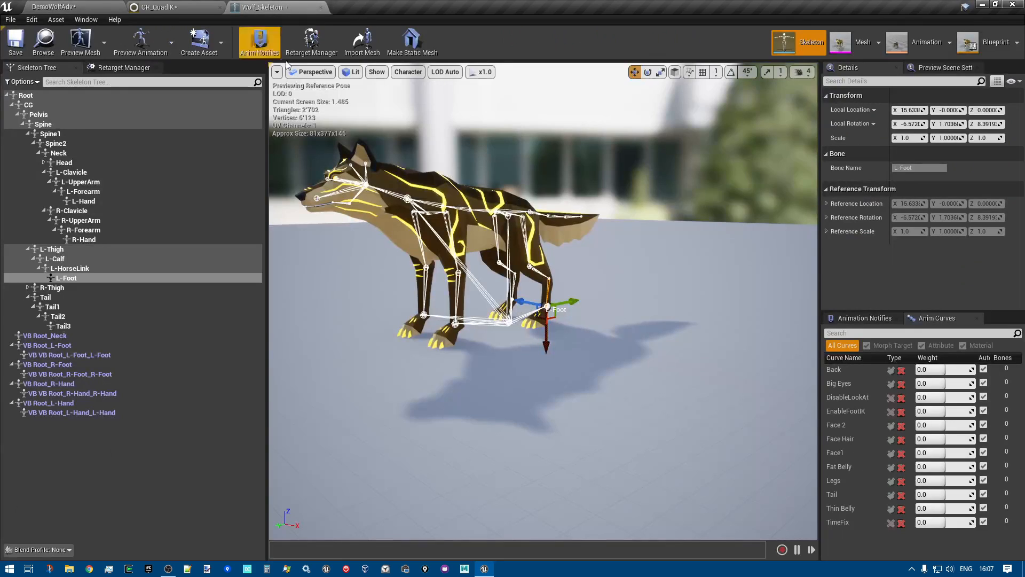
{"action": "left_click", "coordinate": [166, 6]}
{"action": "scroll", "coordinate": [491, 334], "scroll_direction": "down", "scroll_amount": 4}
{"action": "scroll", "coordinate": [480, 341], "scroll_direction": "up", "scroll_amount": 4}
{"action": "right_click_drag", "start_coordinate": [489, 334], "coordinate": [383, 363]}
{"action": "scroll", "coordinate": [596, 308], "scroll_direction": "up", "scroll_amount": 1}
{"action": "right_click_drag", "start_coordinate": [554, 279], "coordinate": [703, 277]}
{"action": "scroll", "coordinate": [705, 287], "scroll_direction": "up", "scroll_amount": 1}
{"action": "scroll", "coordinate": [703, 277], "scroll_direction": "down", "scroll_amount": 1}
{"action": "scroll", "coordinate": [394, 225], "scroll_direction": "up", "scroll_amount": 3}
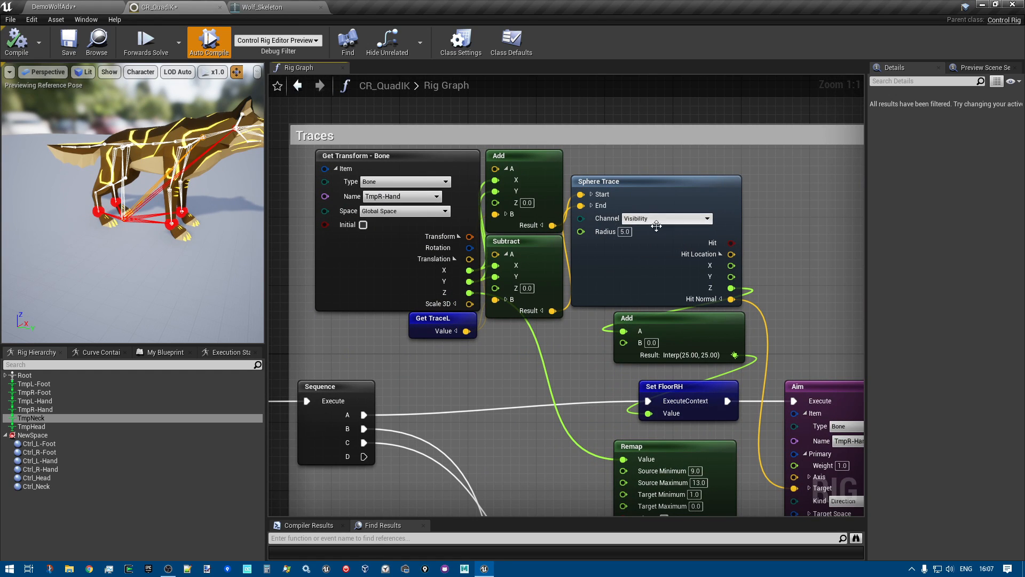
{"action": "right_click_drag", "start_coordinate": [776, 246], "coordinate": [681, 202]}
{"action": "scroll", "coordinate": [678, 202], "scroll_direction": "down", "scroll_amount": 1}
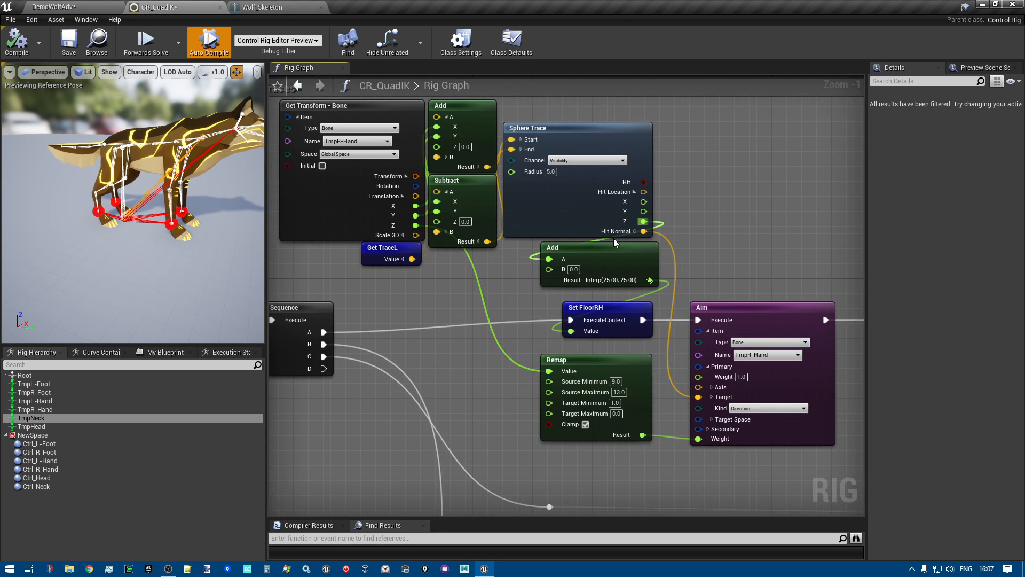
{"action": "scroll", "coordinate": [694, 208], "scroll_direction": "down", "scroll_amount": 1}
{"action": "right_click_drag", "start_coordinate": [703, 211], "coordinate": [628, 193]}
{"action": "right_click_drag", "start_coordinate": [706, 214], "coordinate": [658, 210]}
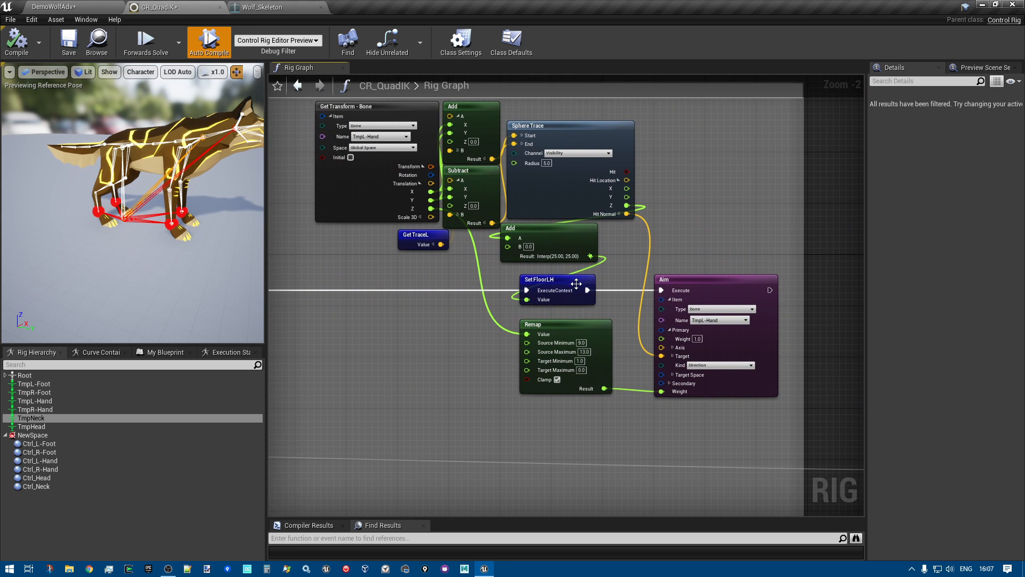
Examine the TmpL-Hand trace by selecting its Set FloorLH and Aim nodes and checking the Remap that drives the weight
{"action": "left_click", "coordinate": [546, 292]}
{"action": "right_click_drag", "start_coordinate": [390, 309], "coordinate": [403, 311]}
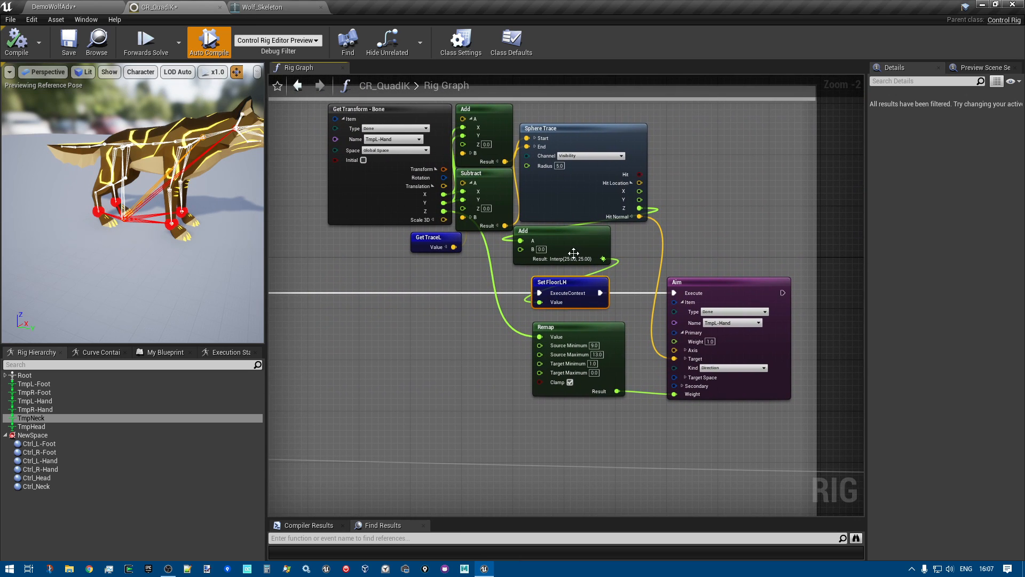
{"action": "right_click_drag", "start_coordinate": [476, 355], "coordinate": [389, 329]}
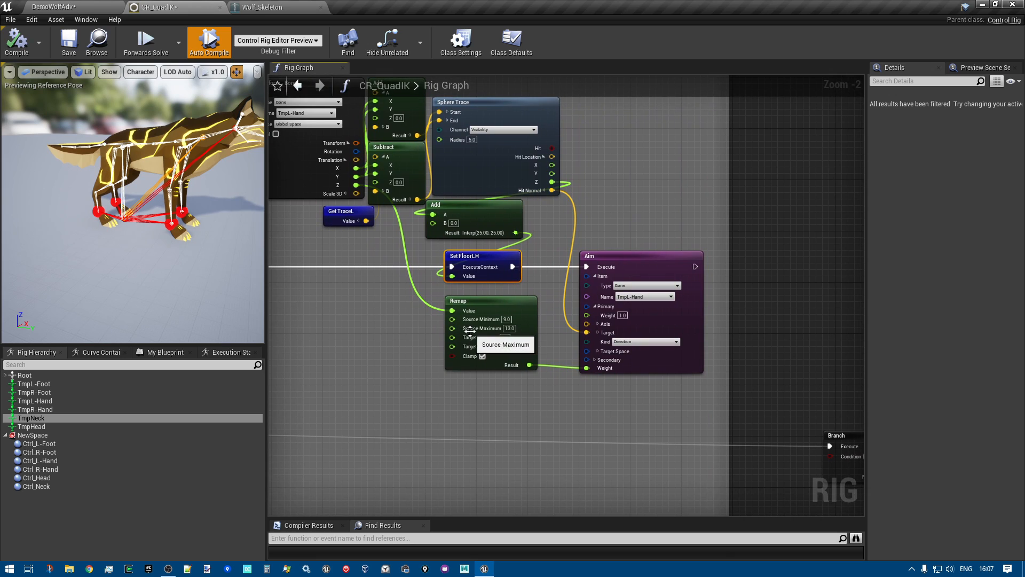
{"action": "left_click", "coordinate": [599, 264]}
{"action": "scroll", "coordinate": [602, 259], "scroll_direction": "up", "scroll_amount": 2}
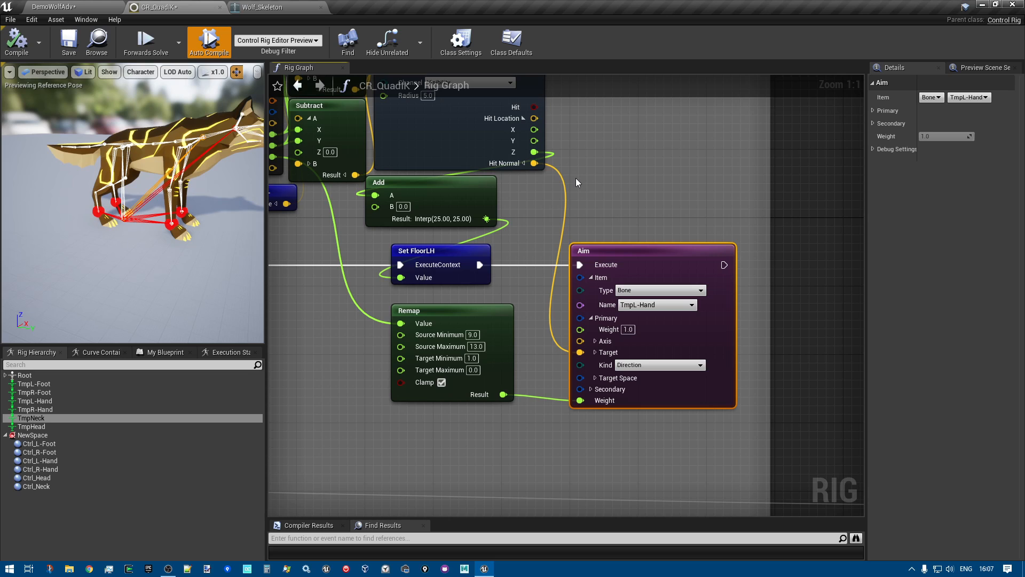
{"action": "scroll", "coordinate": [529, 167], "scroll_direction": "down", "scroll_amount": 2}
{"action": "scroll", "coordinate": [528, 168], "scroll_direction": "up", "scroll_amount": 1}
{"action": "scroll", "coordinate": [527, 169], "scroll_direction": "up", "scroll_amount": 1}
{"action": "right_click_drag", "start_coordinate": [583, 229], "coordinate": [708, 194]}
Review the whole Traces section, comparing the two hand traces with the two foot traces
{"action": "scroll", "coordinate": [709, 194], "scroll_direction": "down", "scroll_amount": 3}
{"action": "right_click_drag", "start_coordinate": [496, 322], "coordinate": [859, 364]}
{"action": "scroll", "coordinate": [859, 364], "scroll_direction": "down", "scroll_amount": 1}
{"action": "right_click_drag", "start_coordinate": [799, 375], "coordinate": [752, 200]}
{"action": "scroll", "coordinate": [739, 210], "scroll_direction": "down", "scroll_amount": 2}
{"action": "right_click_drag", "start_coordinate": [609, 263], "coordinate": [476, 330]}
{"action": "scroll", "coordinate": [476, 330], "scroll_direction": "up", "scroll_amount": 1}
{"action": "right_click_drag", "start_coordinate": [684, 348], "coordinate": [609, 409]}
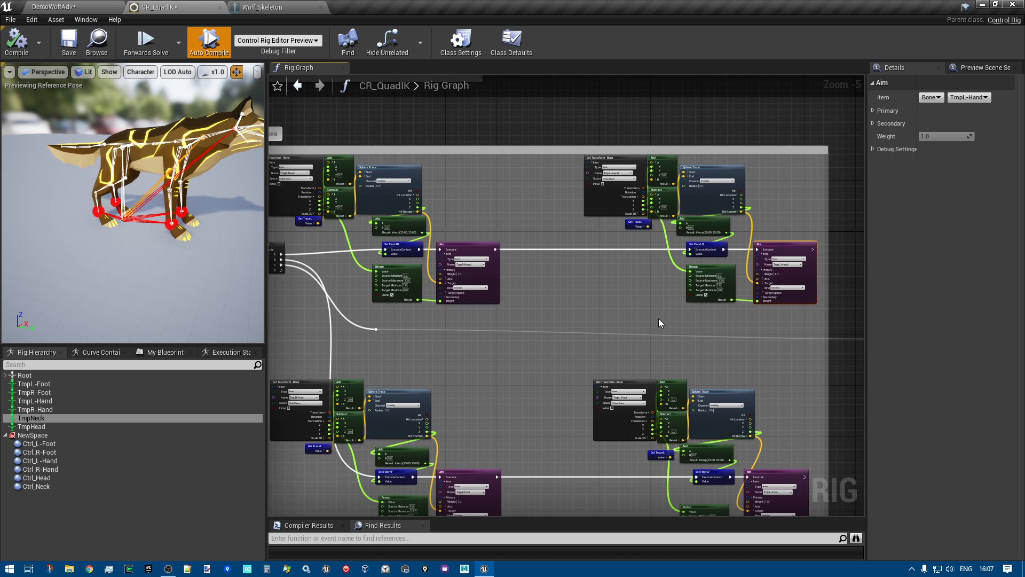
{"action": "scroll", "coordinate": [659, 318], "scroll_direction": "down", "scroll_amount": 2}
Examine the Debug section and the Branch node that leads to its Set FloorLH node
{"action": "right_click_drag", "start_coordinate": [680, 318], "coordinate": [350, 291]}
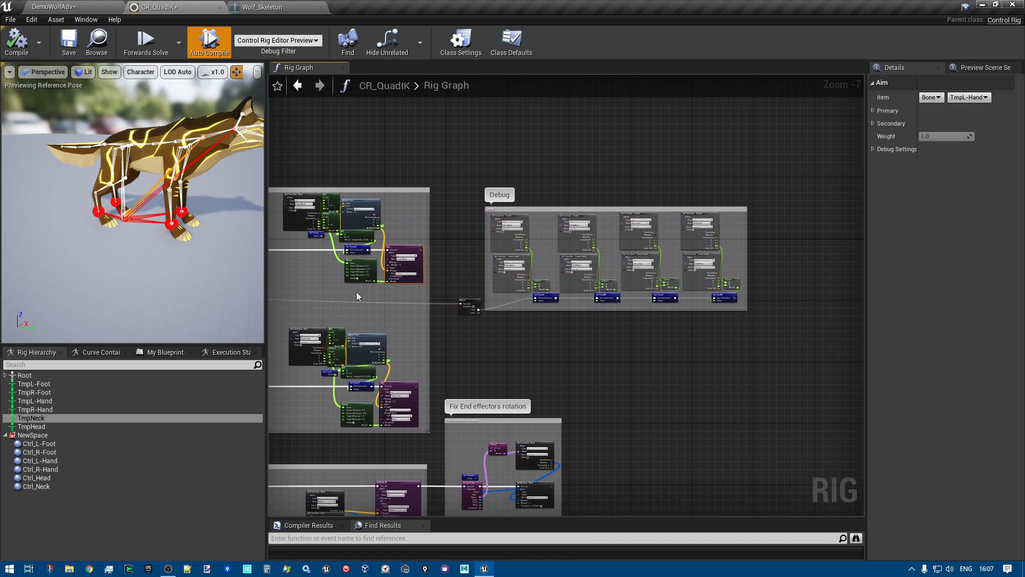
{"action": "scroll", "coordinate": [518, 319], "scroll_direction": "up", "scroll_amount": 4}
{"action": "right_click_drag", "start_coordinate": [540, 337], "coordinate": [372, 505]}
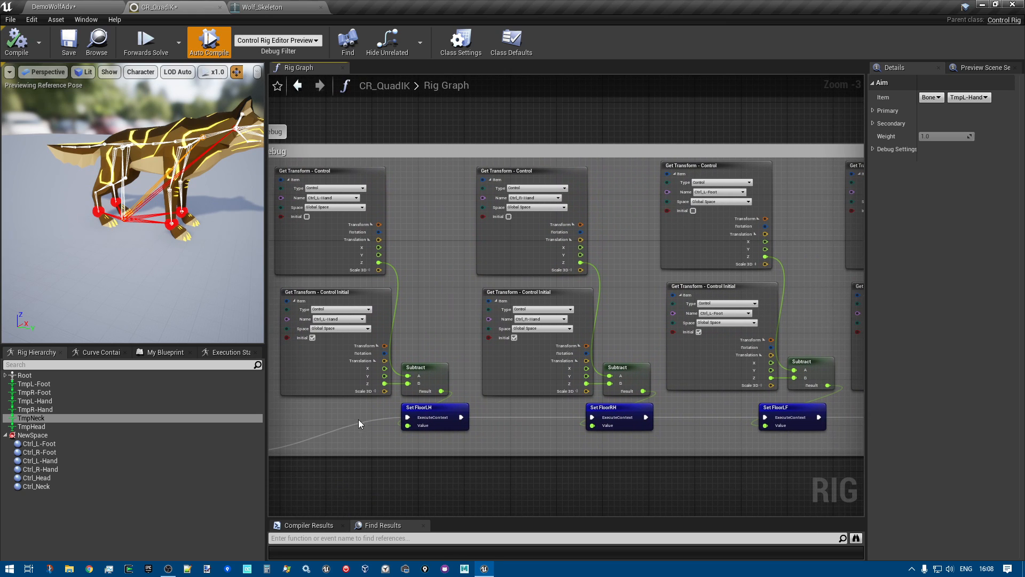
{"action": "scroll", "coordinate": [354, 394], "scroll_direction": "up", "scroll_amount": 3}
{"action": "right_click_drag", "start_coordinate": [319, 425], "coordinate": [491, 357]}
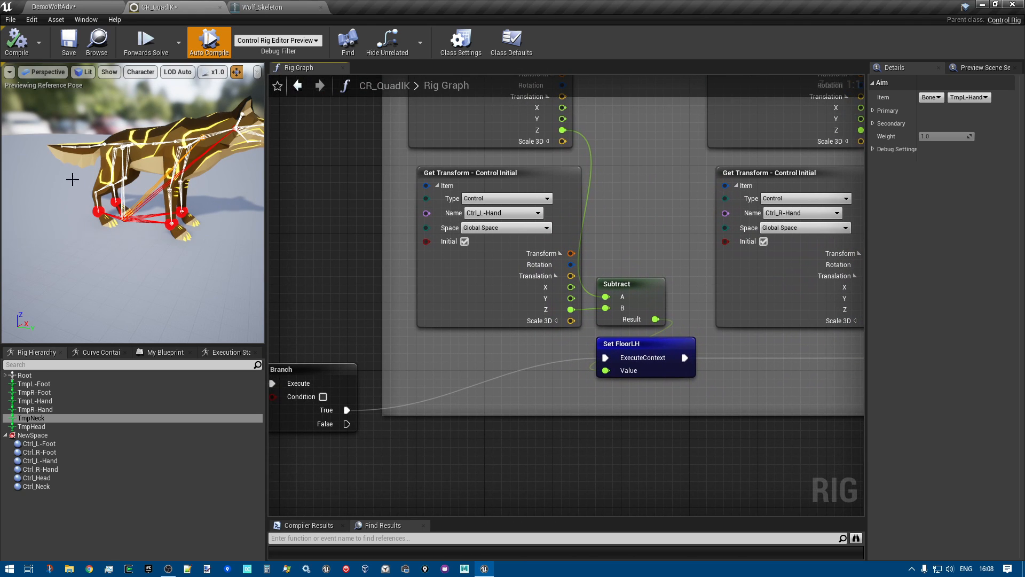
{"action": "right_click_drag", "start_coordinate": [327, 256], "coordinate": [427, 242]}
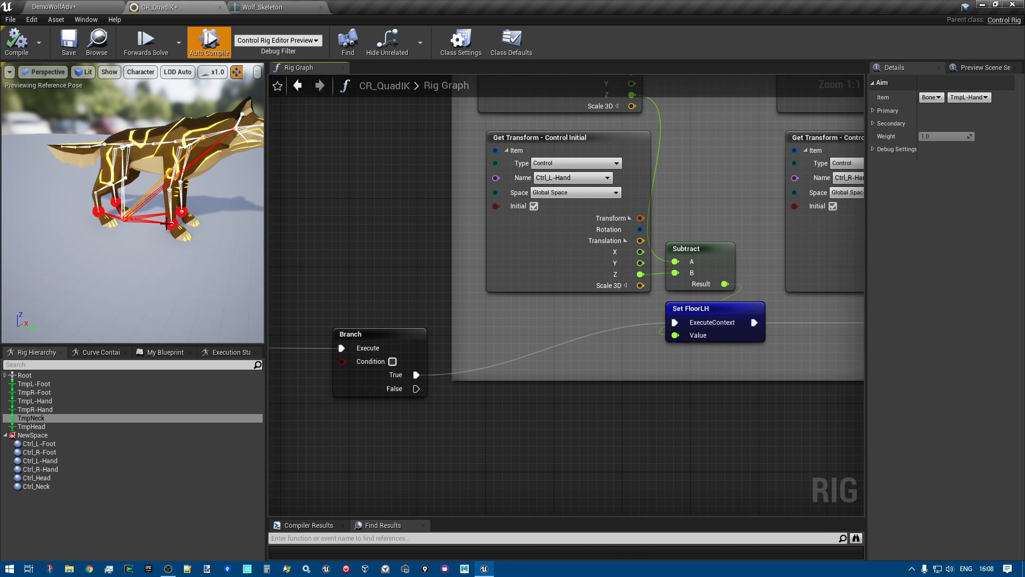
{"action": "right_click_drag", "start_coordinate": [428, 240], "coordinate": [313, 262]}
{"action": "right_click_drag", "start_coordinate": [579, 328], "coordinate": [608, 339]}
Select the current and initial Ctrl_L-Hand transform nodes in turn, and enable the Condition on the Debug Branch node
{"action": "left_click", "coordinate": [444, 118]}
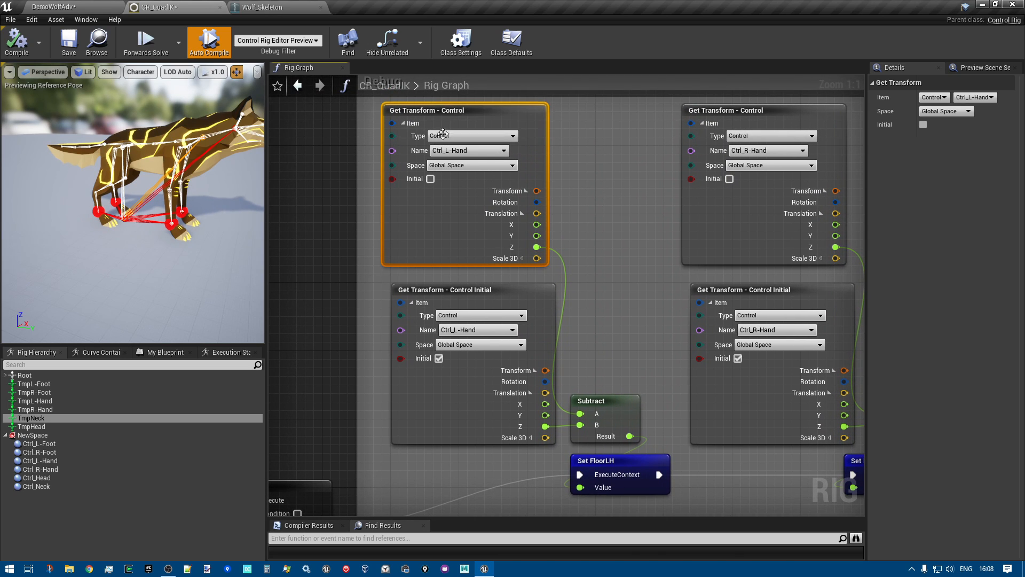
{"action": "left_click", "coordinate": [524, 288]}
{"action": "right_click_drag", "start_coordinate": [602, 291], "coordinate": [609, 256]}
{"action": "left_click", "coordinate": [305, 478]}
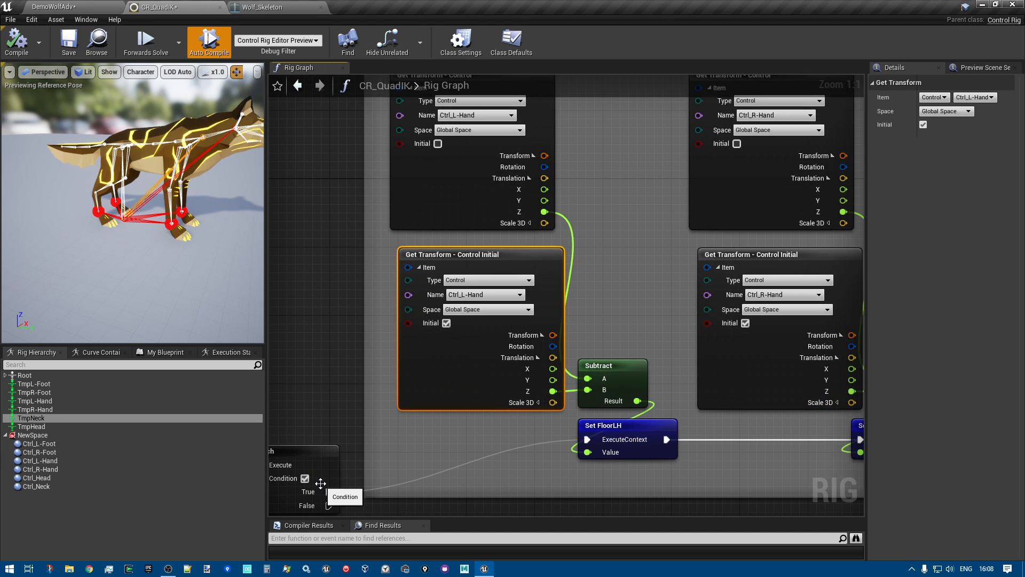
Select the Ctrl_R-Hand control in the preview and raise it, to a current X location of about -22.6
{"action": "left_click_drag", "start_coordinate": [160, 313], "coordinate": [139, 234]}
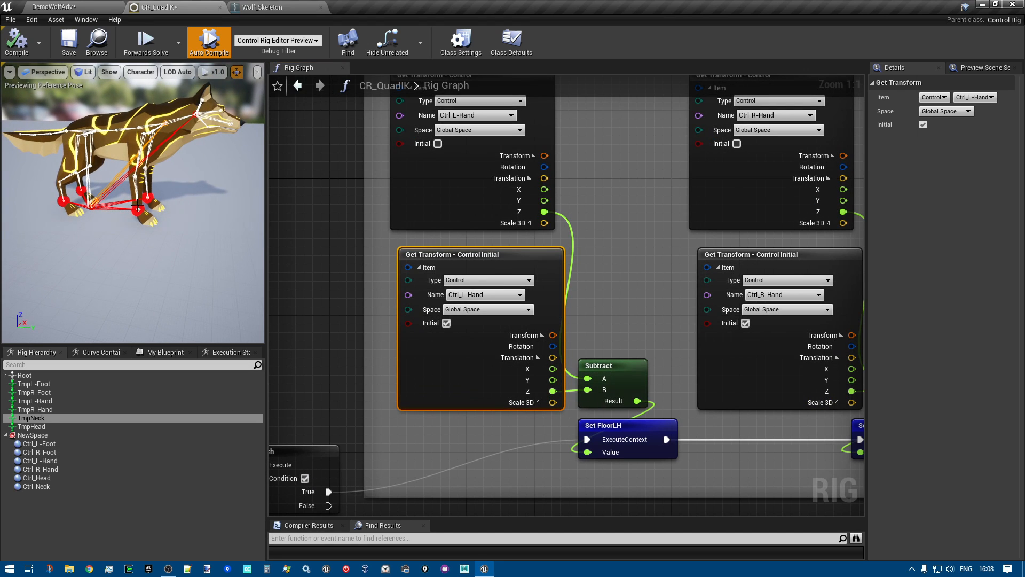
{"action": "left_click", "coordinate": [139, 209]}
{"action": "left_click_drag", "start_coordinate": [139, 180], "coordinate": [127, 152]}
Turn off drawing of the full bone hierarchy in the preview and lower the Ctrl_R-Hand control to about -14 in X
{"action": "left_click", "coordinate": [139, 71]}
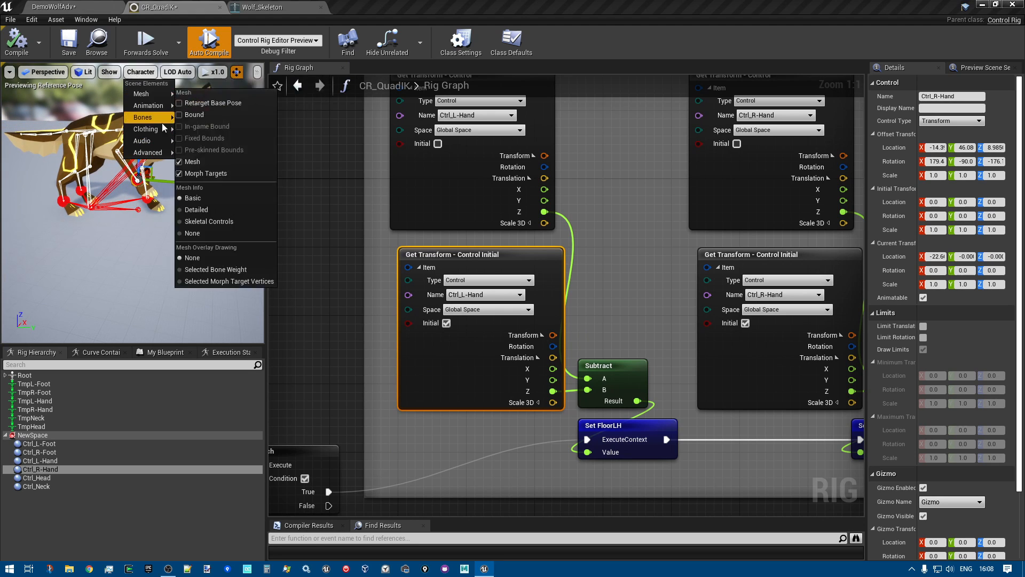
{"action": "mouse_move", "coordinate": [154, 118]}
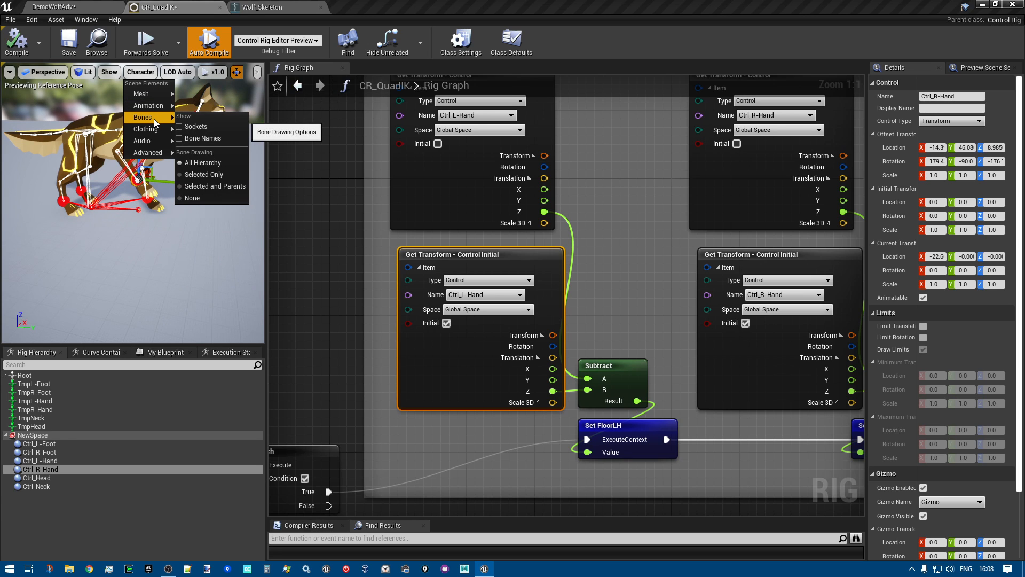
{"action": "left_click", "coordinate": [198, 169]}
{"action": "mouse_move", "coordinate": [138, 144]}
{"action": "left_mouse_down"}
{"action": "mouse_move", "coordinate": [132, 193]}
{"action": "mouse_move", "coordinate": [129, 140]}
{"action": "mouse_move", "coordinate": [127, 176]}
{"action": "mouse_move", "coordinate": [124, 154]}
{"action": "left_mouse_up"}
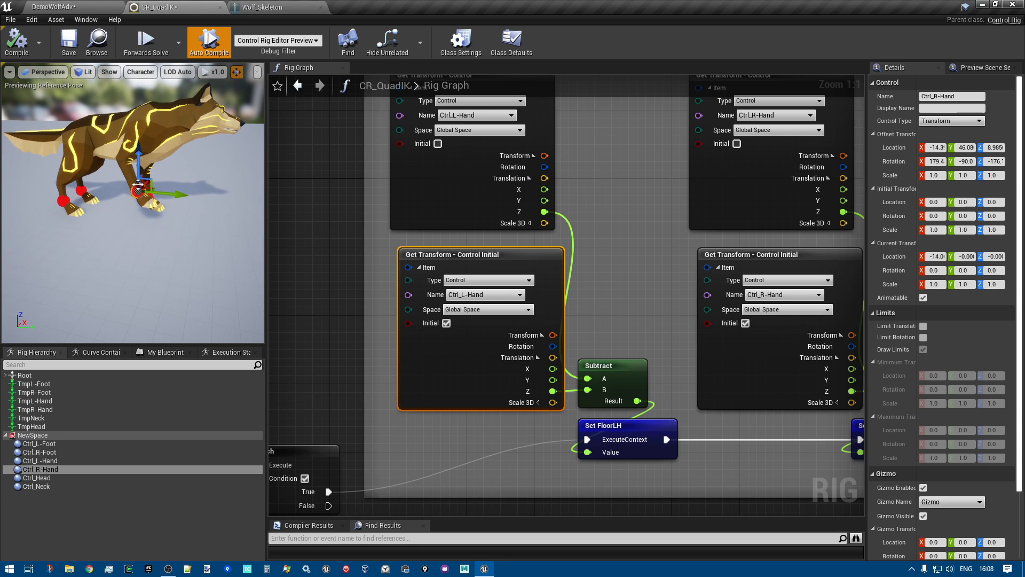
Trace the graph from the Debug Branch node back past the foot traces to the Pelvis and FBIK sections
{"action": "scroll", "coordinate": [129, 162], "scroll_direction": "down", "scroll_amount": 5}
{"action": "scroll", "coordinate": [439, 264], "scroll_direction": "down", "scroll_amount": 3}
{"action": "scroll", "coordinate": [357, 356], "scroll_direction": "up", "scroll_amount": 3}
{"action": "right_click_drag", "start_coordinate": [356, 358], "coordinate": [407, 255]}
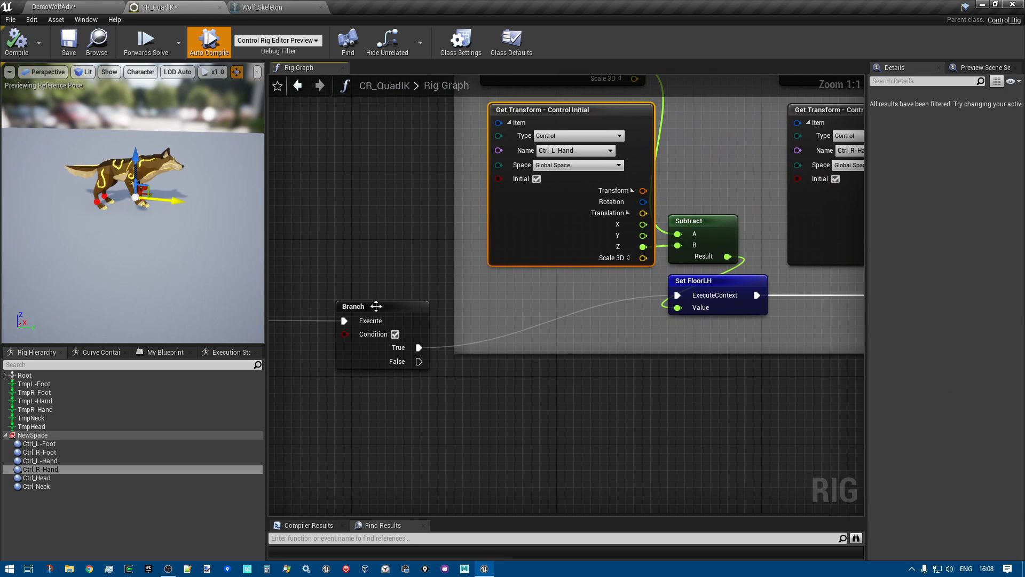
{"action": "right_click_drag", "start_coordinate": [323, 220], "coordinate": [557, 122]}
{"action": "scroll", "coordinate": [572, 194], "scroll_direction": "down", "scroll_amount": 5}
{"action": "right_click_drag", "start_coordinate": [578, 306], "coordinate": [908, 199]}
{"action": "right_click_drag", "start_coordinate": [456, 292], "coordinate": [508, 284]}
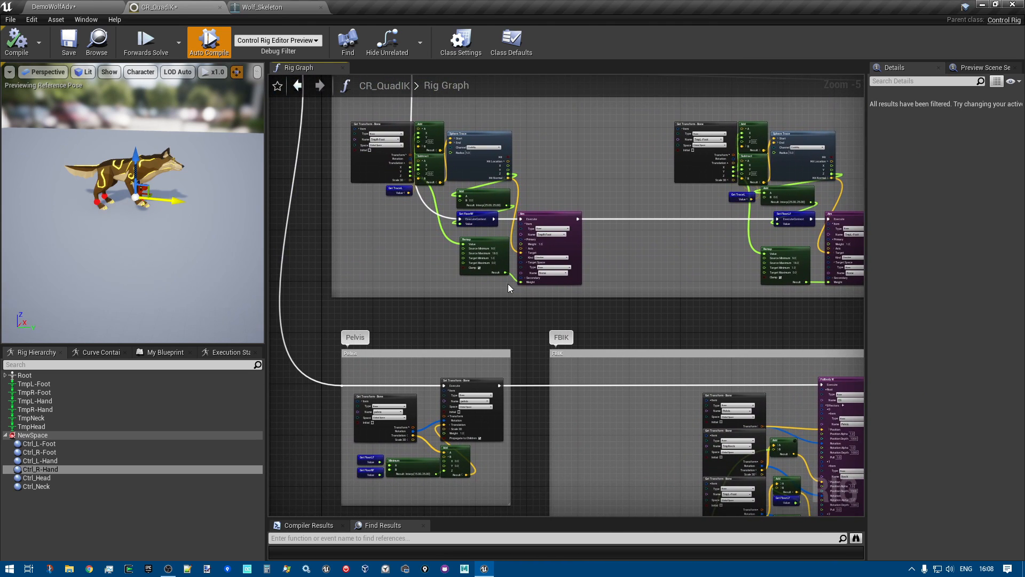
{"action": "scroll", "coordinate": [508, 283], "scroll_direction": "down", "scroll_amount": 2}
{"action": "right_click_drag", "start_coordinate": [422, 282], "coordinate": [373, 334]}
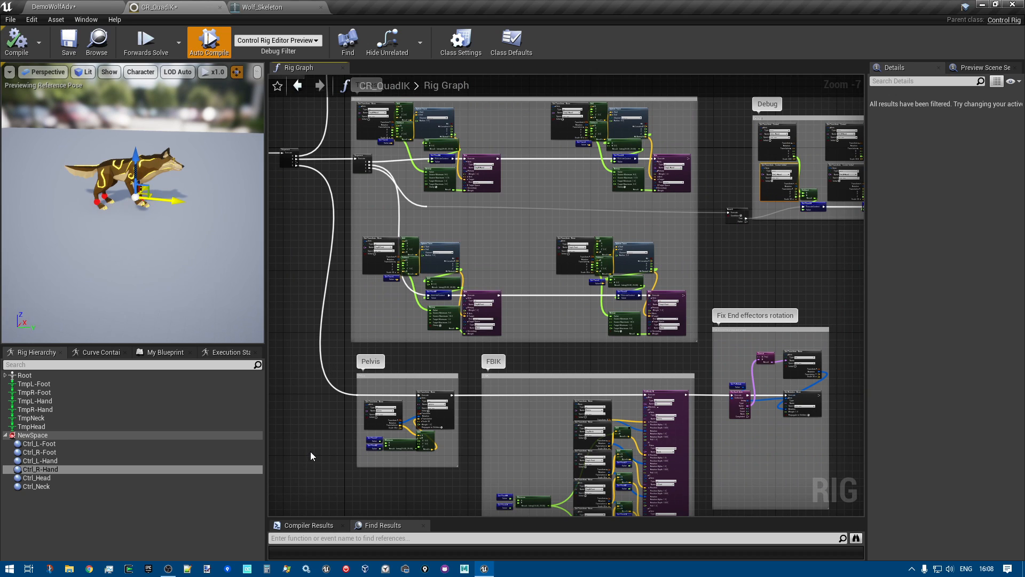
Examine the Pelvis section, from the FloorLF and FloorRF variables and Minimum node to the pelvis Set Transform node
{"action": "right_click_drag", "start_coordinate": [312, 455], "coordinate": [332, 325]}
{"action": "scroll", "coordinate": [344, 281], "scroll_direction": "up", "scroll_amount": 3}
{"action": "right_click_drag", "start_coordinate": [355, 286], "coordinate": [276, 258]}
{"action": "scroll", "coordinate": [338, 258], "scroll_direction": "up", "scroll_amount": 2}
{"action": "scroll", "coordinate": [94, 139], "scroll_direction": "up", "scroll_amount": 4}
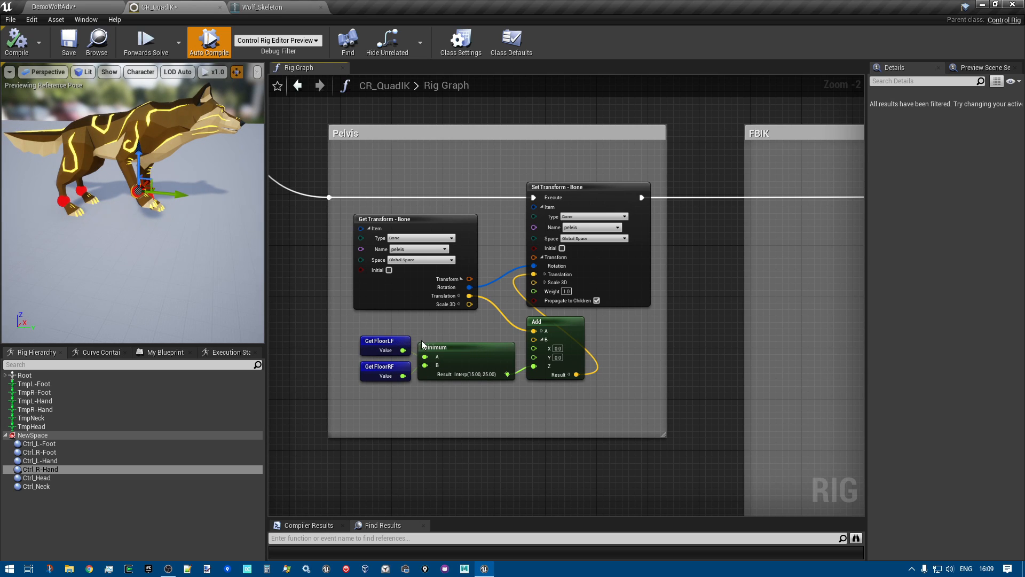
{"action": "right_click_drag", "start_coordinate": [415, 331], "coordinate": [392, 243]}
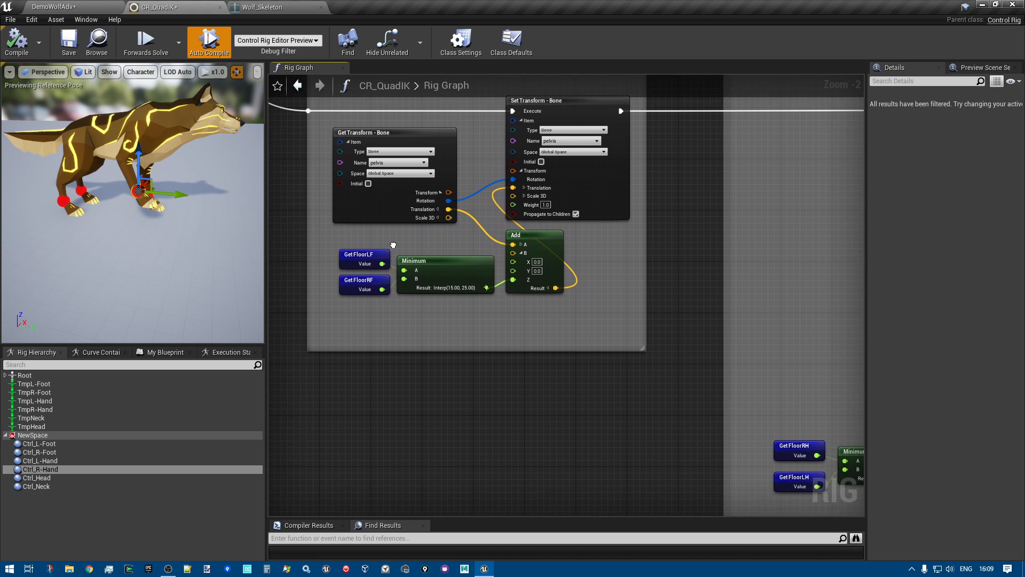
{"action": "scroll", "coordinate": [356, 247], "scroll_direction": "up", "scroll_amount": 2}
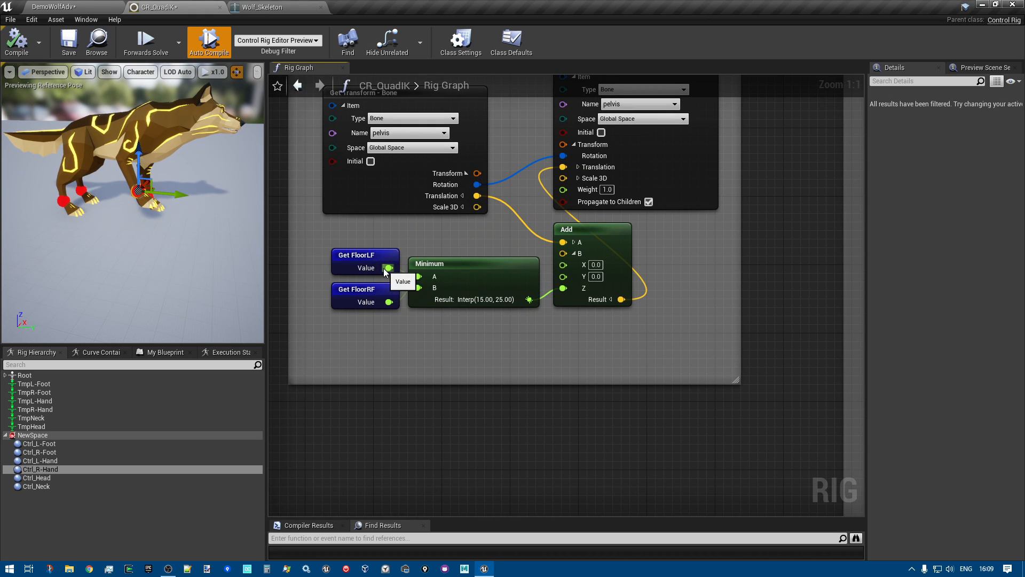
Select the Ctrl_R-Foot control in the preview, and select the Get FloorLF, Get FloorRF and Minimum nodes in the Pelvis section
{"action": "left_click", "coordinate": [63, 205]}
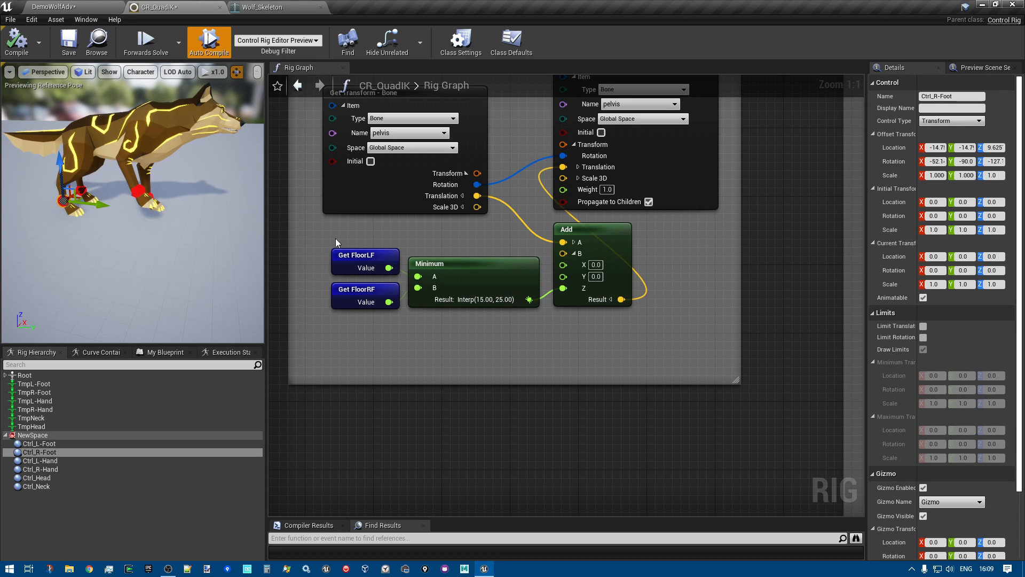
{"action": "left_click_drag", "start_coordinate": [321, 227], "coordinate": [605, 335]}
{"action": "right_click_drag", "start_coordinate": [606, 338], "coordinate": [581, 402]}
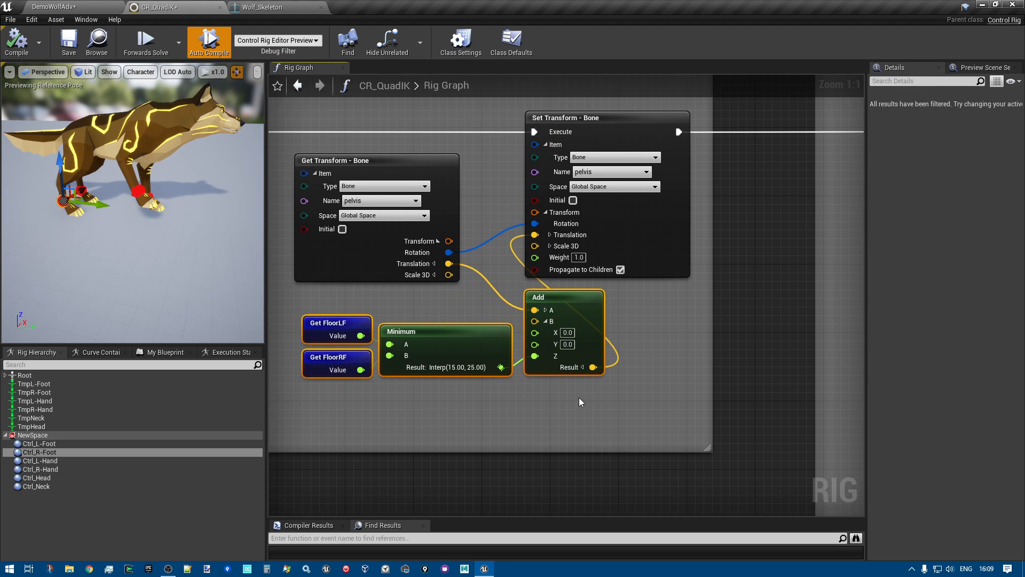
{"action": "left_click", "coordinate": [290, 309]}
{"action": "left_click_drag", "start_coordinate": [290, 307], "coordinate": [417, 380]}
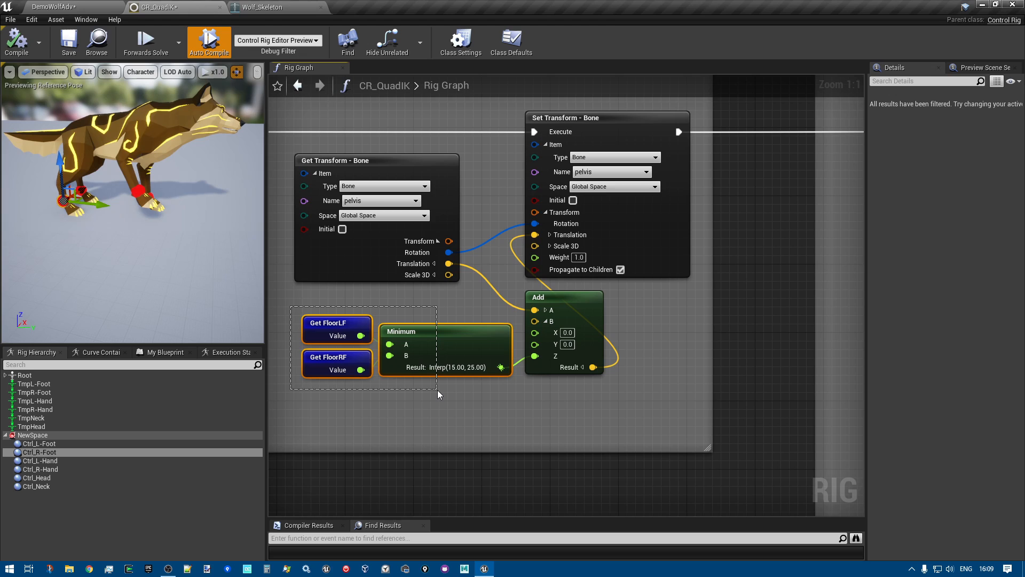
{"action": "left_click_drag", "start_coordinate": [439, 394], "coordinate": [439, 394]}
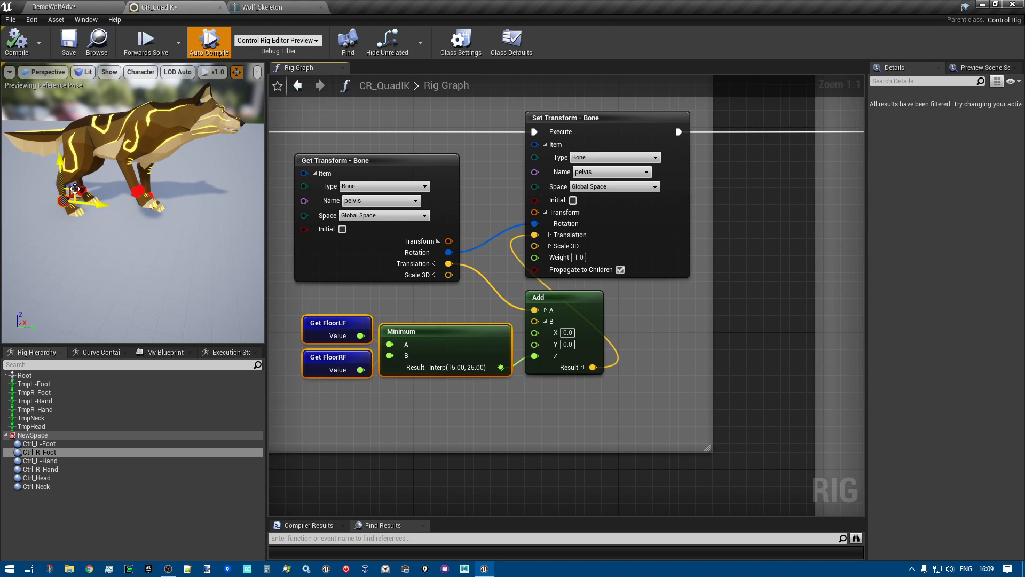
{"action": "right_click_drag", "start_coordinate": [428, 395], "coordinate": [430, 386]}
{"action": "scroll", "coordinate": [429, 382], "scroll_direction": "down", "scroll_amount": 1}
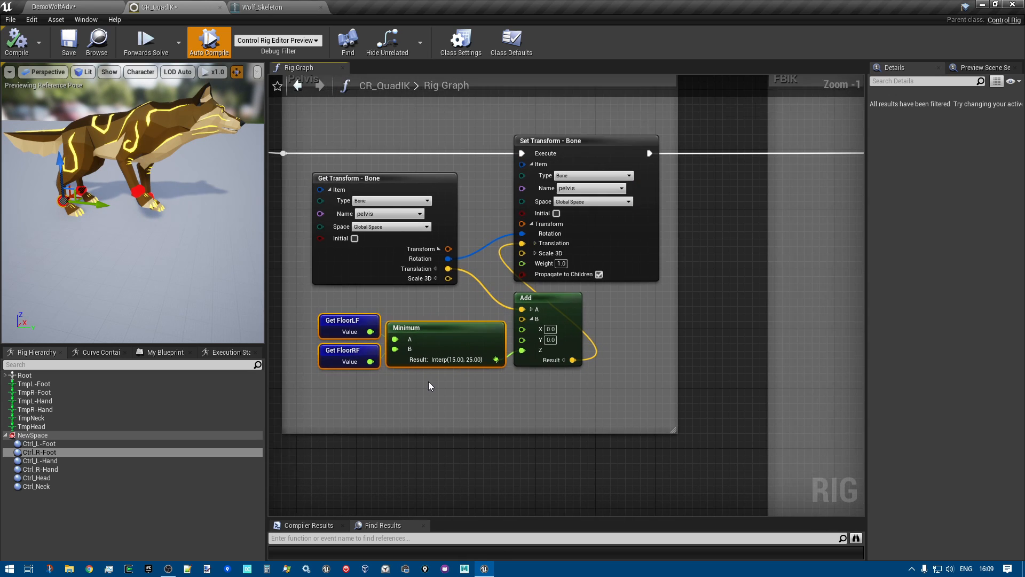
Examine the FBIK section, following the pelvis, neck and foot Get Transform nodes into the Fullbody IK effectors
{"action": "scroll", "coordinate": [593, 210], "scroll_direction": "up", "scroll_amount": 1}
{"action": "right_click_drag", "start_coordinate": [707, 290], "coordinate": [275, 257]}
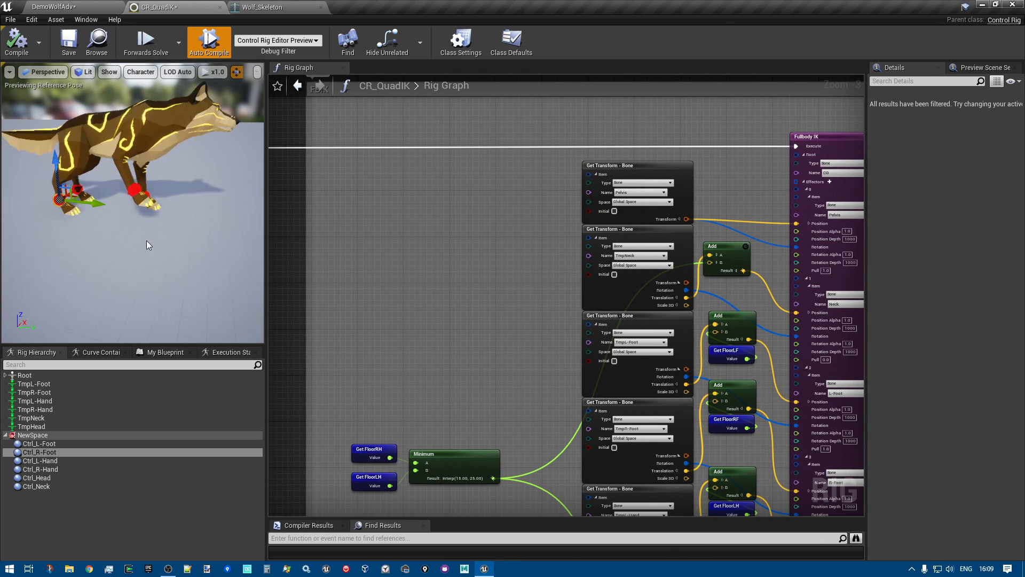
{"action": "right_click_drag", "start_coordinate": [407, 290], "coordinate": [340, 294]}
{"action": "scroll", "coordinate": [377, 201], "scroll_direction": "down", "scroll_amount": 1}
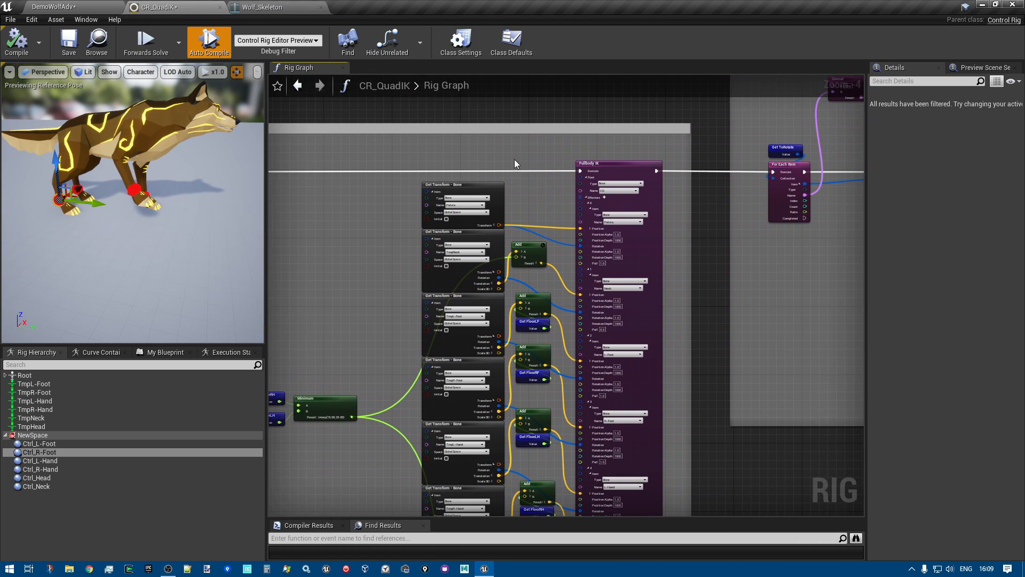
{"action": "scroll", "coordinate": [502, 160], "scroll_direction": "up", "scroll_amount": 4}
{"action": "right_click_drag", "start_coordinate": [473, 196], "coordinate": [464, 149]}
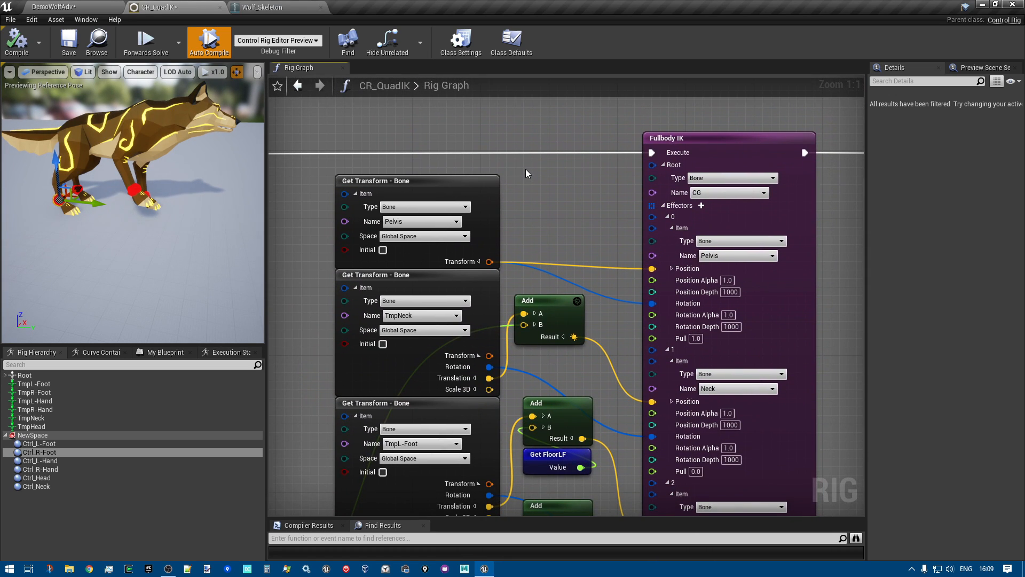
{"action": "scroll", "coordinate": [514, 194], "scroll_direction": "down", "scroll_amount": 4}
{"action": "right_click_drag", "start_coordinate": [364, 297], "coordinate": [349, 210]}
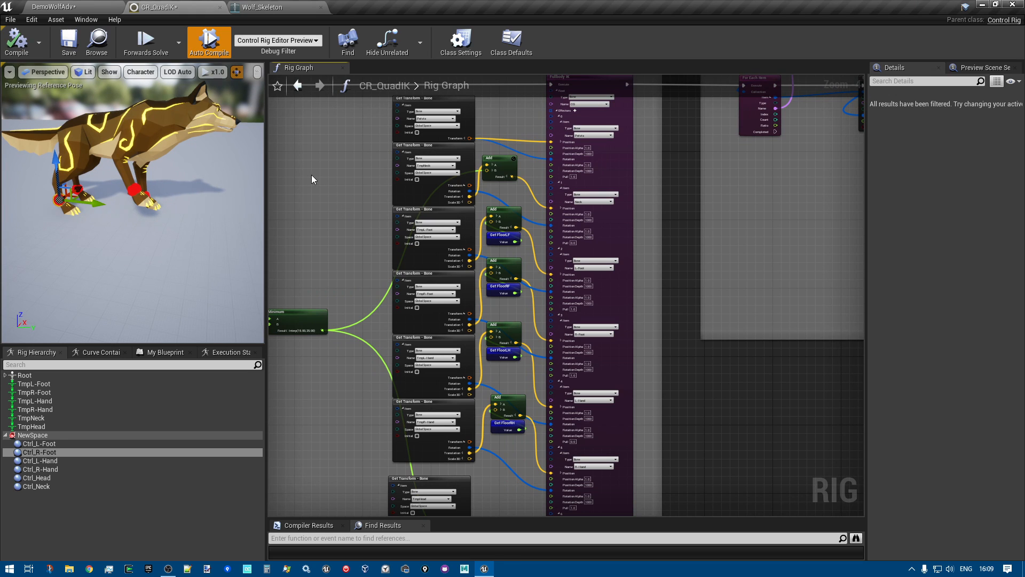
{"action": "scroll", "coordinate": [469, 173], "scroll_direction": "up", "scroll_amount": 4}
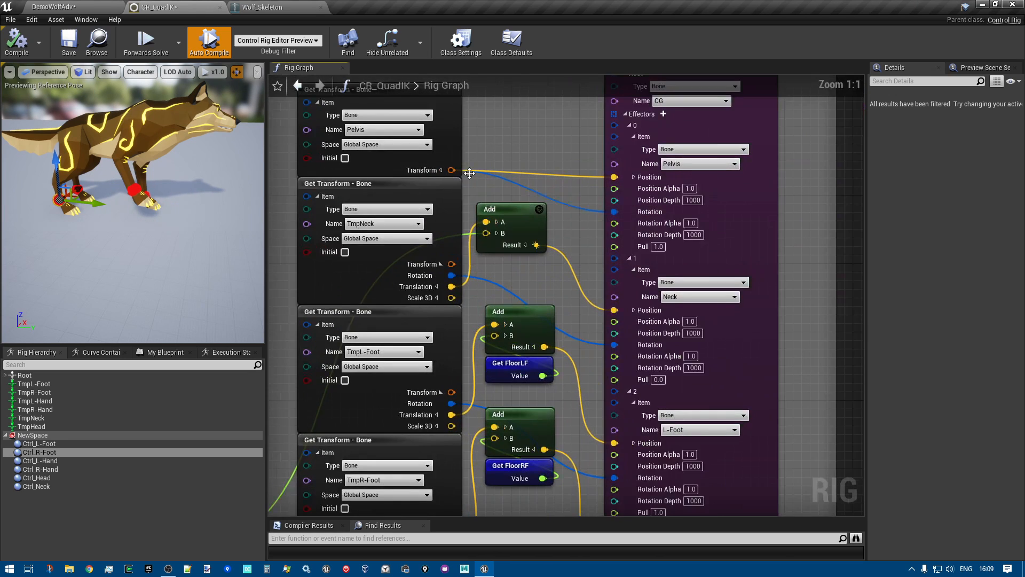
{"action": "right_click_drag", "start_coordinate": [469, 172], "coordinate": [528, 133]}
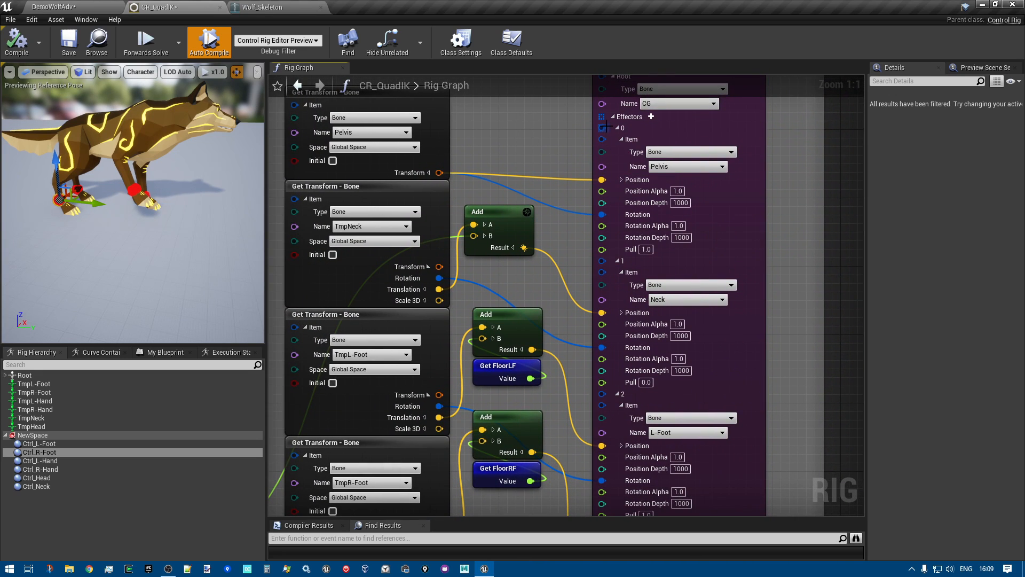
{"action": "right_click_drag", "start_coordinate": [564, 166], "coordinate": [523, 183]}
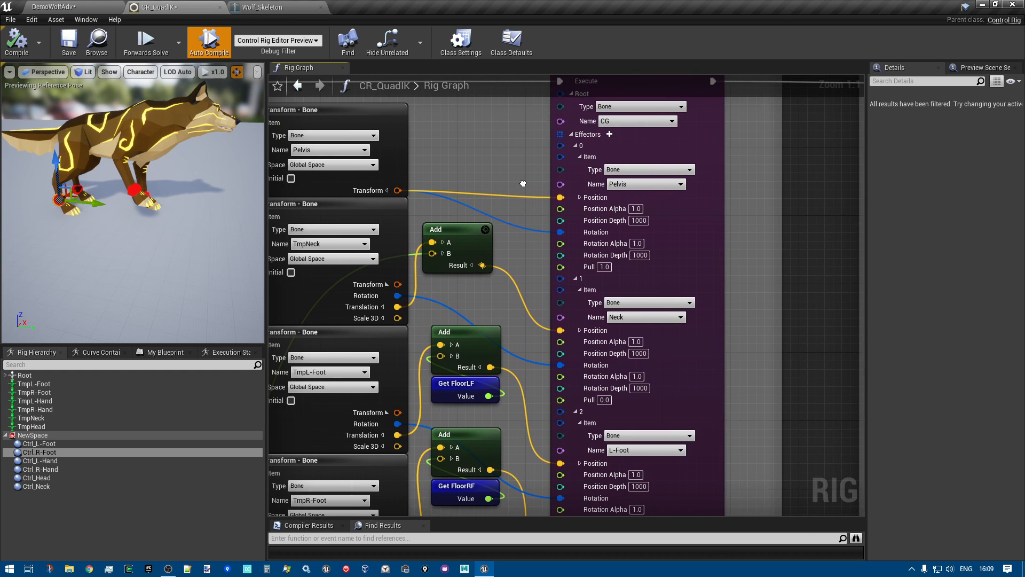
{"action": "right_click_drag", "start_coordinate": [575, 163], "coordinate": [534, 195]}
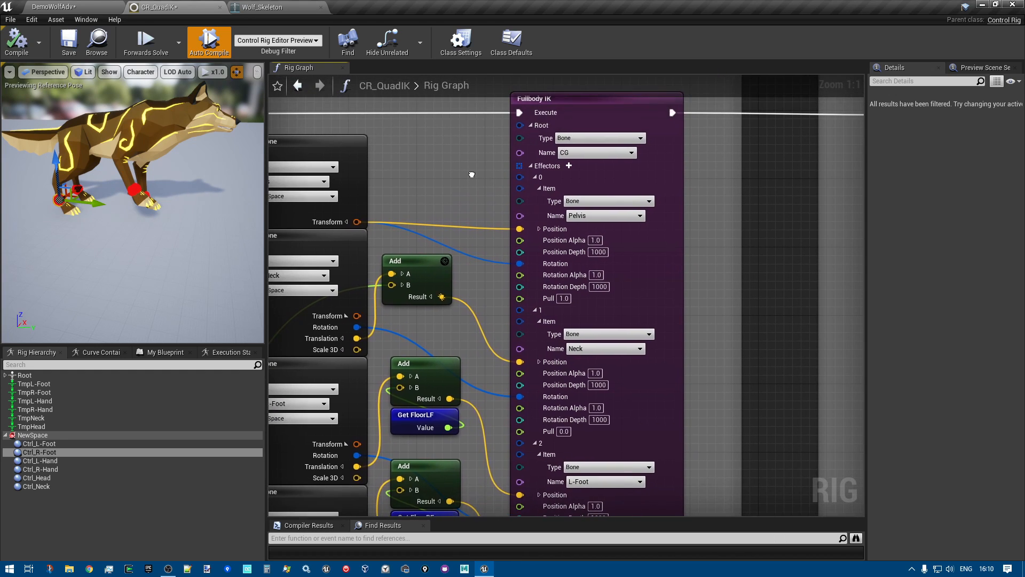
Select the Fullbody IK node and examine how the temporary neck, foot and hand bones feed its effectors
{"action": "left_click", "coordinate": [593, 113]}
{"action": "right_click_drag", "start_coordinate": [777, 230], "coordinate": [810, 178]}
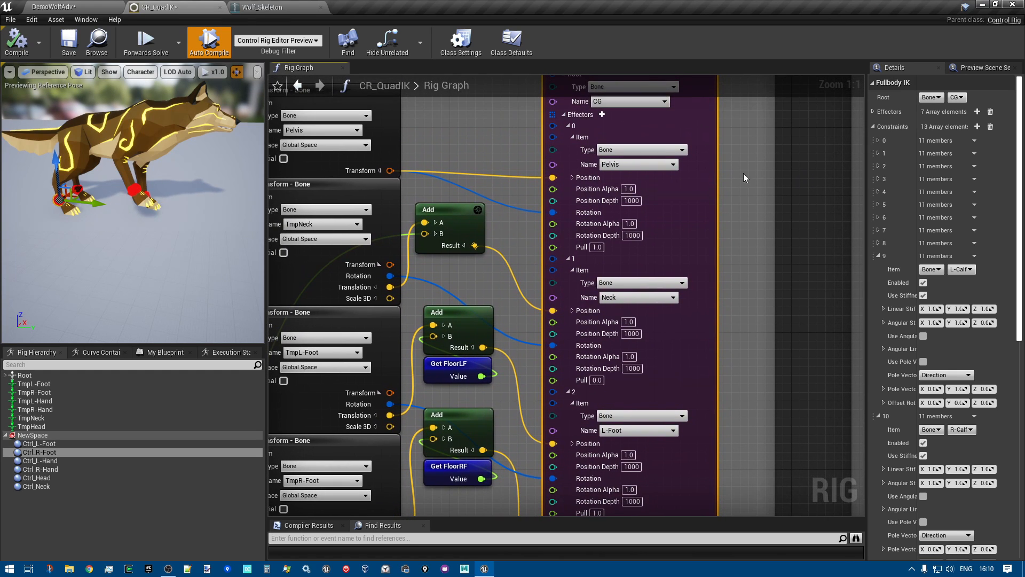
{"action": "right_click_drag", "start_coordinate": [289, 130], "coordinate": [422, 162]}
{"action": "right_click_drag", "start_coordinate": [592, 180], "coordinate": [408, 184]}
{"action": "right_click_drag", "start_coordinate": [686, 300], "coordinate": [808, 233]}
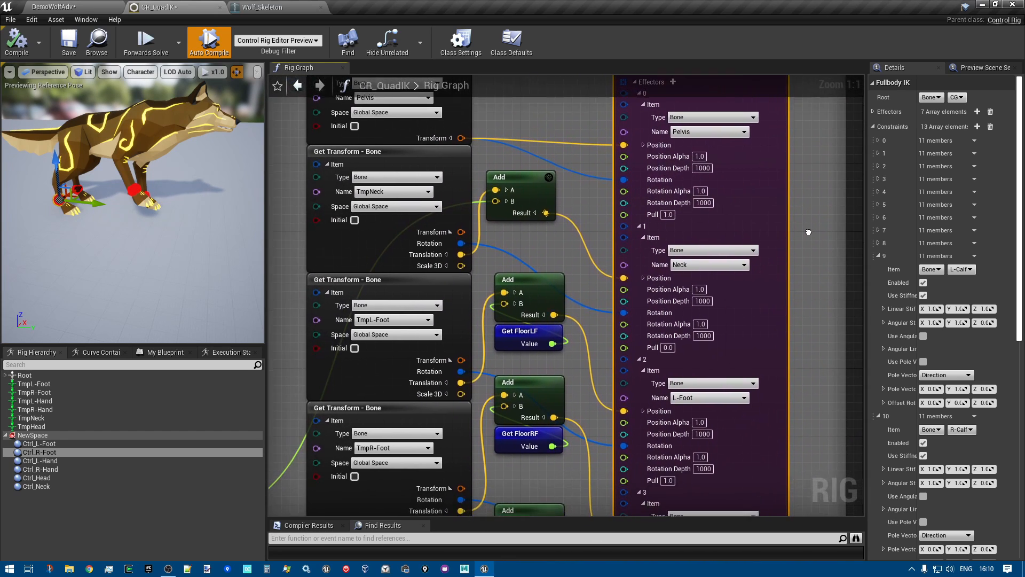
{"action": "right_click_drag", "start_coordinate": [537, 248], "coordinate": [571, 100]}
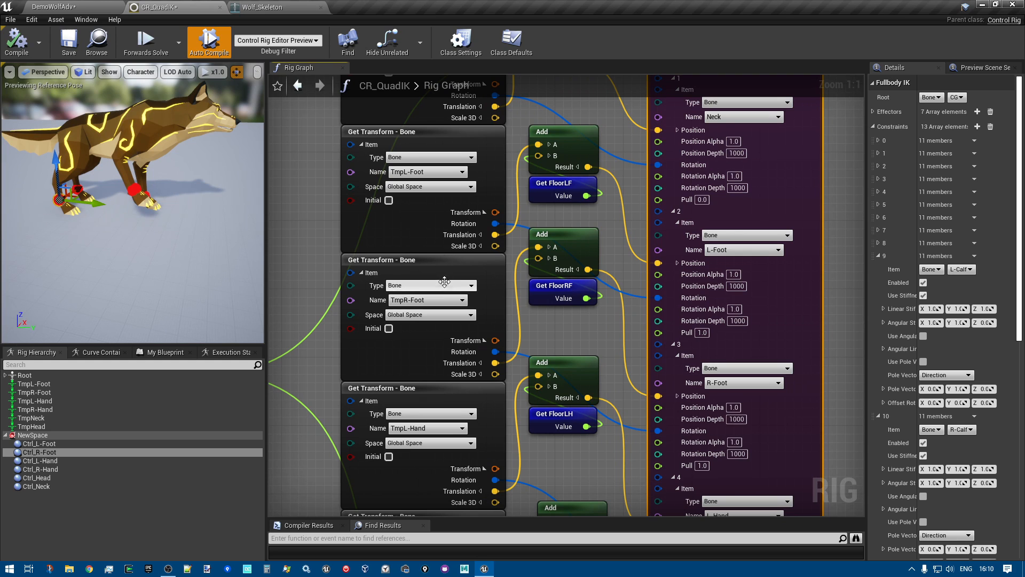
{"action": "right_click_drag", "start_coordinate": [278, 301], "coordinate": [277, 325]}
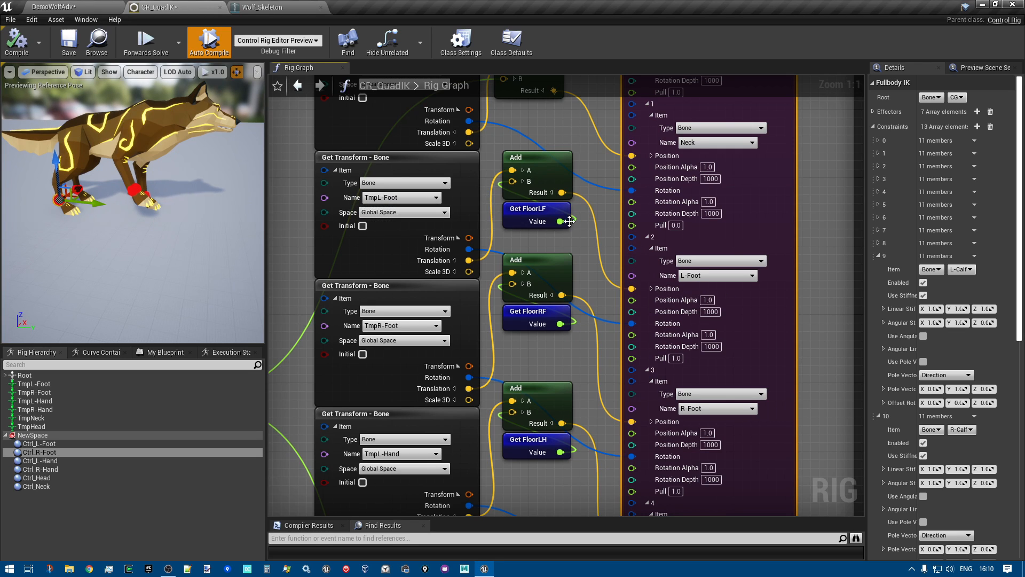
Select the Get FloorLF node in the FBIK section and raise the Ctrl_R-Hand control slightly in the preview
{"action": "left_click", "coordinate": [537, 214]}
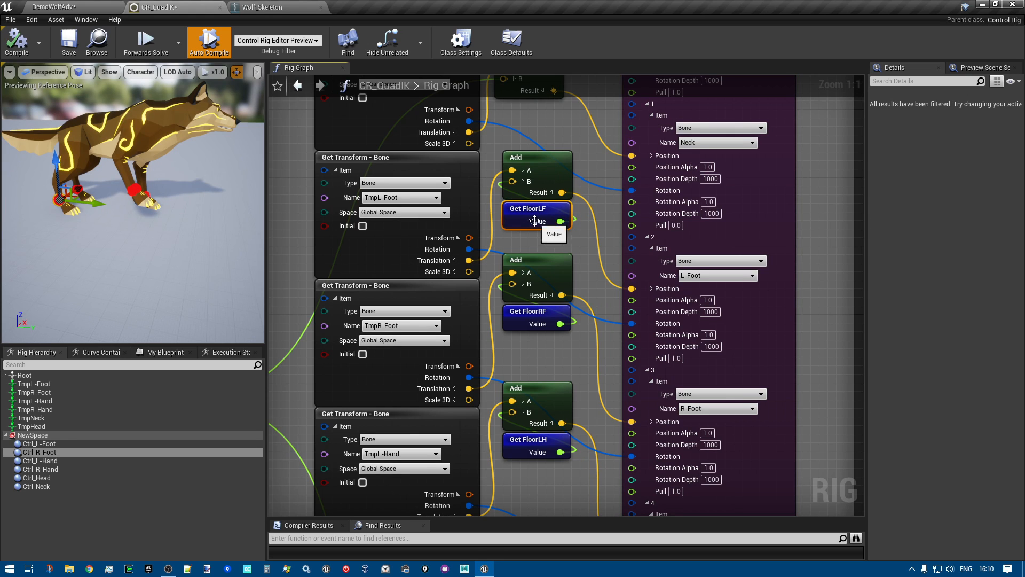
{"action": "right_click_drag", "start_coordinate": [585, 269], "coordinate": [542, 250]}
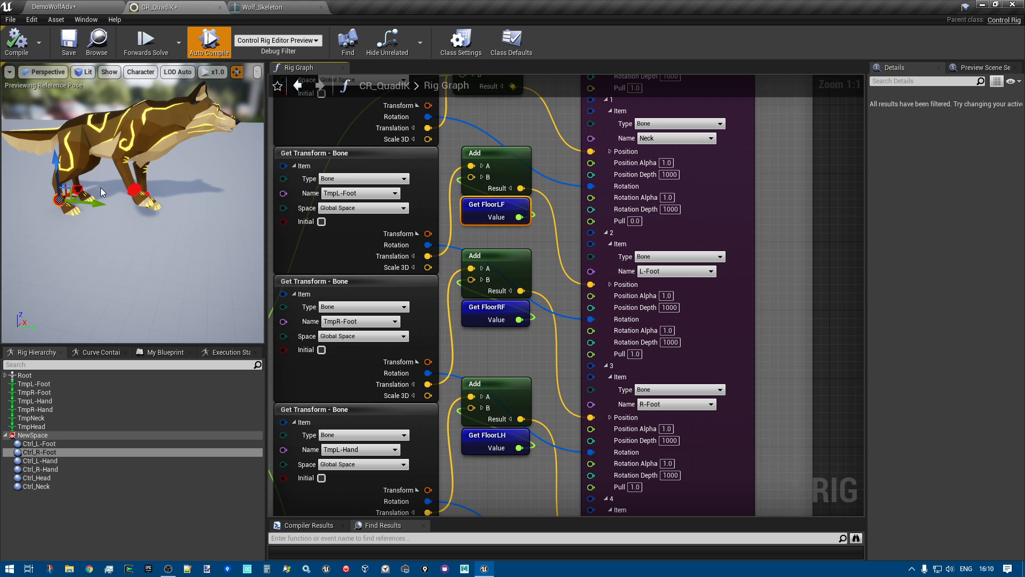
{"action": "left_click", "coordinate": [130, 187]}
{"action": "left_click_drag", "start_coordinate": [136, 154], "coordinate": [134, 150]}
{"action": "right_click_drag", "start_coordinate": [555, 321], "coordinate": [597, 280]}
{"action": "scroll", "coordinate": [580, 281], "scroll_direction": "down", "scroll_amount": 1}
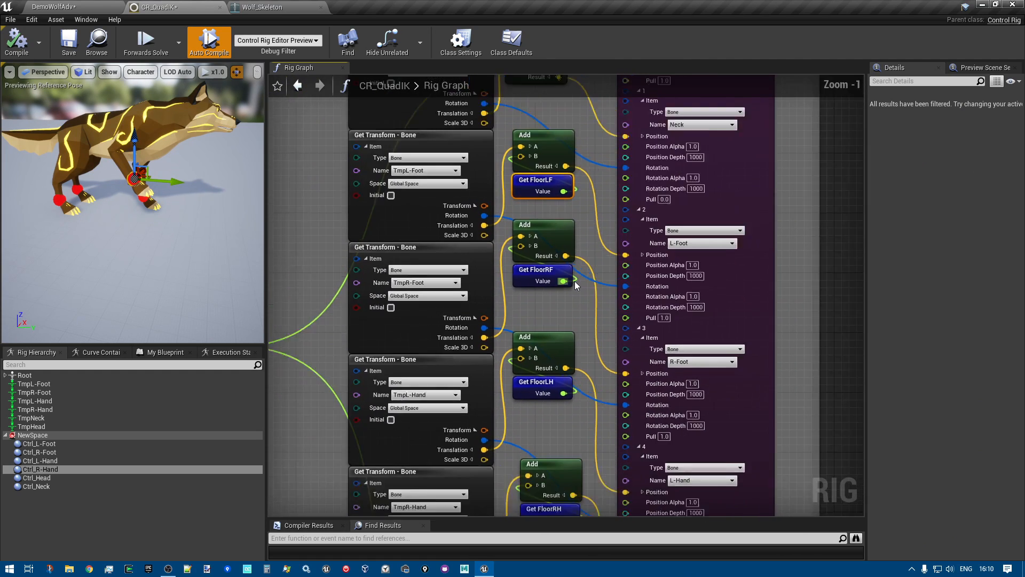
{"action": "scroll", "coordinate": [575, 280], "scroll_direction": "down", "scroll_amount": 2}
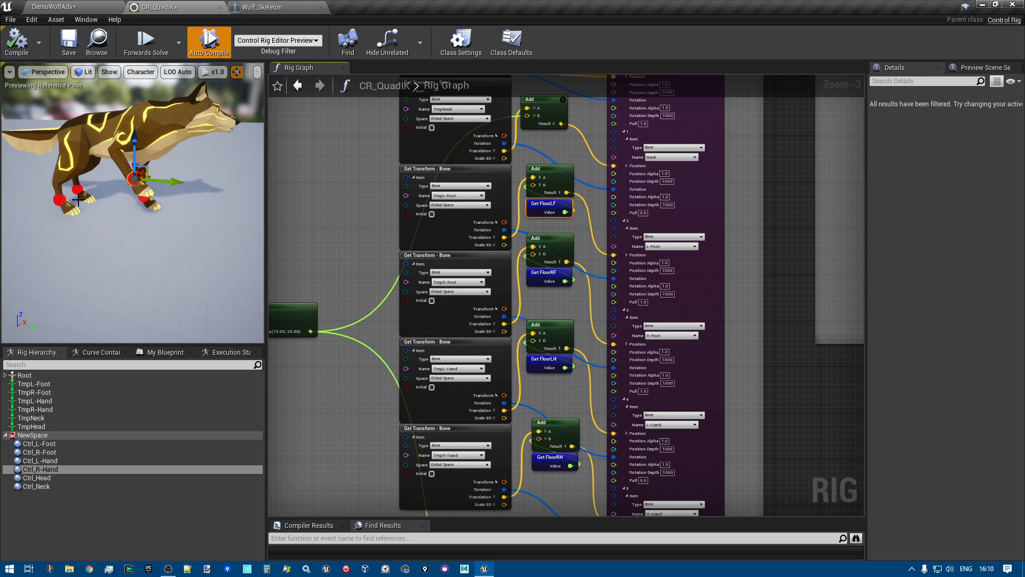
{"action": "scroll", "coordinate": [284, 217], "scroll_direction": "down", "scroll_amount": 2}
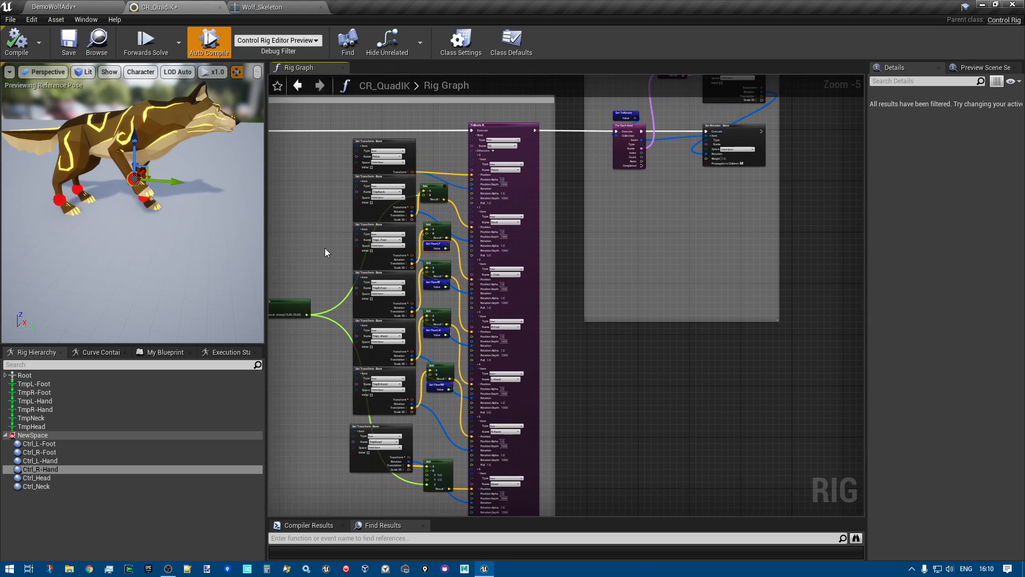
Raise the Ctrl_R-Foot control to about -6.17 in X and lower the Ctrl_R-Hand control to about -4.64 in X
{"action": "left_click", "coordinate": [59, 199]}
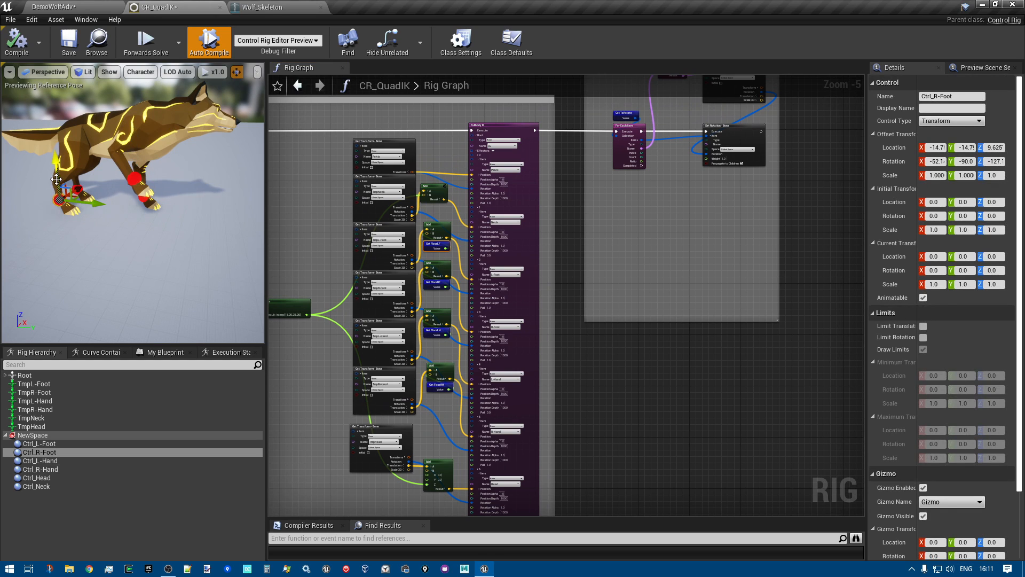
{"action": "mouse_move", "coordinate": [60, 164]}
{"action": "left_mouse_down"}
{"action": "mouse_move", "coordinate": [55, 141]}
{"action": "mouse_move", "coordinate": [58, 157]}
{"action": "left_mouse_up"}
{"action": "scroll", "coordinate": [133, 177], "scroll_direction": "up", "scroll_amount": 4}
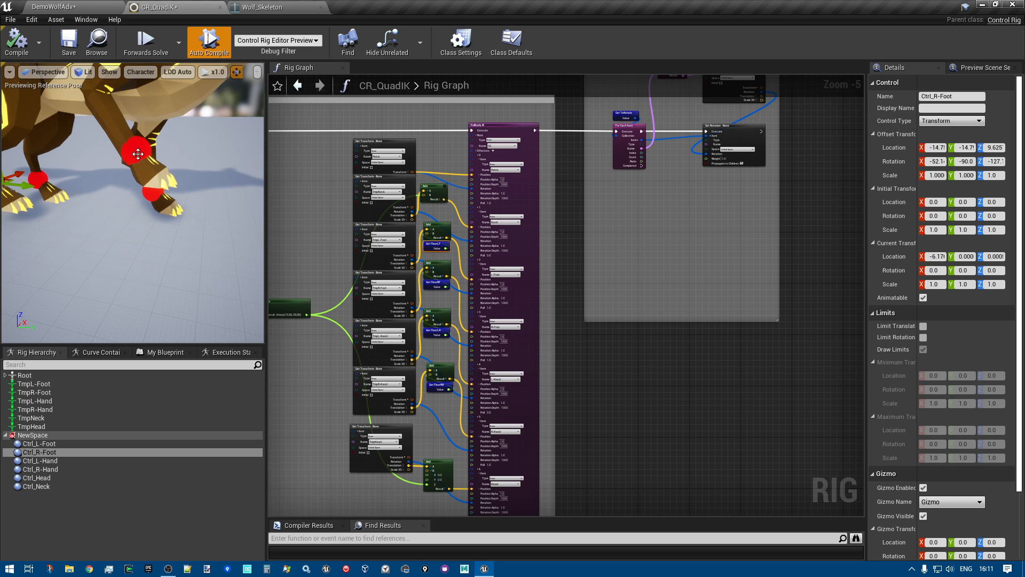
{"action": "left_click", "coordinate": [136, 150]}
{"action": "left_click_drag", "start_coordinate": [137, 119], "coordinate": [137, 171]}
{"action": "right_click_drag", "start_coordinate": [211, 167], "coordinate": [205, 111]}
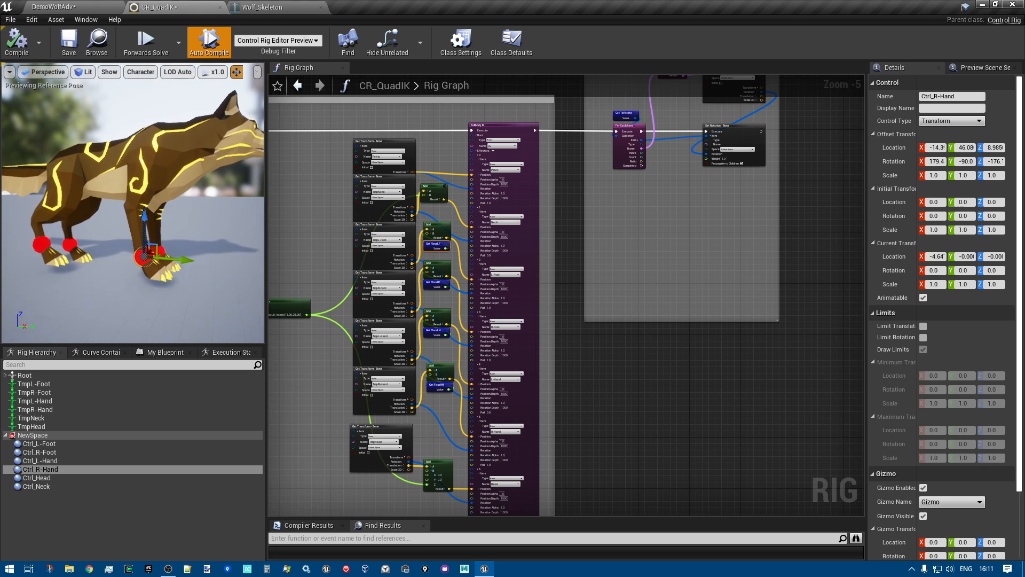
Switch to Wolf_Skeleton, focus the view on the Neck bone and turn on drawing of the full bone hierarchy
{"action": "left_click", "coordinate": [262, 7]}
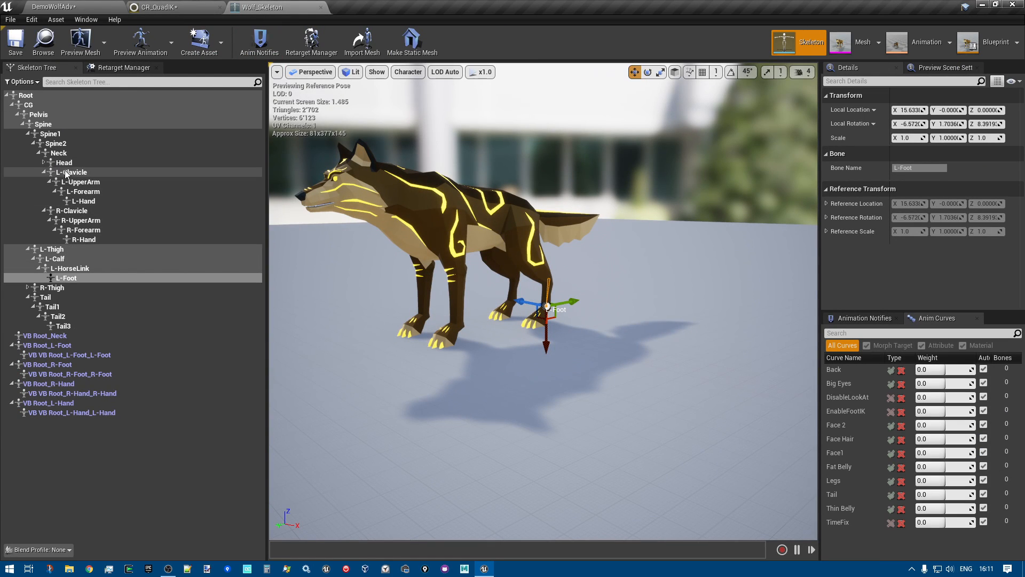
{"action": "left_click", "coordinate": [59, 153]}
{"action": "key", "text": "f"}
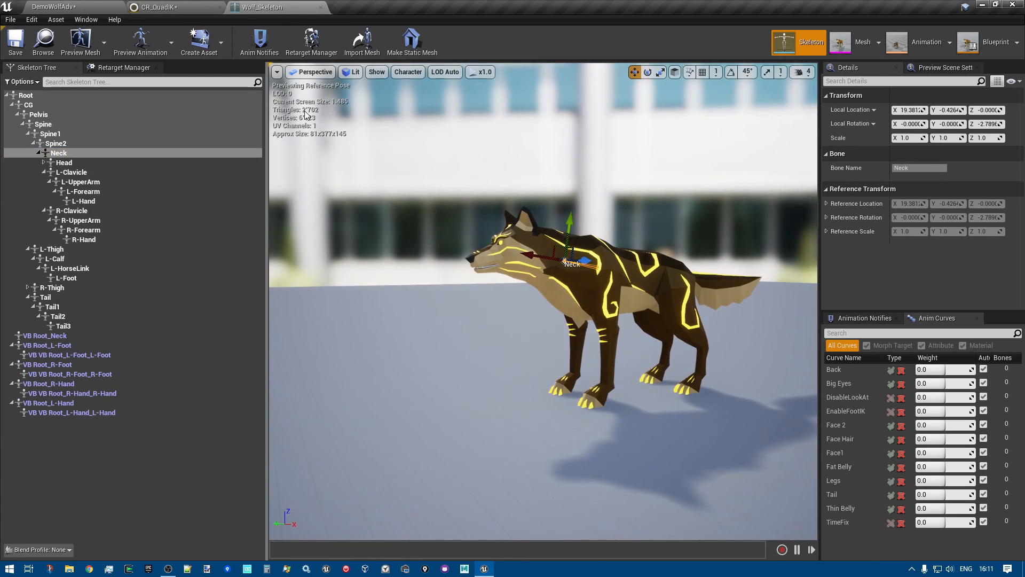
{"action": "left_click", "coordinate": [408, 72]}
{"action": "mouse_move", "coordinate": [418, 112]}
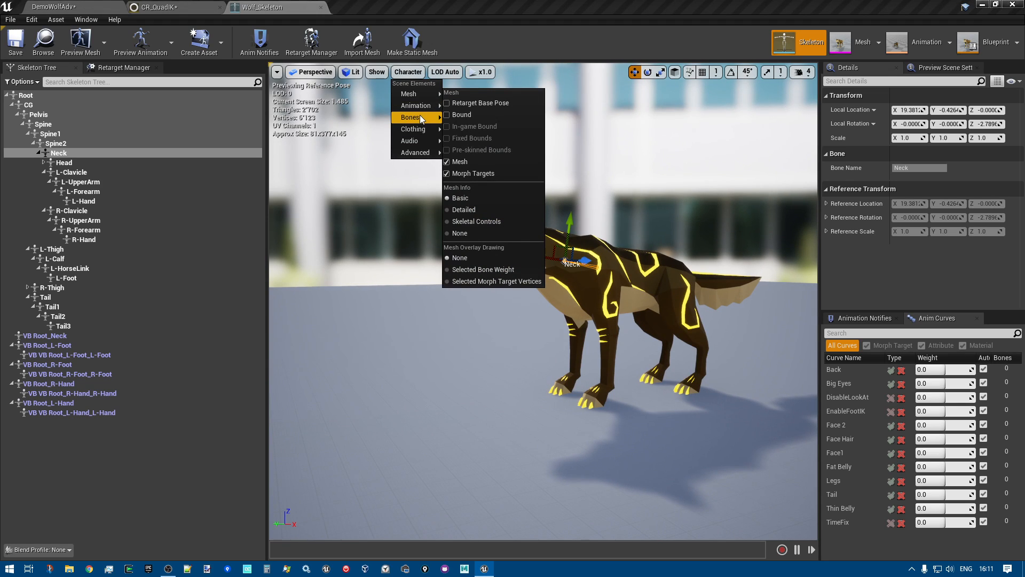
{"action": "left_click", "coordinate": [472, 164]}
{"action": "right_click_drag", "start_coordinate": [506, 220], "coordinate": [394, 293]}
{"action": "key", "text": "w"}
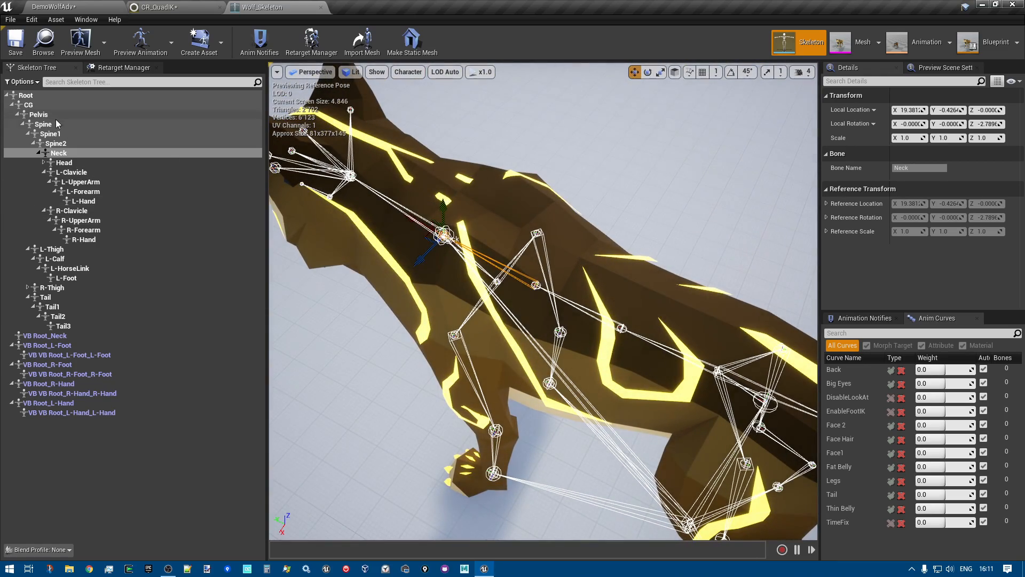
Follow the left front leg chain in the skeleton by selecting L-Clavicle, L-UpperArm, L-Forearm and L-Hand in turn
{"action": "left_click", "coordinate": [85, 174]}
{"action": "left_click", "coordinate": [86, 182]}
{"action": "left_click", "coordinate": [86, 192]}
{"action": "left_click", "coordinate": [85, 204]}
{"action": "right_click_drag", "start_coordinate": [417, 293], "coordinate": [411, 208]}
{"action": "key", "text": "q"}
{"action": "key", "text": "s"}
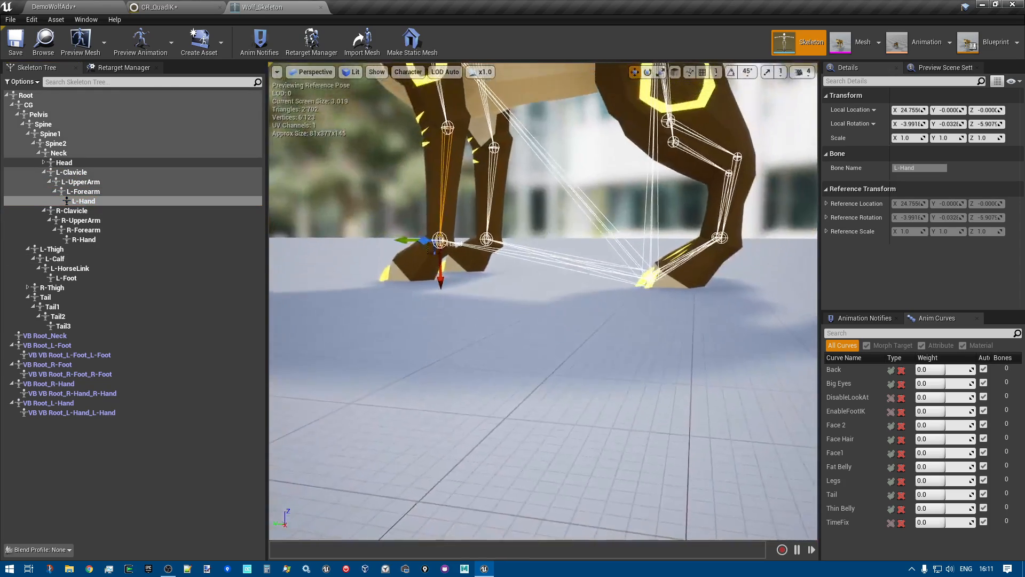
Return to CR_QuadIK, select the TmpNeck Get Transform node and examine its link through the Add node to the Neck effector
{"action": "left_click", "coordinate": [161, 8]}
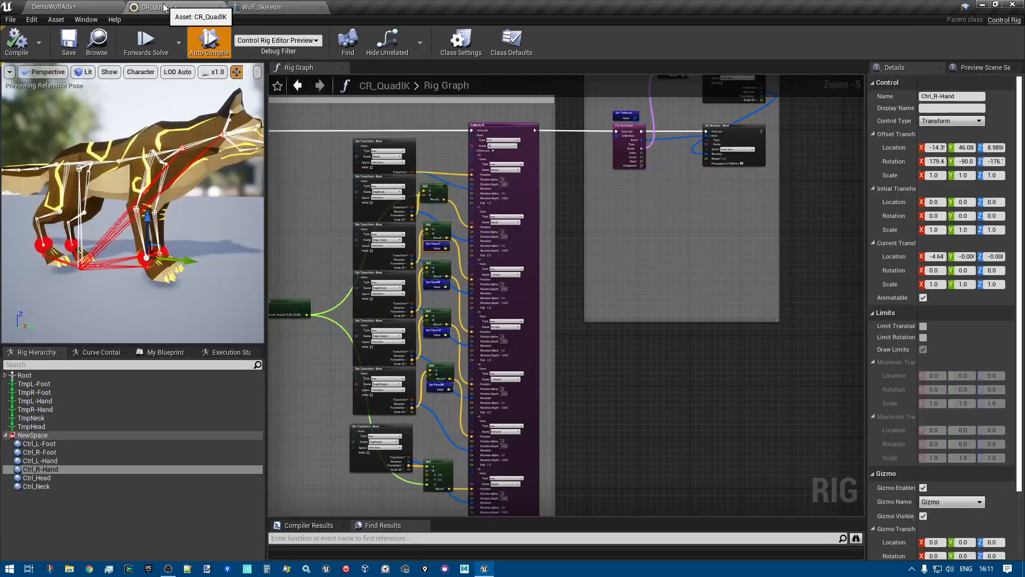
{"action": "scroll", "coordinate": [388, 351], "scroll_direction": "up", "scroll_amount": 3}
{"action": "left_click", "coordinate": [506, 341]}
{"action": "right_click_drag", "start_coordinate": [507, 342], "coordinate": [422, 471]}
{"action": "scroll", "coordinate": [521, 249], "scroll_direction": "up", "scroll_amount": 2}
{"action": "right_click_drag", "start_coordinate": [398, 219], "coordinate": [450, 251]}
{"action": "right_click_drag", "start_coordinate": [415, 219], "coordinate": [471, 189]}
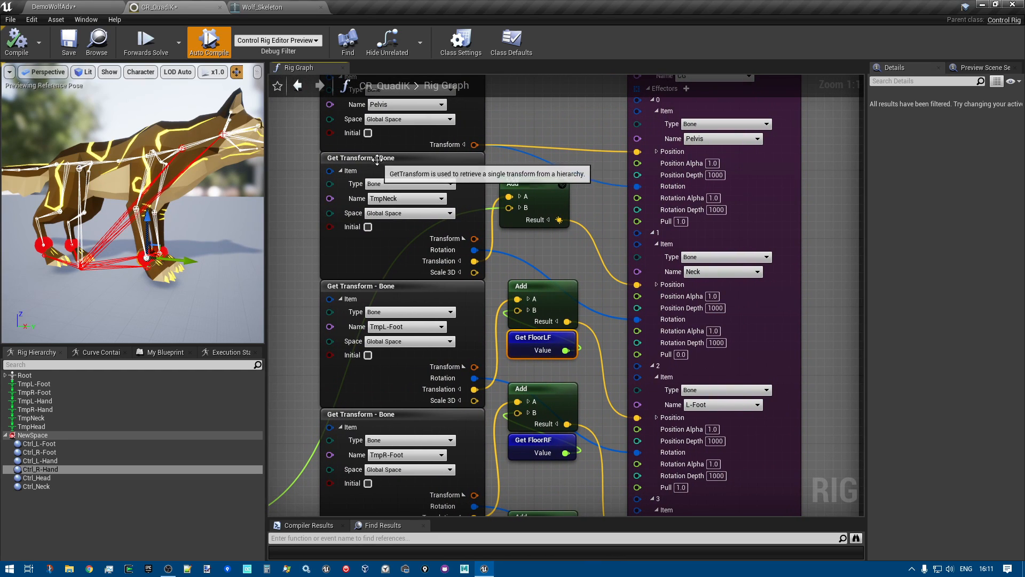
{"action": "left_click", "coordinate": [349, 175]}
{"action": "right_click_drag", "start_coordinate": [294, 393], "coordinate": [396, 363]}
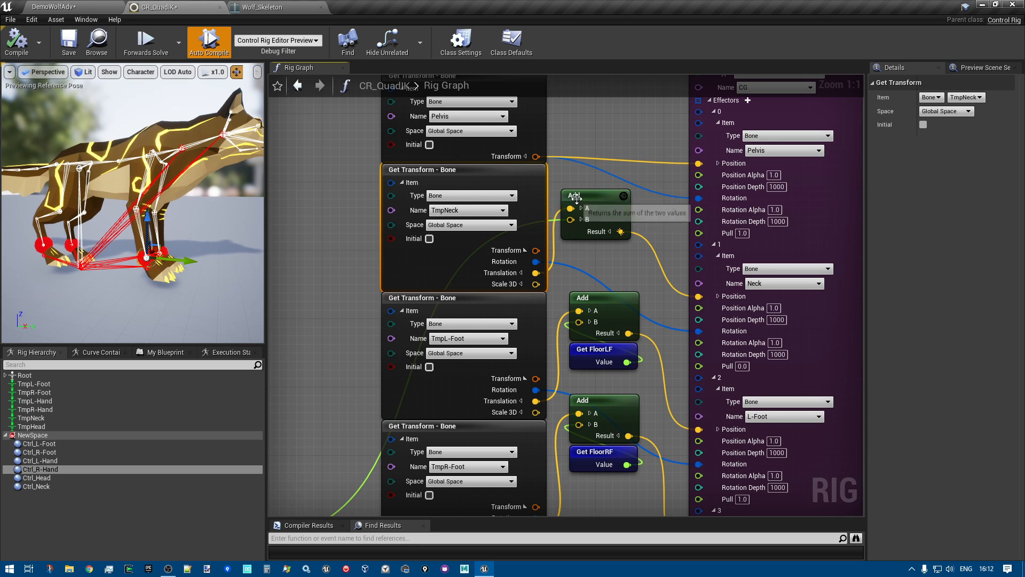
{"action": "right_click_drag", "start_coordinate": [584, 263], "coordinate": [613, 235]}
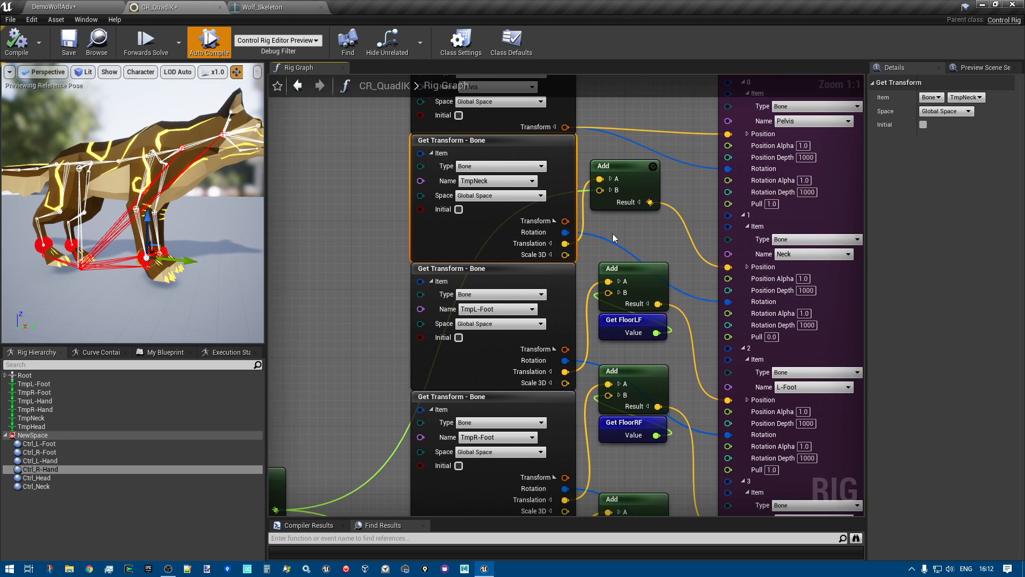
Select the Get FloorRH, Get FloorLH and Minimum nodes and follow the minimum offset to the neck's Add node
{"action": "right_click_drag", "start_coordinate": [341, 373], "coordinate": [640, 173]}
{"action": "left_click_drag", "start_coordinate": [367, 224], "coordinate": [528, 378]}
{"action": "left_click_drag", "start_coordinate": [345, 194], "coordinate": [504, 372]}
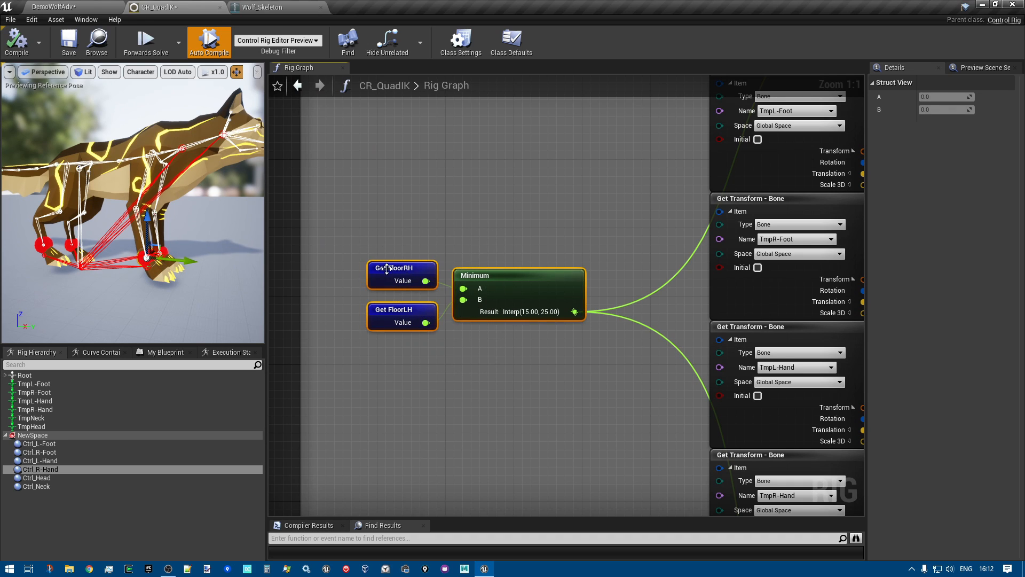
{"action": "left_click", "coordinate": [390, 267]}
{"action": "left_click", "coordinate": [395, 310]}
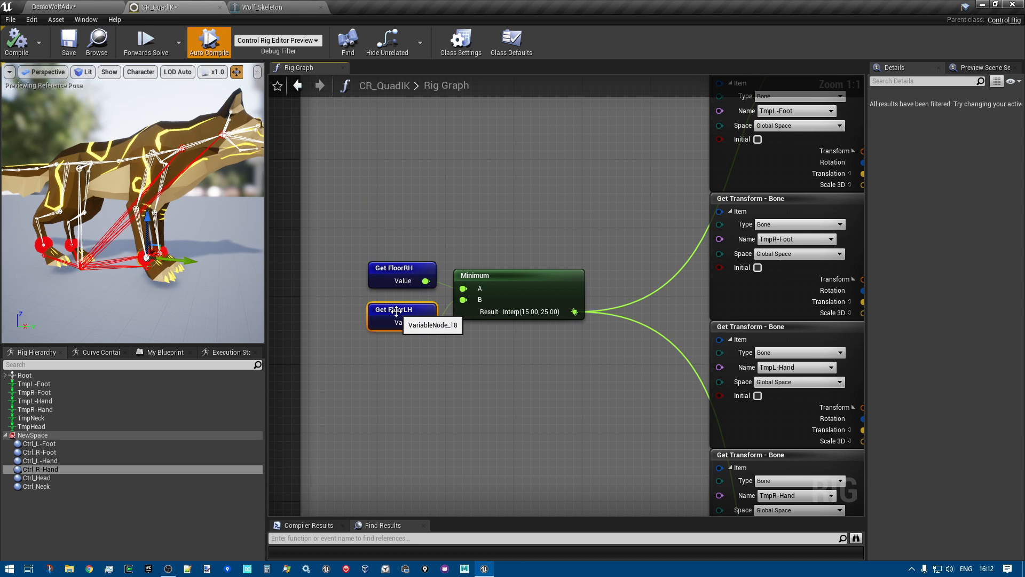
{"action": "left_click", "coordinate": [396, 268]}
{"action": "left_click_drag", "start_coordinate": [325, 209], "coordinate": [570, 376]}
{"action": "right_click_drag", "start_coordinate": [506, 258], "coordinate": [435, 274]}
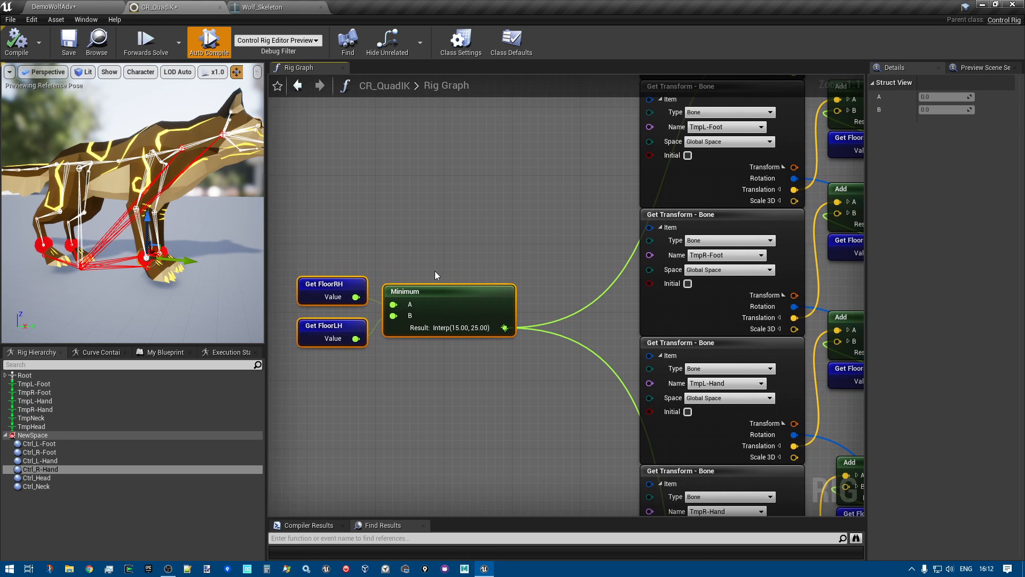
{"action": "right_click_drag", "start_coordinate": [496, 228], "coordinate": [333, 353]}
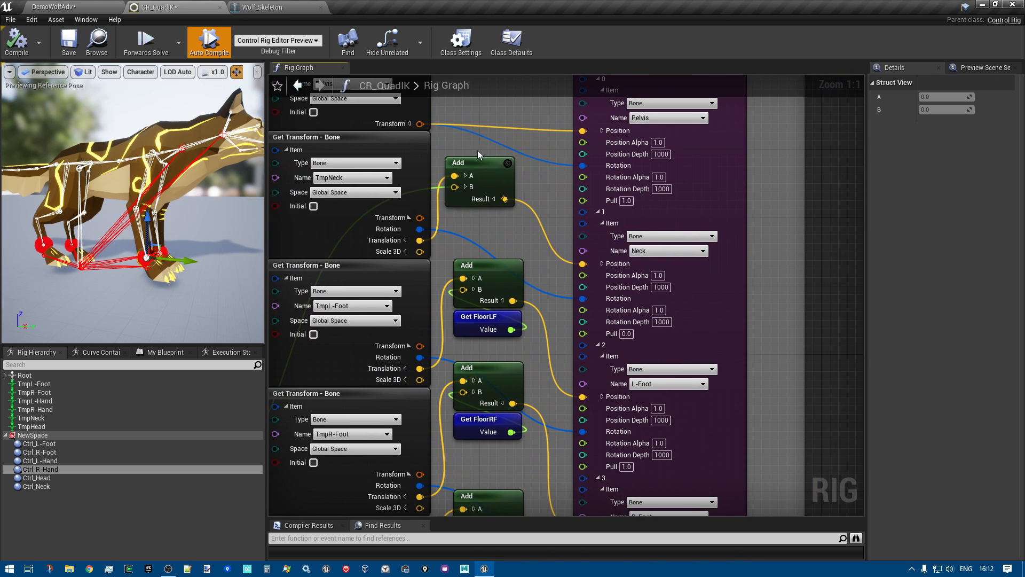
Select the neck's Add node and raise the Ctrl_R-Hand control in the preview to test the front leg offset
{"action": "left_click", "coordinate": [479, 166]}
{"action": "right_click_drag", "start_coordinate": [468, 221], "coordinate": [511, 232]}
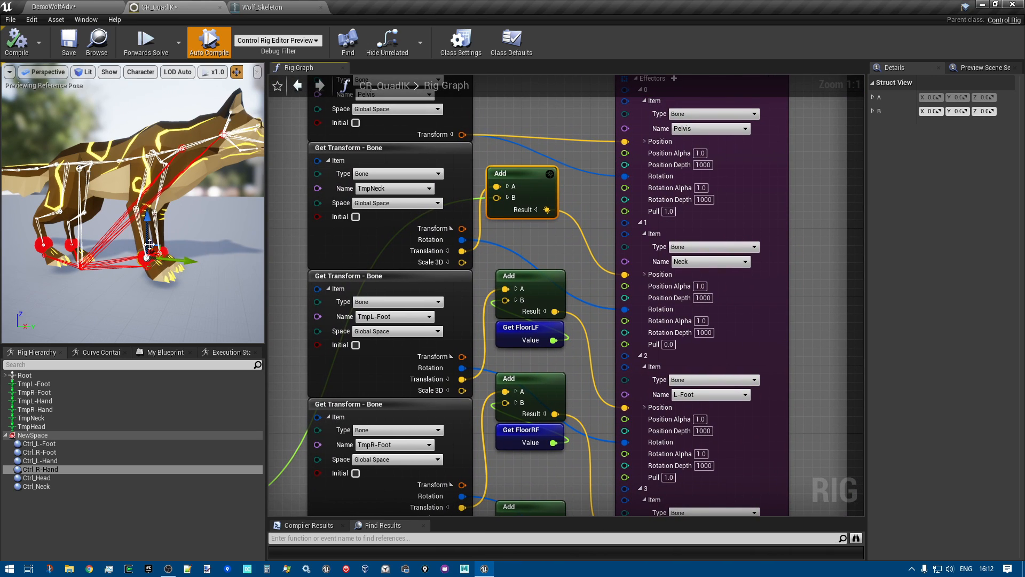
{"action": "mouse_move", "coordinate": [152, 215]}
{"action": "left_mouse_down"}
{"action": "mouse_move", "coordinate": [144, 255]}
{"action": "mouse_move", "coordinate": [145, 202]}
{"action": "left_mouse_up"}
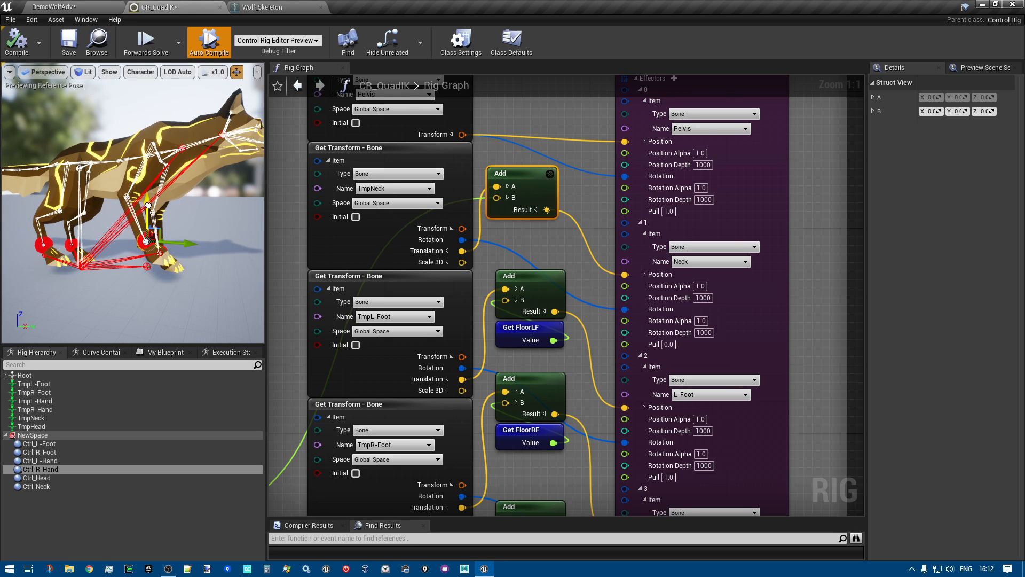
{"action": "left_click_drag", "start_coordinate": [148, 205], "coordinate": [147, 188]}
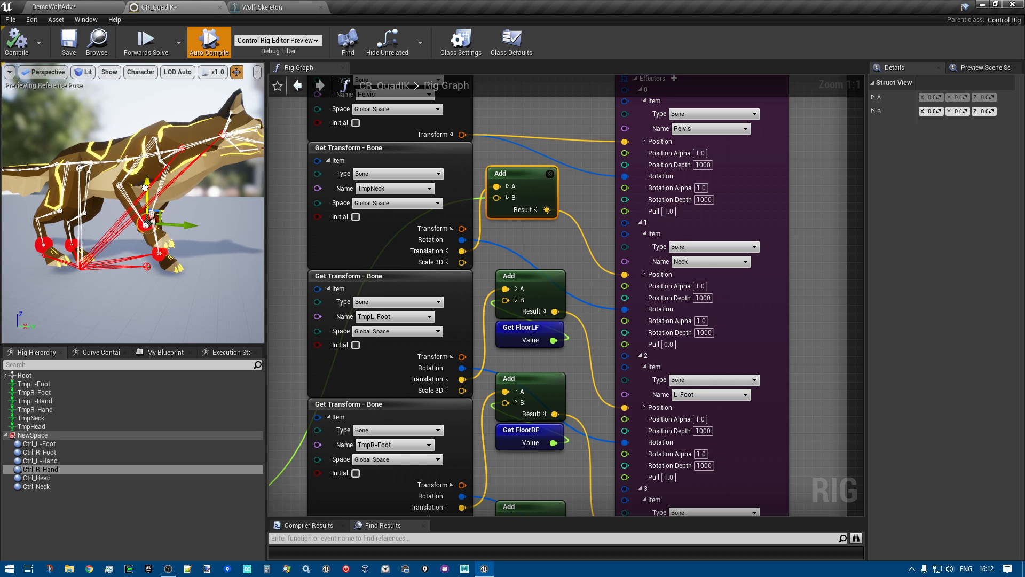
Select the Ctrl_L-Hand control in the preview, and lower the Ctrl_R-Hand control back to the floor
{"action": "left_click_drag", "start_coordinate": [217, 283], "coordinate": [164, 253], "text": "alt"}
{"action": "left_click", "coordinate": [151, 247]}
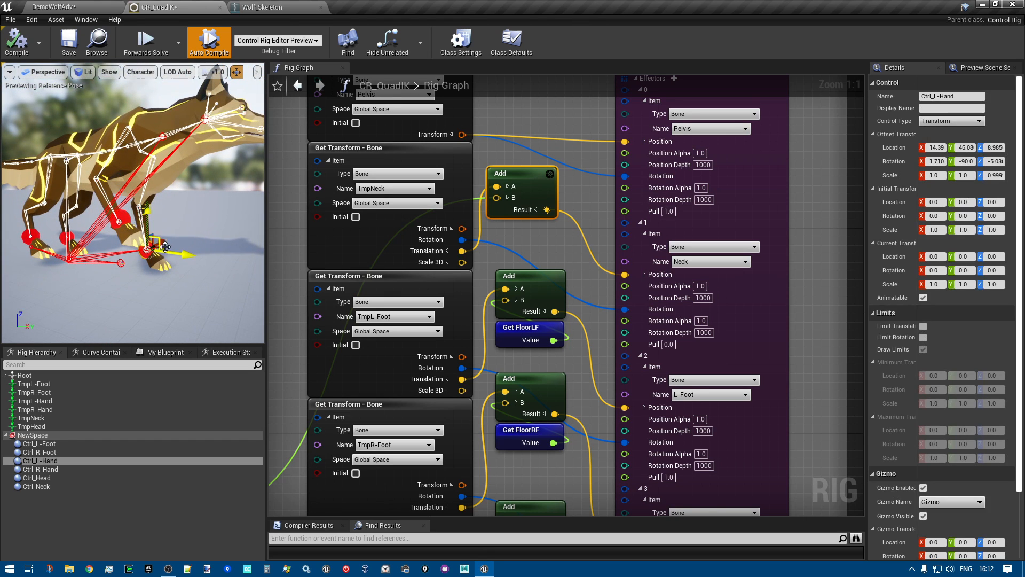
{"action": "right_click_drag", "start_coordinate": [183, 218], "coordinate": [189, 215]}
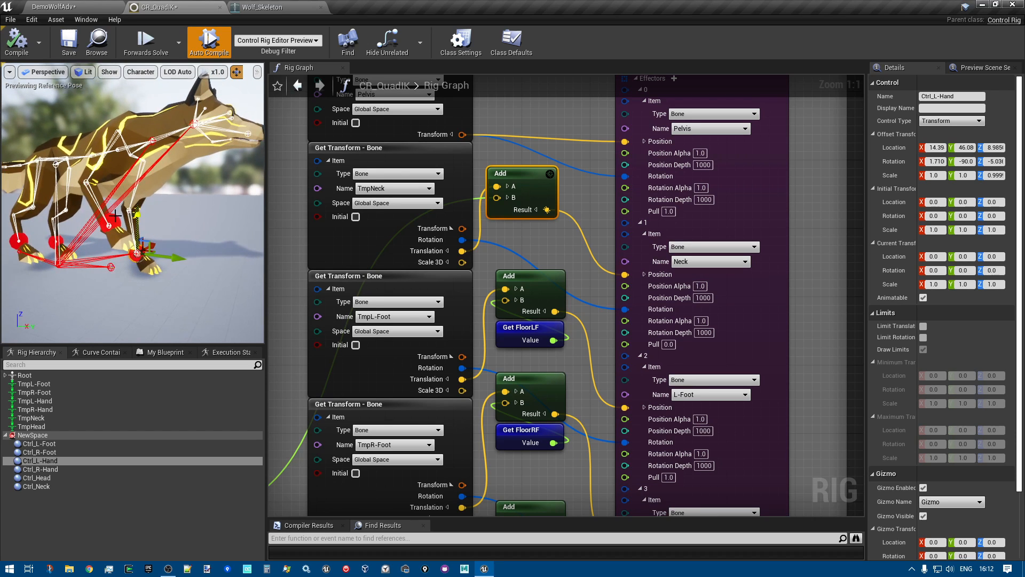
{"action": "left_click", "coordinate": [109, 220]}
{"action": "left_click_drag", "start_coordinate": [110, 217], "coordinate": [100, 236]}
{"action": "left_click_drag", "start_coordinate": [100, 183], "coordinate": [110, 261]}
Examine the TmpHead Get Transform node and its link through the Add node to the Head effector, comparing it with the previewed head
{"action": "scroll", "coordinate": [491, 310], "scroll_direction": "down", "scroll_amount": 2}
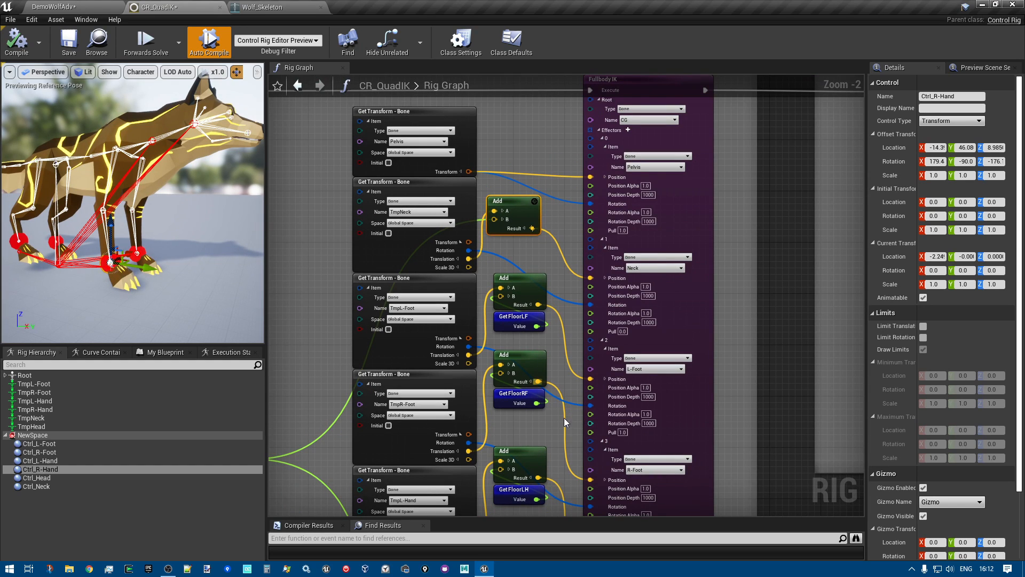
{"action": "right_click_drag", "start_coordinate": [546, 432], "coordinate": [555, 68]}
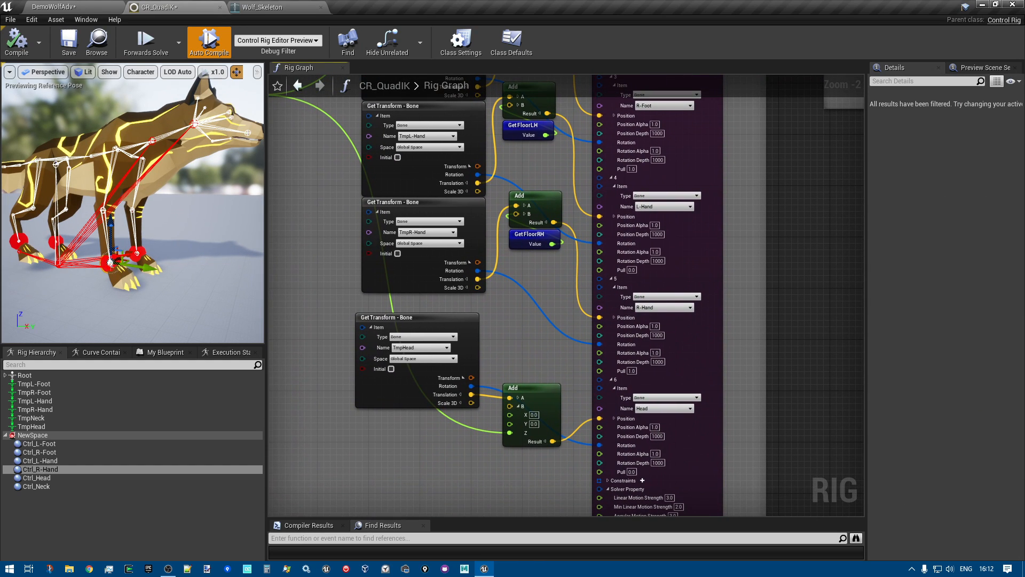
{"action": "scroll", "coordinate": [506, 316], "scroll_direction": "up", "scroll_amount": 2}
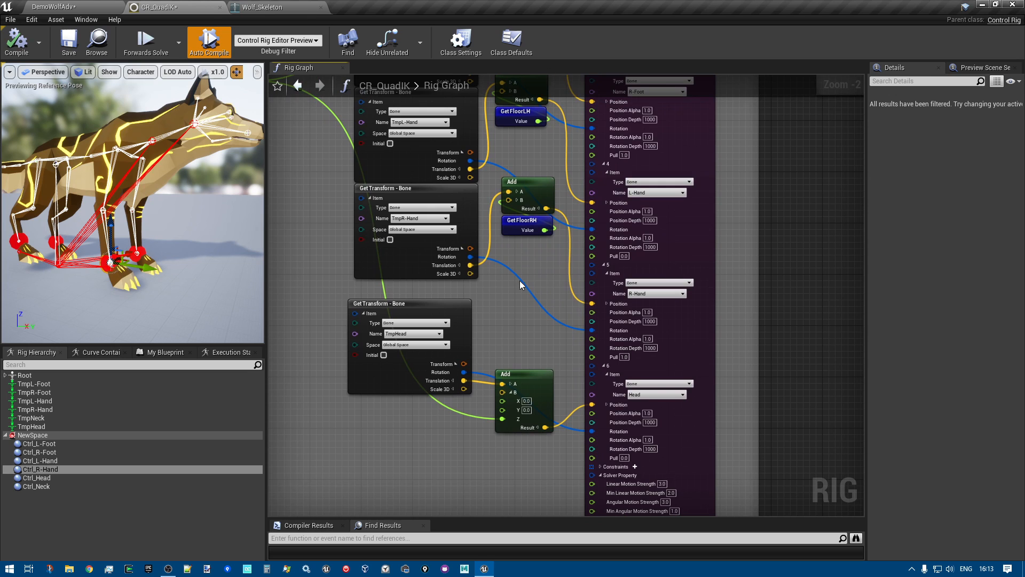
{"action": "right_click_drag", "start_coordinate": [507, 316], "coordinate": [515, 257]}
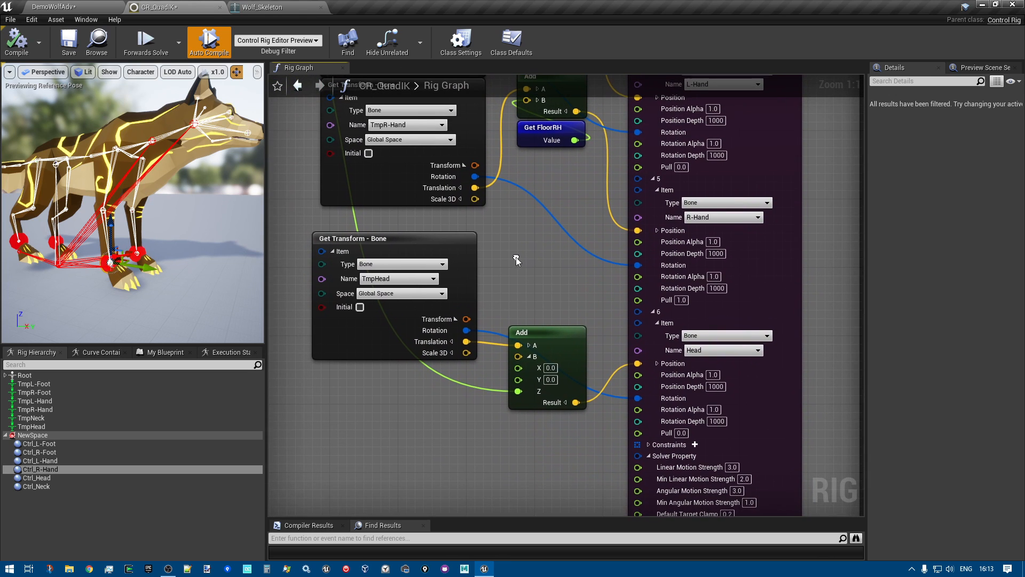
{"action": "right_click_drag", "start_coordinate": [536, 309], "coordinate": [525, 290]}
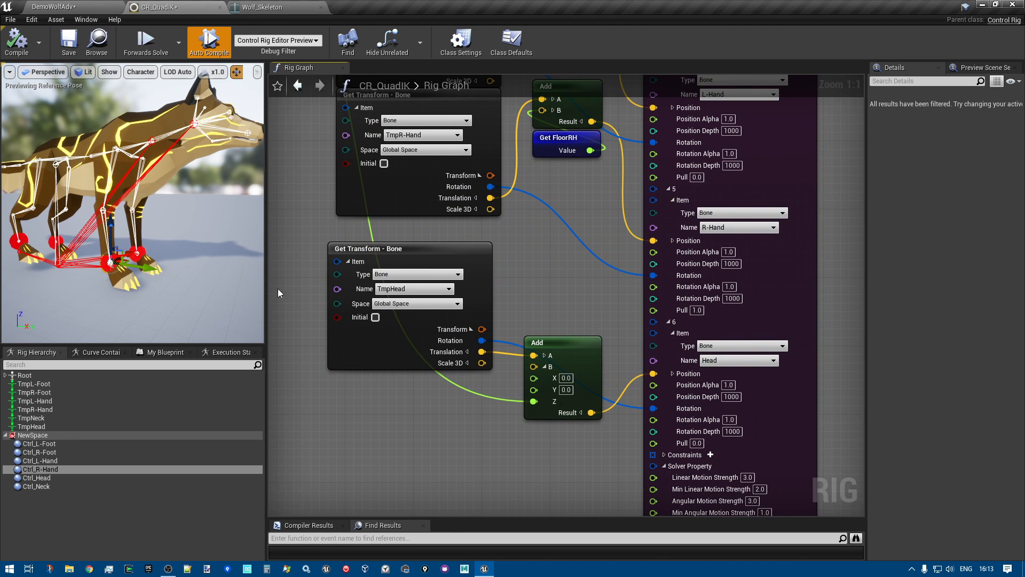
{"action": "right_click_drag", "start_coordinate": [185, 204], "coordinate": [201, 190]}
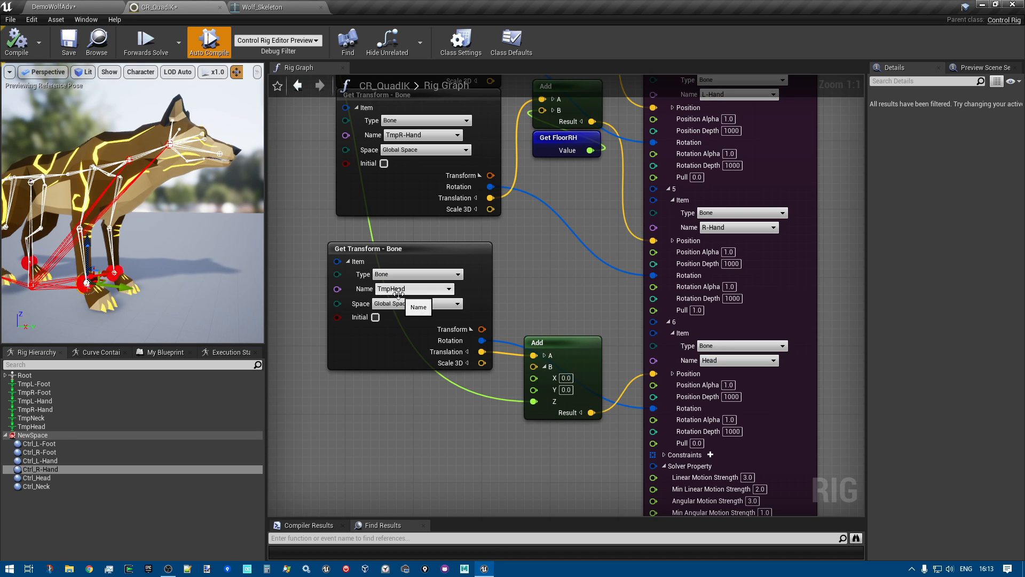
{"action": "scroll", "coordinate": [402, 310], "scroll_direction": "down", "scroll_amount": 2}
{"action": "right_click_drag", "start_coordinate": [404, 379], "coordinate": [406, 408]}
{"action": "right_click_drag", "start_coordinate": [140, 151], "coordinate": [173, 134]}
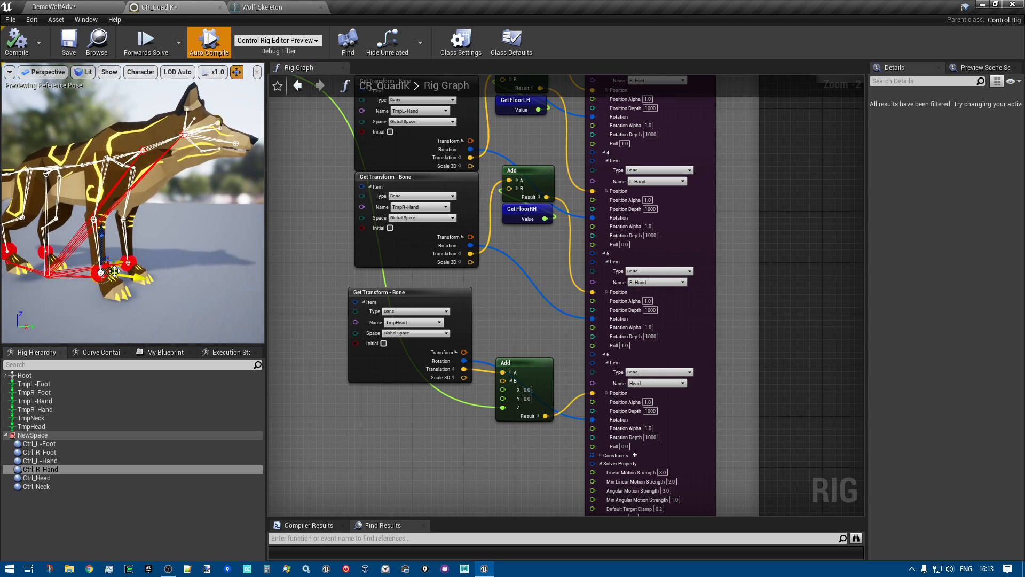
Follow the Minimum node's offset to the Z input of the head's Add node and select that node
{"action": "scroll", "coordinate": [435, 320], "scroll_direction": "down", "scroll_amount": 2}
{"action": "right_click_drag", "start_coordinate": [290, 251], "coordinate": [382, 320]}
{"action": "left_click_drag", "start_coordinate": [292, 168], "coordinate": [390, 231]}
{"action": "scroll", "coordinate": [390, 229], "scroll_direction": "up", "scroll_amount": 2}
{"action": "right_click_drag", "start_coordinate": [406, 230], "coordinate": [312, 106]}
{"action": "left_click", "coordinate": [590, 337]}
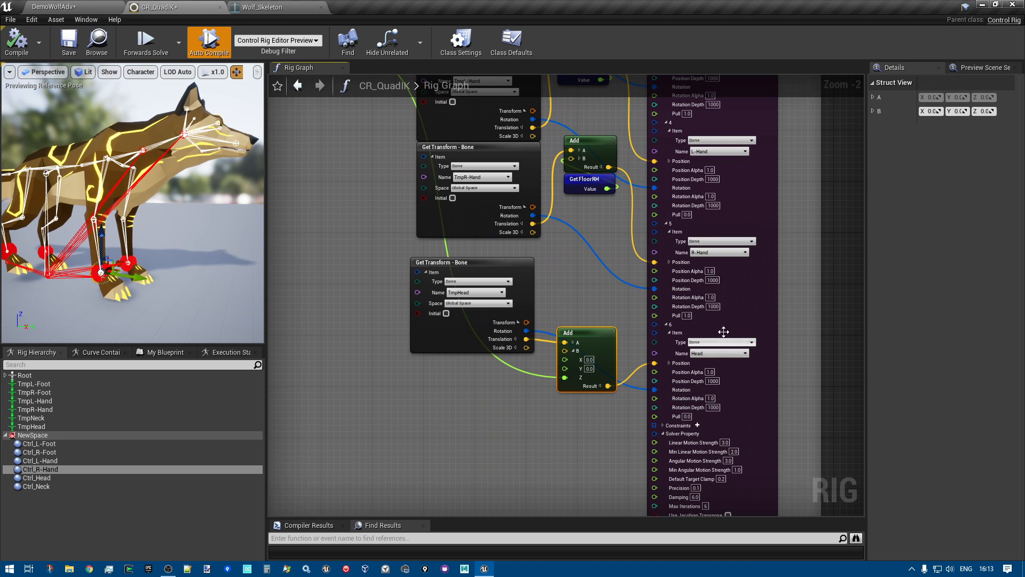
Follow the execution line from the Fullbody IK node to the For Each Item loop and Set Rotation node
{"action": "scroll", "coordinate": [684, 363], "scroll_direction": "down", "scroll_amount": 2}
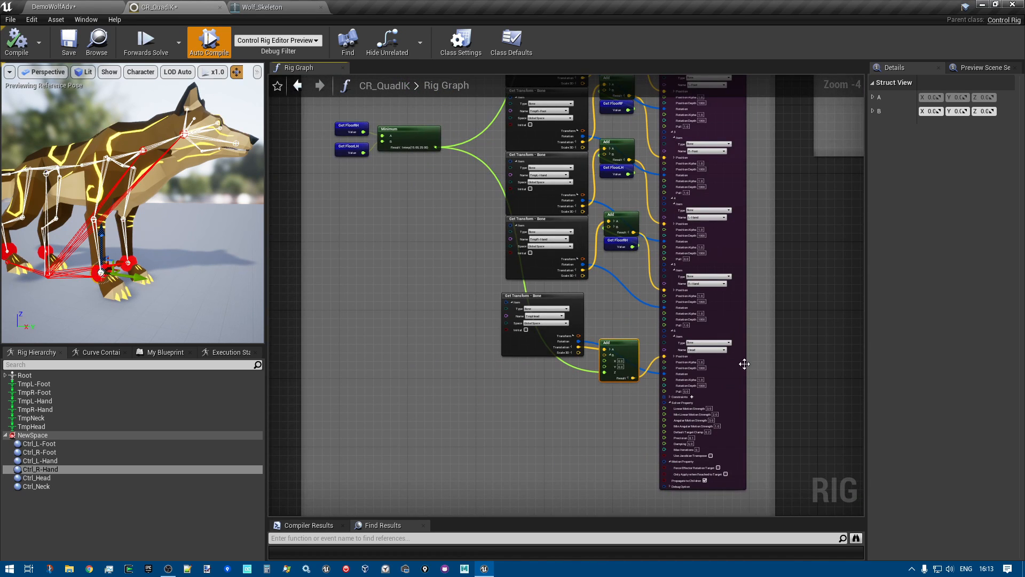
{"action": "right_click_drag", "start_coordinate": [716, 366], "coordinate": [677, 440]}
{"action": "right_click_drag", "start_coordinate": [762, 410], "coordinate": [551, 556]}
{"action": "scroll", "coordinate": [565, 401], "scroll_direction": "up", "scroll_amount": 2}
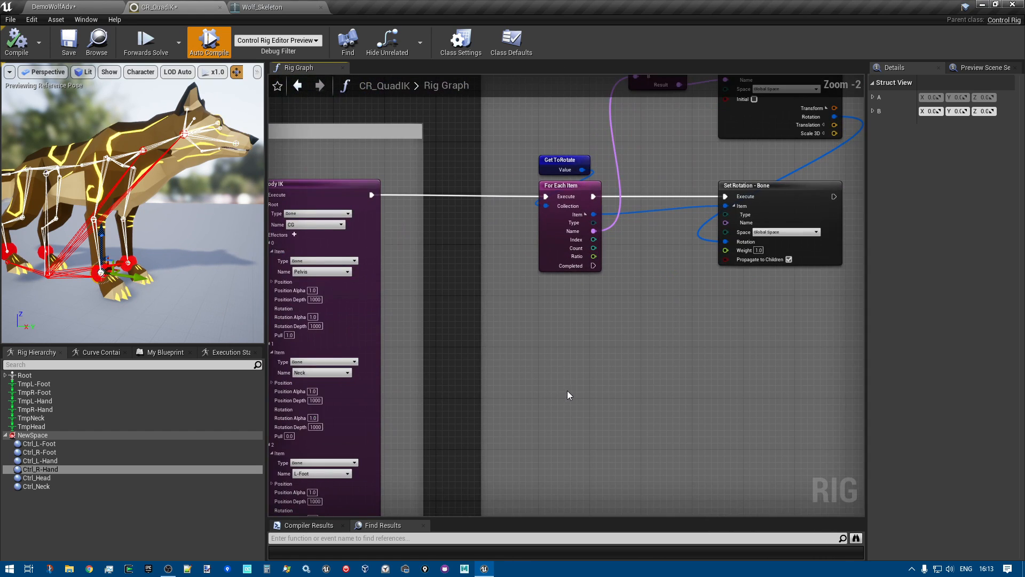
{"action": "right_click_drag", "start_coordinate": [560, 355], "coordinate": [457, 458]}
{"action": "scroll", "coordinate": [481, 438], "scroll_direction": "up", "scroll_amount": 1}
{"action": "right_click_drag", "start_coordinate": [504, 419], "coordinate": [459, 450]}
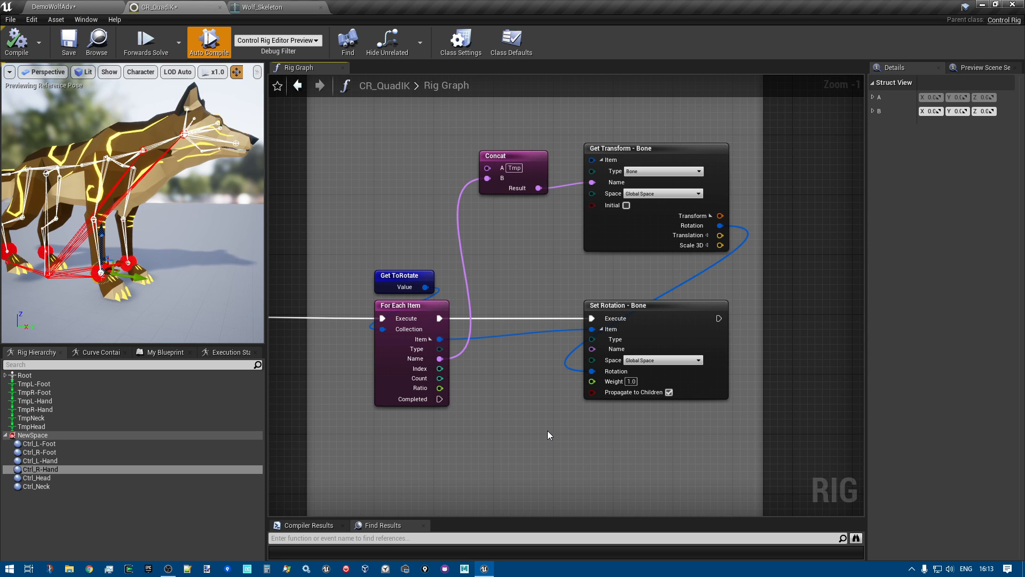
Go back to the Fullbody IK node and examine its Solver Property and Motion Property settings
{"action": "right_click_drag", "start_coordinate": [341, 413], "coordinate": [703, 288]}
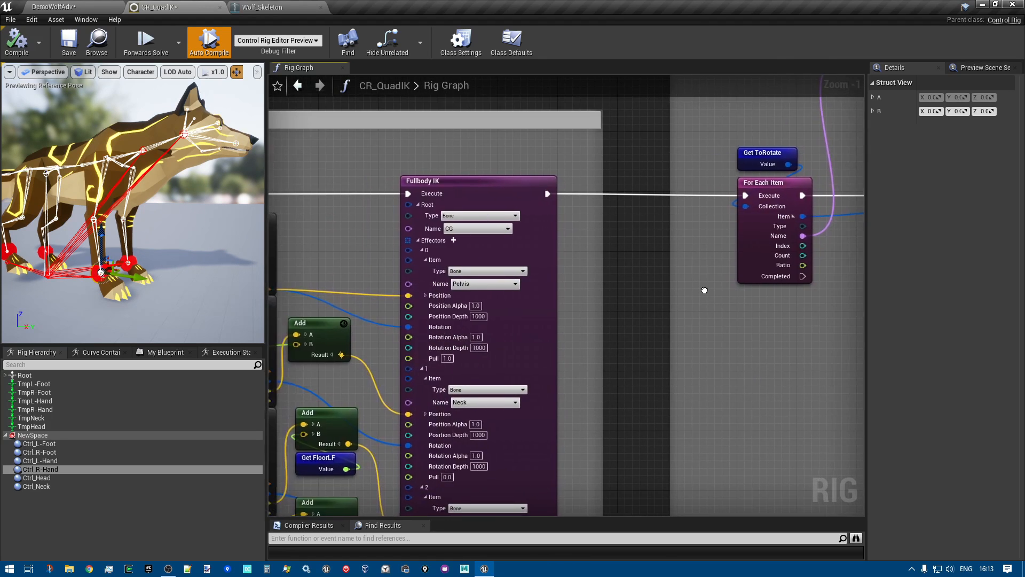
{"action": "right_click_drag", "start_coordinate": [592, 454], "coordinate": [653, 74]}
{"action": "right_click_drag", "start_coordinate": [711, 479], "coordinate": [712, 94]}
{"action": "scroll", "coordinate": [685, 231], "scroll_direction": "up", "scroll_amount": 1}
{"action": "right_click_drag", "start_coordinate": [681, 233], "coordinate": [662, 326]}
{"action": "right_click_drag", "start_coordinate": [499, 327], "coordinate": [499, 329]}
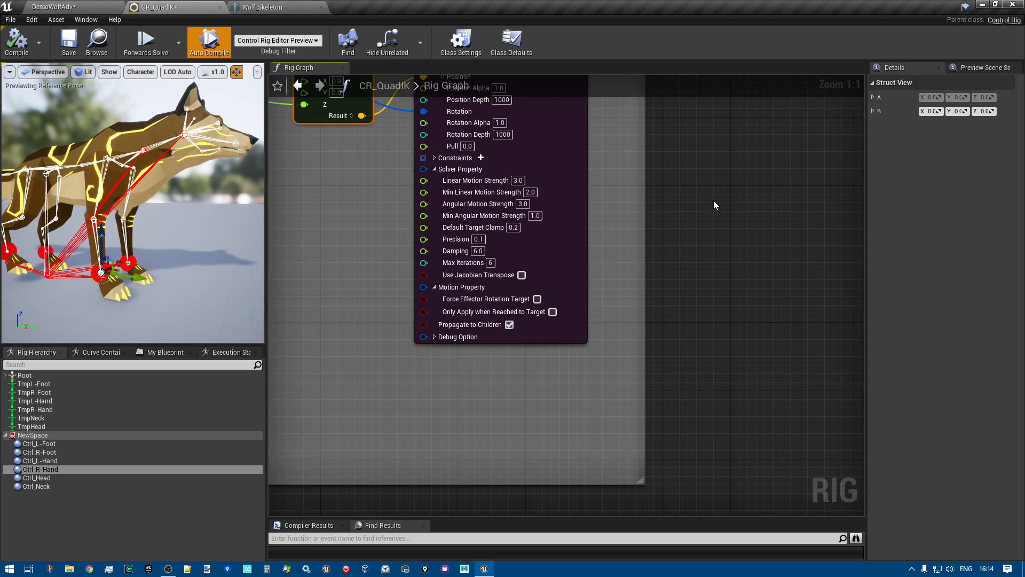
Return to the Fix End effectors rotation section and select its For Each Item and Get ToRotate nodes in turn
{"action": "right_click_drag", "start_coordinate": [737, 208], "coordinate": [586, 510]}
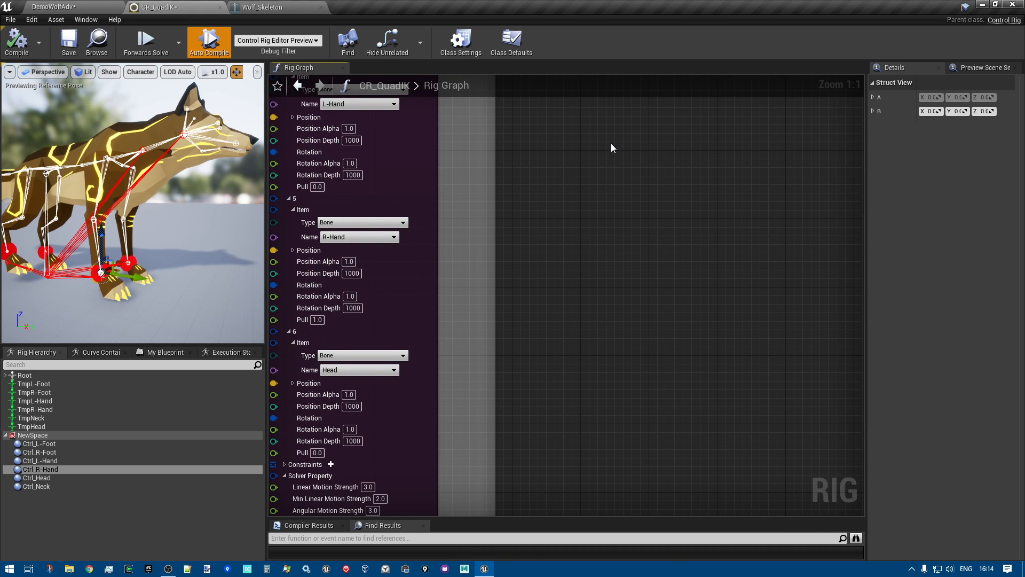
{"action": "right_click_drag", "start_coordinate": [719, 185], "coordinate": [541, 514]}
{"action": "scroll", "coordinate": [542, 263], "scroll_direction": "down", "scroll_amount": 3}
{"action": "right_click_drag", "start_coordinate": [542, 263], "coordinate": [469, 442]}
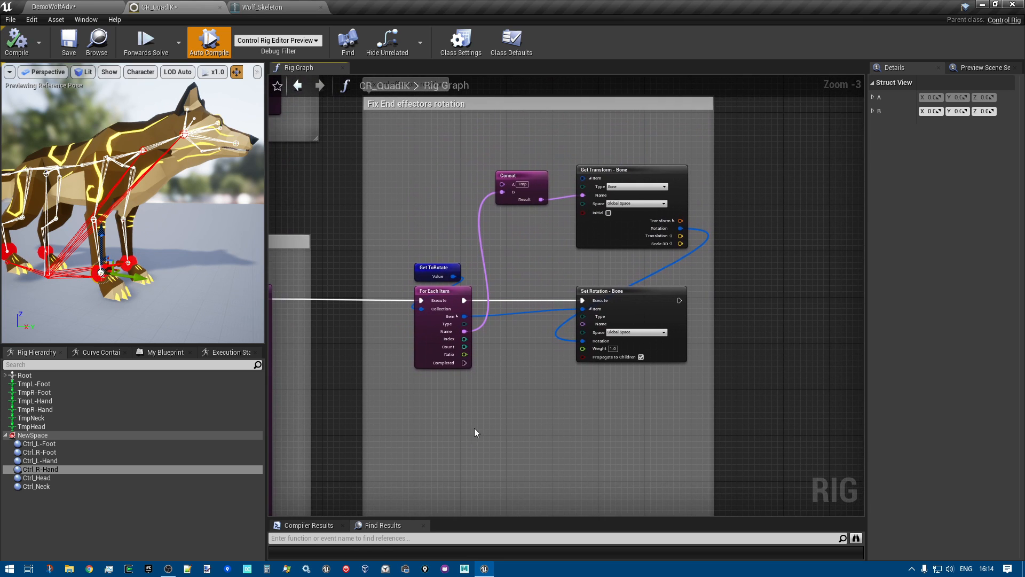
{"action": "scroll", "coordinate": [561, 227], "scroll_direction": "up", "scroll_amount": 3}
{"action": "mouse_move", "coordinate": [510, 268]}
{"action": "right_mouse_down"}
{"action": "mouse_move", "coordinate": [533, 222]}
{"action": "mouse_move", "coordinate": [526, 256]}
{"action": "right_mouse_up"}
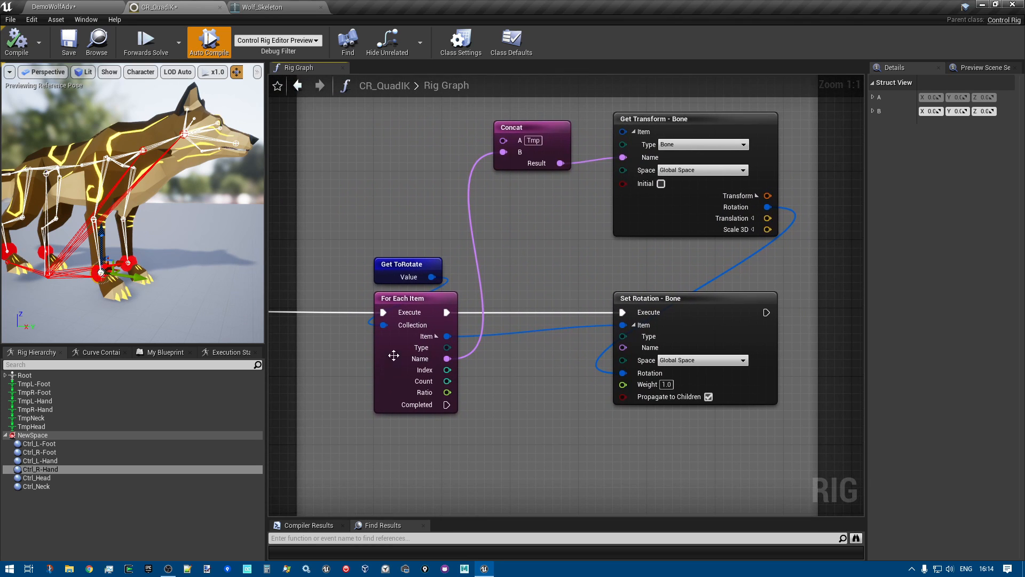
{"action": "left_click", "coordinate": [414, 297]}
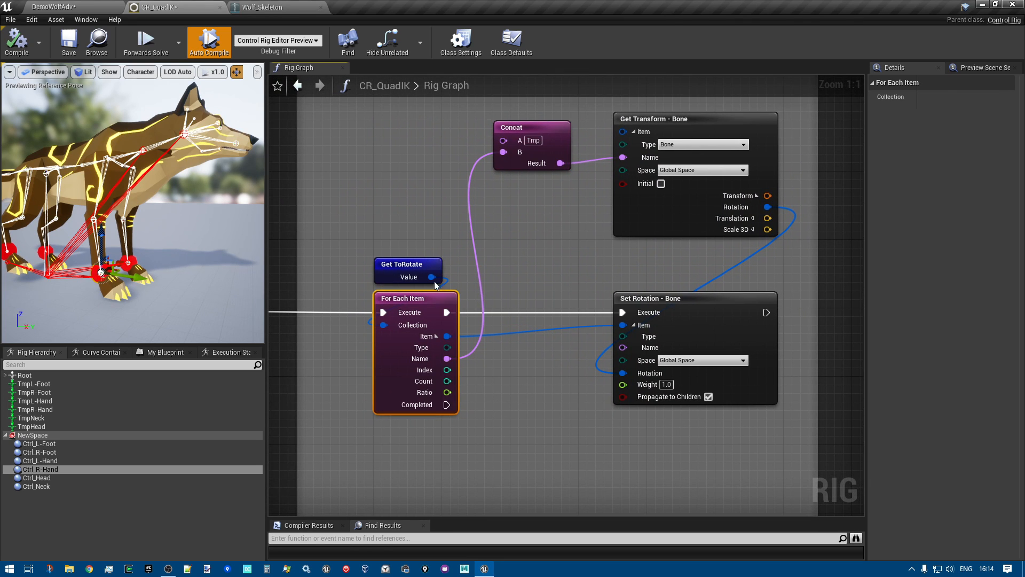
{"action": "left_click", "coordinate": [384, 264]}
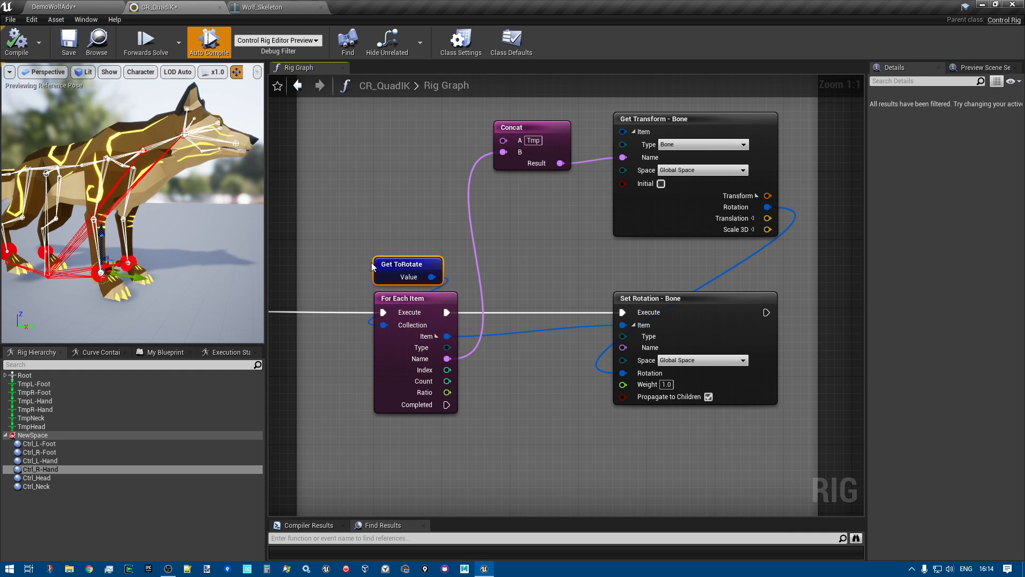
Locate the Items node feeding Set ToRotate in the initialisation section and select it to review its bone list
{"action": "scroll", "coordinate": [393, 271], "scroll_direction": "down", "scroll_amount": 4}
{"action": "right_click_drag", "start_coordinate": [379, 233], "coordinate": [863, 444]}
{"action": "mouse_move", "coordinate": [339, 171]}
{"action": "right_mouse_down"}
{"action": "mouse_move", "coordinate": [552, 197]}
{"action": "mouse_move", "coordinate": [732, 483]}
{"action": "right_mouse_up"}
{"action": "right_click_drag", "start_coordinate": [424, 150], "coordinate": [726, 360]}
{"action": "scroll", "coordinate": [634, 263], "scroll_direction": "up", "scroll_amount": 4}
{"action": "right_click_drag", "start_coordinate": [645, 200], "coordinate": [601, 294]}
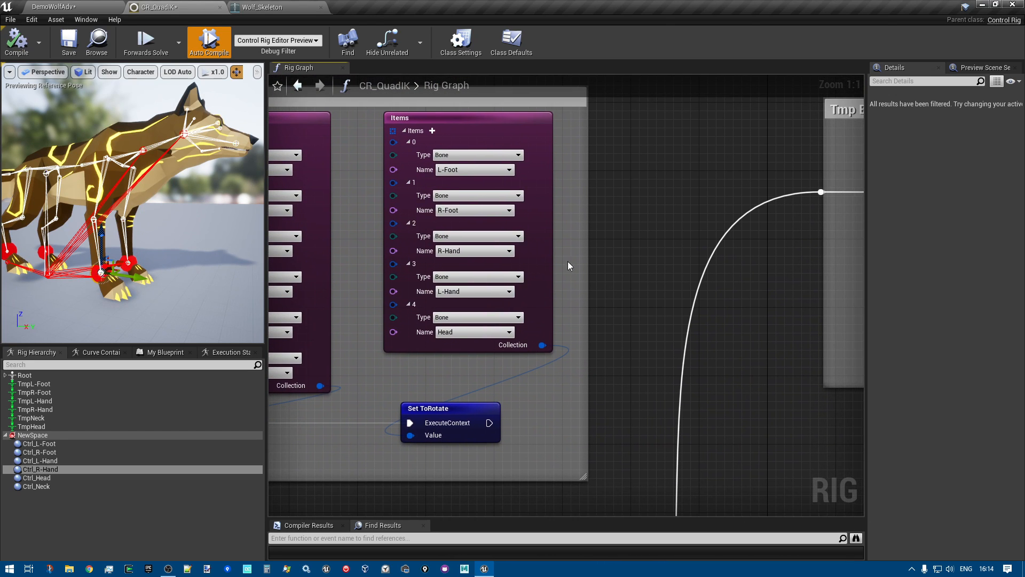
{"action": "left_click", "coordinate": [394, 118]}
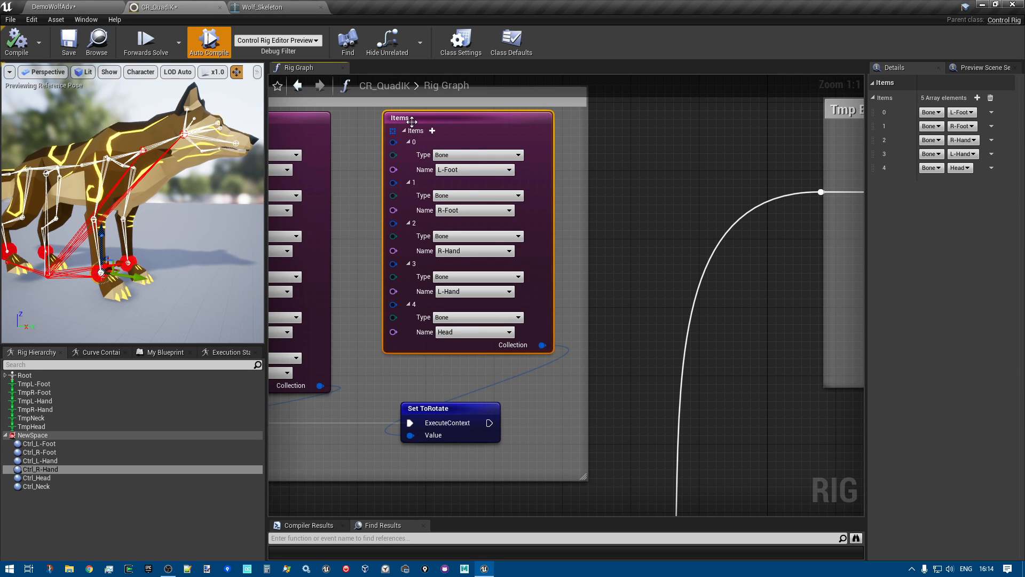
{"action": "right_click_drag", "start_coordinate": [356, 144], "coordinate": [389, 180]}
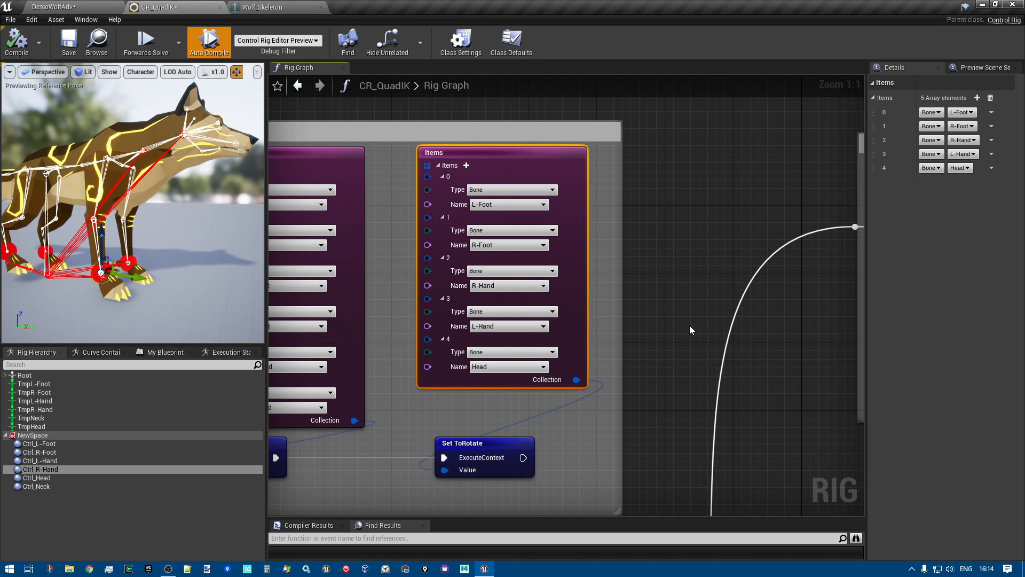
Go back to Fix End effectors rotation, examine the Concat, Get Transform and Set Rotation nodes, and select For Each Item
{"action": "scroll", "coordinate": [666, 331], "scroll_direction": "down", "scroll_amount": 3}
{"action": "right_click_drag", "start_coordinate": [737, 379], "coordinate": [423, 106]}
{"action": "mouse_move", "coordinate": [638, 469]}
{"action": "right_mouse_down"}
{"action": "mouse_move", "coordinate": [270, 156]}
{"action": "mouse_move", "coordinate": [539, 427]}
{"action": "mouse_move", "coordinate": [270, 193]}
{"action": "right_mouse_up"}
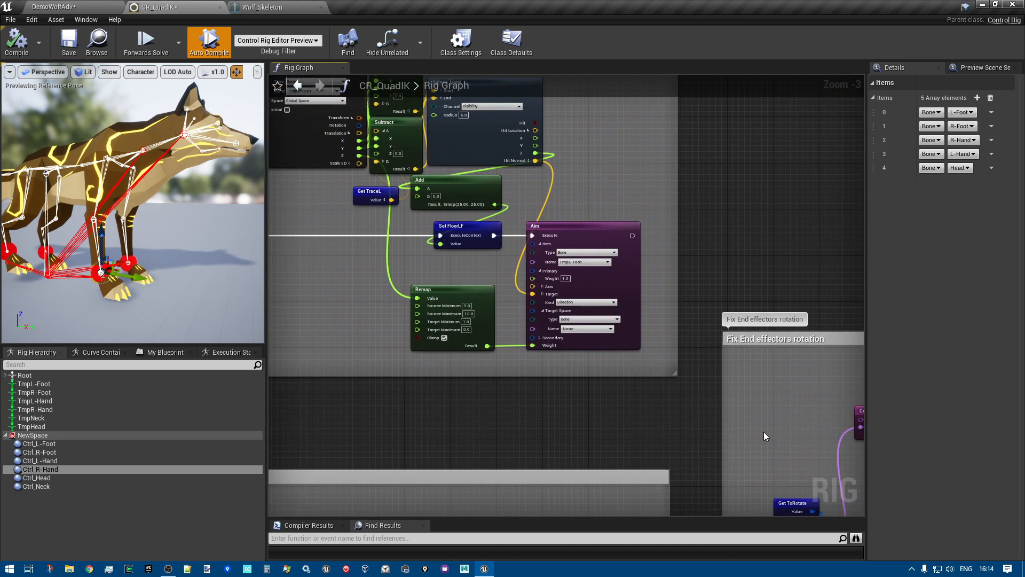
{"action": "right_click_drag", "start_coordinate": [766, 436], "coordinate": [518, 216]}
{"action": "scroll", "coordinate": [629, 382], "scroll_direction": "up", "scroll_amount": 2}
{"action": "right_click_drag", "start_coordinate": [550, 394], "coordinate": [508, 394]}
{"action": "right_click_drag", "start_coordinate": [530, 237], "coordinate": [496, 276]}
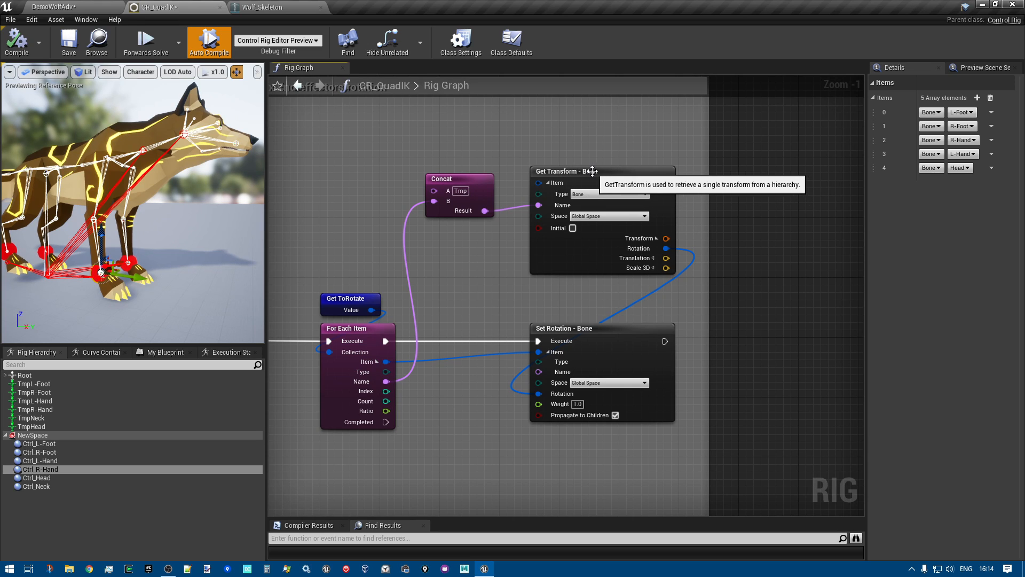
{"action": "right_click_drag", "start_coordinate": [439, 300], "coordinate": [439, 254]}
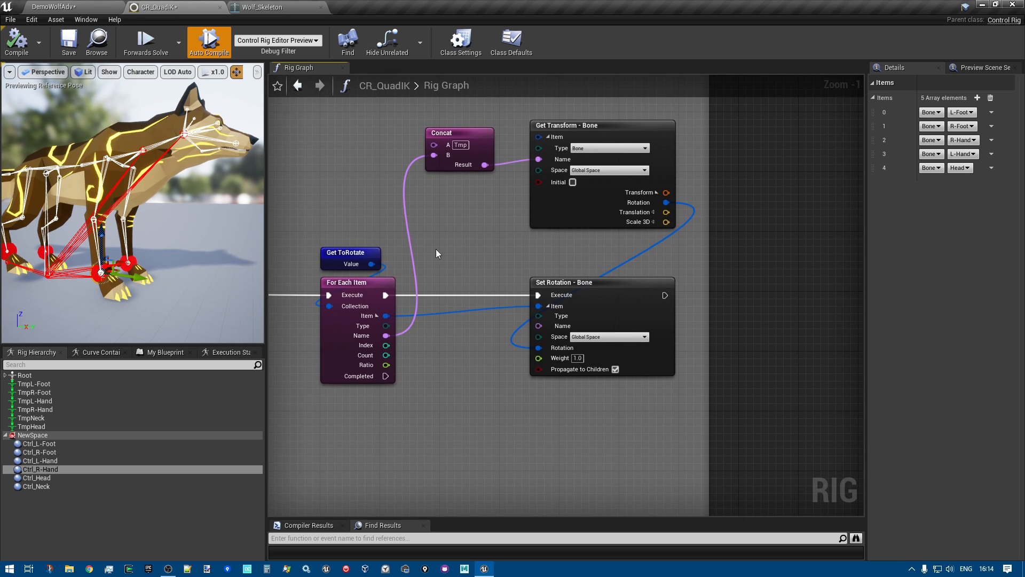
{"action": "left_click", "coordinate": [331, 338]}
Examine the Aim node for TmpL-Foot and its link from the foot trace's Hit Normal output
{"action": "scroll", "coordinate": [332, 339], "scroll_direction": "down", "scroll_amount": 4}
{"action": "right_click_drag", "start_coordinate": [331, 339], "coordinate": [758, 538]}
{"action": "scroll", "coordinate": [655, 403], "scroll_direction": "up", "scroll_amount": 4}
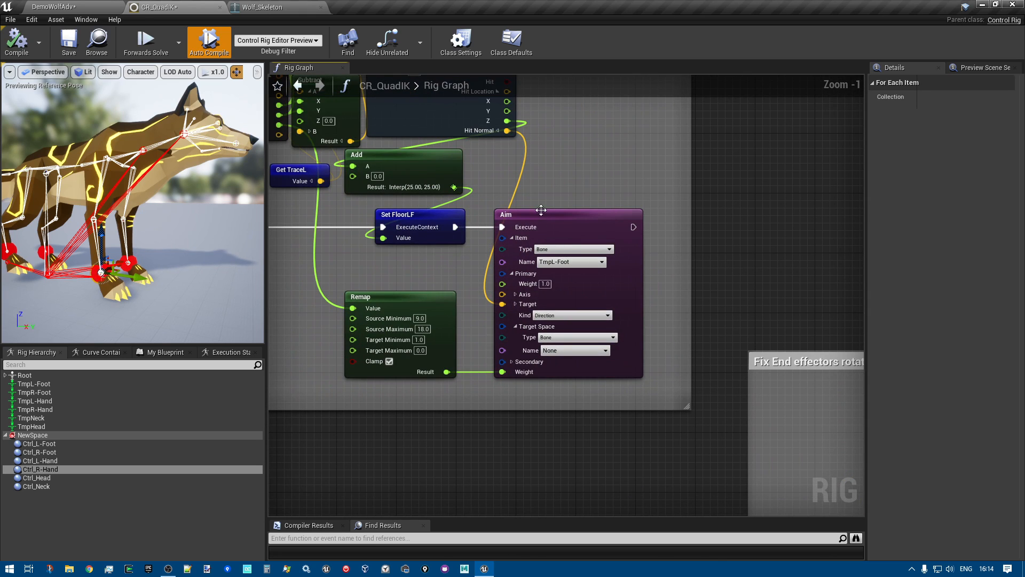
{"action": "right_click_drag", "start_coordinate": [491, 164], "coordinate": [494, 205]}
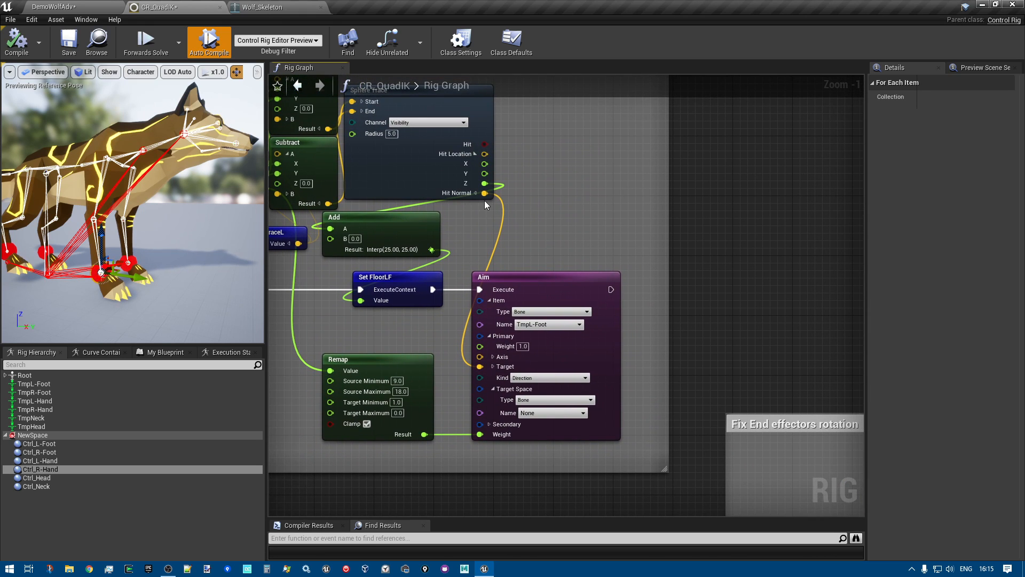
{"action": "scroll", "coordinate": [568, 359], "scroll_direction": "up", "scroll_amount": 1}
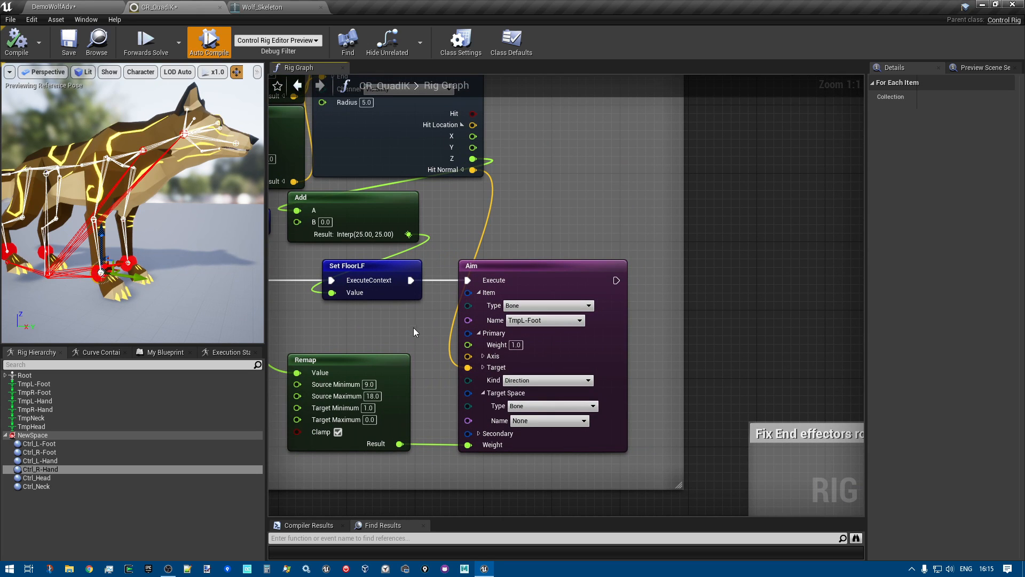
Return to the Fix End effectors rotation section and examine the Set Rotation node against the feet in the preview
{"action": "right_click_drag", "start_coordinate": [663, 362], "coordinate": [304, 120]}
{"action": "right_click_drag", "start_coordinate": [662, 452], "coordinate": [499, 241]}
{"action": "scroll", "coordinate": [498, 241], "scroll_direction": "down", "scroll_amount": 2}
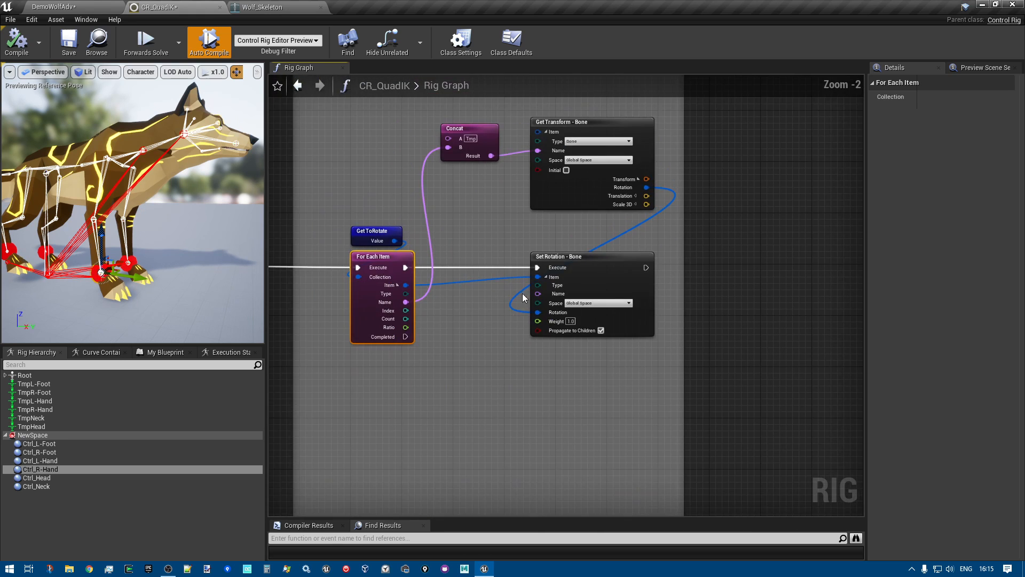
{"action": "right_click_drag", "start_coordinate": [487, 319], "coordinate": [458, 295]}
{"action": "scroll", "coordinate": [521, 249], "scroll_direction": "up", "scroll_amount": 2}
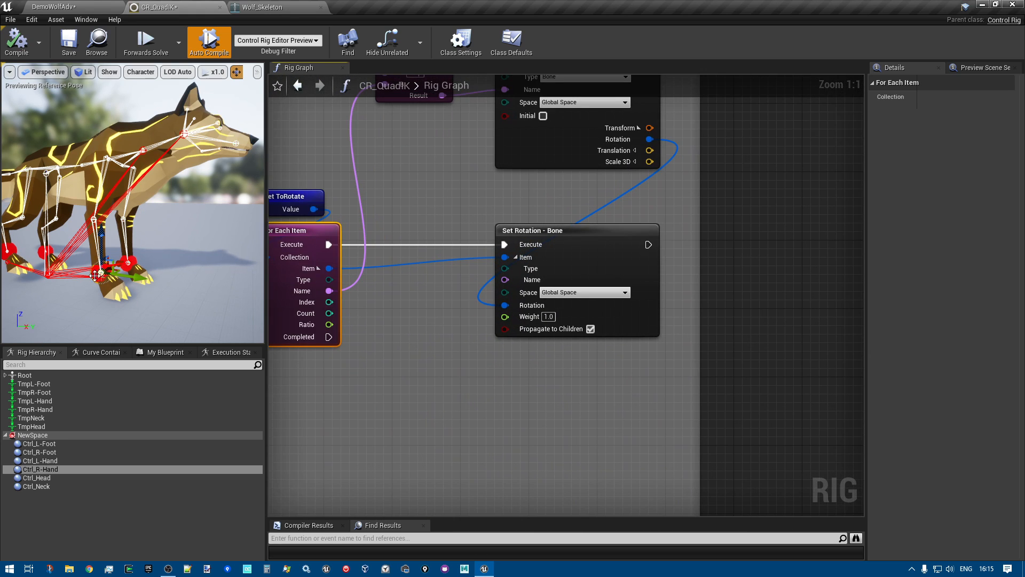
{"action": "scroll", "coordinate": [507, 383], "scroll_direction": "down", "scroll_amount": 8}
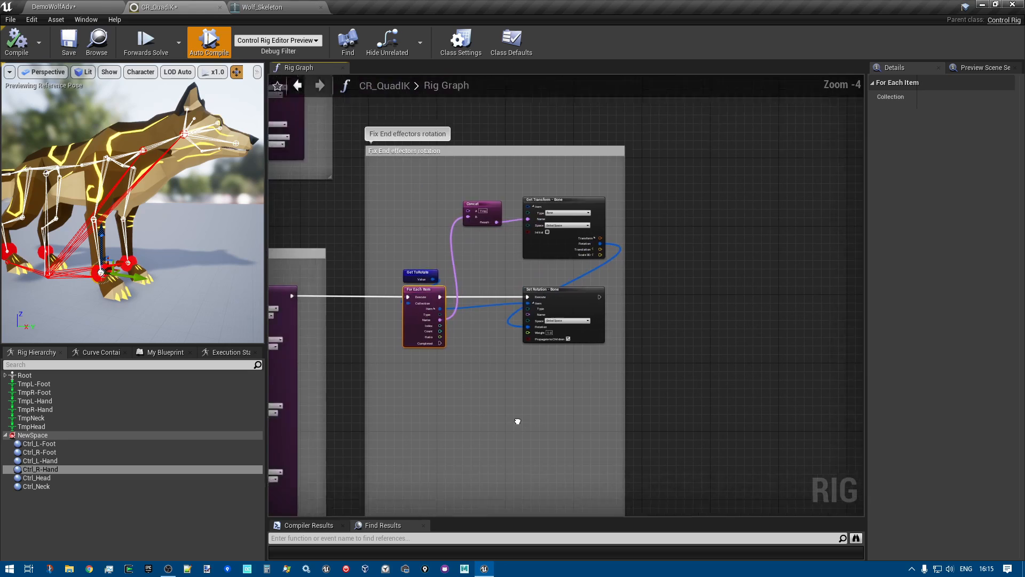
Review the whole FBIK section and inspect the Fullbody IK node's hand and Head effectors and solver settings
{"action": "right_click_drag", "start_coordinate": [628, 386], "coordinate": [374, 214]}
{"action": "scroll", "coordinate": [800, 492], "scroll_direction": "down", "scroll_amount": 2}
{"action": "scroll", "coordinate": [374, 214], "scroll_direction": "up", "scroll_amount": 4}
{"action": "right_click_drag", "start_coordinate": [481, 362], "coordinate": [416, 389]}
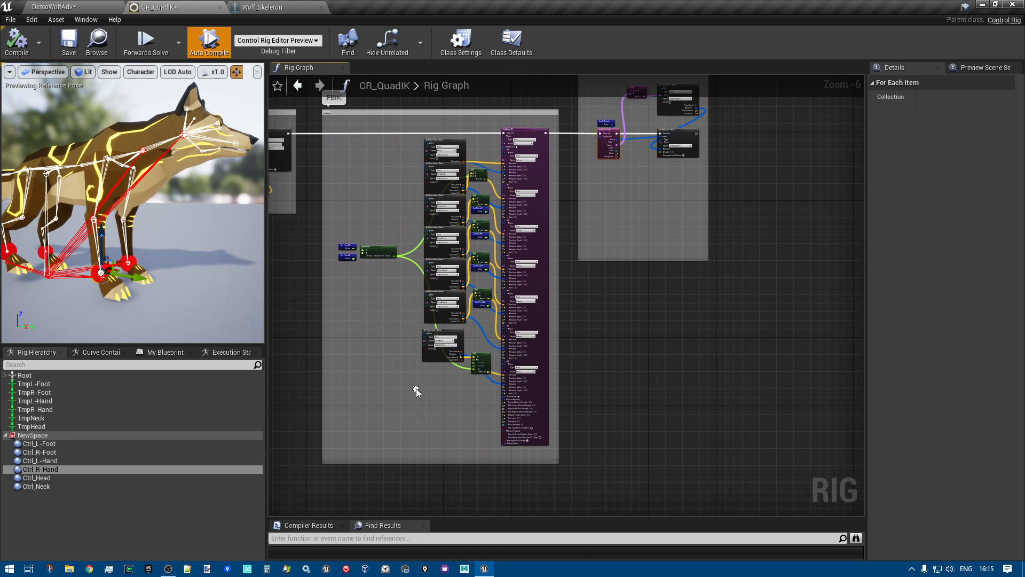
{"action": "scroll", "coordinate": [496, 396], "scroll_direction": "up", "scroll_amount": 4}
{"action": "right_click_drag", "start_coordinate": [673, 342], "coordinate": [622, 456]}
{"action": "scroll", "coordinate": [657, 368], "scroll_direction": "up", "scroll_amount": 2}
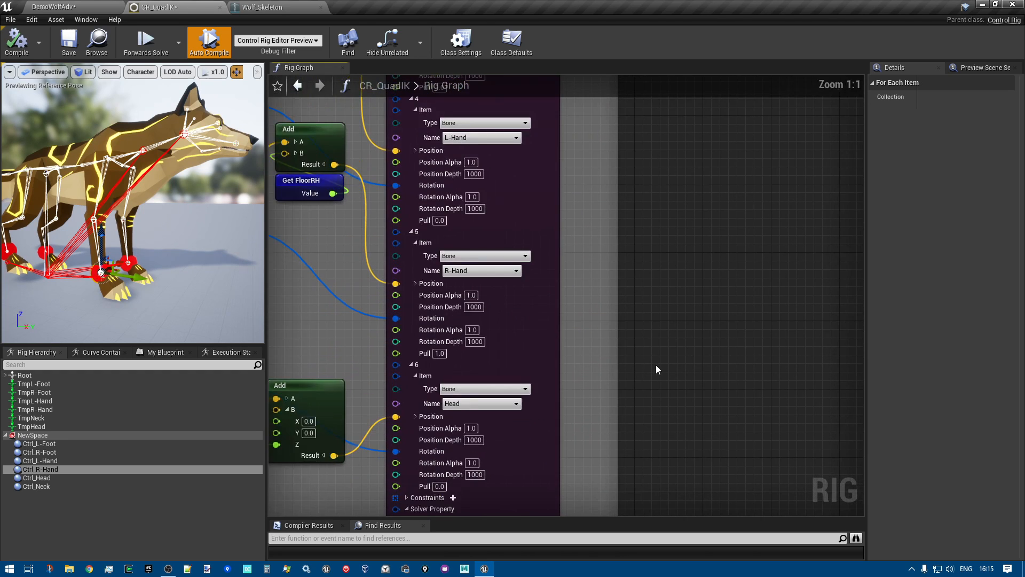
{"action": "right_click_drag", "start_coordinate": [656, 347], "coordinate": [689, 205]}
{"action": "scroll", "coordinate": [657, 358], "scroll_direction": "down", "scroll_amount": 2}
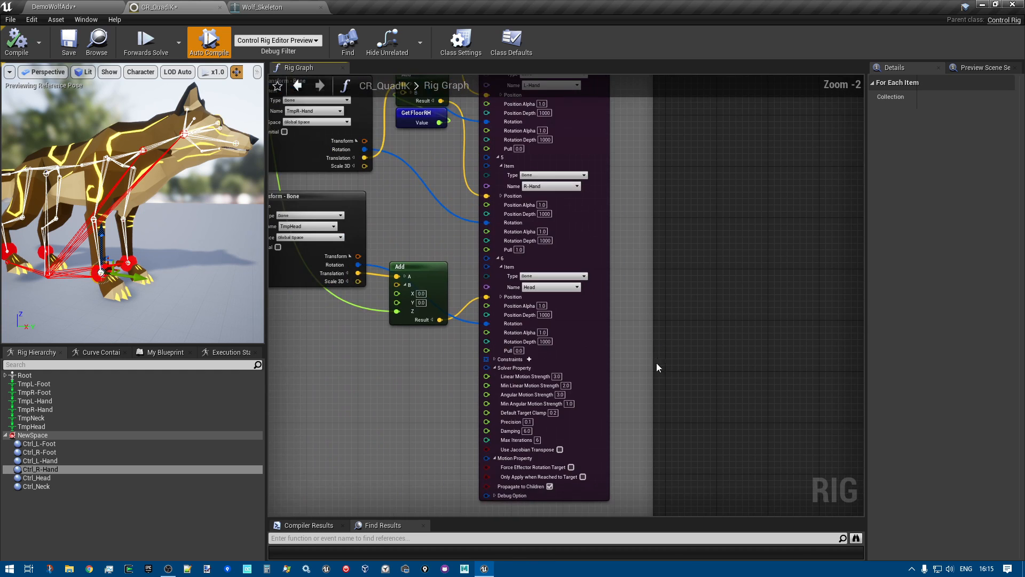
Examine the Fullbody IK node from its Pelvis effector down to the Solver Property settings and select the node
{"action": "right_click_drag", "start_coordinate": [661, 325], "coordinate": [688, 576]}
{"action": "right_click_drag", "start_coordinate": [588, 199], "coordinate": [577, 295]}
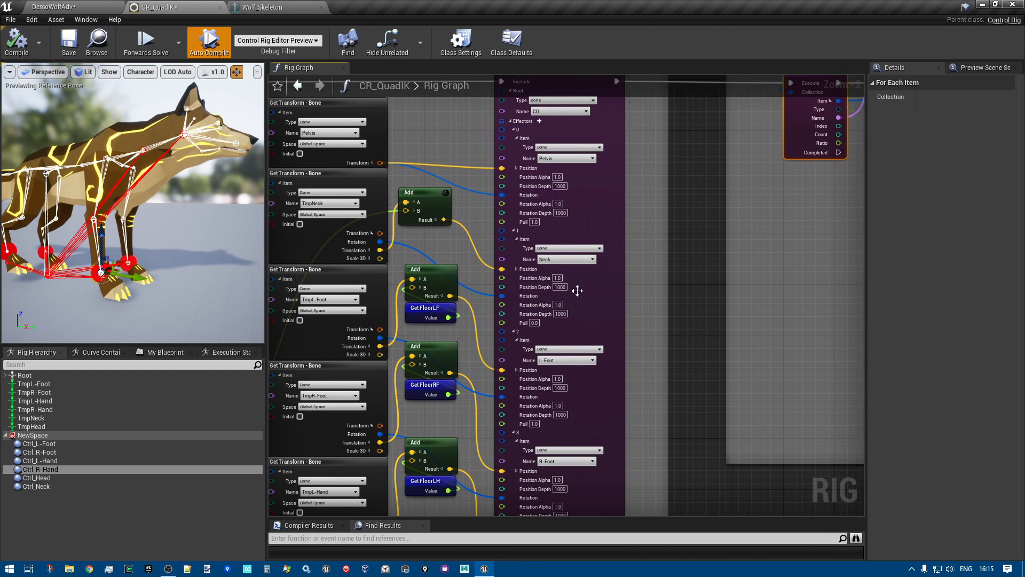
{"action": "right_click_drag", "start_coordinate": [690, 432], "coordinate": [700, 142]}
{"action": "right_click_drag", "start_coordinate": [693, 462], "coordinate": [687, 206]}
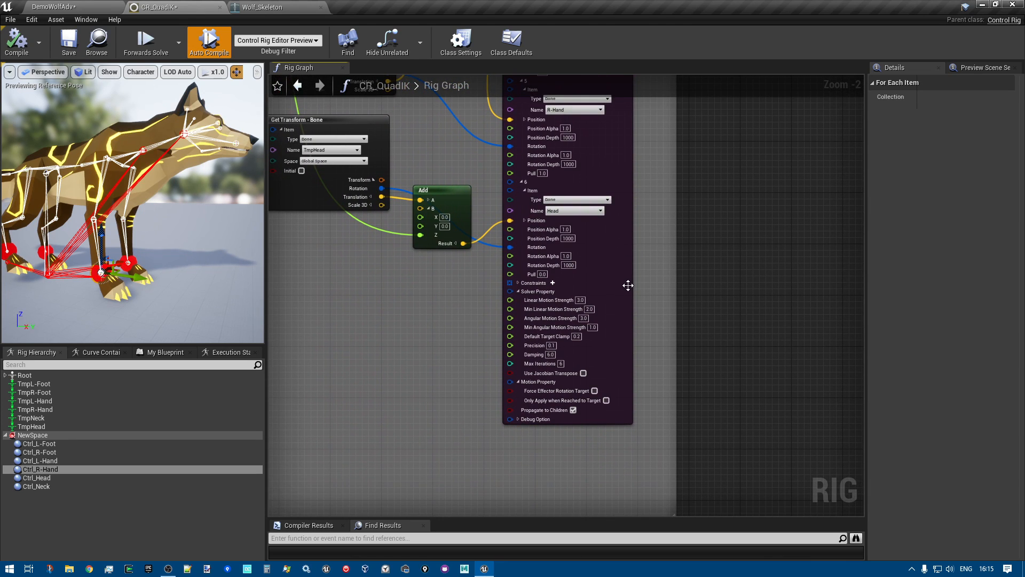
{"action": "scroll", "coordinate": [630, 348], "scroll_direction": "up", "scroll_amount": 2}
{"action": "left_click", "coordinate": [614, 344]}
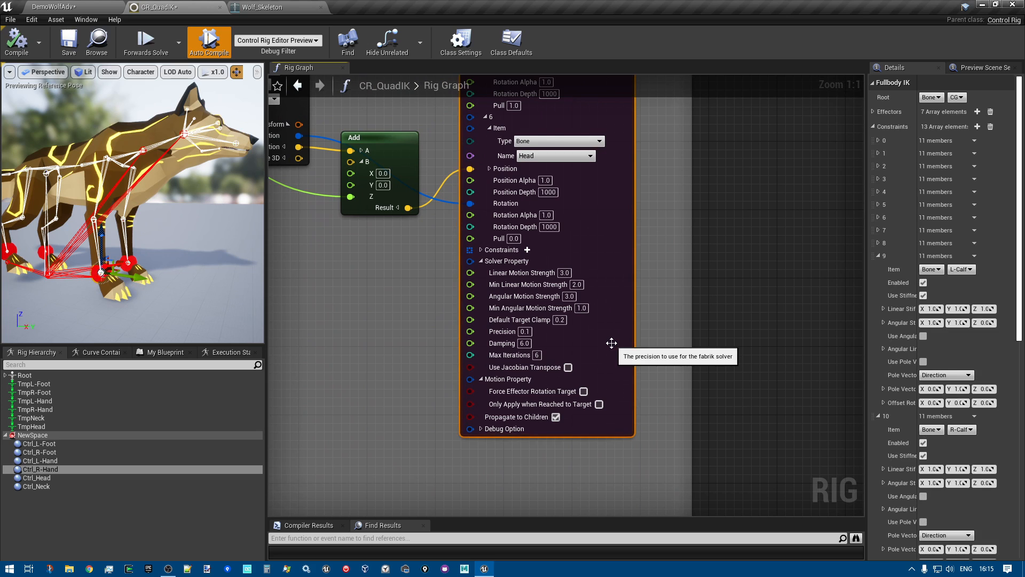
Expand the Fullbody IK node's Constraints in the graph and reselect the node to show its details
{"action": "right_click_drag", "start_coordinate": [62, 208], "coordinate": [47, 207]}
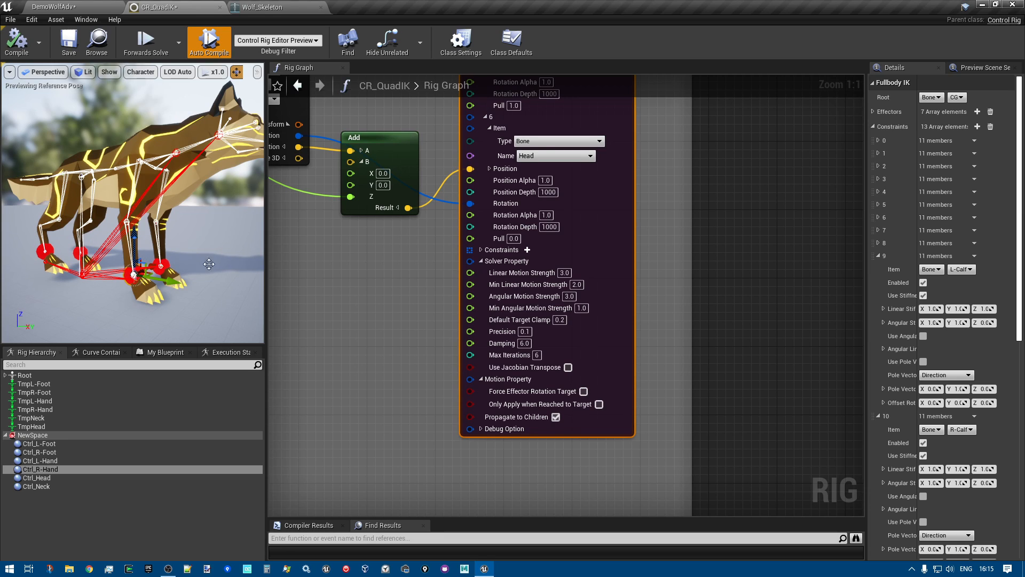
{"action": "left_click", "coordinate": [481, 250]}
{"action": "left_click_drag", "start_coordinate": [168, 314], "coordinate": [217, 311]}
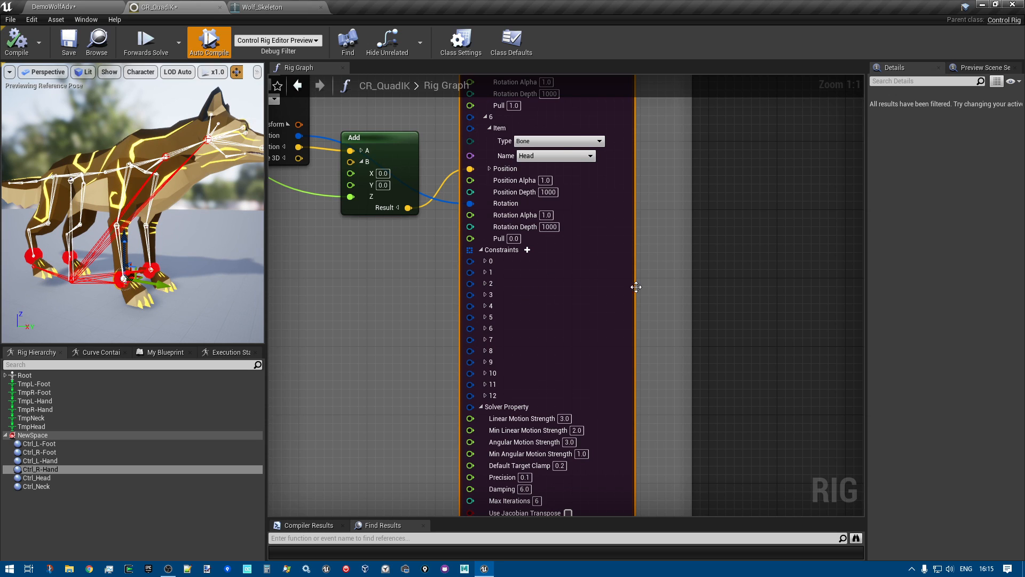
{"action": "right_click_drag", "start_coordinate": [784, 303], "coordinate": [744, 287]}
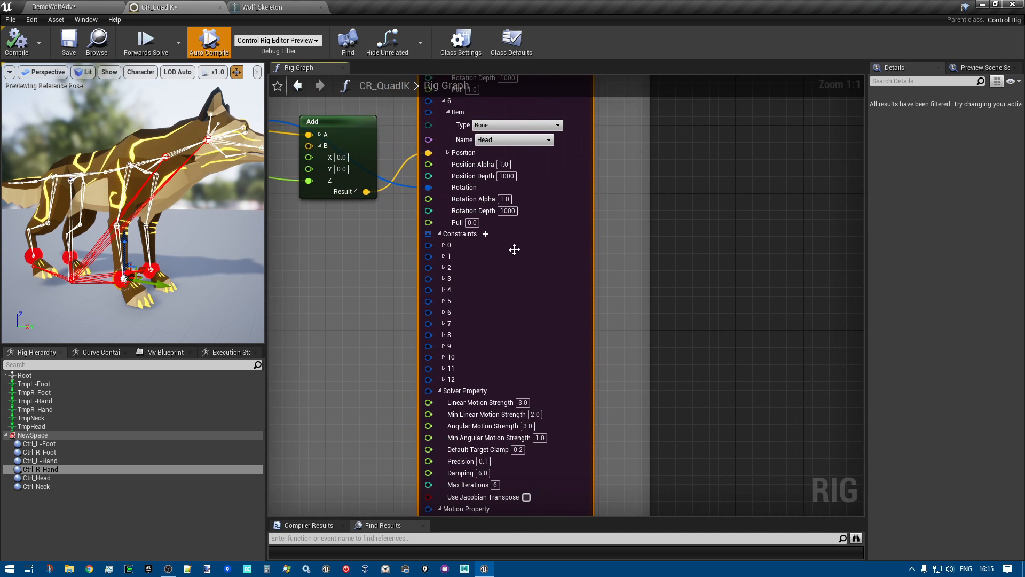
{"action": "left_click", "coordinate": [559, 271]}
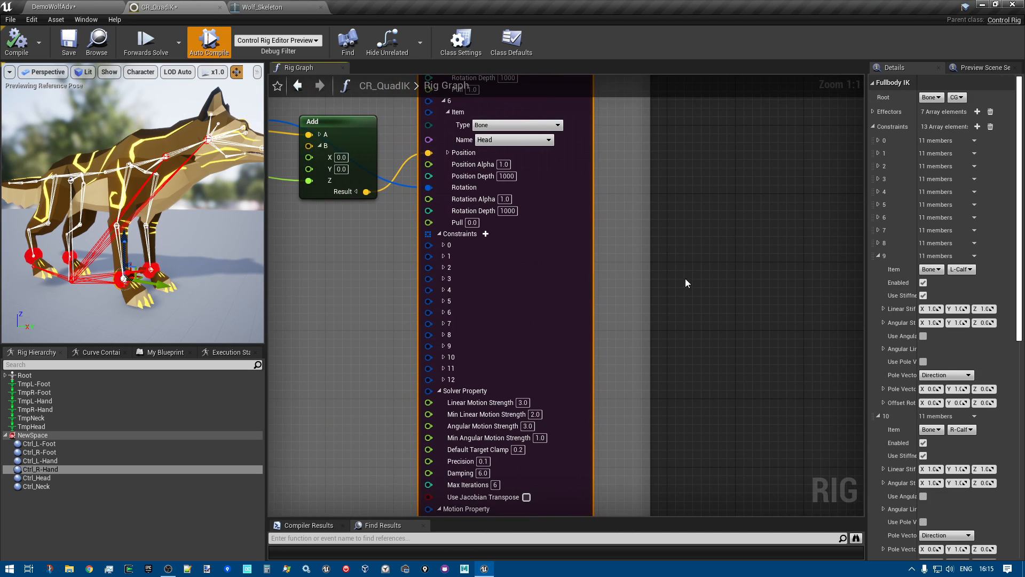
Expand constraints 0 and 1 in the Fullbody IK details and make the details area wider to read the forearm stiffness settings
{"action": "left_click", "coordinate": [877, 139]}
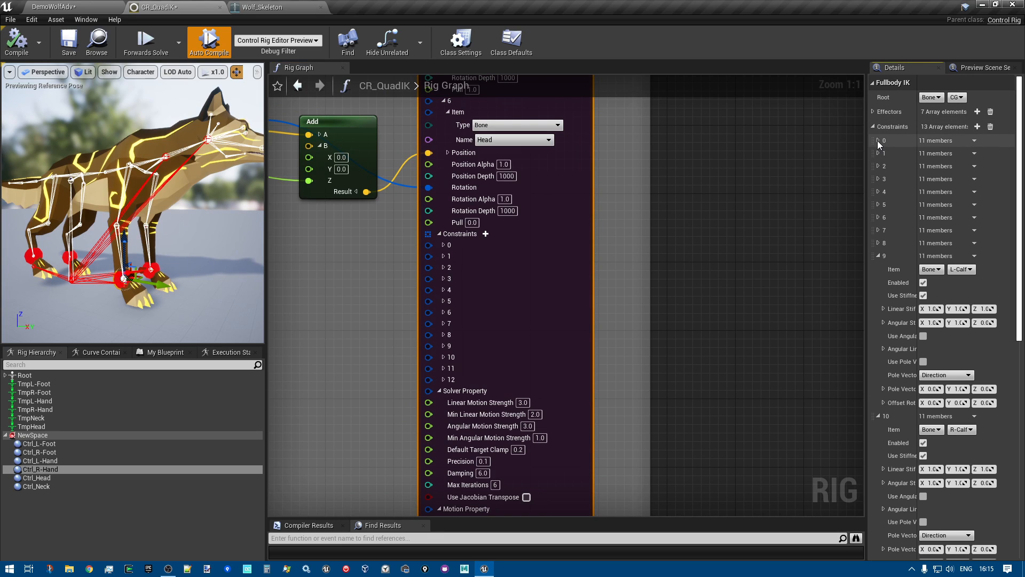
{"action": "left_click", "coordinate": [878, 140]}
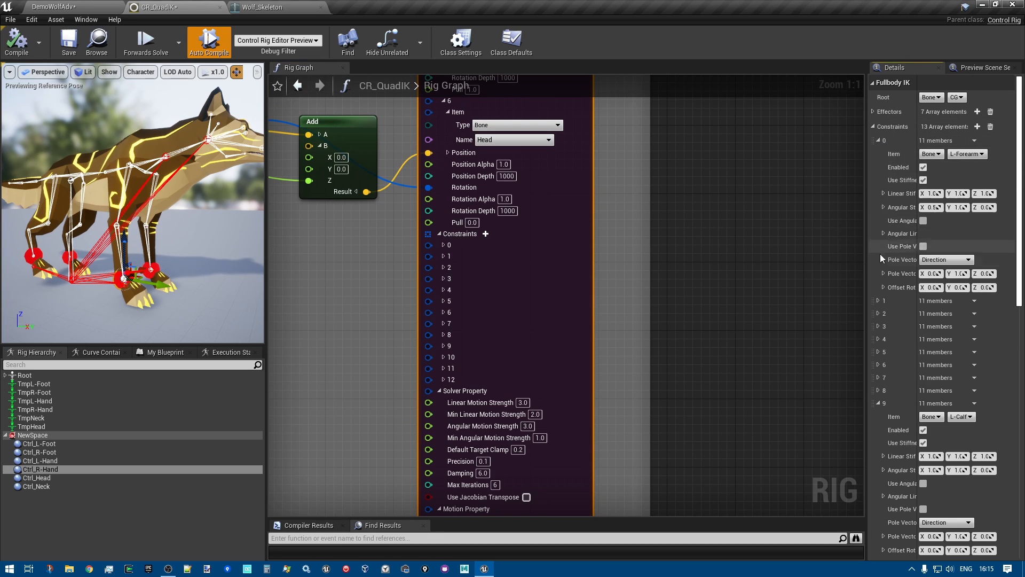
{"action": "left_click", "coordinate": [879, 300]}
{"action": "right_click_drag", "start_coordinate": [786, 322], "coordinate": [810, 320]}
{"action": "left_click", "coordinate": [578, 229]}
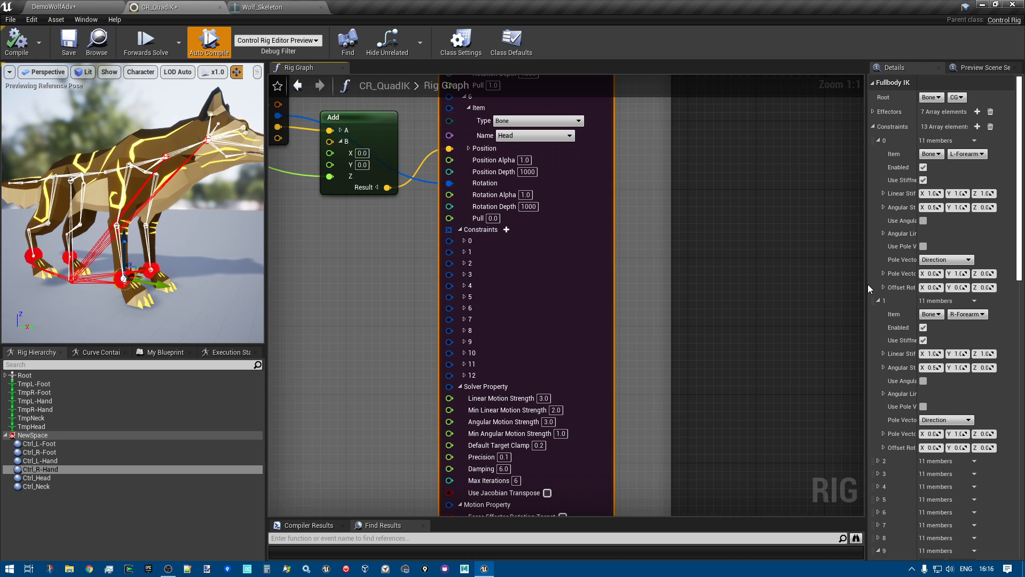
{"action": "left_click_drag", "start_coordinate": [865, 283], "coordinate": [779, 284]}
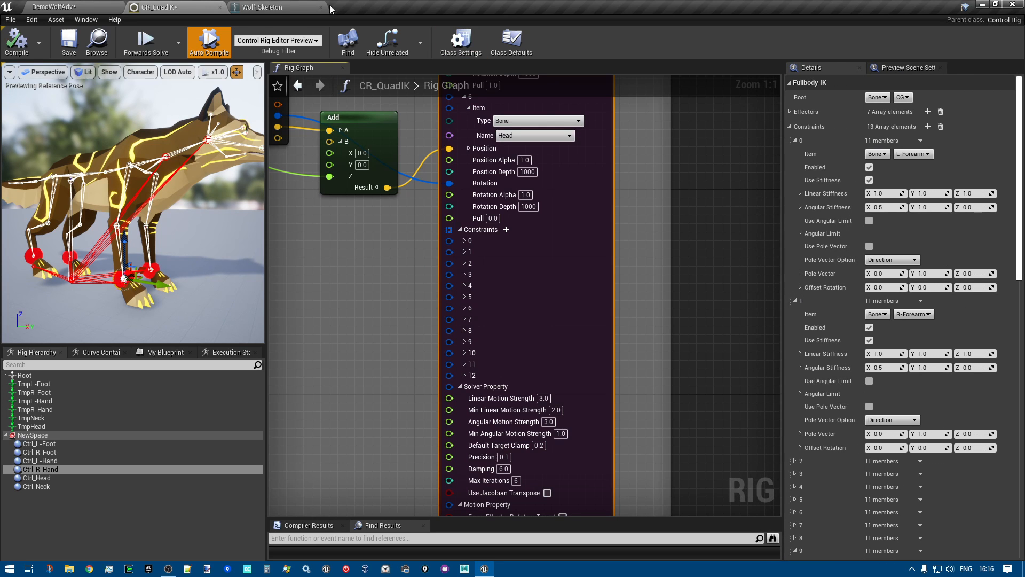
Switch to Wolf_Skeleton, select the L-UpperArm bone and examine it on the wolf's front leg
{"action": "left_click", "coordinate": [274, 6]}
{"action": "right_click_drag", "start_coordinate": [354, 233], "coordinate": [345, 265]}
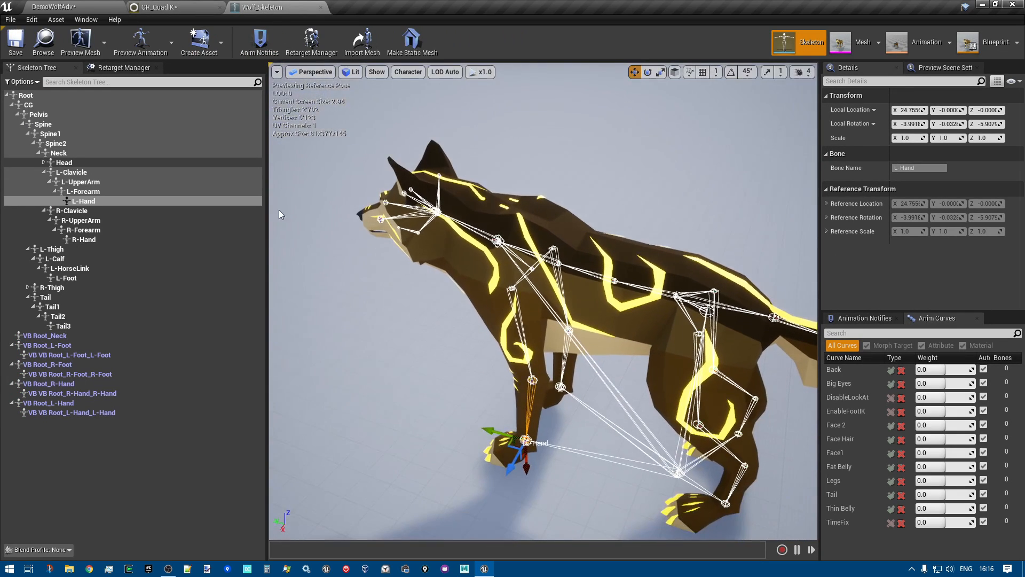
{"action": "left_click", "coordinate": [76, 173]}
{"action": "left_click", "coordinate": [79, 182]}
{"action": "key", "text": "f"}
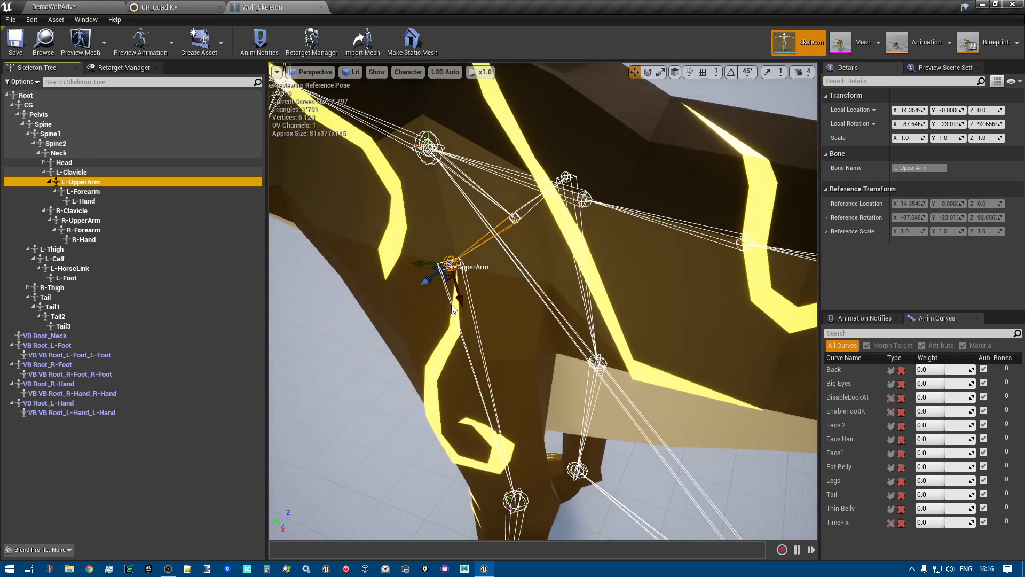
{"action": "right_click_drag", "start_coordinate": [576, 316], "coordinate": [475, 328]}
{"action": "key", "text": "a"}
{"action": "key", "text": "s"}
{"action": "key", "text": "d"}
{"action": "key", "text": "a"}
{"action": "key", "text": "w"}
{"action": "key", "text": "f"}
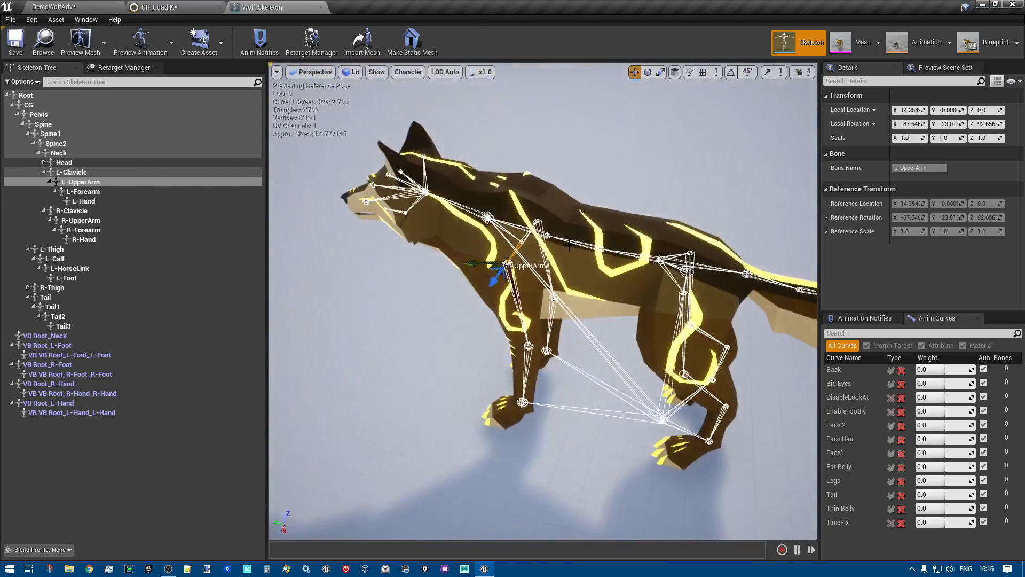
Rotate the L-UpperArm bone slightly, to a local Y rotation of about -25.9°
{"action": "key", "text": "e"}
{"action": "mouse_move", "coordinate": [537, 229]}
{"action": "left_mouse_down"}
{"action": "mouse_move", "coordinate": [536, 239]}
{"action": "mouse_move", "coordinate": [535, 223]}
{"action": "left_mouse_up"}
{"action": "right_click_drag", "start_coordinate": [535, 222], "coordinate": [536, 223]}
{"action": "key", "text": "w"}
{"action": "key", "text": "s"}
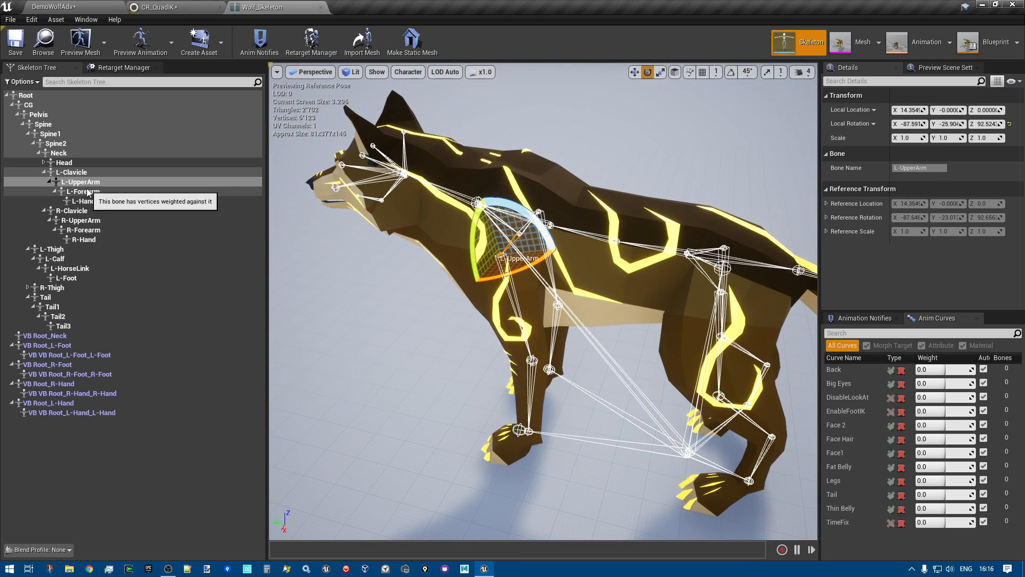
Inspect the axes of the L-Forearm and L-Hand bones using the Move gizmo
{"action": "left_click", "coordinate": [86, 192]}
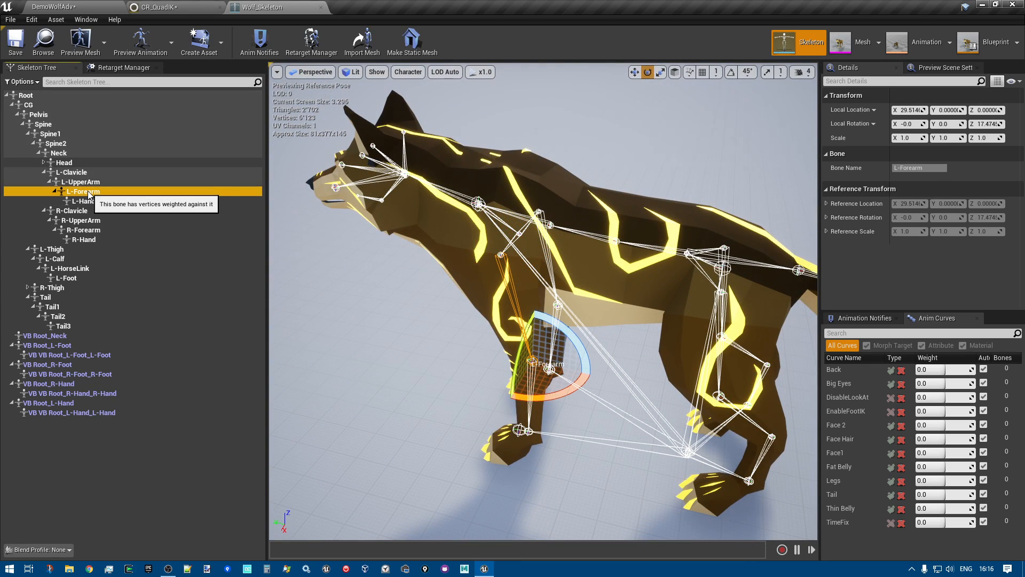
{"action": "left_click", "coordinate": [635, 73]}
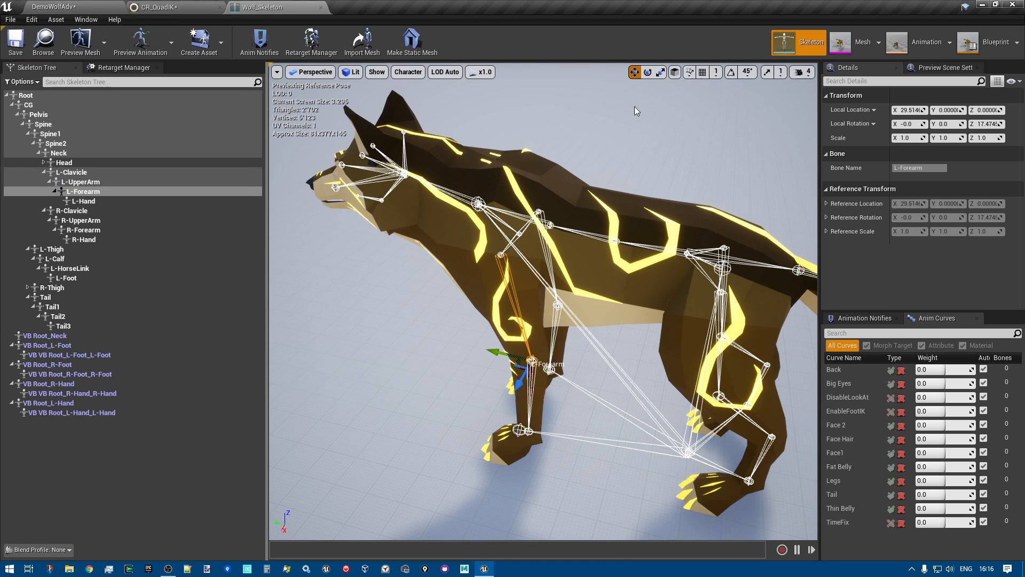
{"action": "right_click_drag", "start_coordinate": [592, 281], "coordinate": [588, 291]}
{"action": "left_click", "coordinate": [83, 201]}
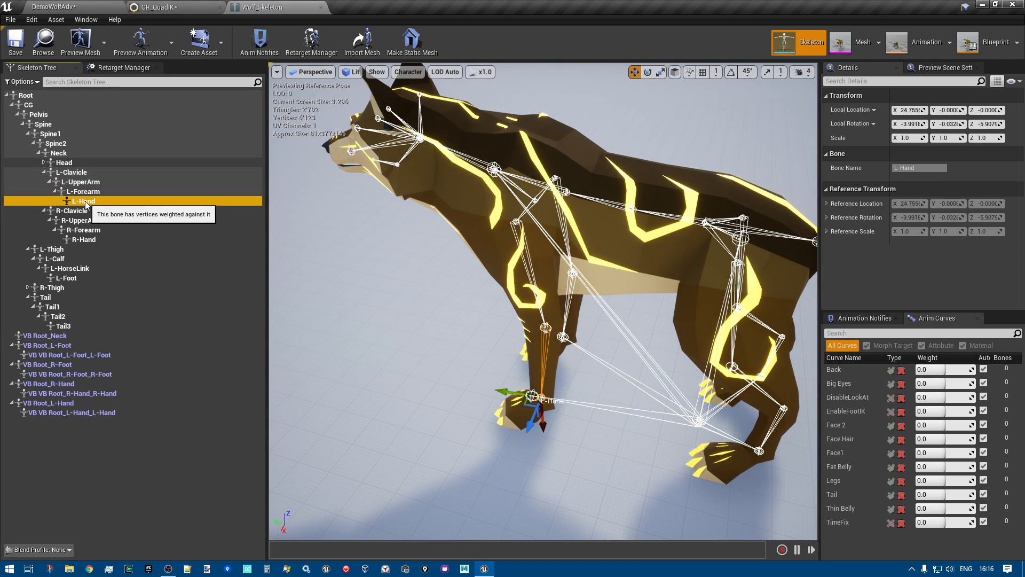
{"action": "right_click_drag", "start_coordinate": [513, 289], "coordinate": [534, 320]}
{"action": "right_click_drag", "start_coordinate": [416, 129], "coordinate": [414, 112]}
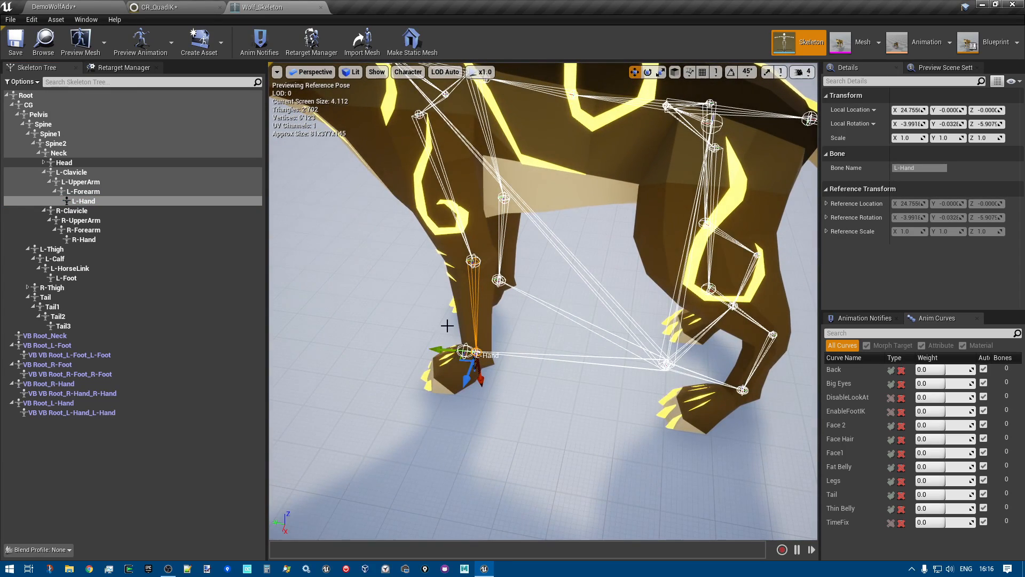
Compare the R-Clavicle and L-Clavicle bones, then inspect L-UpperArm, L-Forearm and L-Hand down the left front leg
{"action": "left_click", "coordinate": [80, 211]}
{"action": "right_click_drag", "start_coordinate": [475, 263], "coordinate": [436, 266]}
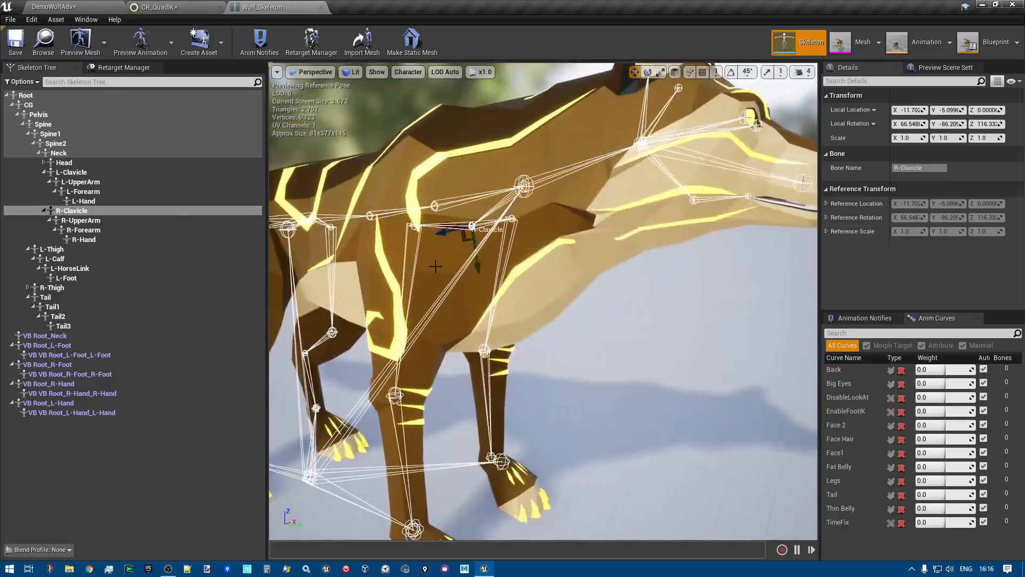
{"action": "left_click", "coordinate": [71, 173]}
{"action": "right_click_drag", "start_coordinate": [567, 251], "coordinate": [406, 277]}
{"action": "left_click", "coordinate": [80, 182]}
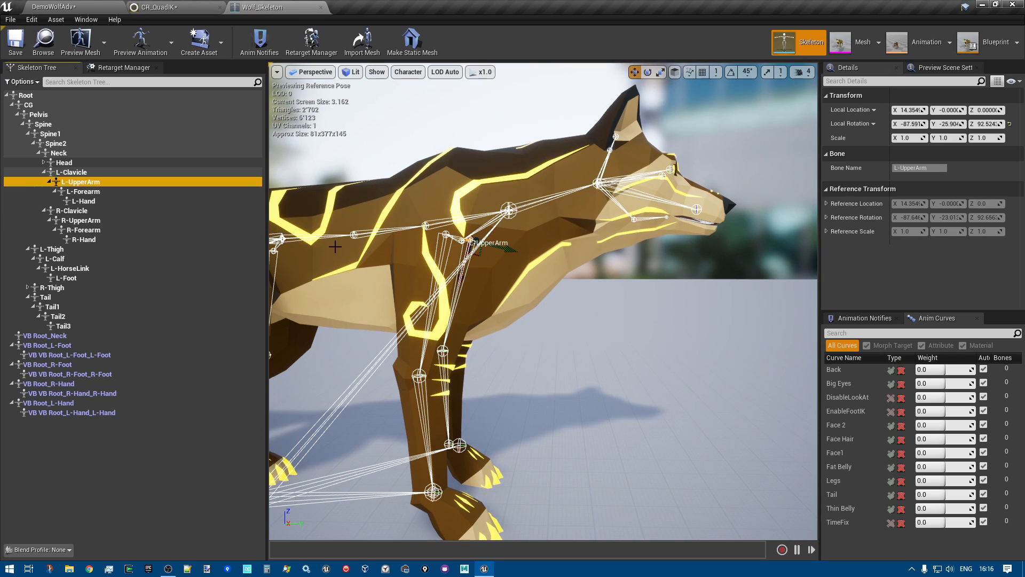
{"action": "left_click", "coordinate": [85, 192]}
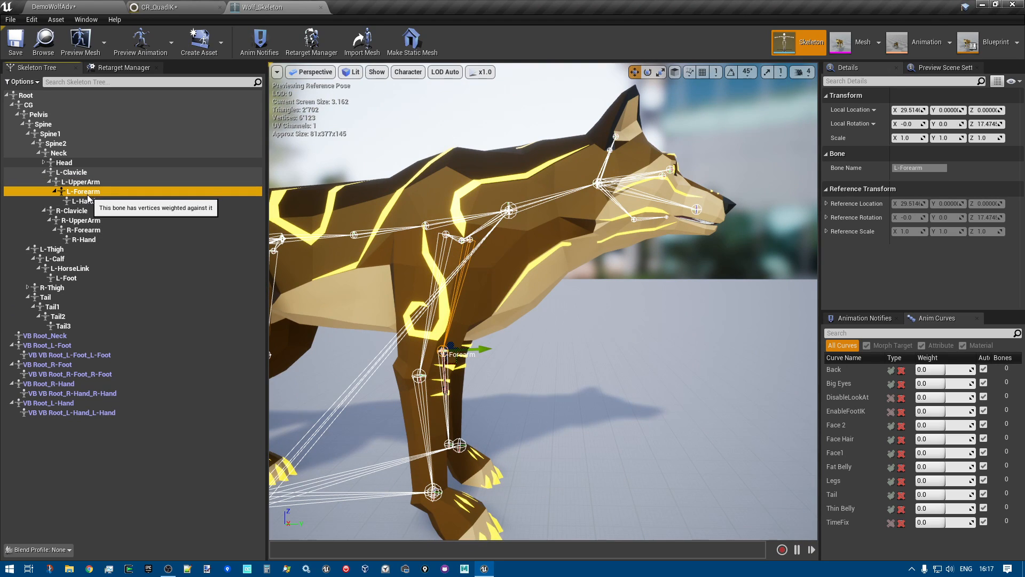
{"action": "left_click", "coordinate": [84, 201]}
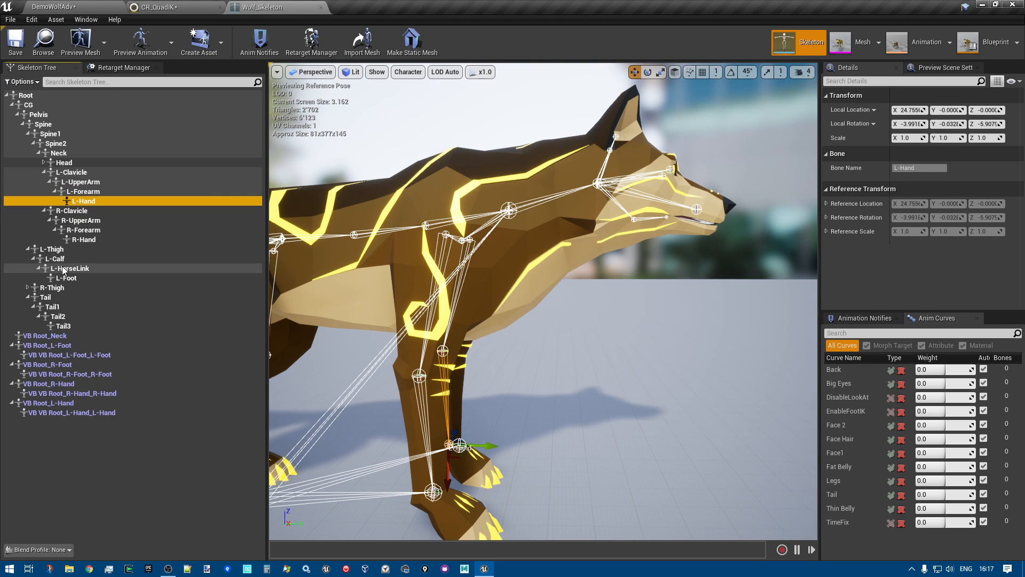
{"action": "right_click_drag", "start_coordinate": [611, 350], "coordinate": [455, 325]}
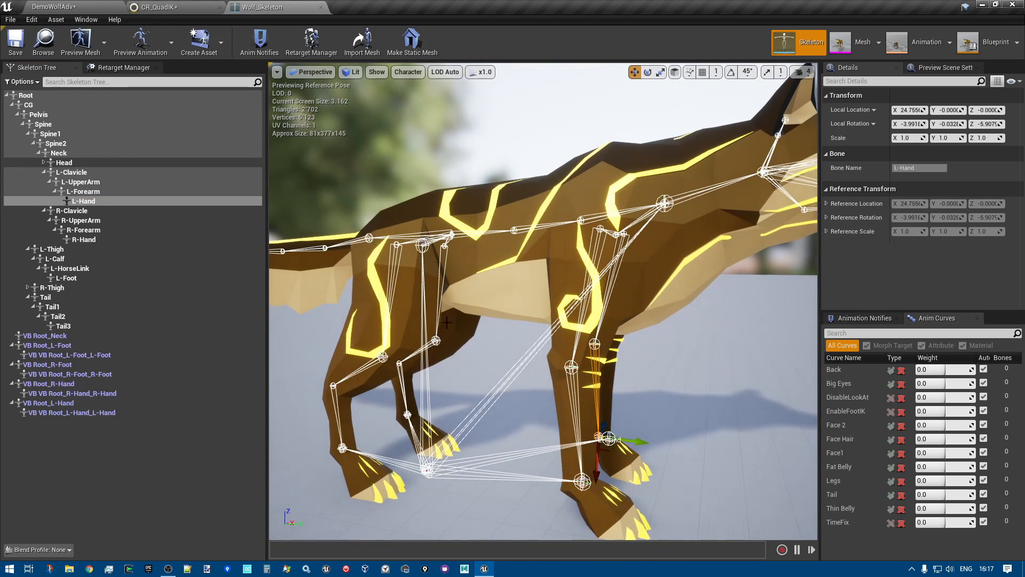
Inspect the L-Thigh and L-Calf bones, then expand R-Thigh and select R-Calf to examine it up close
{"action": "left_click", "coordinate": [64, 250]}
{"action": "left_click", "coordinate": [56, 258]}
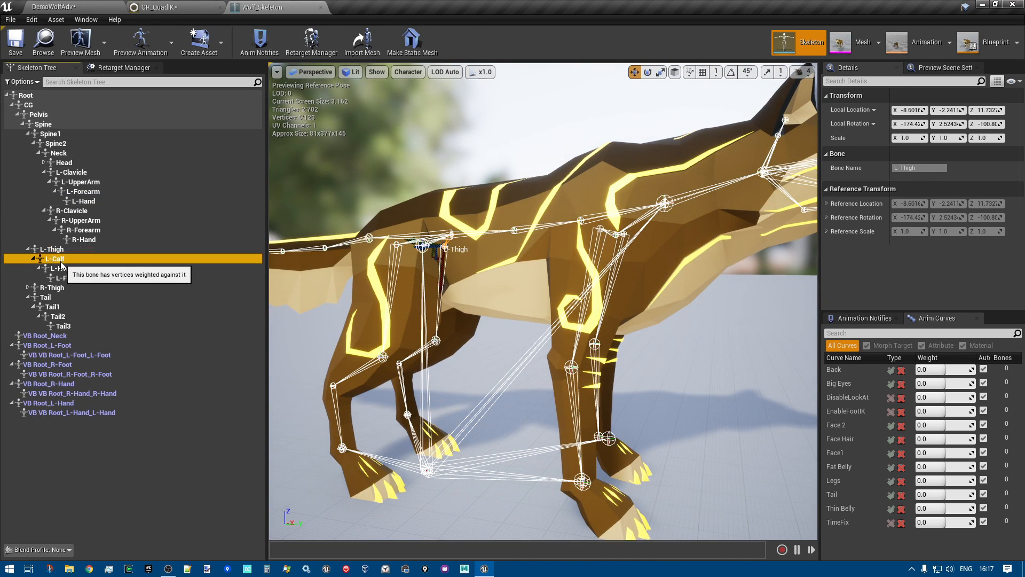
{"action": "right_click_drag", "start_coordinate": [399, 368], "coordinate": [437, 358]}
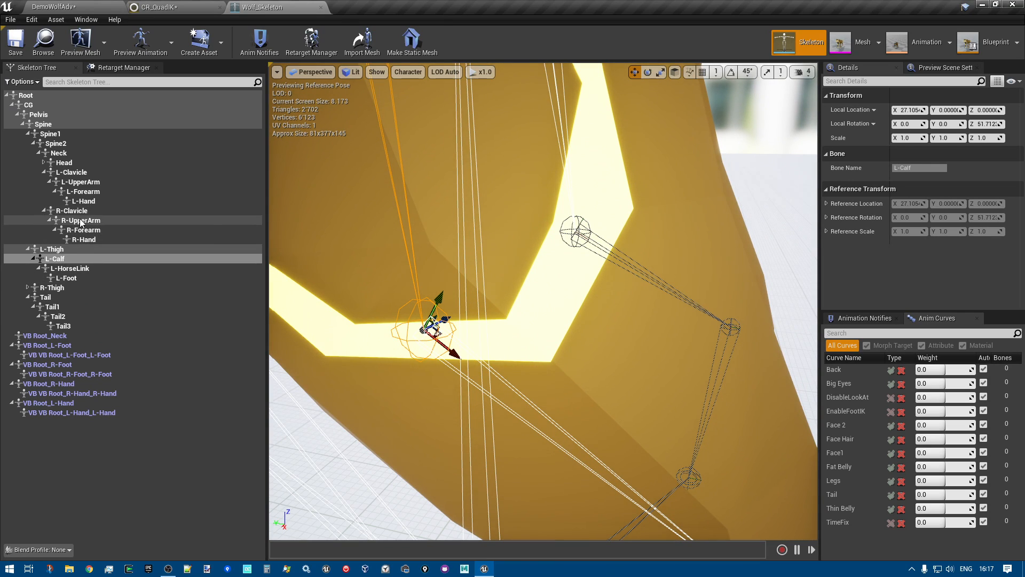
{"action": "left_click", "coordinate": [27, 288]}
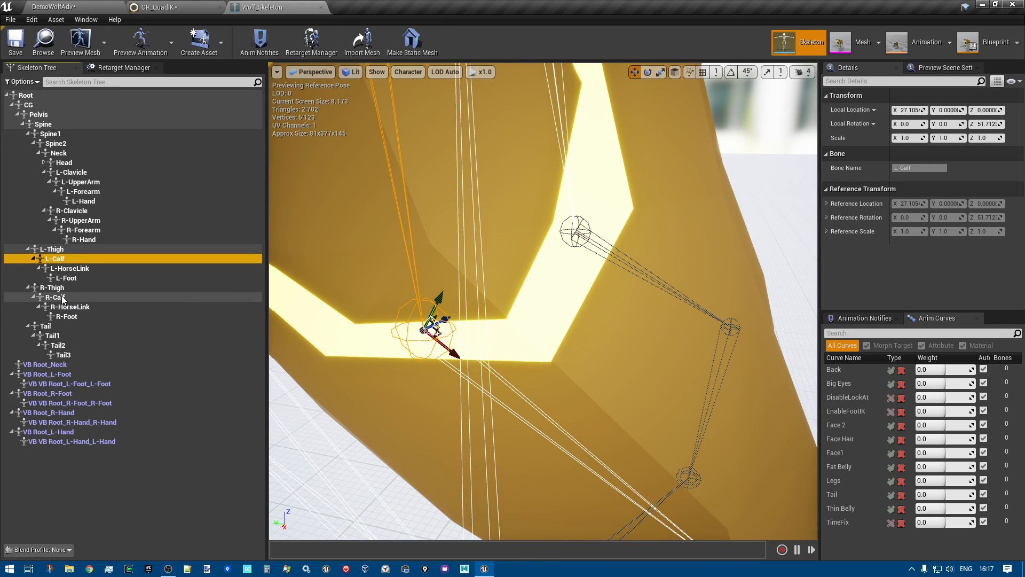
{"action": "left_click", "coordinate": [56, 297]}
{"action": "right_click_drag", "start_coordinate": [543, 301], "coordinate": [440, 240]}
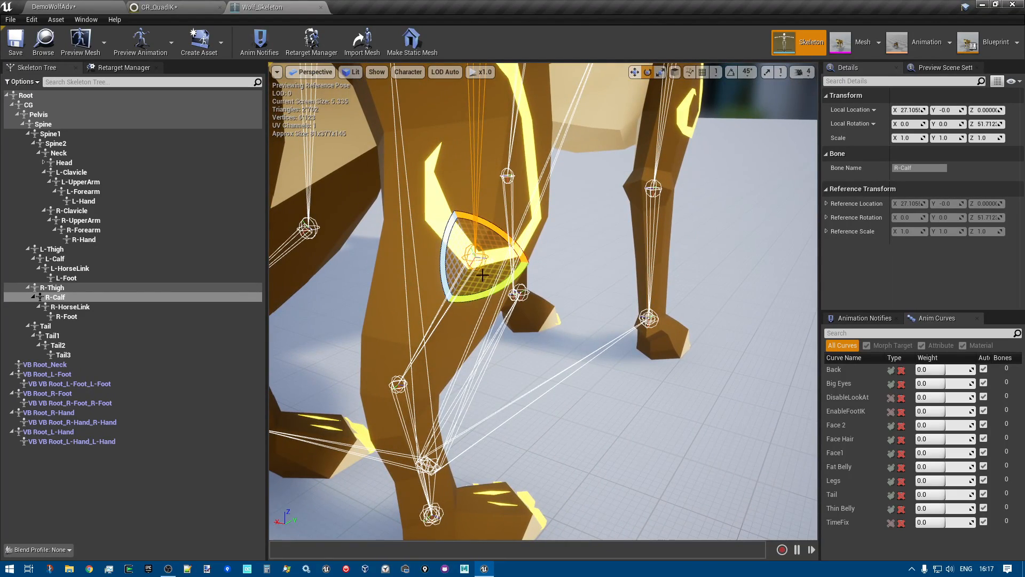
Rotate the R-Calf bone freely to about 9° in X and 59° in Z, and return to the CR_QuadIK graph
{"action": "left_click_drag", "start_coordinate": [472, 300], "coordinate": [571, 318]}
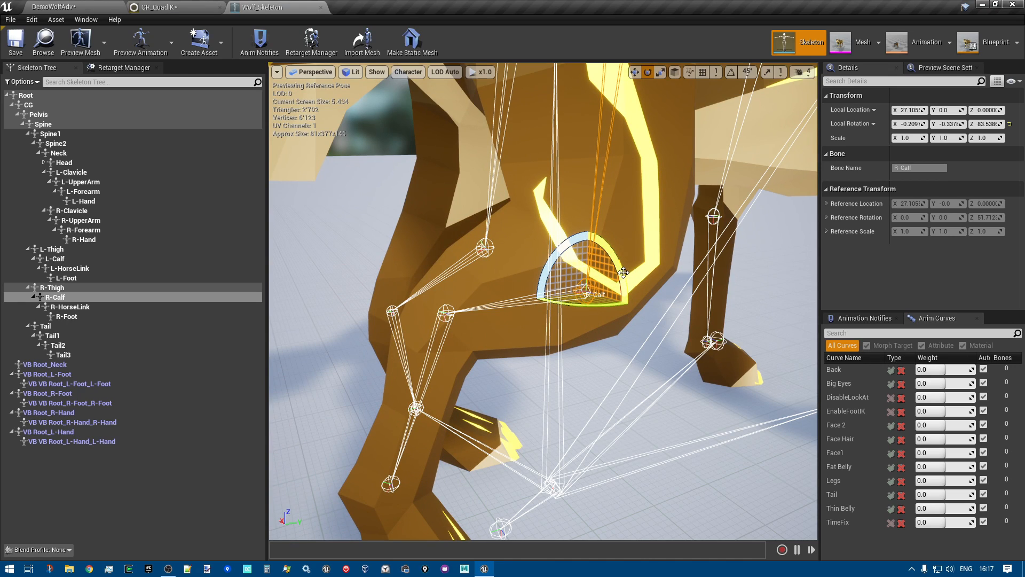
{"action": "left_click_drag", "start_coordinate": [565, 244], "coordinate": [526, 337]}
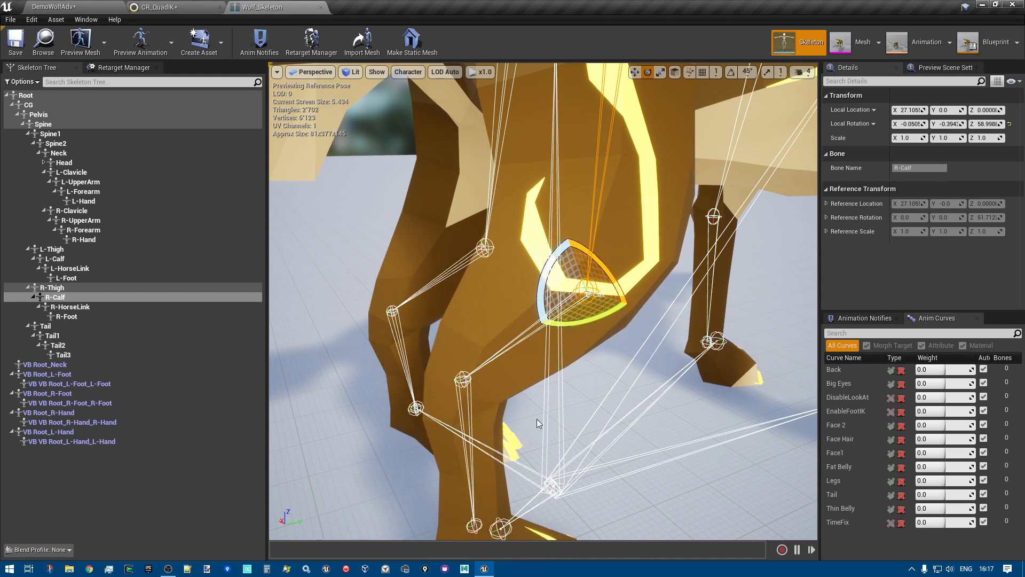
{"action": "right_click_drag", "start_coordinate": [596, 352], "coordinate": [572, 382]}
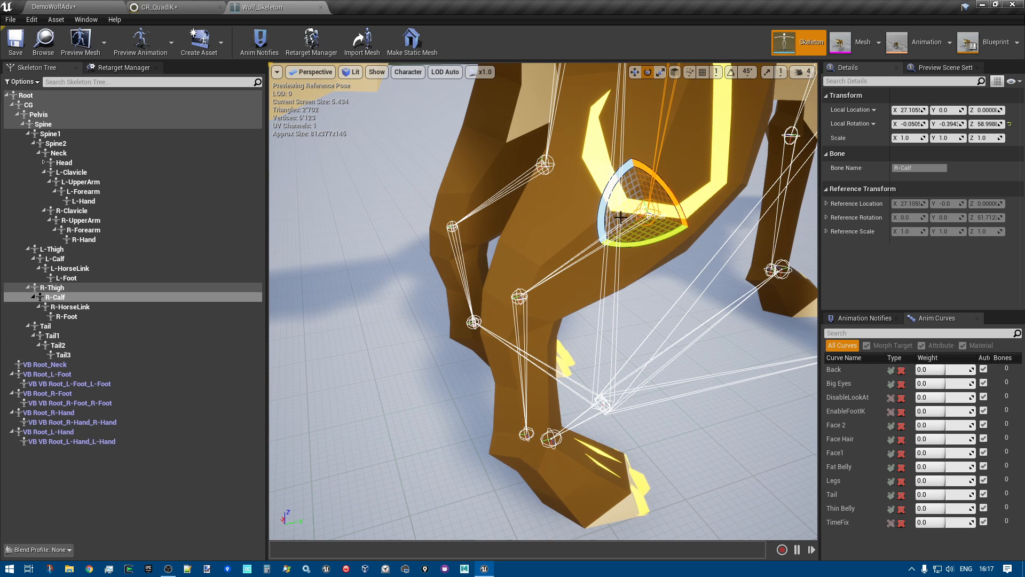
{"action": "left_click_drag", "start_coordinate": [664, 185], "coordinate": [736, 247]}
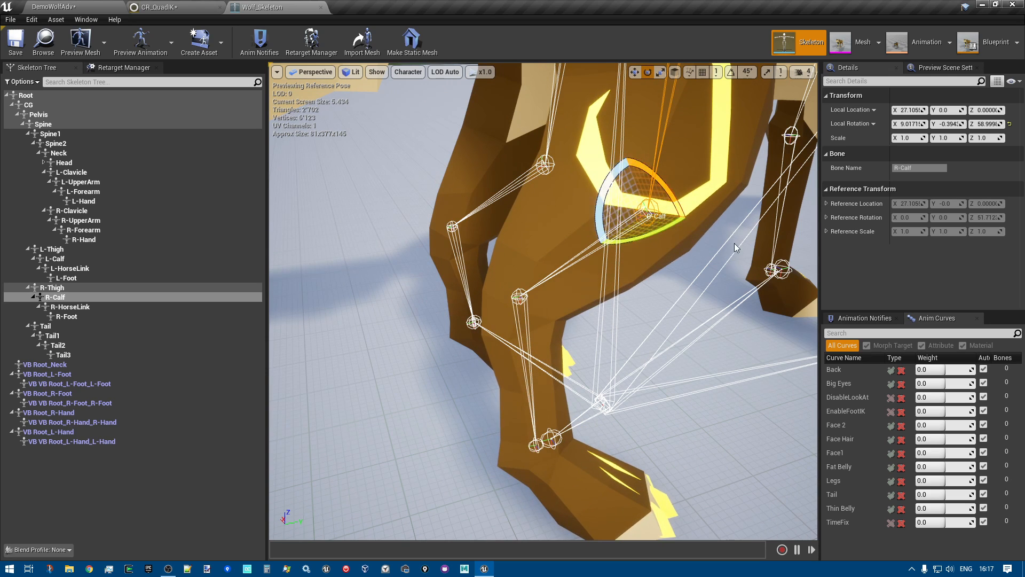
{"action": "left_click", "coordinate": [160, 8]}
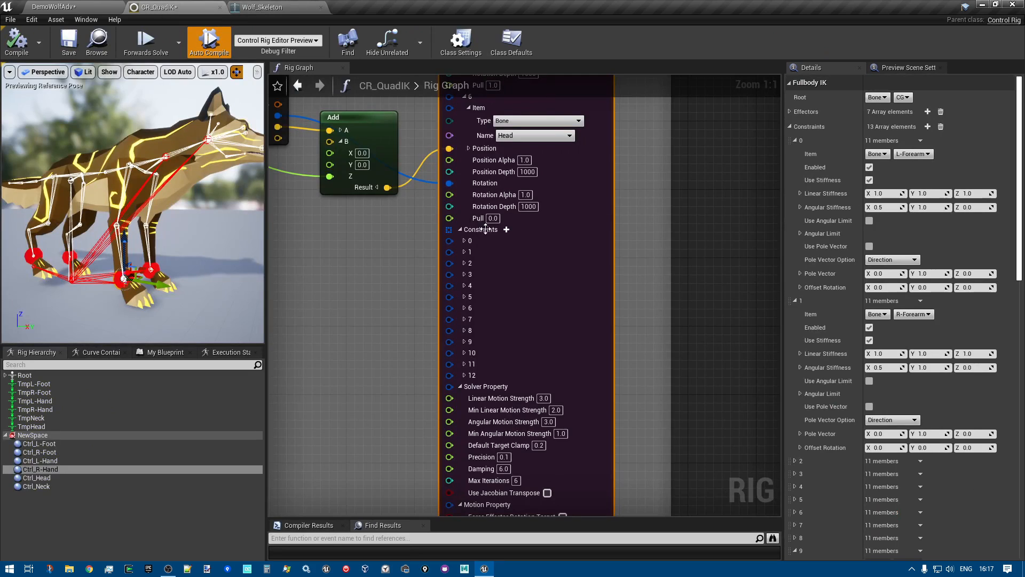
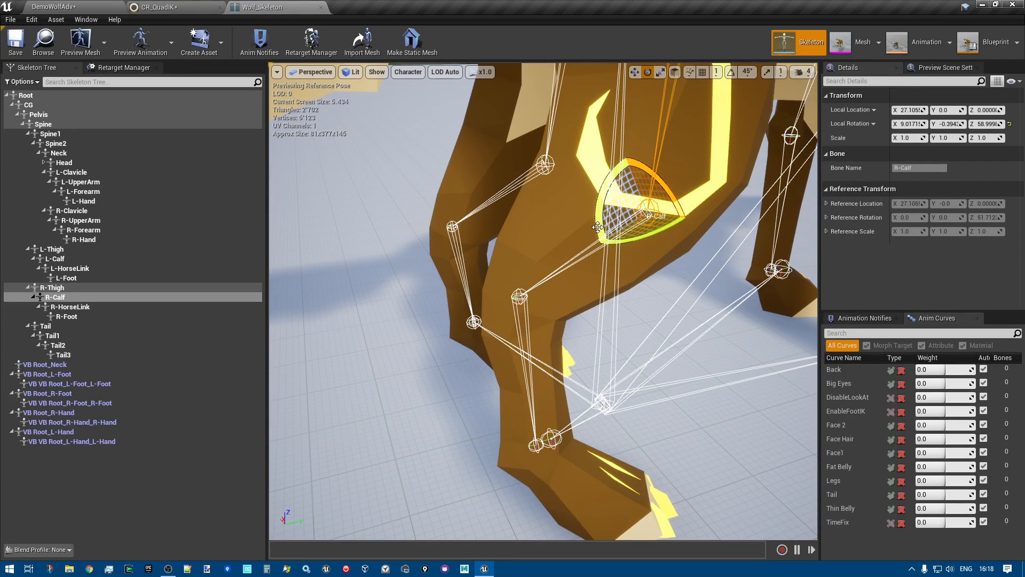
Rotate the L-Forearm bone in Wolf_Skeleton to about 7° in X, and return to the CR_QuadIK graph
{"action": "left_click_drag", "start_coordinate": [597, 226], "coordinate": [158, 17]}
{"action": "left_click", "coordinate": [156, 7]}
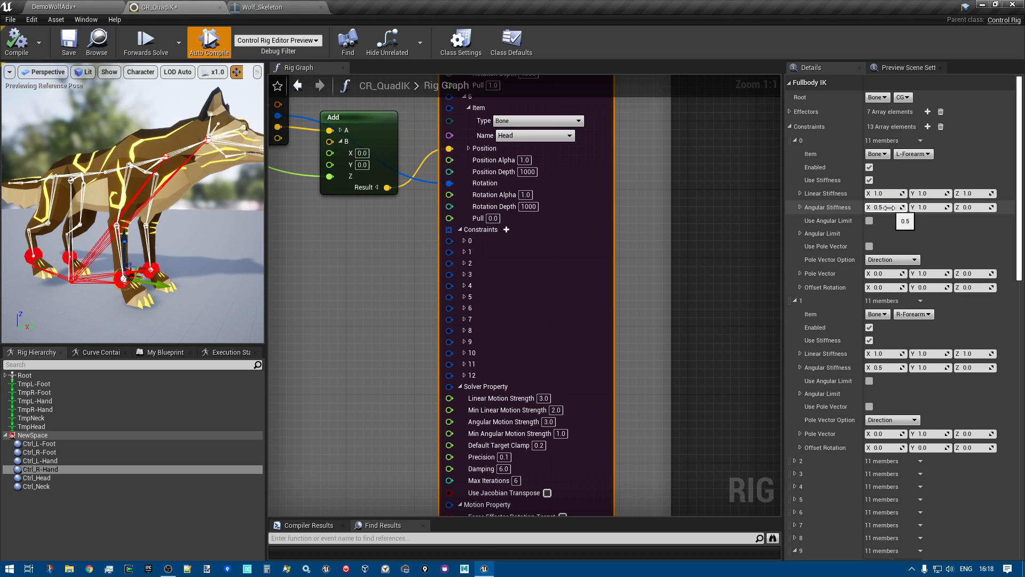
{"action": "left_click", "coordinate": [283, 7]}
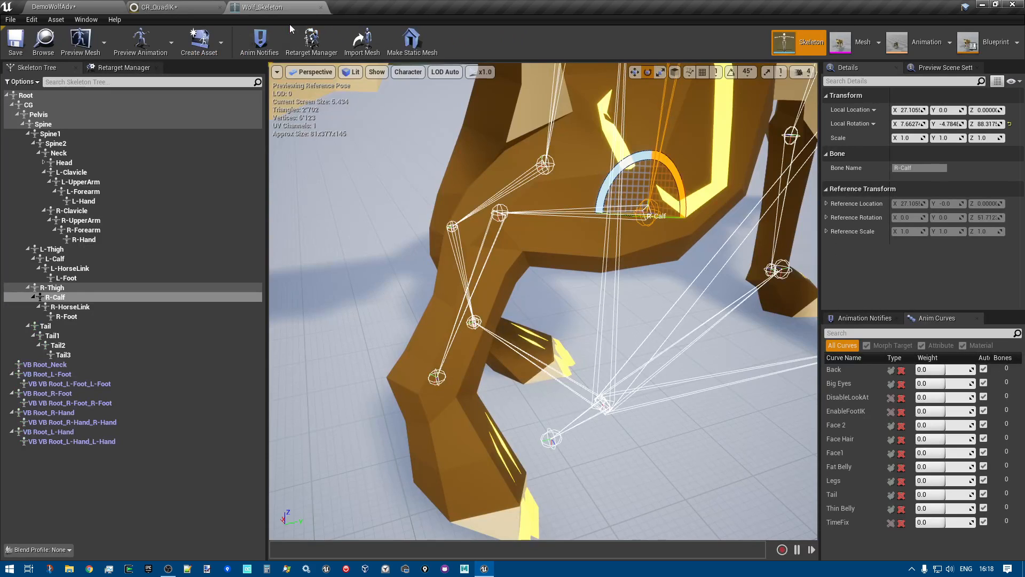
{"action": "left_click_drag", "start_coordinate": [680, 182], "coordinate": [679, 181]}
{"action": "left_click", "coordinate": [101, 191]}
{"action": "key", "text": "f"}
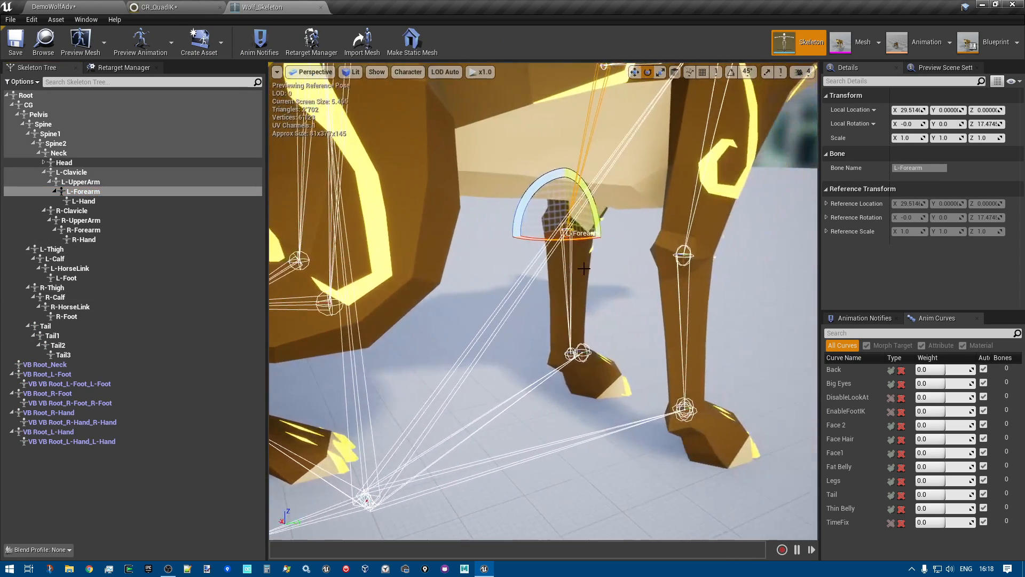
{"action": "left_click_drag", "start_coordinate": [586, 239], "coordinate": [588, 235]}
{"action": "left_click", "coordinate": [159, 7]}
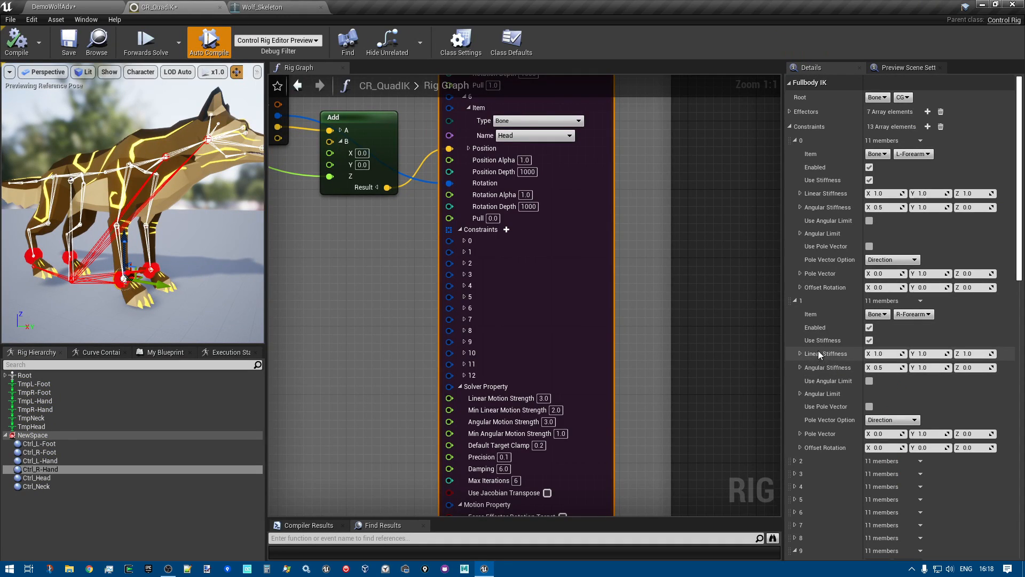
Expand Fullbody IK constraints 2 and 3 to examine the stiffness settings of the L-Clavicle and R-Clavicle bones
{"action": "scroll", "coordinate": [886, 343], "scroll_direction": "down", "scroll_amount": 3}
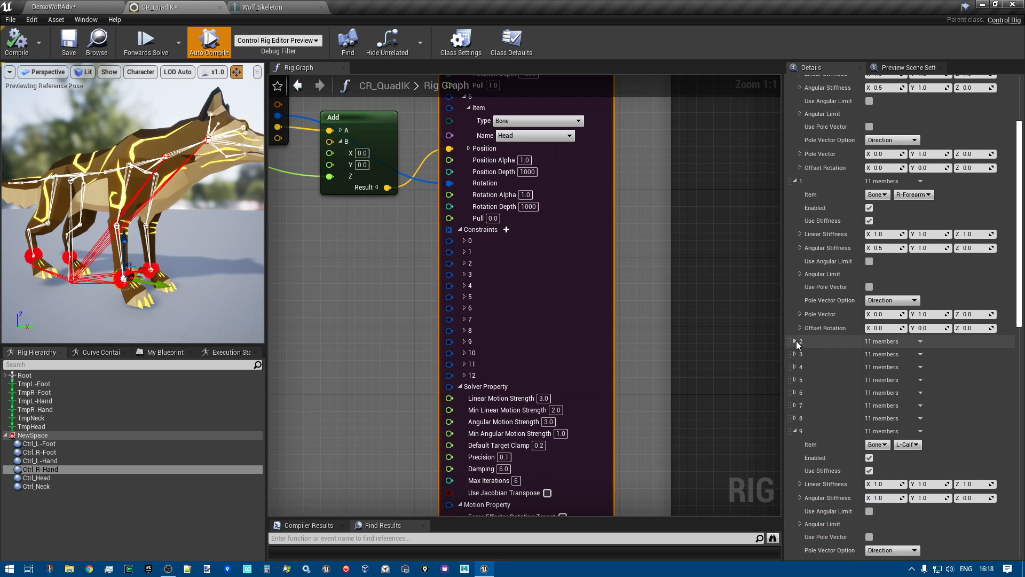
{"action": "left_click", "coordinate": [795, 341]}
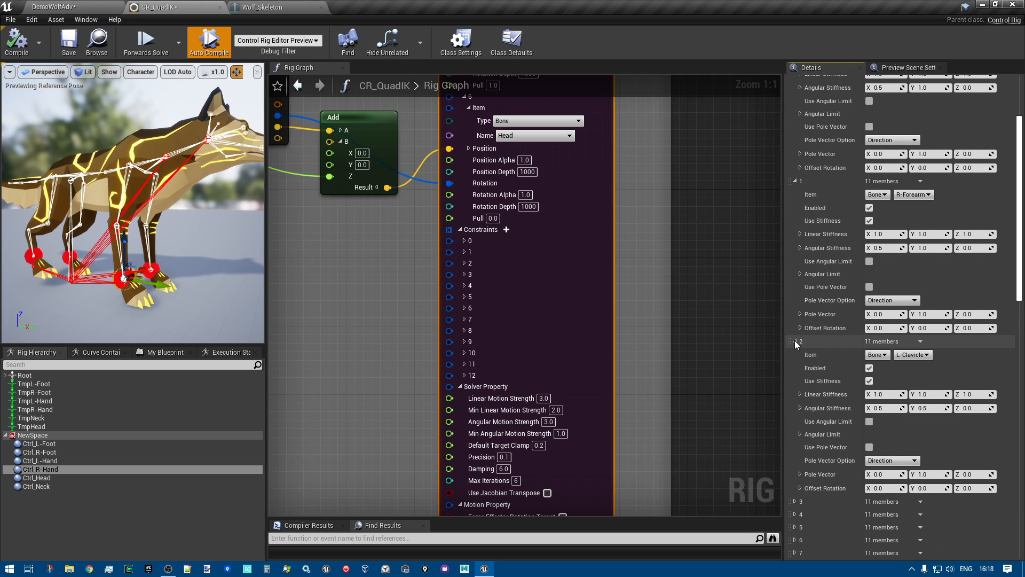
{"action": "scroll", "coordinate": [846, 366], "scroll_direction": "down", "scroll_amount": 2}
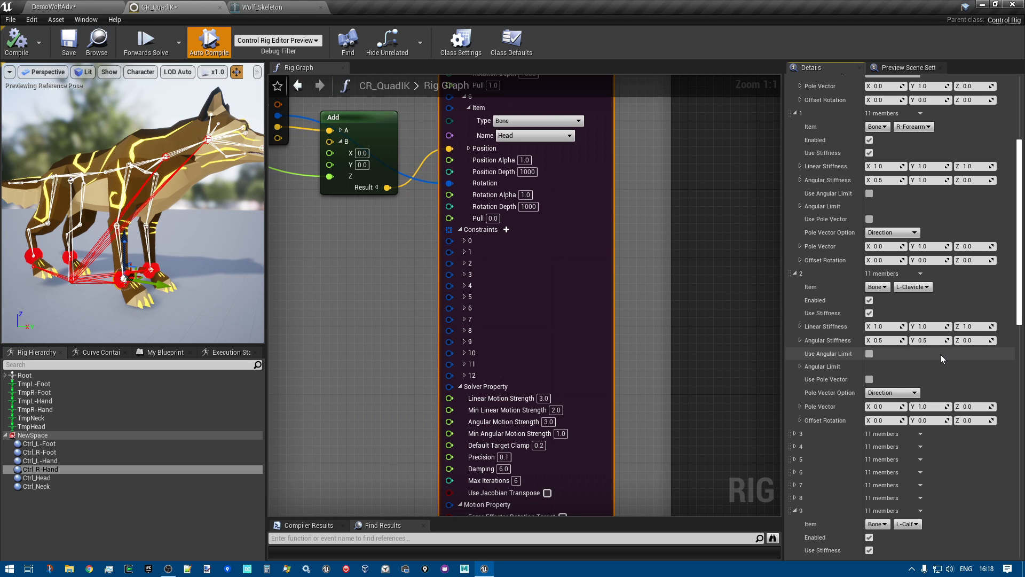
{"action": "scroll", "coordinate": [943, 358], "scroll_direction": "down", "scroll_amount": 2}
{"action": "left_click", "coordinate": [795, 381]}
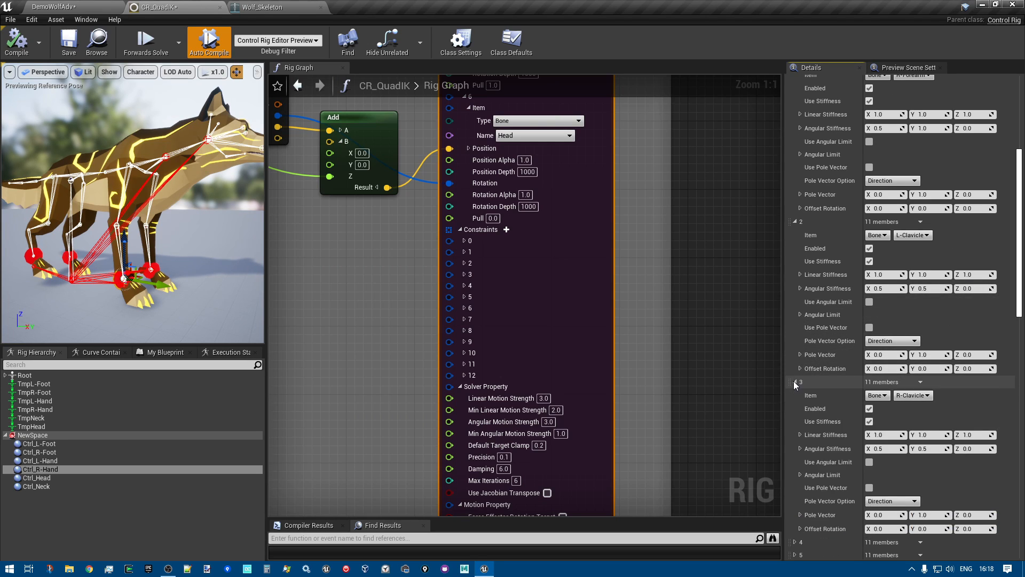
Expand Fullbody IK constraints 4 and 5 to examine the stiffness settings of the Neck and Spine2 bones
{"action": "scroll", "coordinate": [796, 398], "scroll_direction": "down", "scroll_amount": 4}
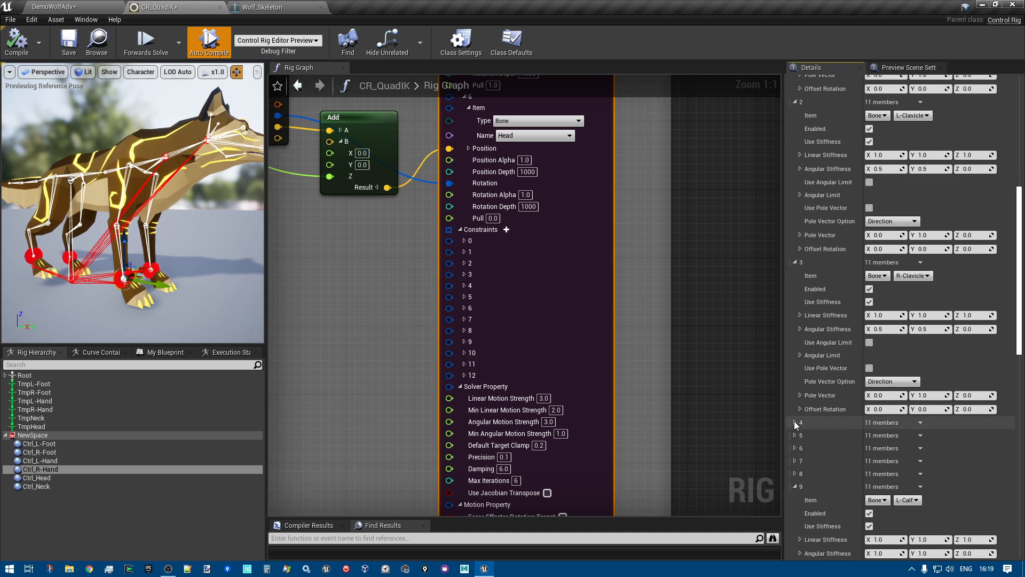
{"action": "left_click", "coordinate": [796, 424]}
{"action": "scroll", "coordinate": [795, 356], "scroll_direction": "down", "scroll_amount": 2}
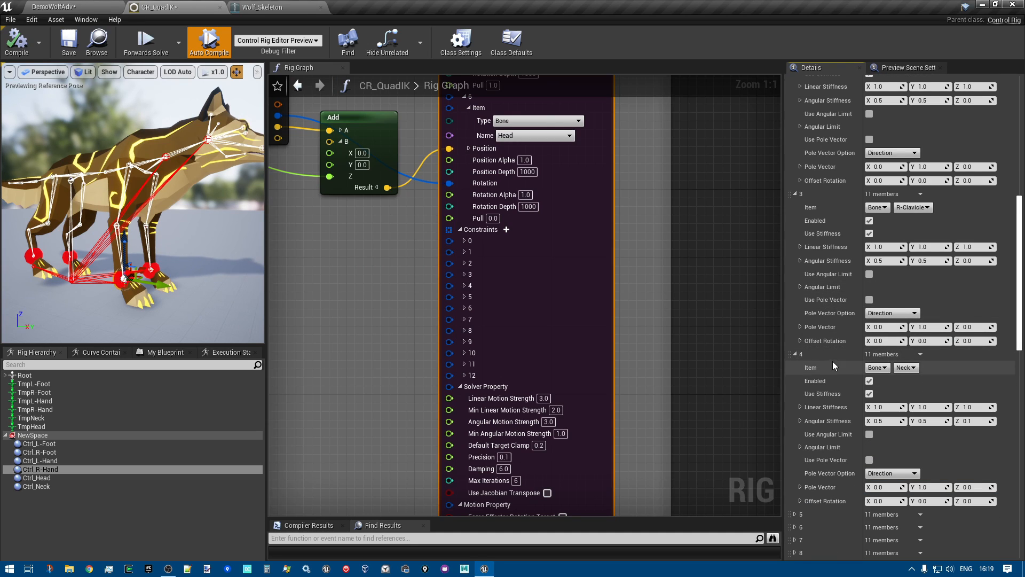
{"action": "scroll", "coordinate": [825, 364], "scroll_direction": "down", "scroll_amount": 5}
{"action": "left_click", "coordinate": [796, 361]}
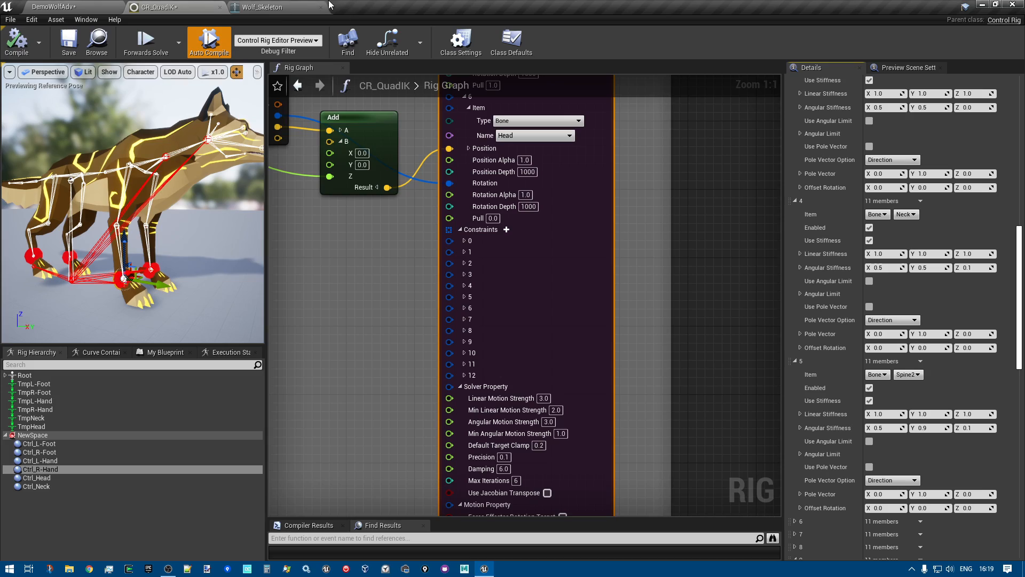
Select the Spine1 bone in Wolf_Skeleton, show its Move axes, and rotate it to about -9.4° in Y and 3.6° in Z
{"action": "left_click", "coordinate": [266, 6]}
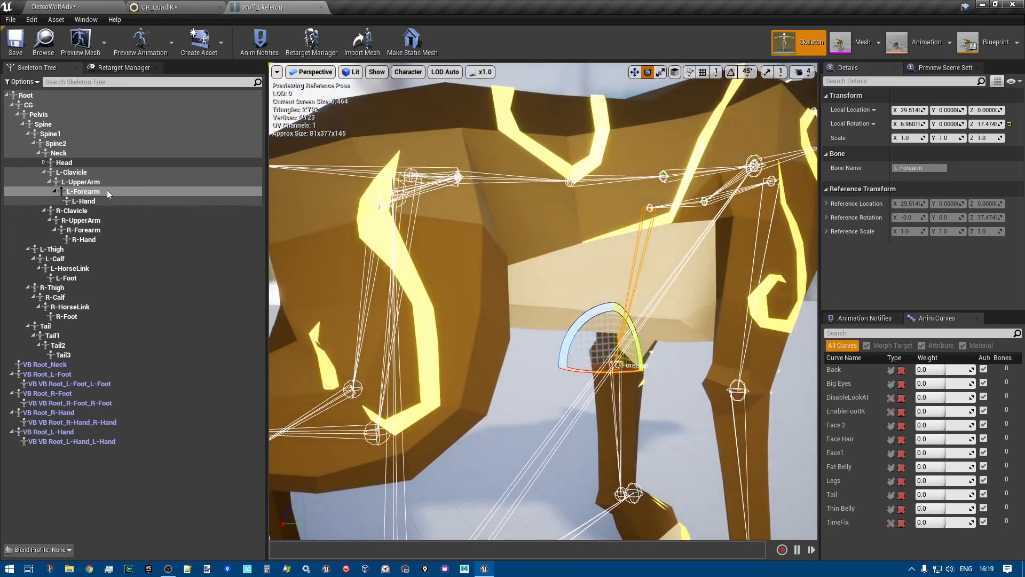
{"action": "left_click", "coordinate": [63, 134]}
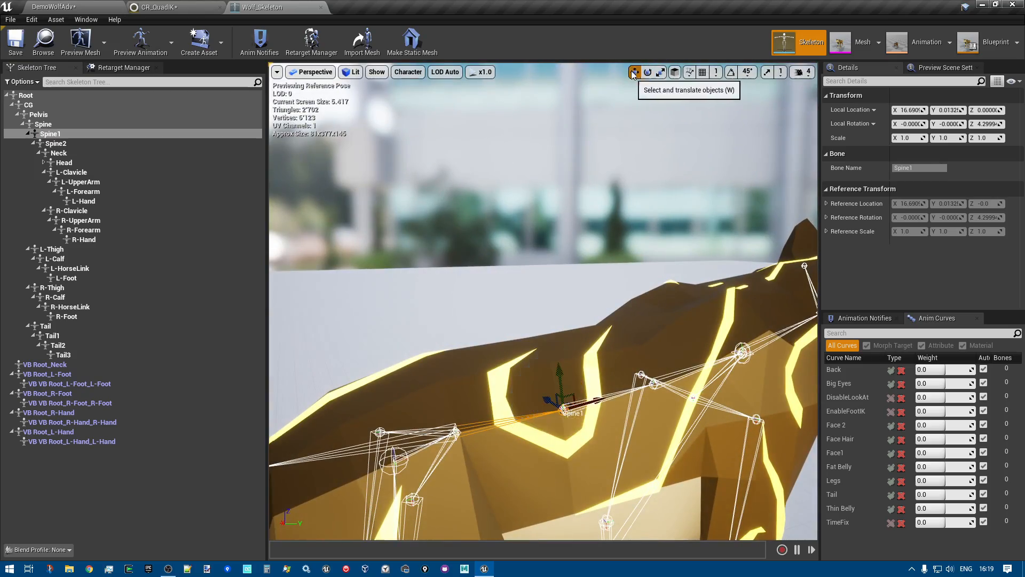
{"action": "left_click", "coordinate": [634, 73]}
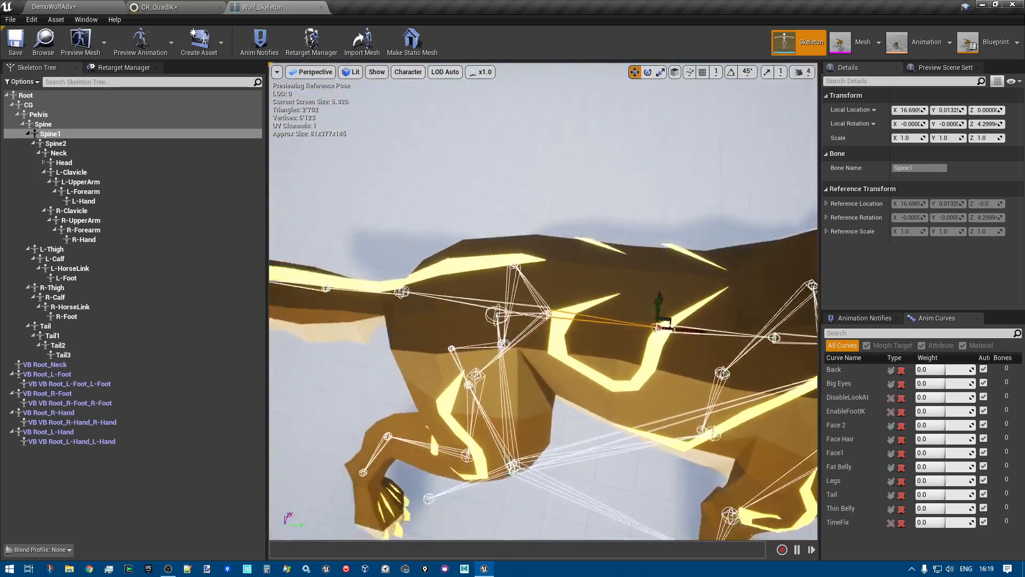
{"action": "left_click_drag", "start_coordinate": [597, 350], "coordinate": [566, 341], "text": "alt"}
{"action": "right_click_drag", "start_coordinate": [544, 320], "coordinate": [673, 331]}
{"action": "right_click_drag", "start_coordinate": [588, 306], "coordinate": [646, 309]}
{"action": "left_click_drag", "start_coordinate": [569, 332], "coordinate": [604, 345]}
{"action": "mouse_move", "coordinate": [604, 346]}
{"action": "right_mouse_down"}
{"action": "mouse_move", "coordinate": [614, 320]}
{"action": "mouse_move", "coordinate": [561, 302]}
{"action": "mouse_move", "coordinate": [592, 331]}
{"action": "right_mouse_up"}
{"action": "left_click_drag", "start_coordinate": [622, 360], "coordinate": [573, 344]}
{"action": "left_click_drag", "start_coordinate": [631, 308], "coordinate": [598, 256]}
Return to CR_QuadIK and examine the Angular Stiffness of the Neck and Spine2 constraints per axis
{"action": "left_click", "coordinate": [160, 7]}
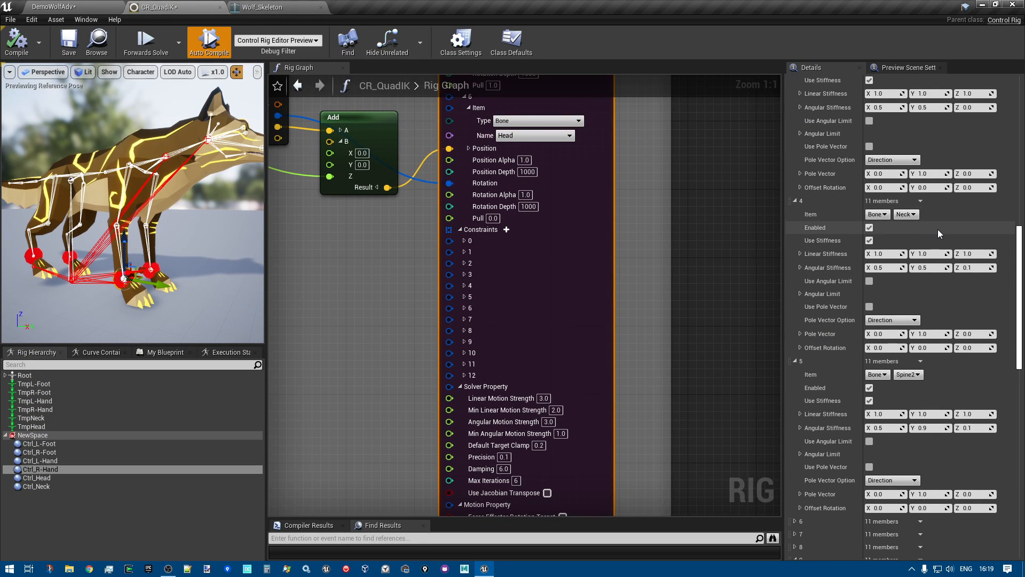
{"action": "scroll", "coordinate": [937, 232], "scroll_direction": "up", "scroll_amount": 2}
{"action": "scroll", "coordinate": [937, 233], "scroll_direction": "down", "scroll_amount": 6}
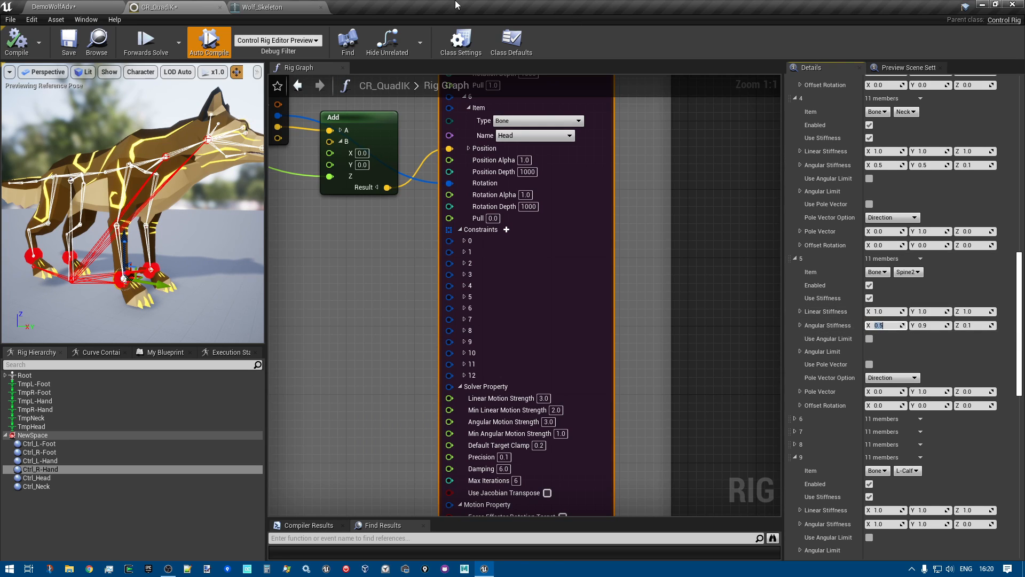
Rotate the Spine1 bone in Wolf_Skeleton to about 6.5° in both X and Y, and return to the CR_QuadIK graph
{"action": "left_click", "coordinate": [274, 7]}
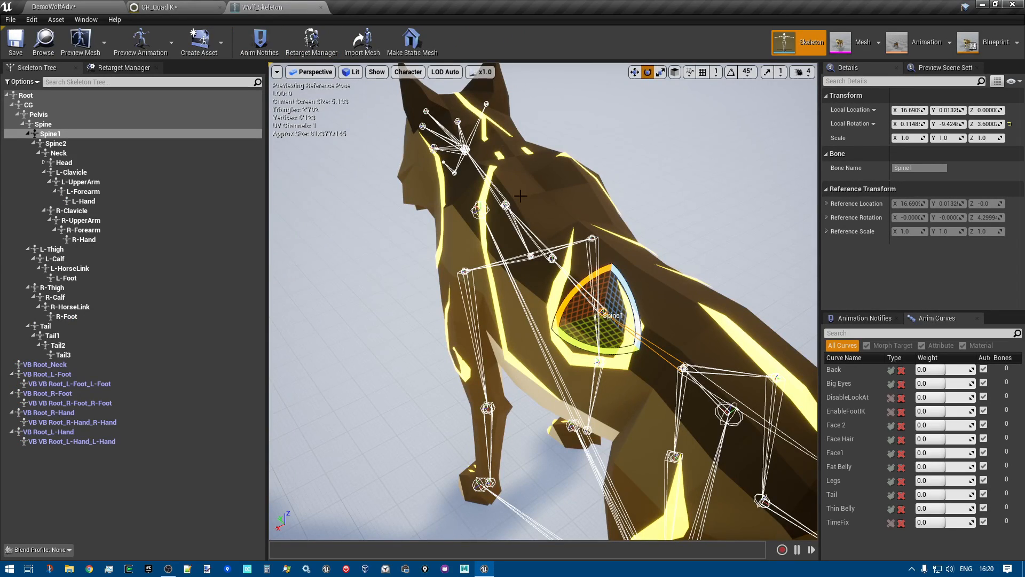
{"action": "left_click_drag", "start_coordinate": [572, 346], "coordinate": [644, 302]}
{"action": "right_click_drag", "start_coordinate": [580, 343], "coordinate": [633, 363]}
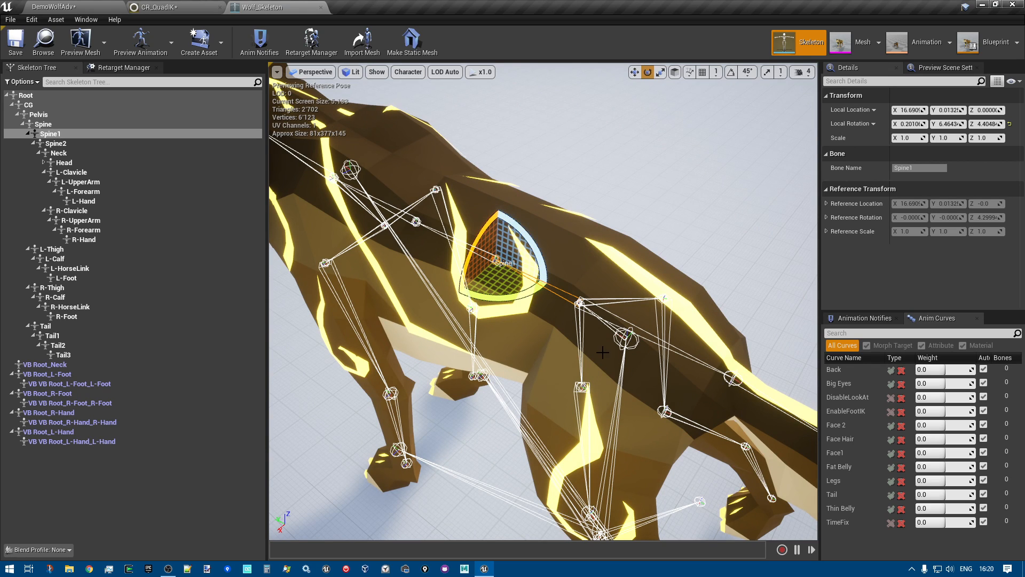
{"action": "right_click_drag", "start_coordinate": [591, 350], "coordinate": [601, 337]}
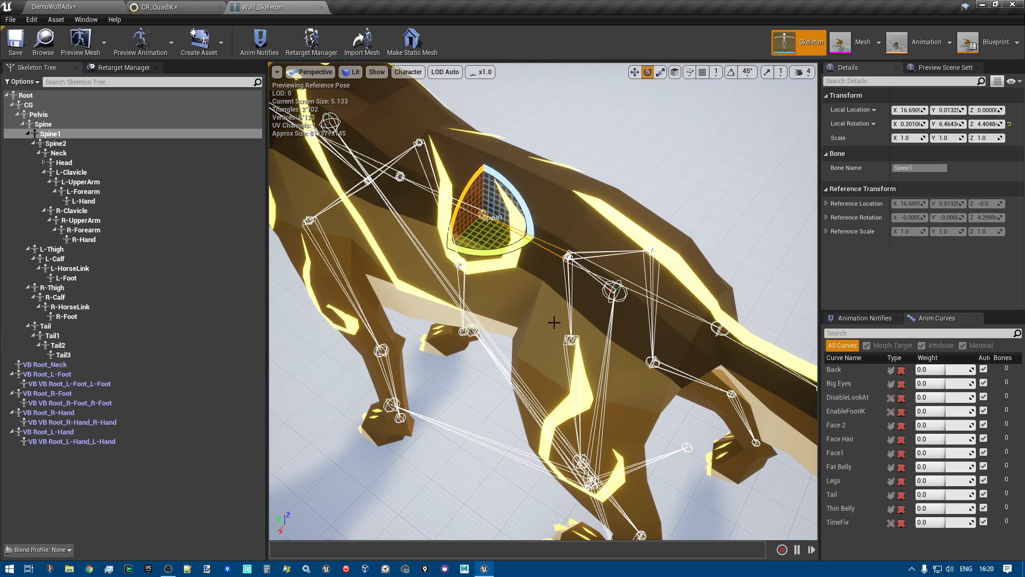
{"action": "right_click_drag", "start_coordinate": [541, 169], "coordinate": [530, 155]}
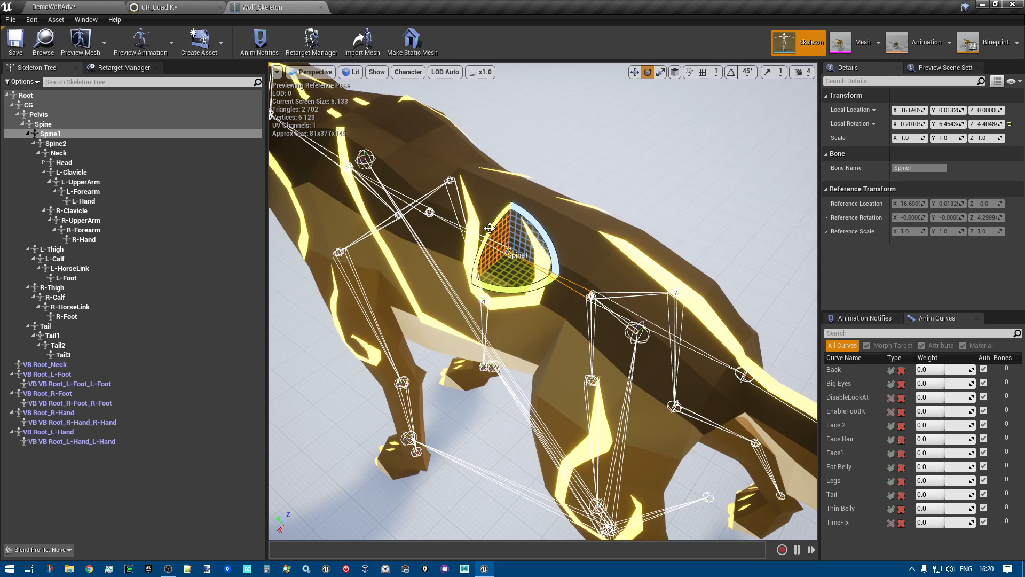
{"action": "left_click_drag", "start_coordinate": [487, 229], "coordinate": [458, 278]}
{"action": "right_click_drag", "start_coordinate": [446, 288], "coordinate": [459, 316]}
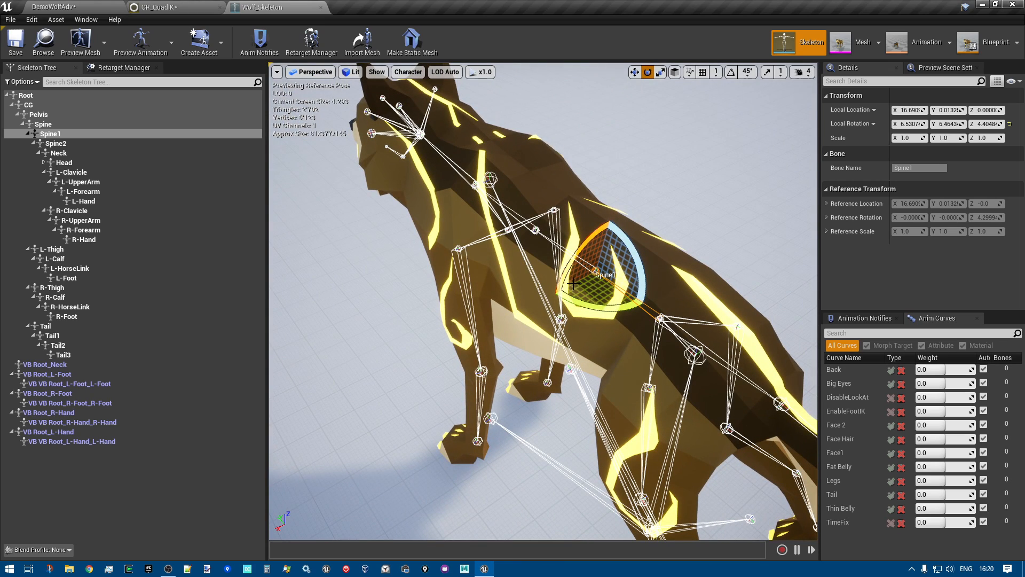
{"action": "left_click_drag", "start_coordinate": [569, 265], "coordinate": [583, 243]}
{"action": "left_click", "coordinate": [181, 7]}
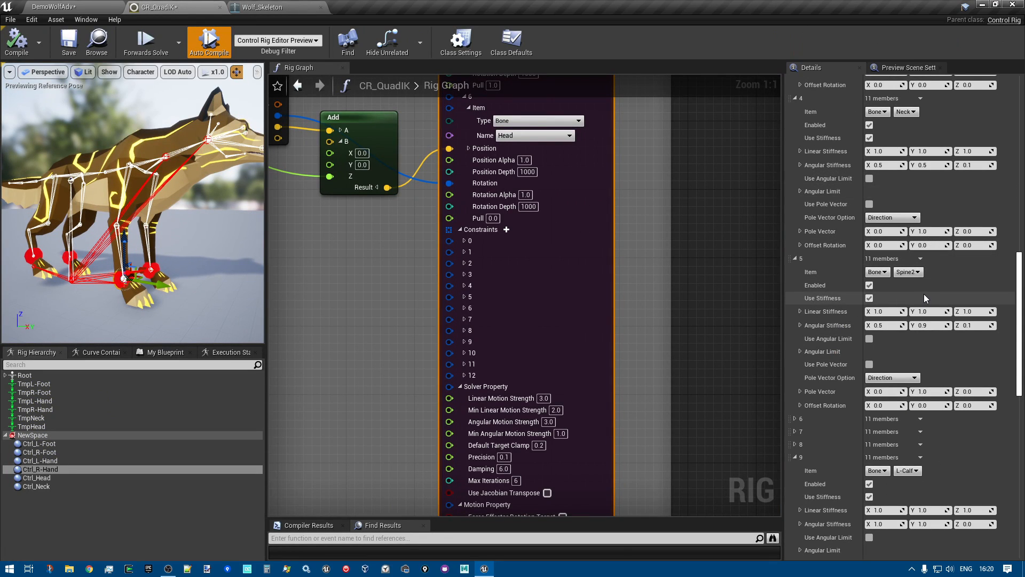
Review the remaining Fullbody IK constraints for the calf and HorseLink bones, and compare their stiffness with the clavicle, Neck and Spine2 constraints
{"action": "scroll", "coordinate": [924, 293], "scroll_direction": "down", "scroll_amount": 7}
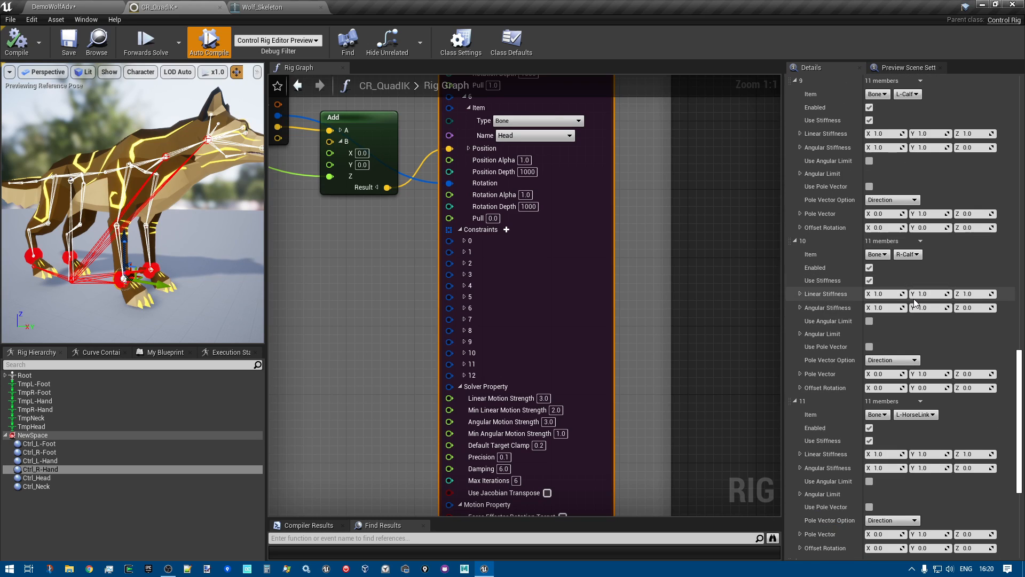
{"action": "scroll", "coordinate": [915, 299], "scroll_direction": "down", "scroll_amount": 3}
{"action": "scroll", "coordinate": [911, 300], "scroll_direction": "down", "scroll_amount": 3}
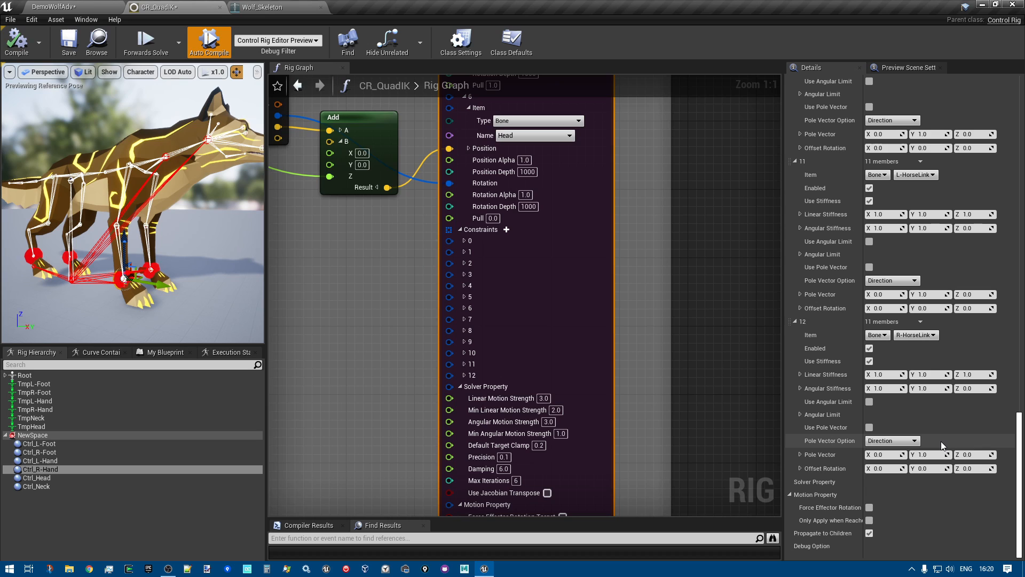
{"action": "scroll", "coordinate": [940, 434], "scroll_direction": "up", "scroll_amount": 6}
{"action": "scroll", "coordinate": [940, 430], "scroll_direction": "up", "scroll_amount": 8}
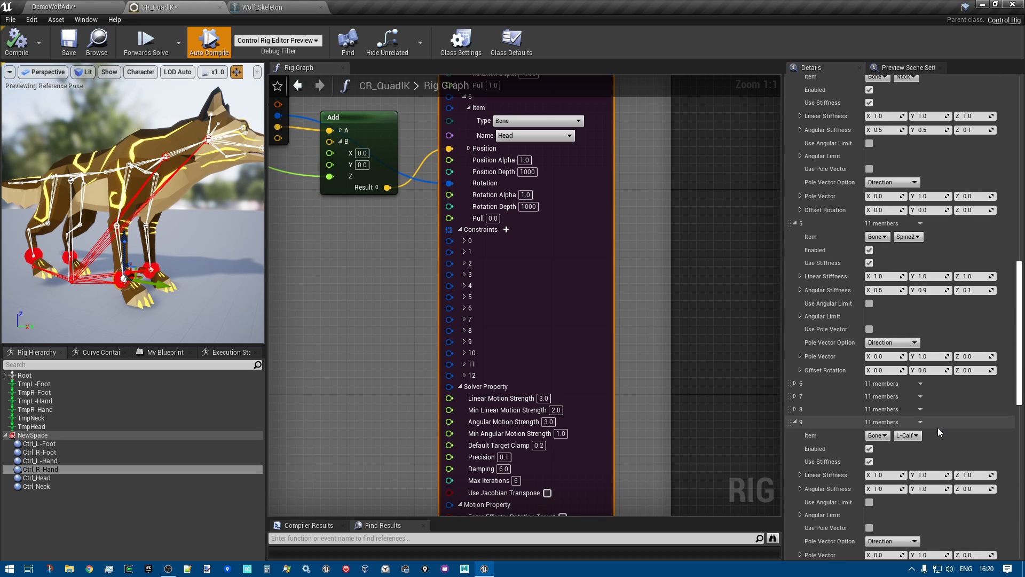
{"action": "scroll", "coordinate": [938, 429], "scroll_direction": "up", "scroll_amount": 5}
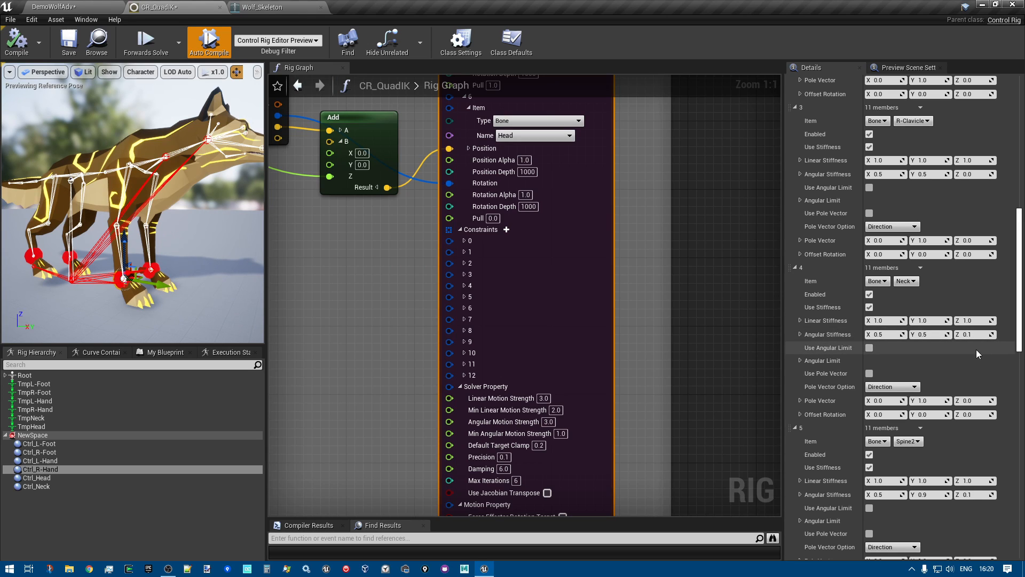
{"action": "scroll", "coordinate": [976, 348], "scroll_direction": "up", "scroll_amount": 3}
{"action": "scroll", "coordinate": [973, 380], "scroll_direction": "up", "scroll_amount": 7}
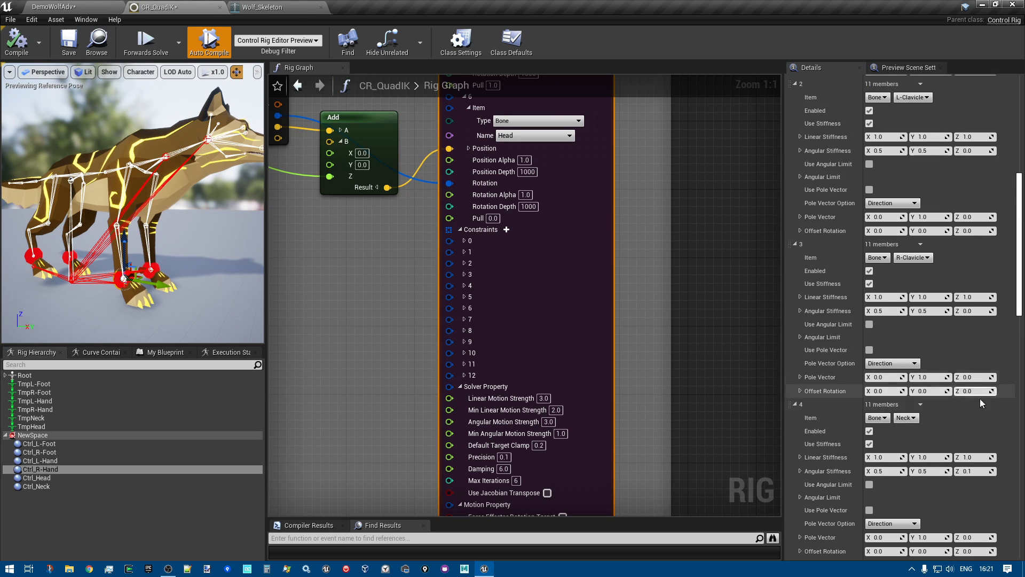
{"action": "scroll", "coordinate": [943, 331], "scroll_direction": "down", "scroll_amount": 4}
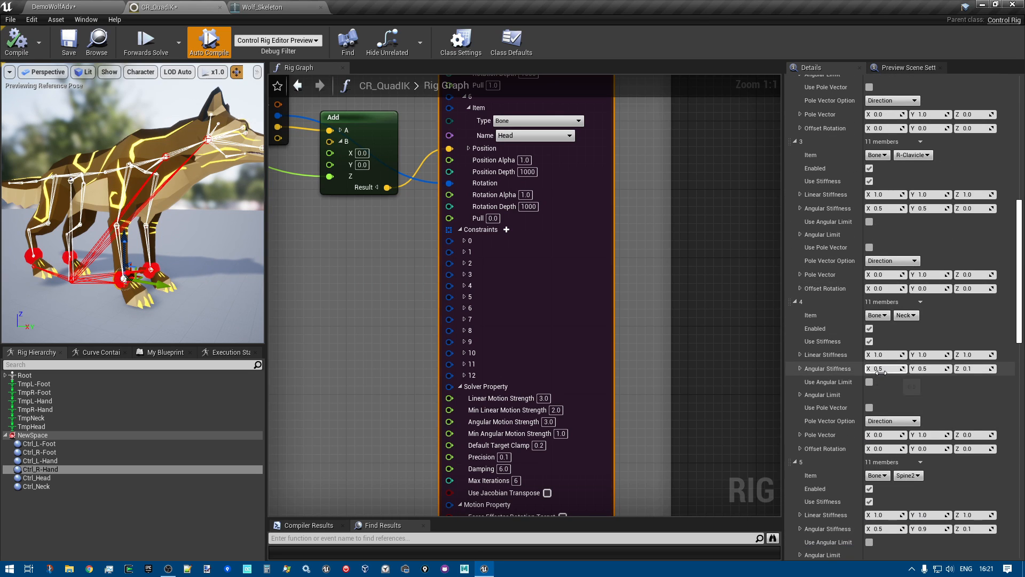
{"action": "scroll", "coordinate": [662, 322], "scroll_direction": "down", "scroll_amount": 8}
Set the Fullbody IK node's solver Damping to 30 and Max Iterations to 30
{"action": "left_click", "coordinate": [617, 302]}
{"action": "scroll", "coordinate": [552, 359], "scroll_direction": "up", "scroll_amount": 8}
{"action": "right_click_drag", "start_coordinate": [553, 359], "coordinate": [477, 465]}
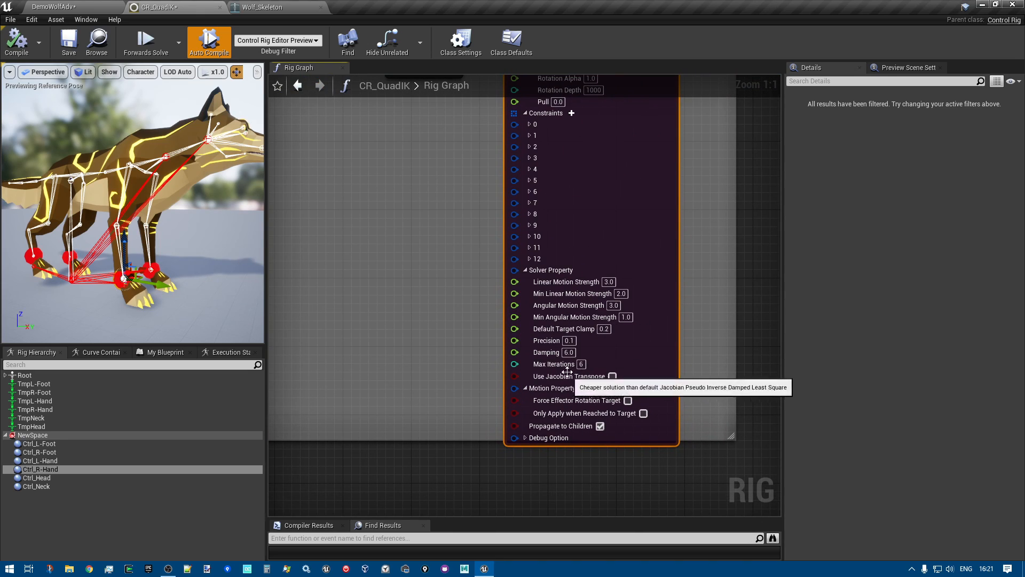
{"action": "right_click_drag", "start_coordinate": [732, 347], "coordinate": [639, 327]}
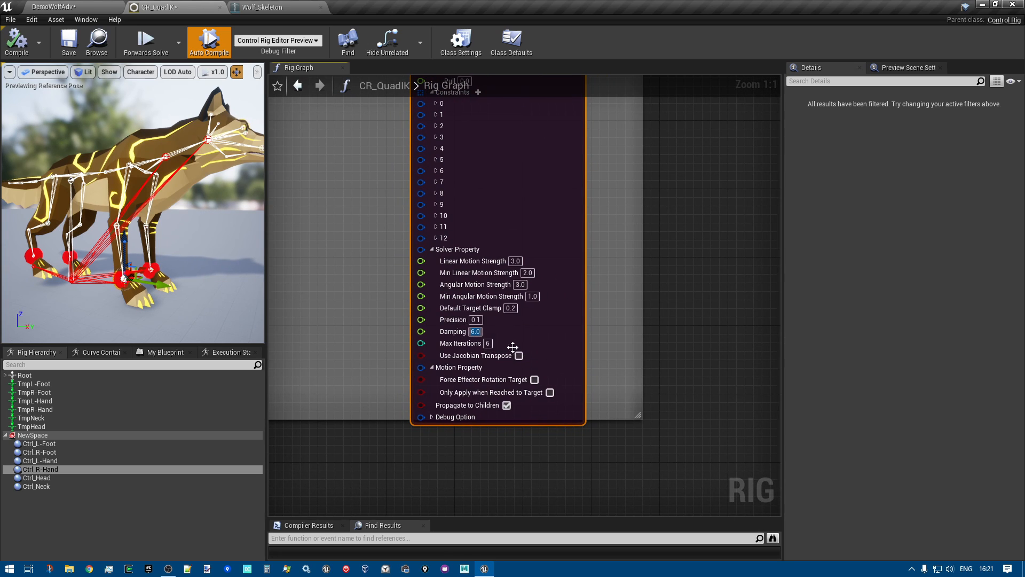
{"action": "type", "text": "30"}
{"action": "left_click", "coordinate": [487, 344]}
{"action": "type", "text": "3"}
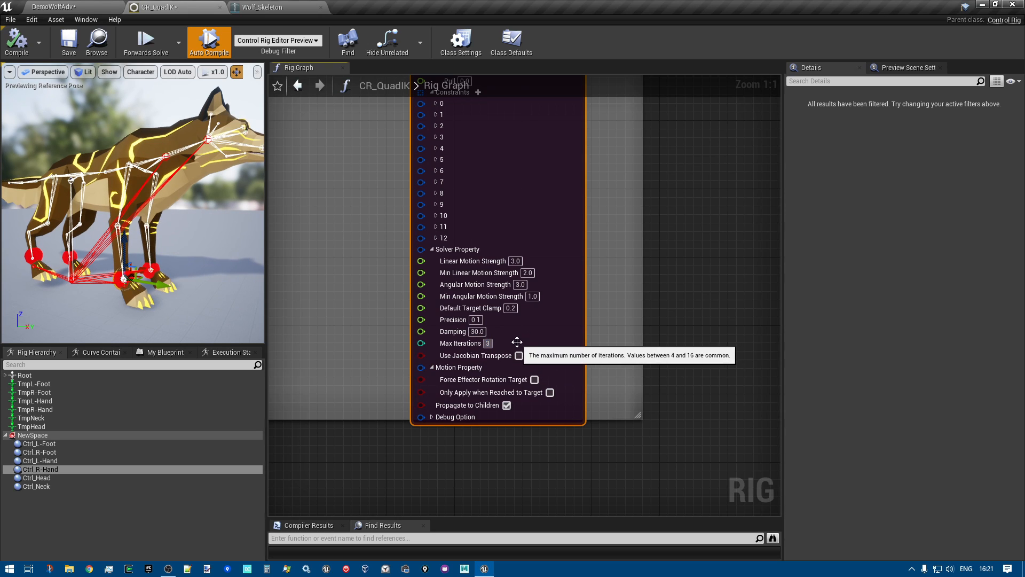
{"action": "type", "text": "0"}
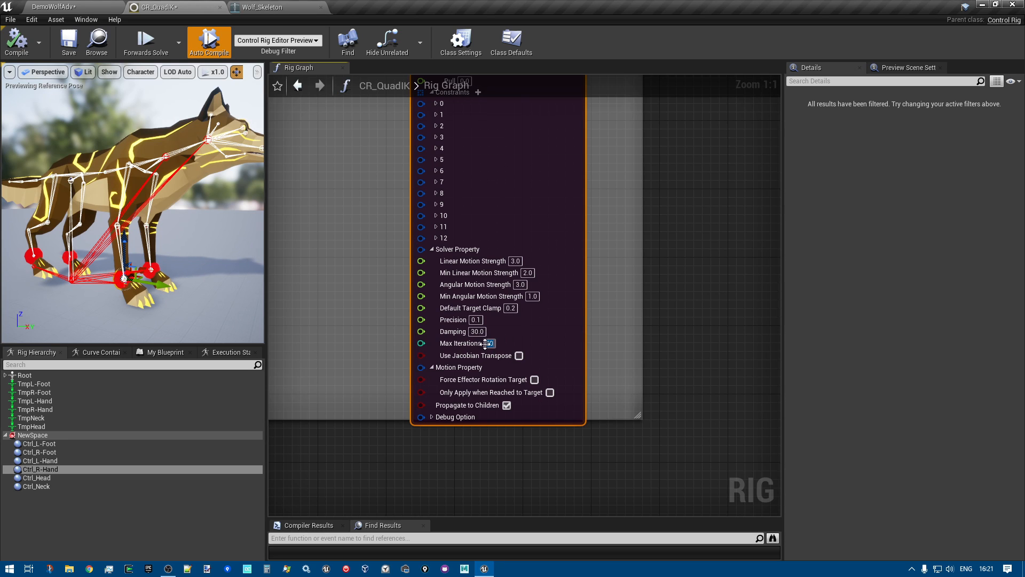
Save the CR_QuadIK rig, play the DemoWolfAdv level to test the wolf around the large cylinder, and stop the play session
{"action": "left_click", "coordinate": [72, 42]}
{"action": "left_click", "coordinate": [76, 5]}
{"action": "left_click", "coordinate": [652, 43]}
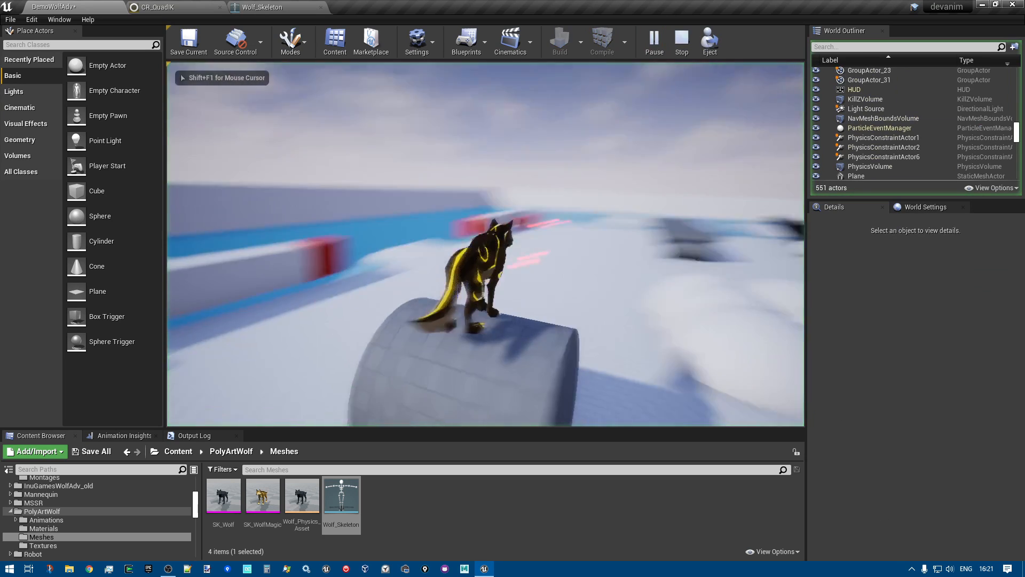
{"action": "key", "text": "d"}
{"action": "key", "text": "d"}
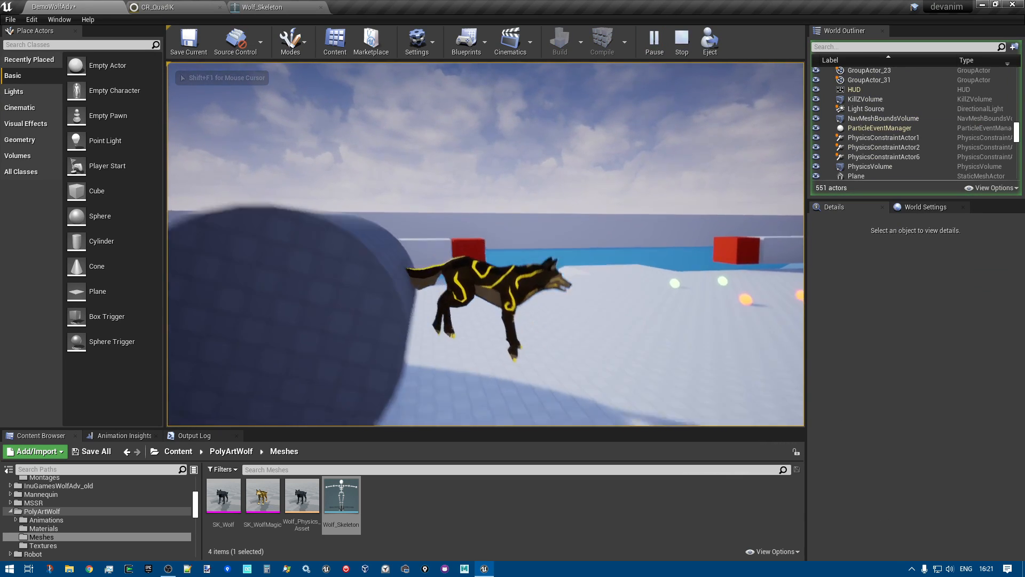
{"action": "key", "text": "Escape"}
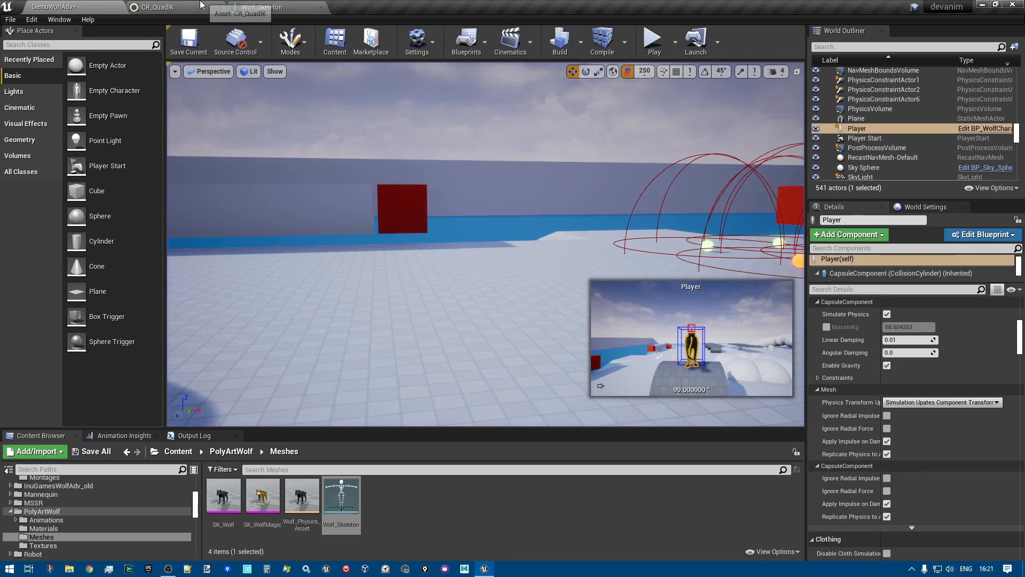
Return to the CR_QuadIK graph and examine the Fix End effectors rotation group beside the FBIK group
{"action": "left_click", "coordinate": [200, 8]}
{"action": "scroll", "coordinate": [424, 311], "scroll_direction": "down", "scroll_amount": 6}
{"action": "scroll", "coordinate": [562, 211], "scroll_direction": "up", "scroll_amount": 7}
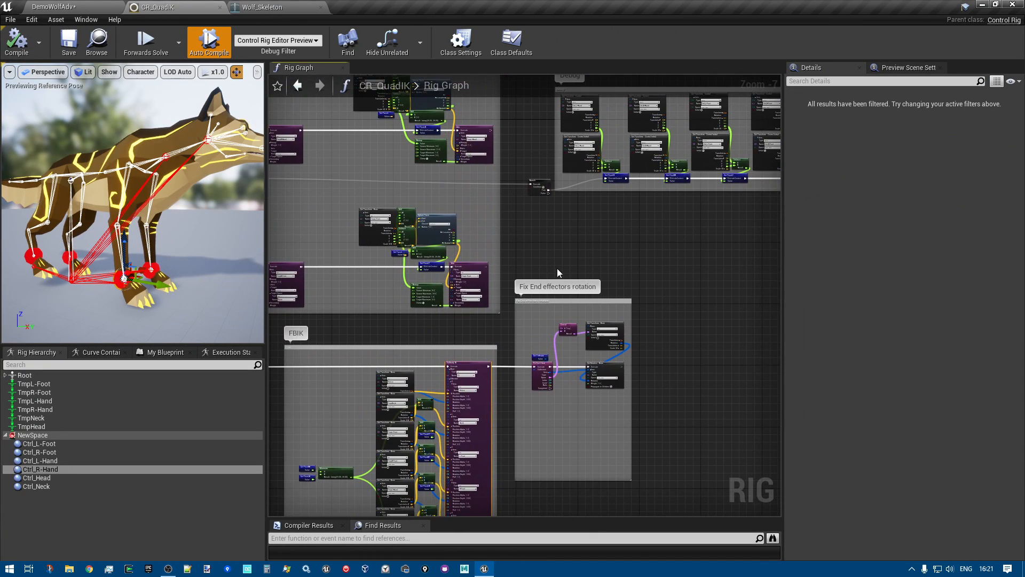
Turn off the Condition of the Branch node that feeds the debug nodes in the CR_QuadIK graph
{"action": "right_click_drag", "start_coordinate": [546, 218], "coordinate": [536, 292]}
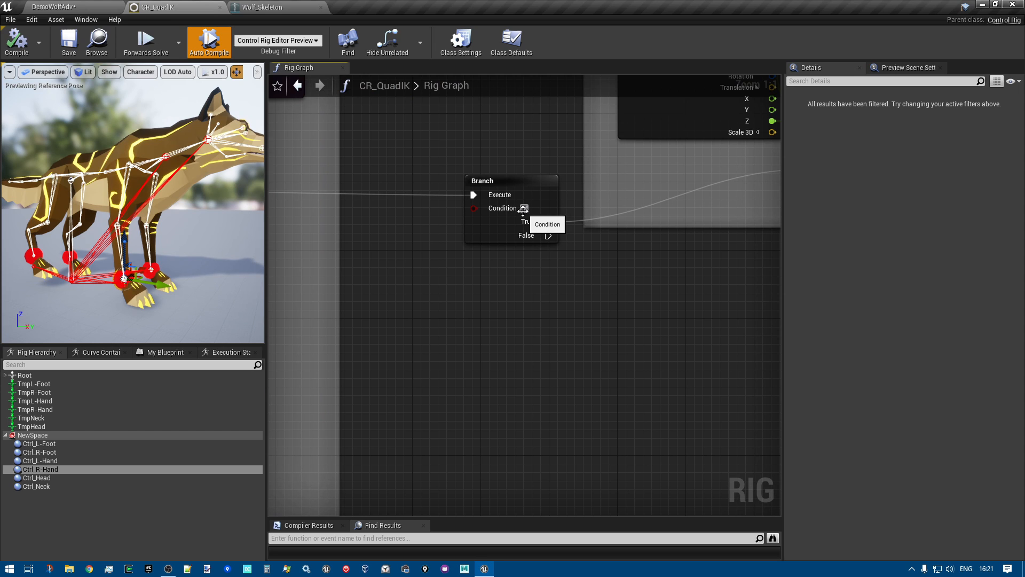
{"action": "left_click", "coordinate": [524, 209]}
Play the DemoWolfAdv level, run and jump the wolf across the white mounds and ridges, and stop the play session
{"action": "left_click", "coordinate": [59, 7]}
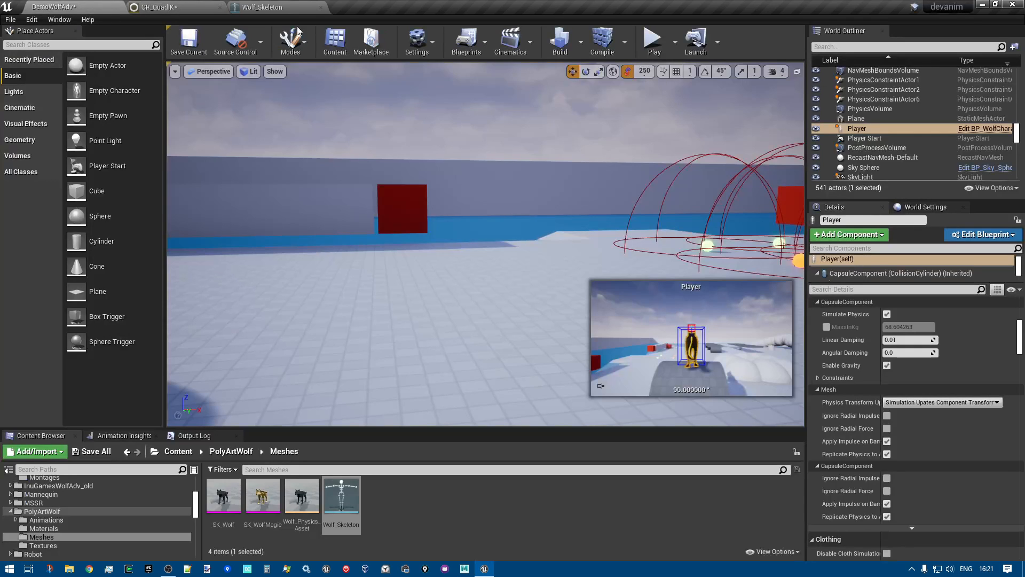
{"action": "left_click", "coordinate": [660, 42]}
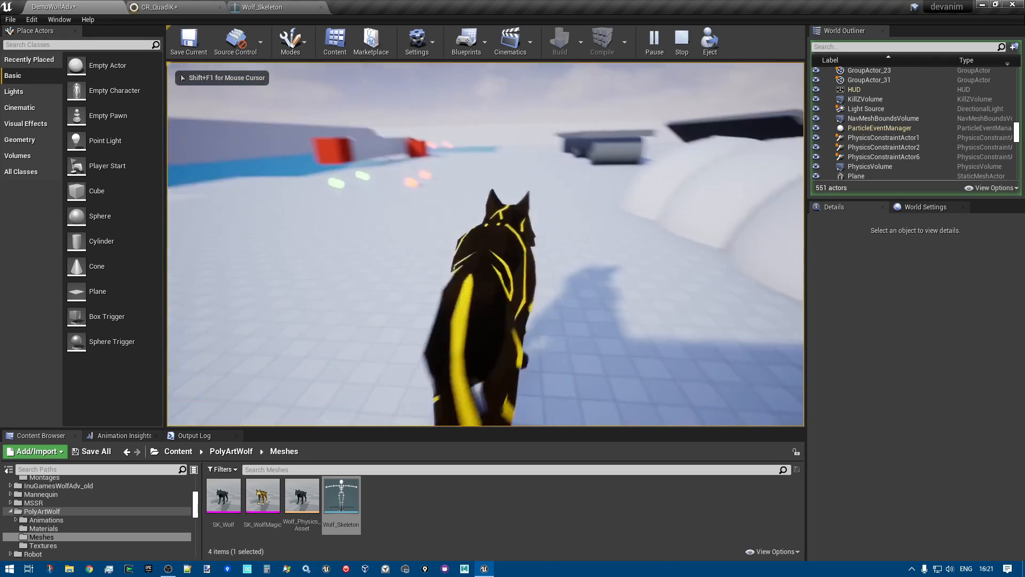
{"action": "key", "text": "w"}
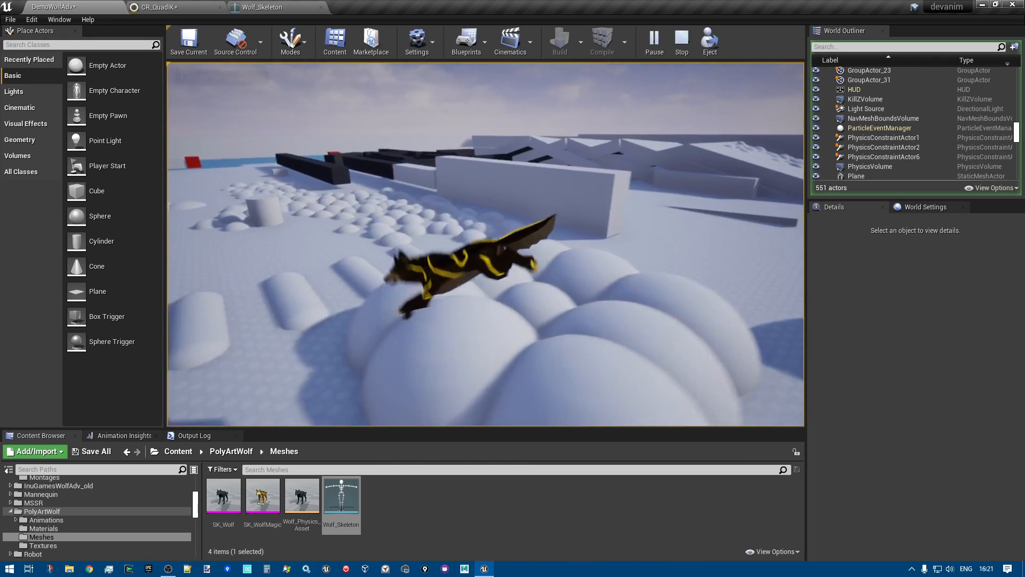
{"action": "key", "text": "w"}
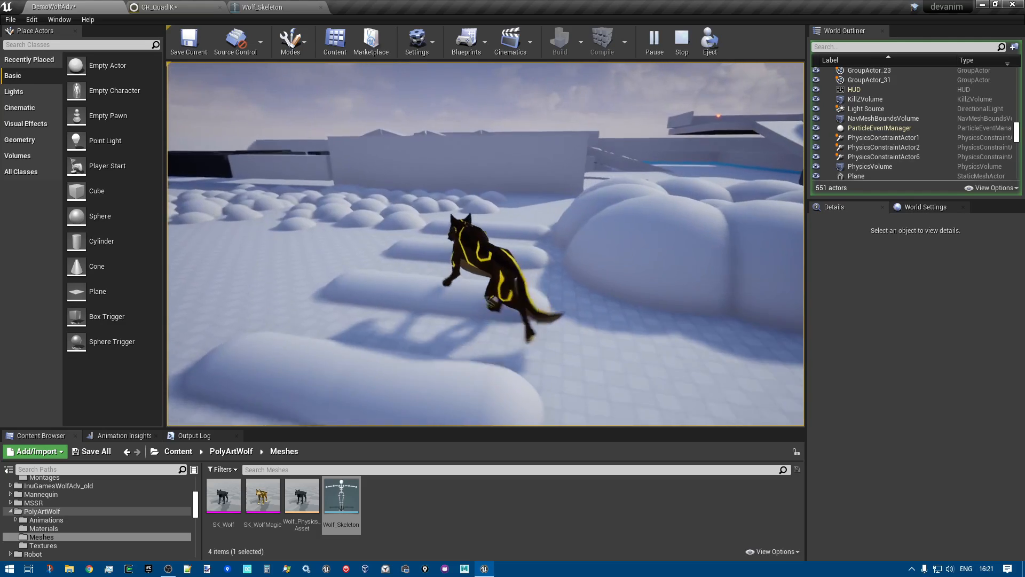
{"action": "key", "text": "w"}
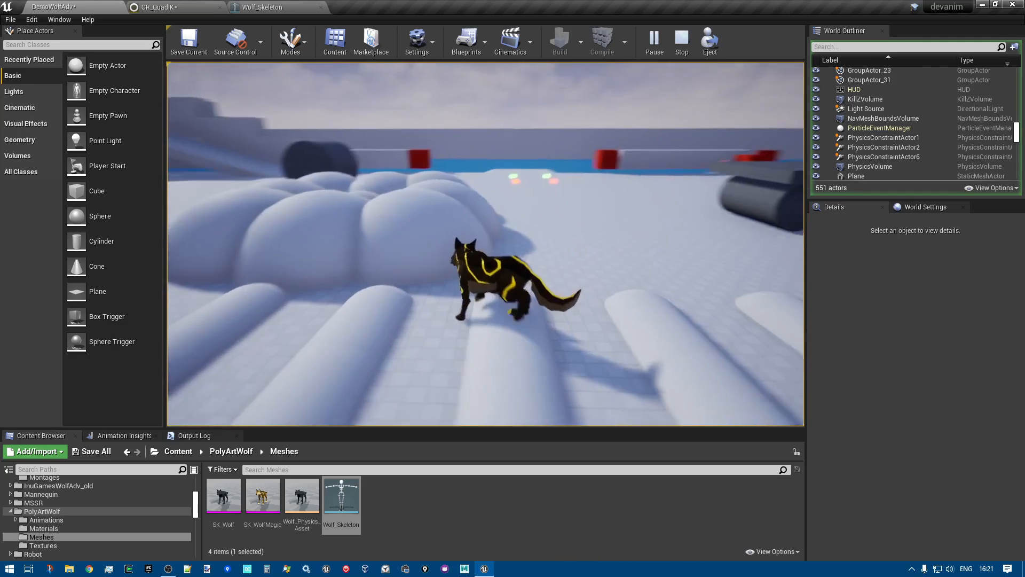
{"action": "key", "text": "w"}
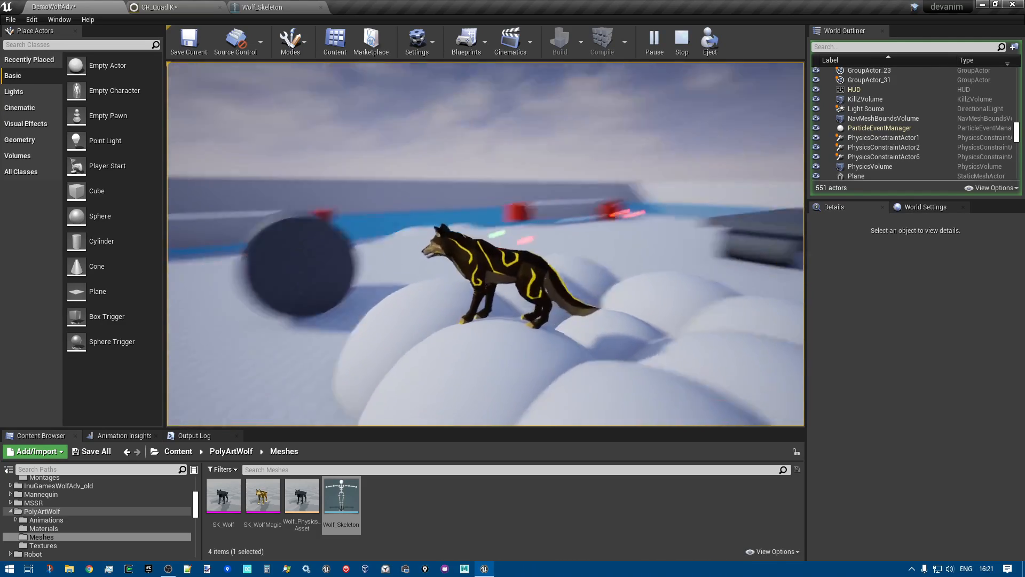
{"action": "key", "text": "d"}
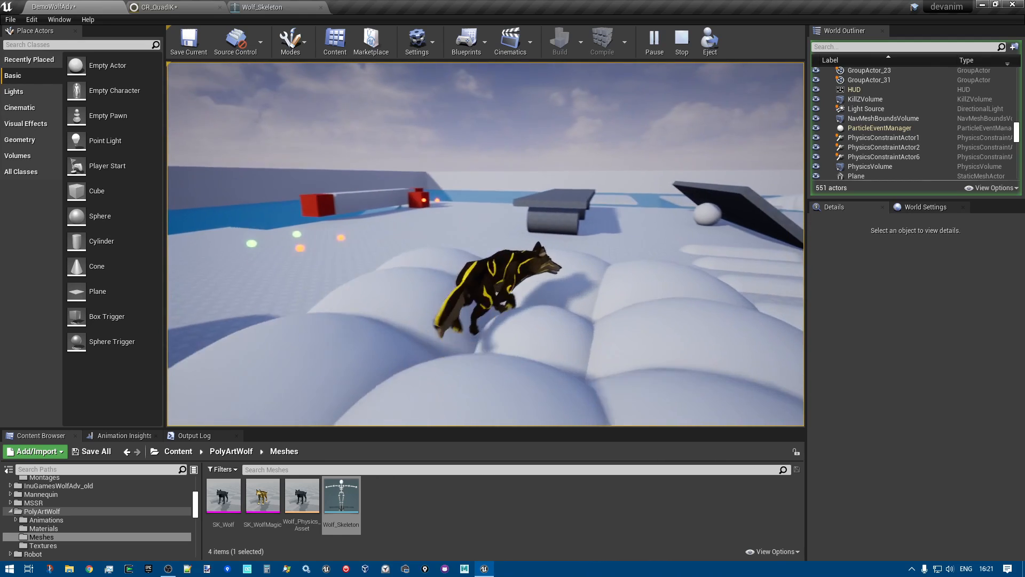
{"action": "key", "text": "s"}
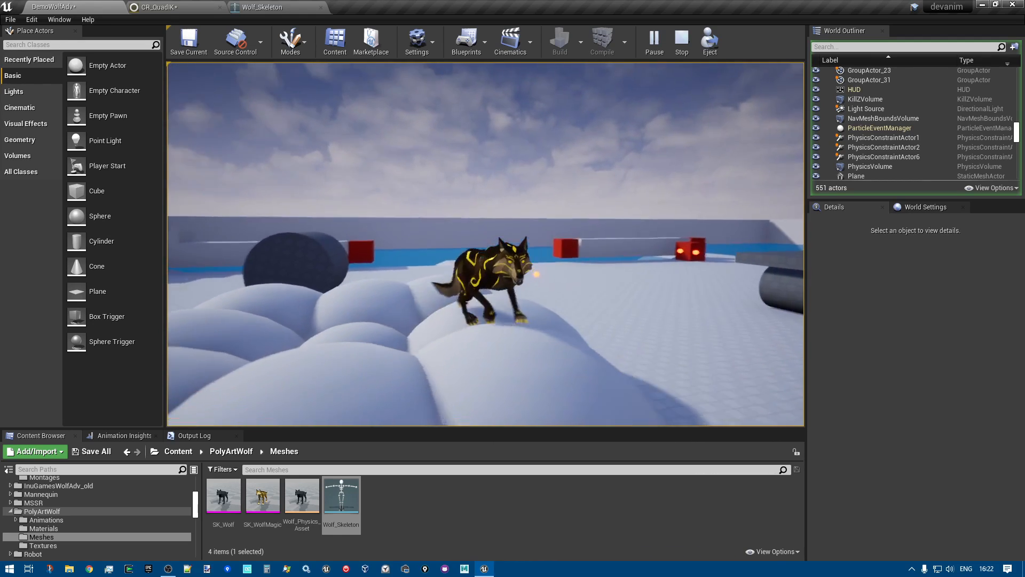
{"action": "key", "text": "Escape"}
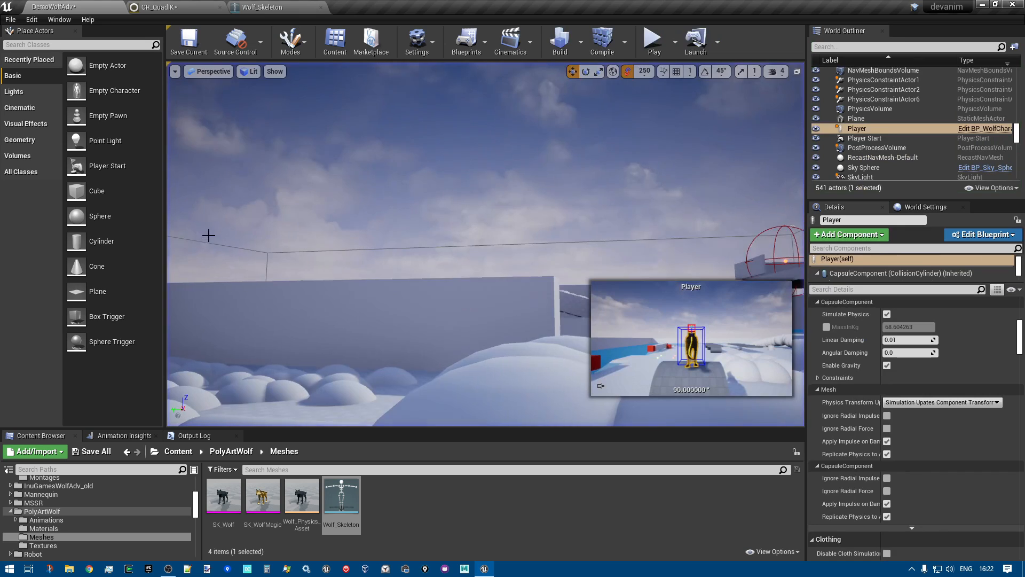
Return to the CR_QuadIK graph and set the Fullbody IK node's solver Damping to 6 and Max Iterations to 6
{"action": "left_click", "coordinate": [266, 6]}
{"action": "left_click", "coordinate": [194, 3]}
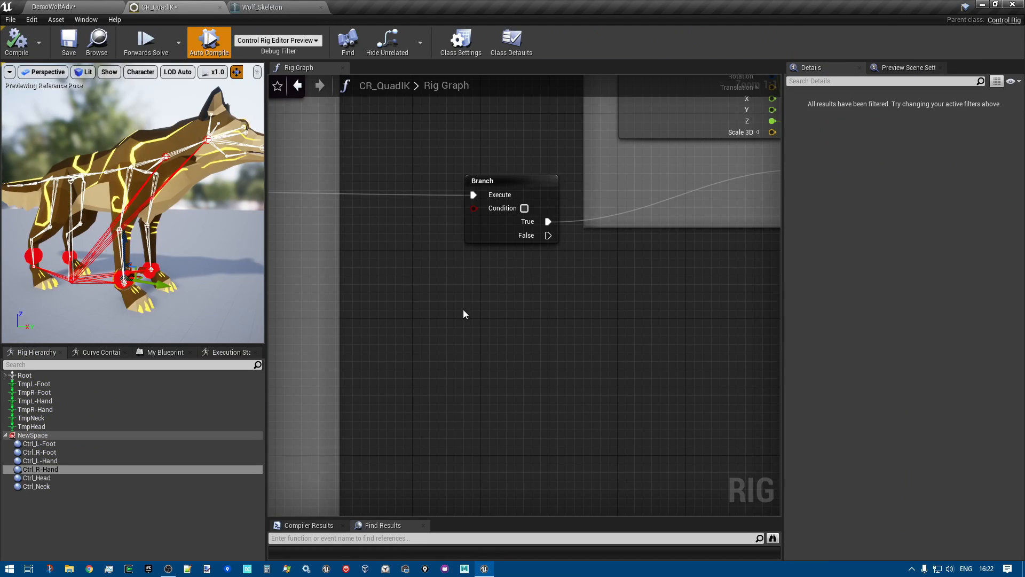
{"action": "scroll", "coordinate": [483, 327], "scroll_direction": "down", "scroll_amount": 5}
{"action": "scroll", "coordinate": [482, 329], "scroll_direction": "up", "scroll_amount": 6}
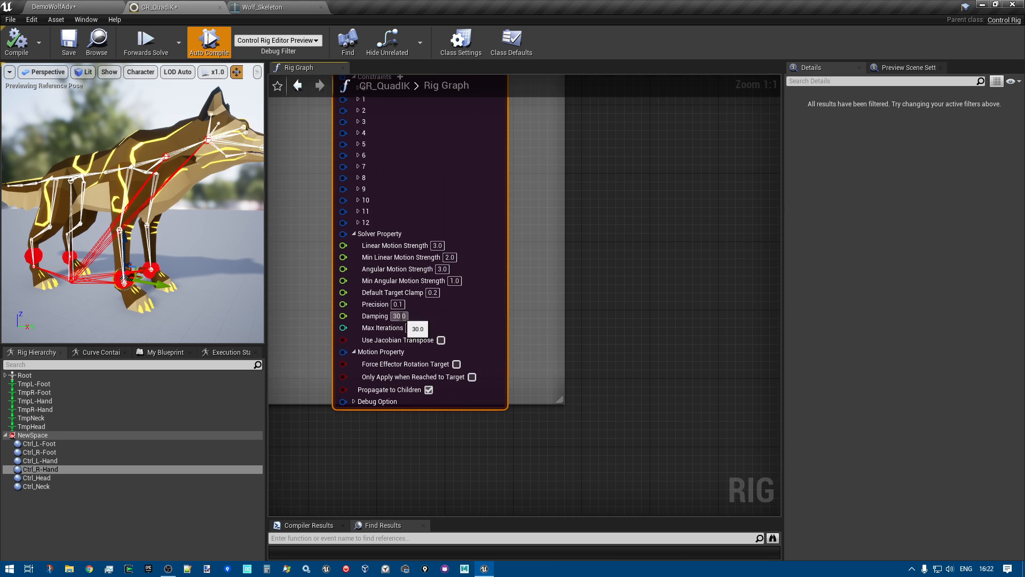
{"action": "type", "text": "6"}
{"action": "left_click", "coordinate": [462, 310]}
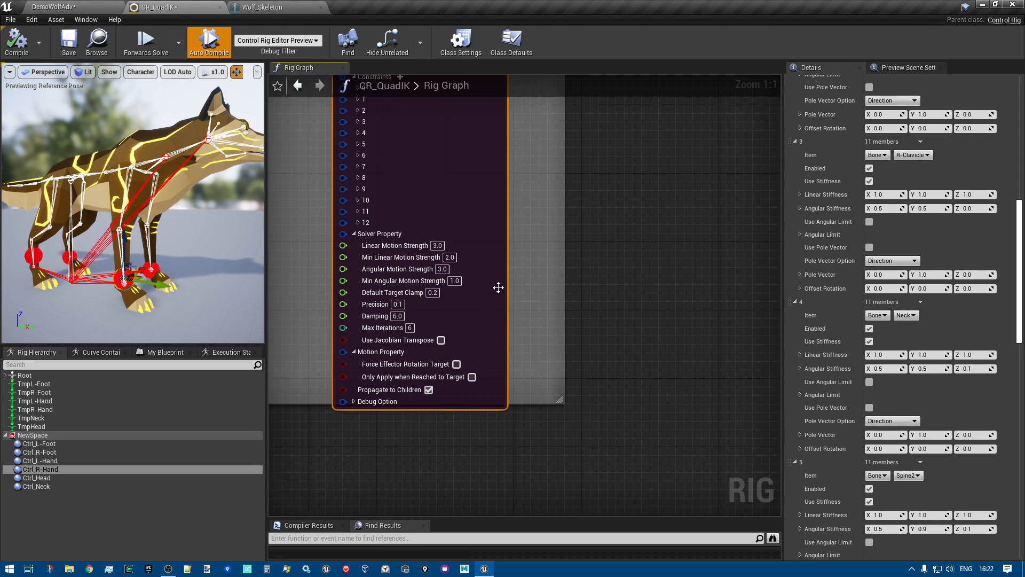
Try a Min Angular Motion Strength of 2 on the Fullbody IK node and set it back to 1
{"action": "scroll", "coordinate": [460, 281], "scroll_direction": "up", "scroll_amount": 3}
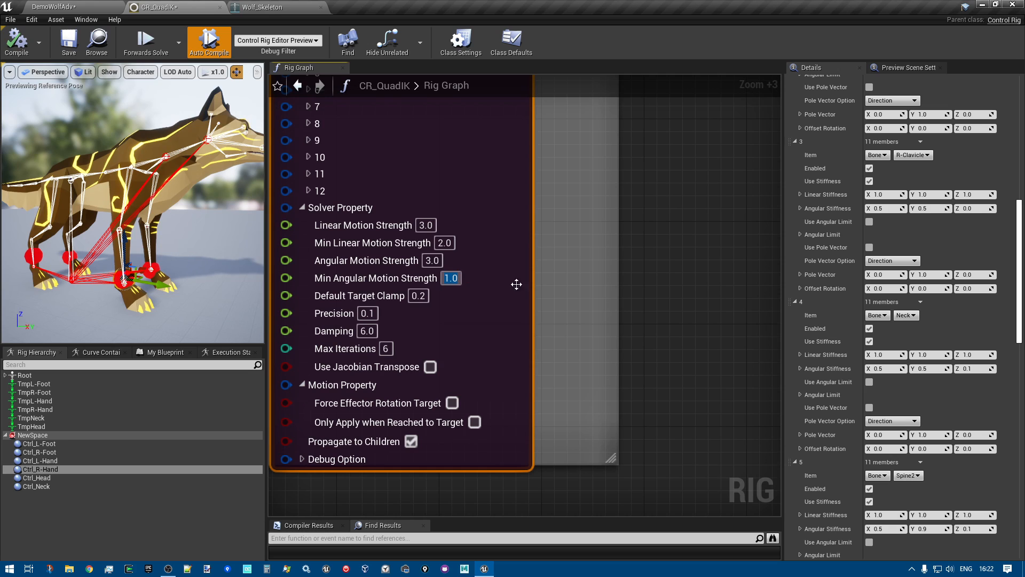
{"action": "right_click_drag", "start_coordinate": [560, 293], "coordinate": [578, 331]}
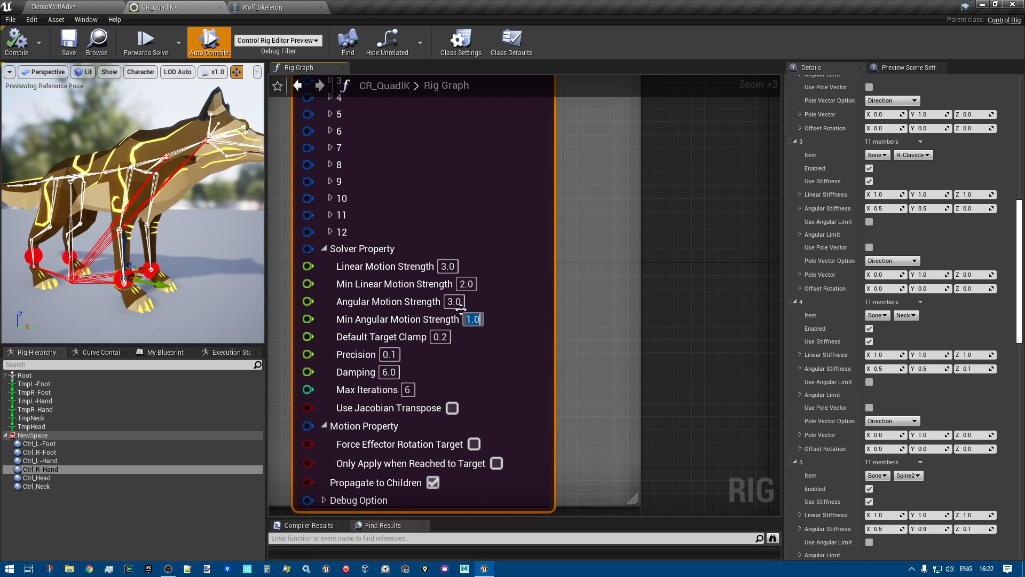
{"action": "type", "text": "2"}
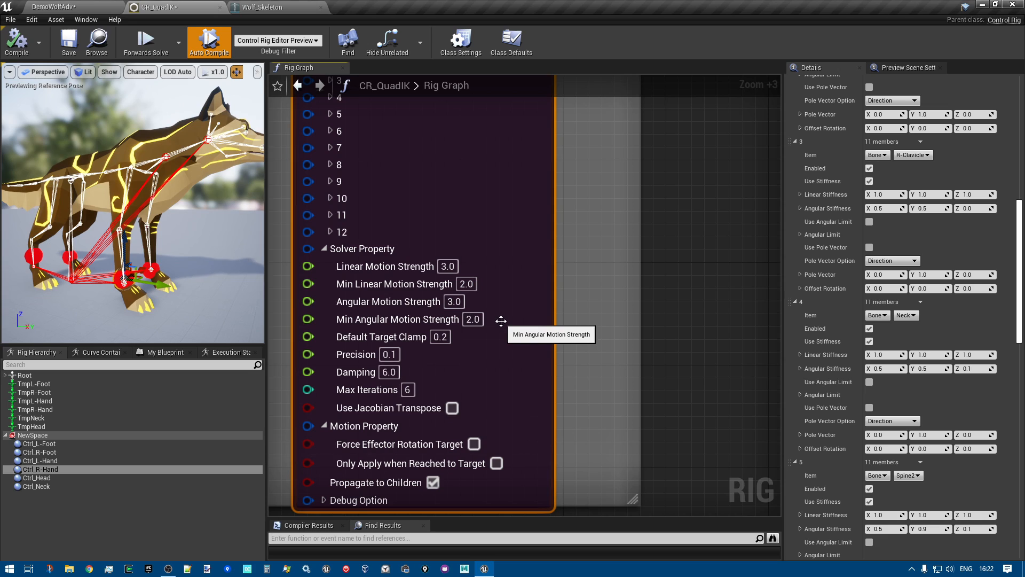
{"action": "type", "text": "1"}
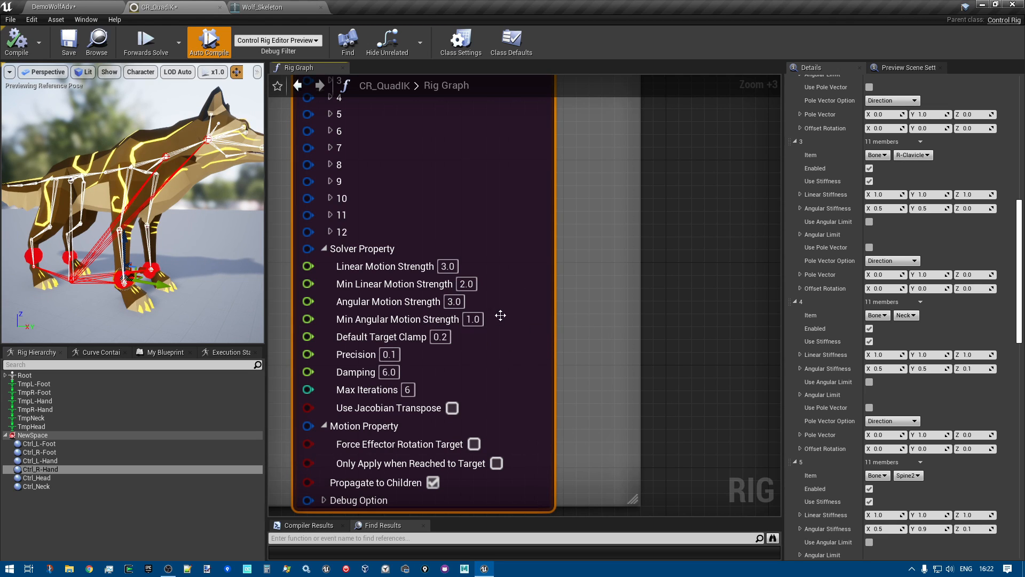
{"action": "left_click", "coordinate": [473, 319]}
{"action": "type", "text": "2"}
{"action": "scroll", "coordinate": [639, 309], "scroll_direction": "down", "scroll_amount": 9}
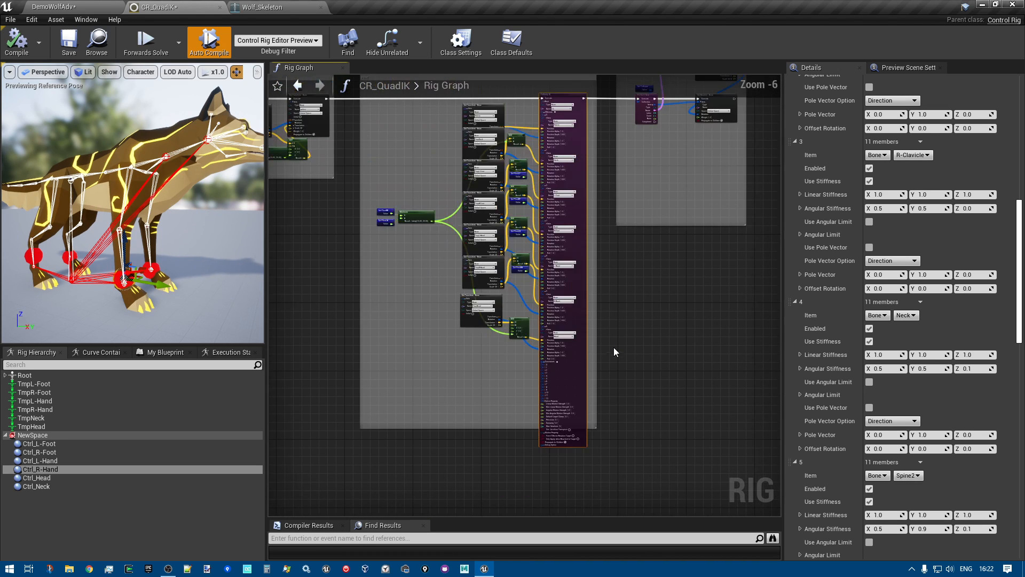
{"action": "scroll", "coordinate": [579, 322], "scroll_direction": "up", "scroll_amount": 7}
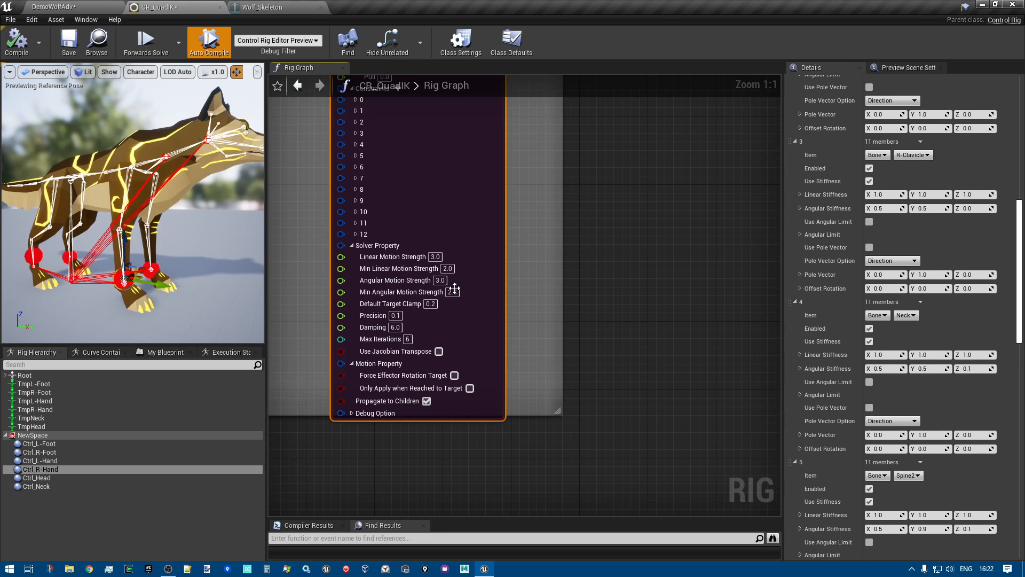
{"action": "type", "text": "1"}
{"action": "left_click", "coordinate": [600, 299]}
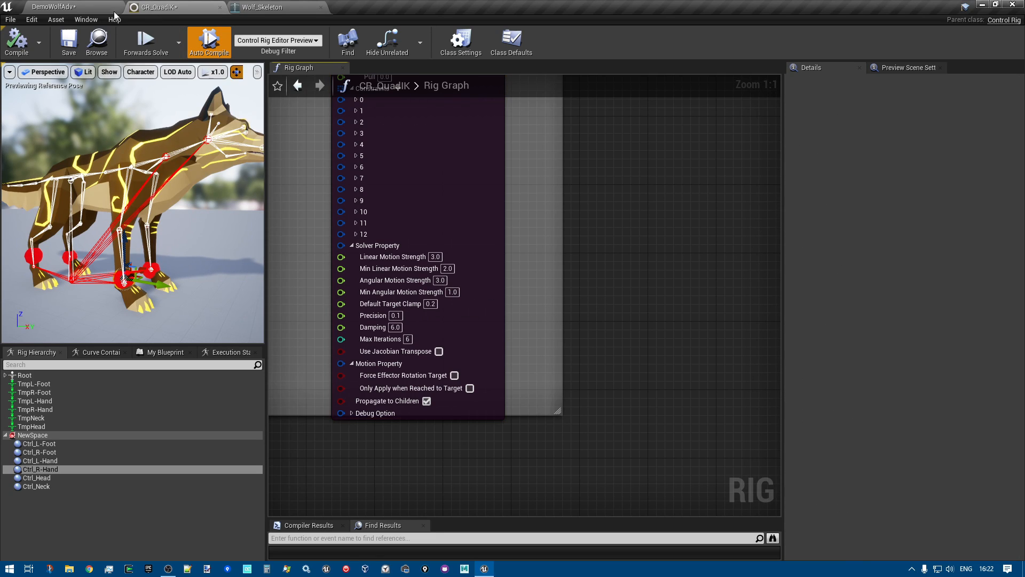
Save the CR_QuadIK rig, open Animation Insights for the DemoWolfAdv level, and enable the Animation trace filter preset
{"action": "left_click", "coordinate": [69, 43]}
{"action": "left_click", "coordinate": [54, 7]}
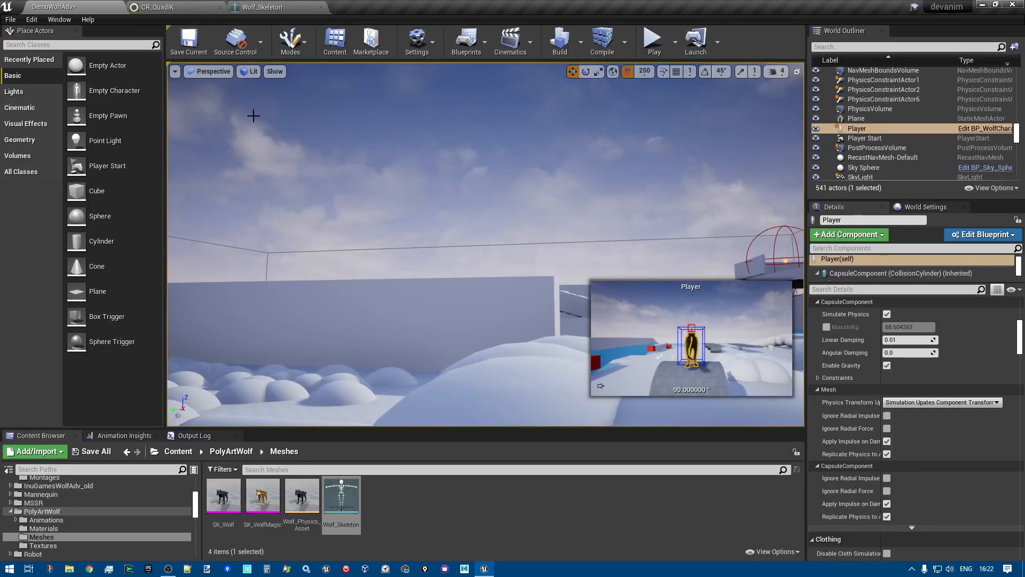
{"action": "right_click_drag", "start_coordinate": [344, 371], "coordinate": [324, 395]}
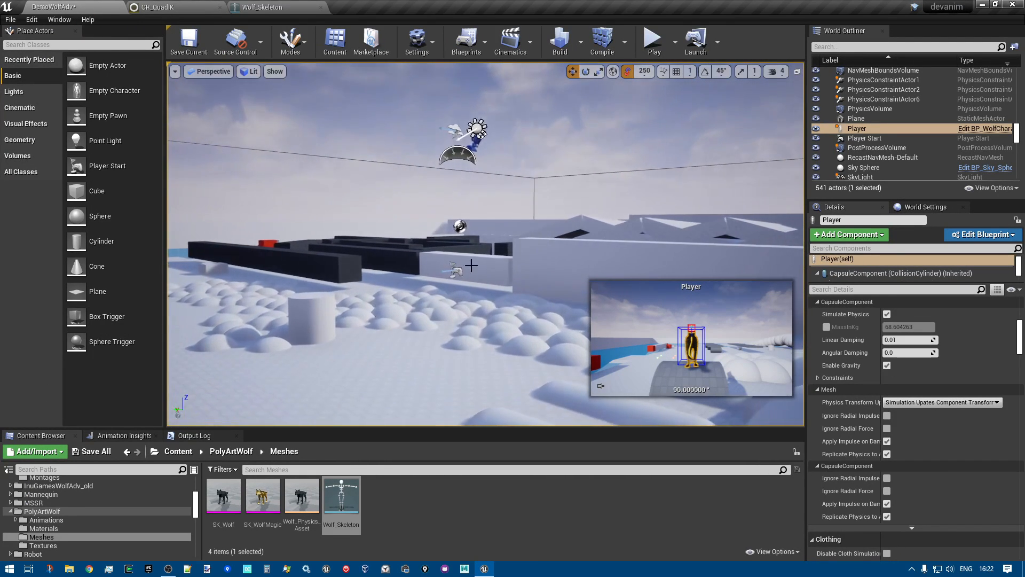
{"action": "left_click_drag", "start_coordinate": [312, 430], "coordinate": [313, 384]}
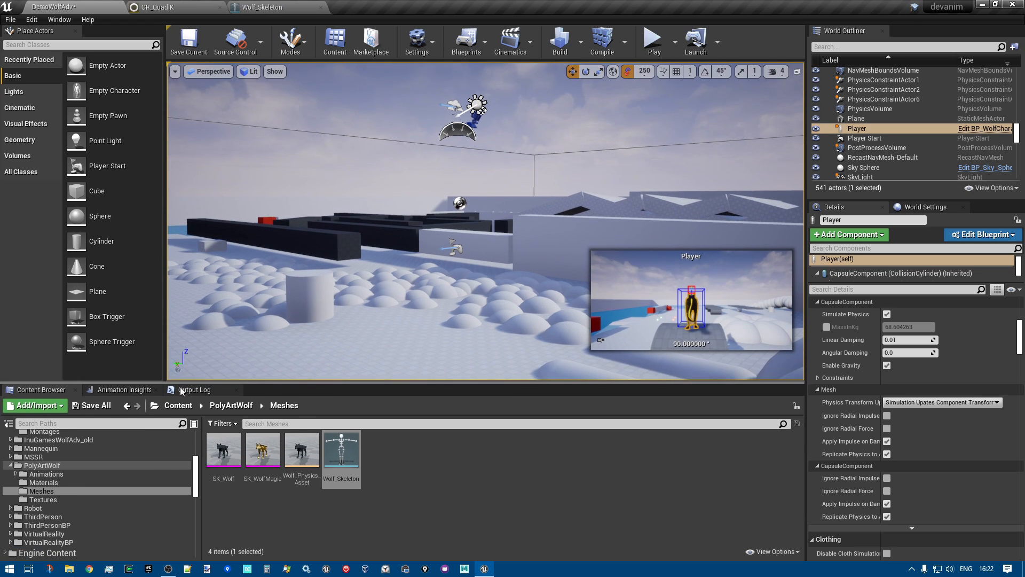
{"action": "left_click", "coordinate": [130, 392]}
{"action": "key", "text": "f"}
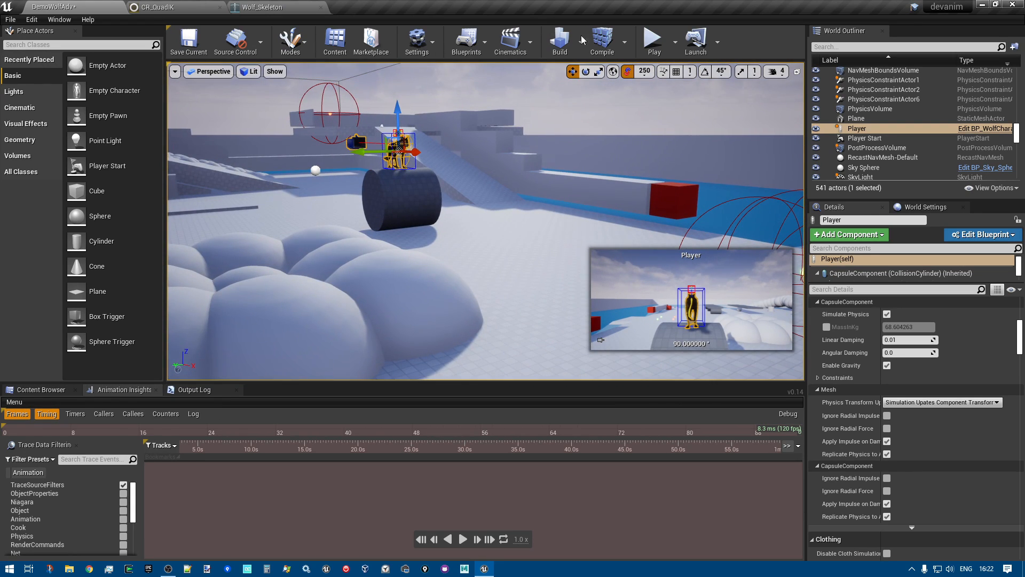
{"action": "left_click", "coordinate": [9, 473]}
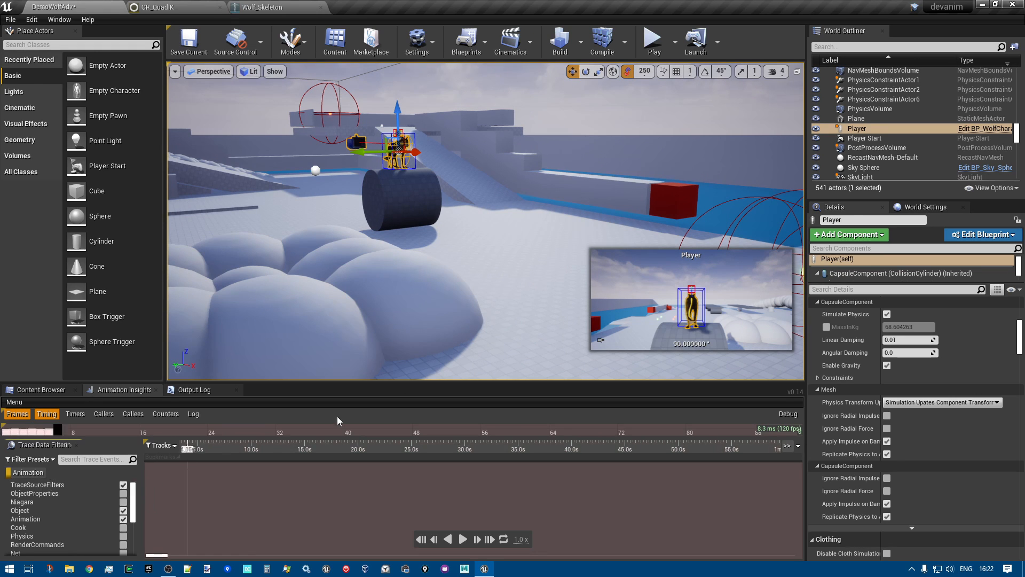
Record a play session of the wolf jumping off the cylinder and climbing the ramp, and turn off the Animation trace preset once play is stopped
{"action": "left_click", "coordinate": [650, 42]}
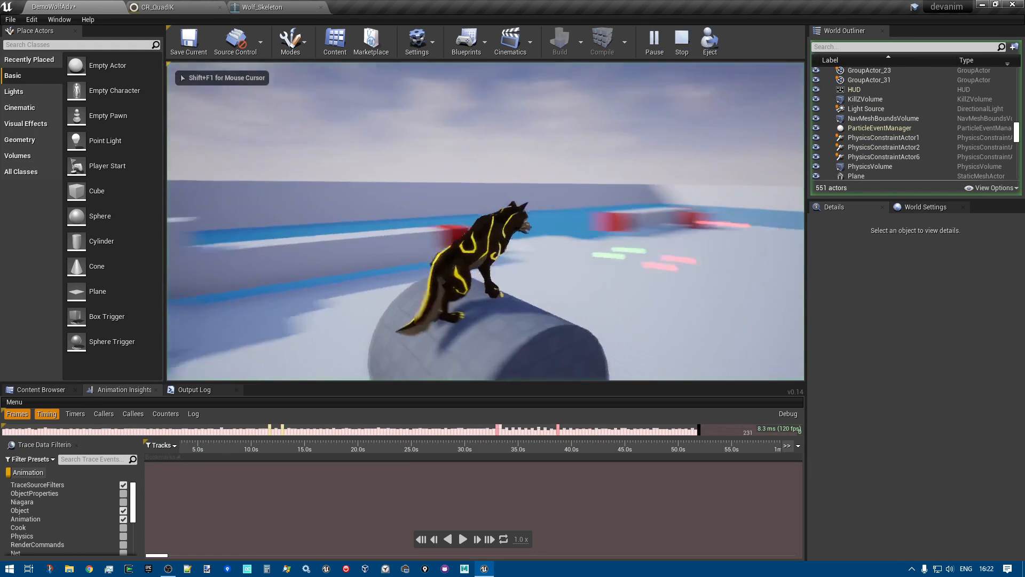
{"action": "key", "text": "w"}
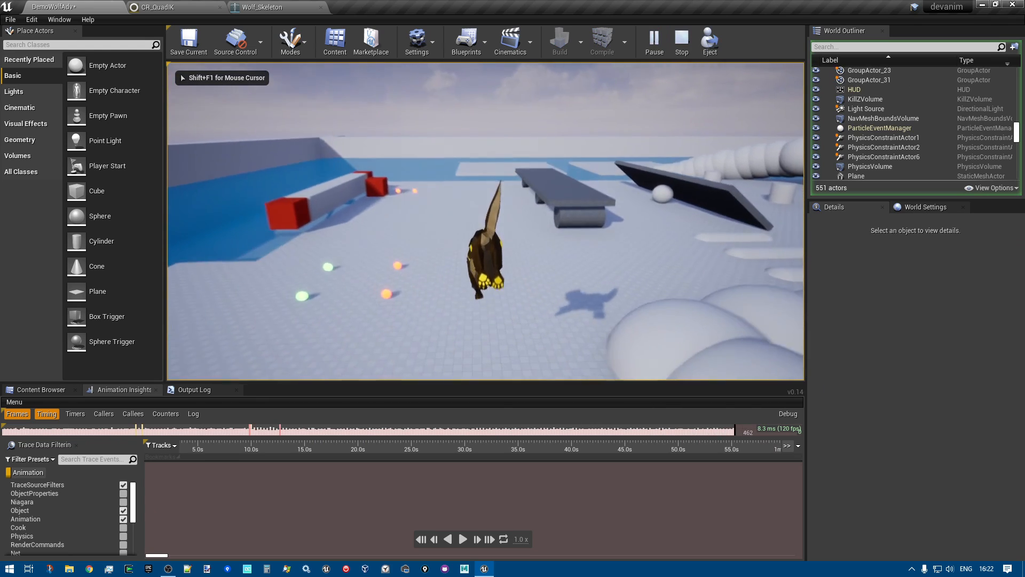
{"action": "key", "text": "w"}
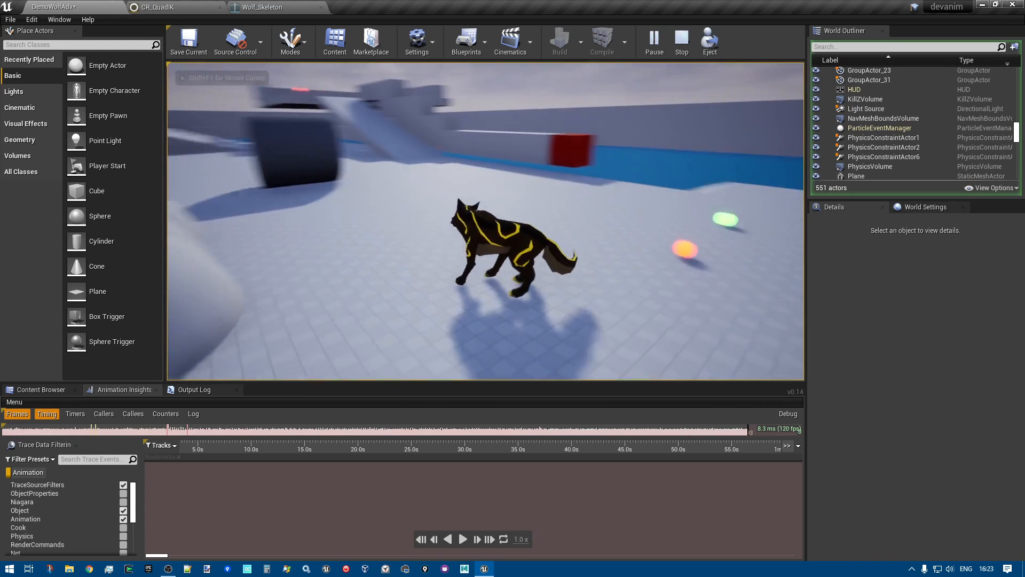
{"action": "key", "text": "w"}
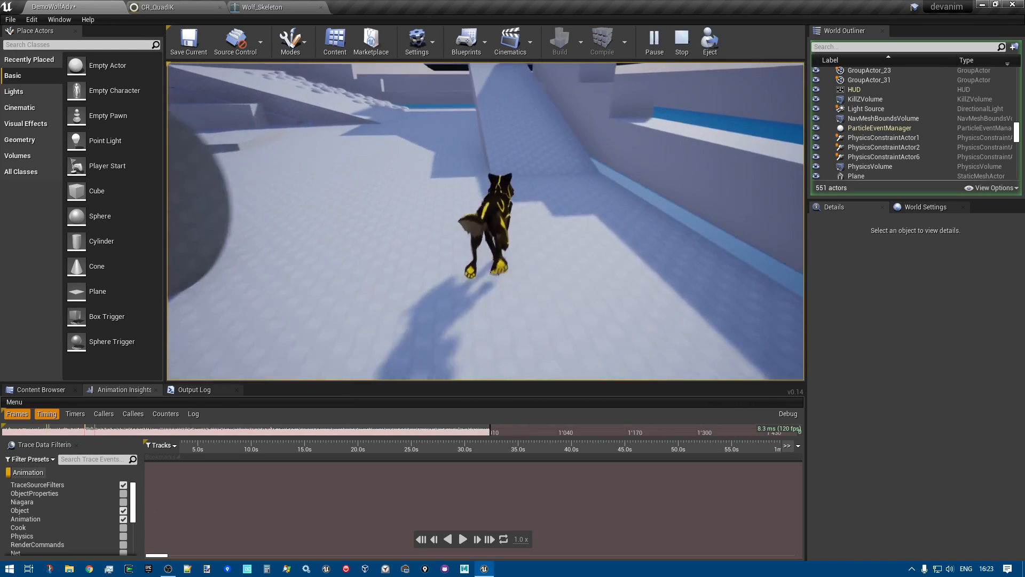
{"action": "key", "text": "w"}
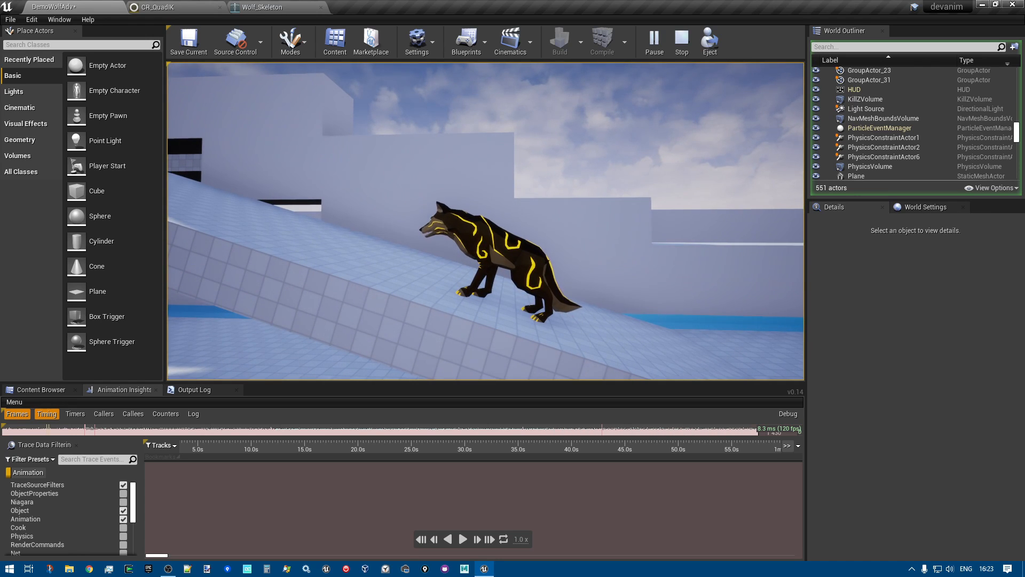
{"action": "key", "text": "Escape"}
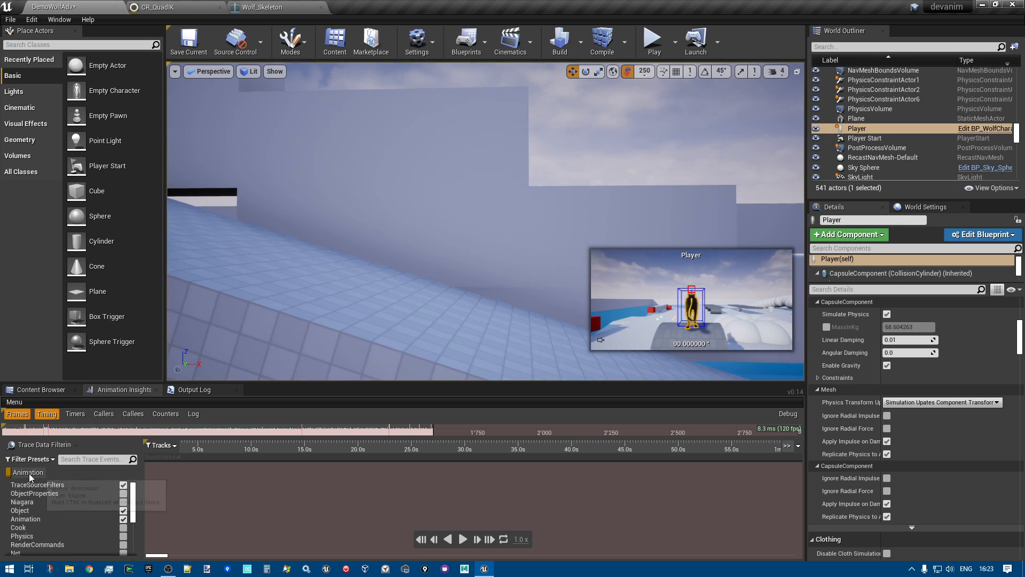
{"action": "left_click", "coordinate": [30, 475]}
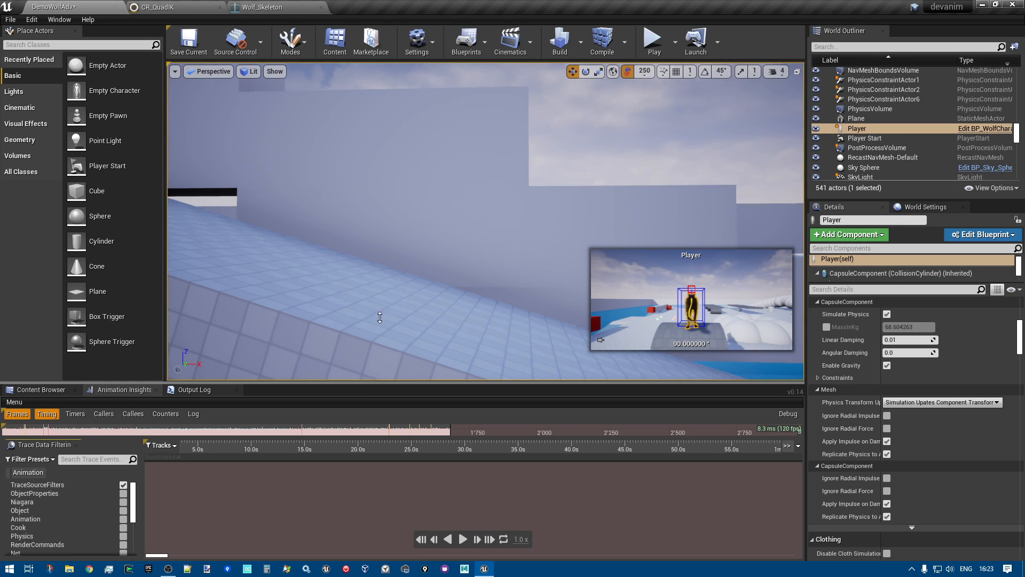
Enlarge the Animation Insights area and zoom its timeline to the tracks recorded during the wolf's play session
{"action": "left_click_drag", "start_coordinate": [380, 344], "coordinate": [381, 214]}
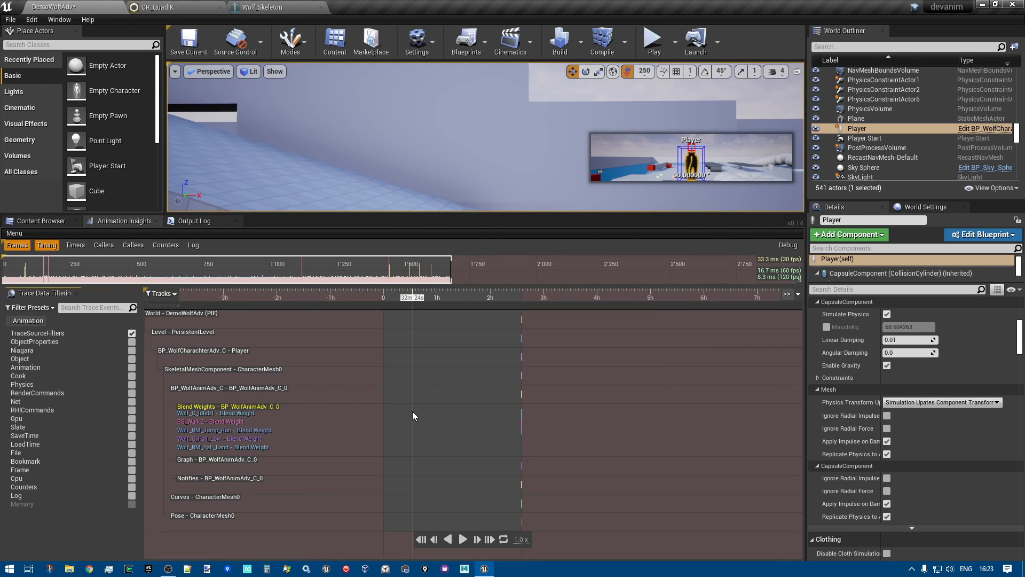
{"action": "scroll", "coordinate": [342, 452], "scroll_direction": "up", "scroll_amount": 10}
{"action": "scroll", "coordinate": [342, 451], "scroll_direction": "down", "scroll_amount": 10}
{"action": "scroll", "coordinate": [342, 450], "scroll_direction": "up", "scroll_amount": 5}
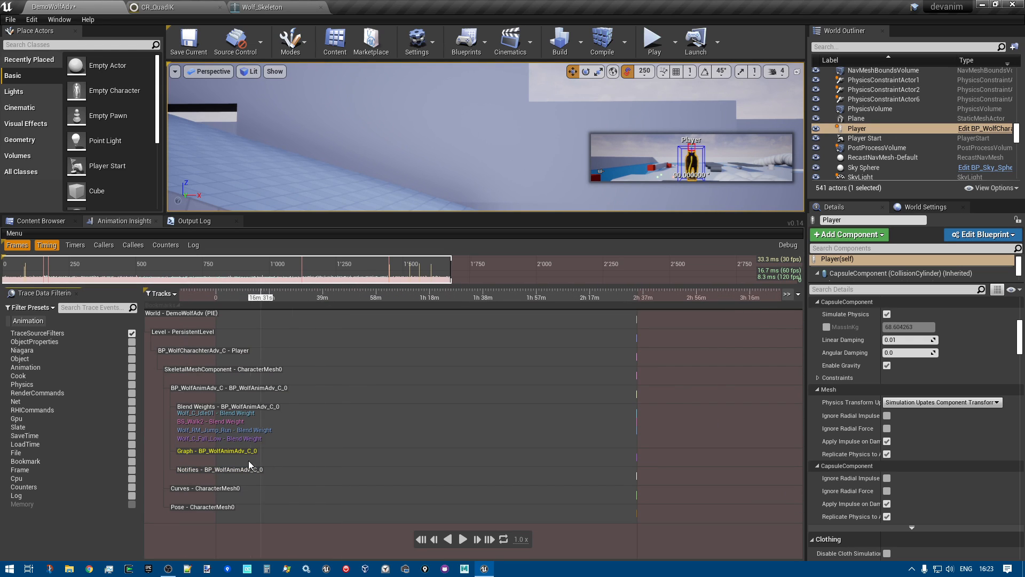
{"action": "scroll", "coordinate": [293, 454], "scroll_direction": "down", "scroll_amount": 3}
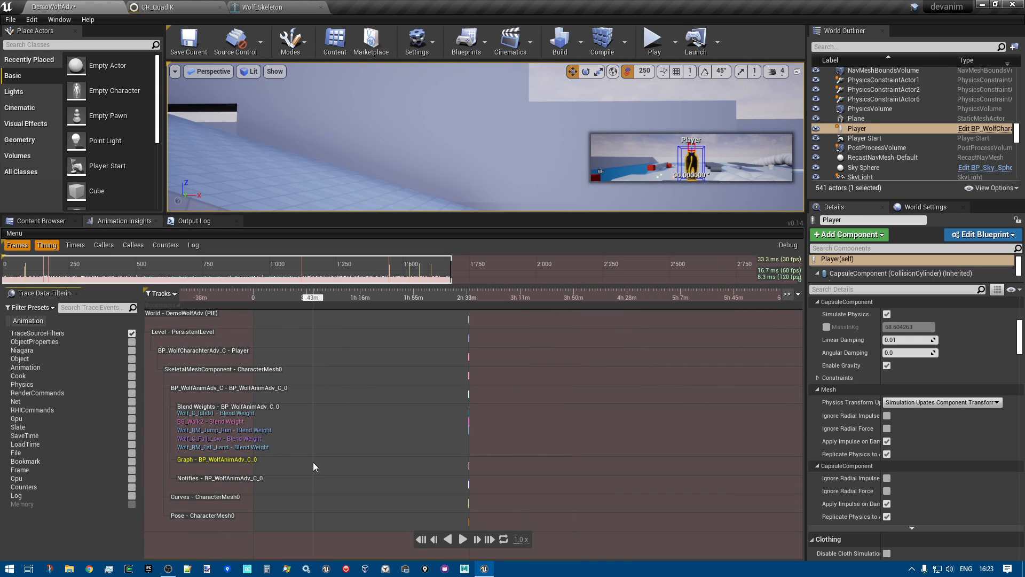
{"action": "scroll", "coordinate": [316, 463], "scroll_direction": "up", "scroll_amount": 5}
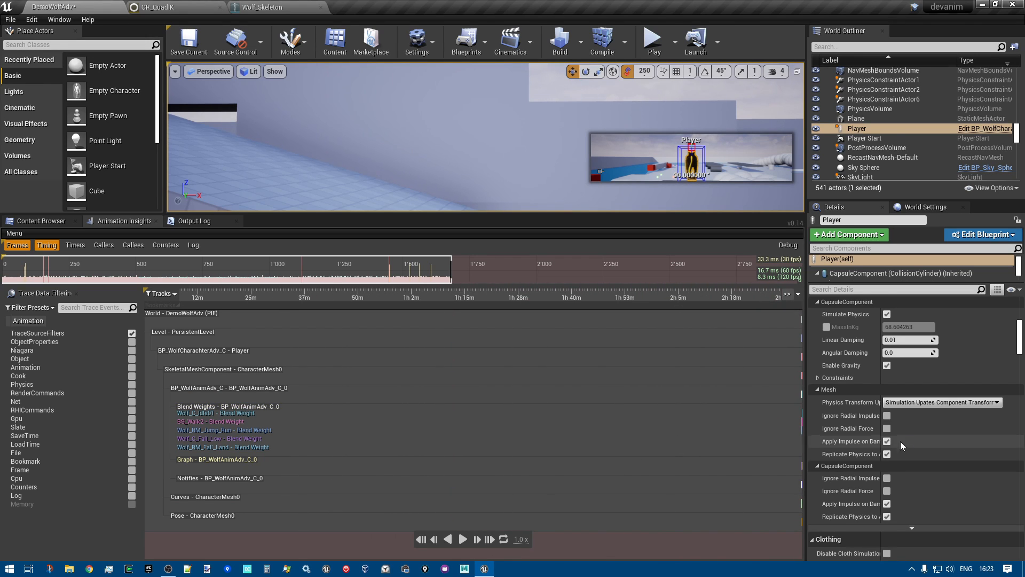
{"action": "scroll", "coordinate": [798, 440], "scroll_direction": "down", "scroll_amount": 3}
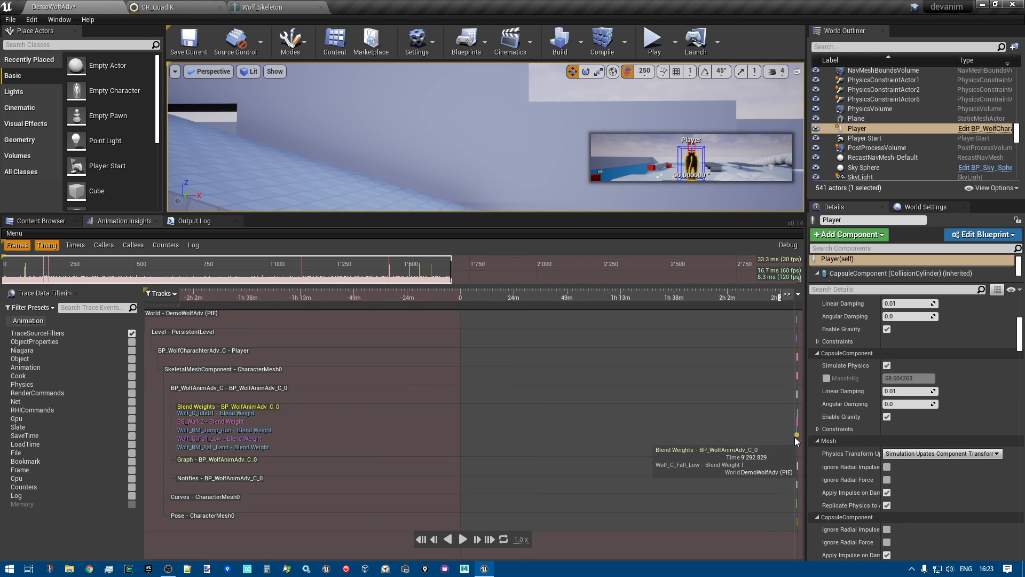
{"action": "scroll", "coordinate": [794, 441], "scroll_direction": "up", "scroll_amount": 4}
{"action": "left_click_drag", "start_coordinate": [795, 443], "coordinate": [499, 276]}
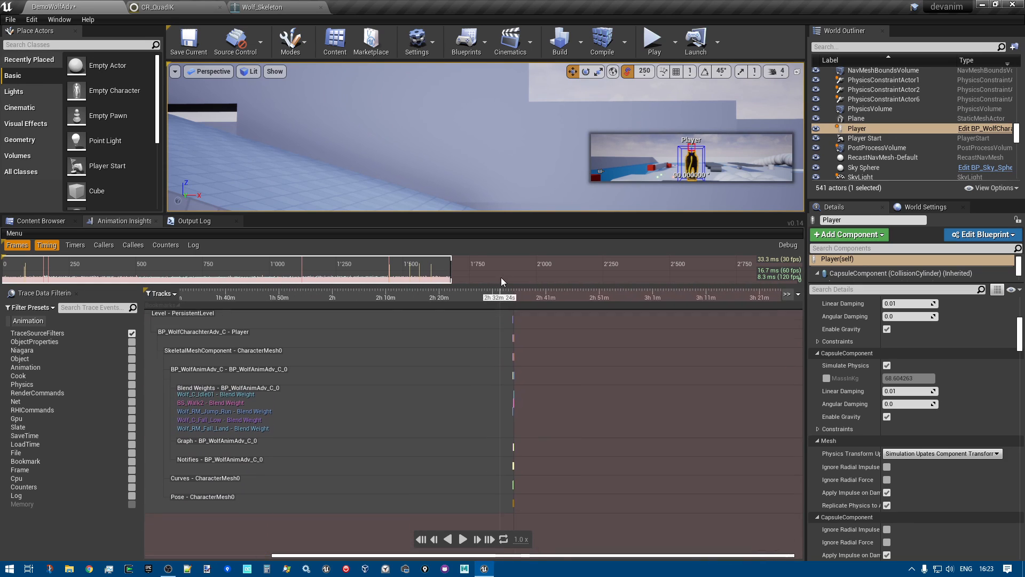
{"action": "scroll", "coordinate": [651, 406], "scroll_direction": "up", "scroll_amount": 12}
{"action": "scroll", "coordinate": [643, 462], "scroll_direction": "up", "scroll_amount": 15}
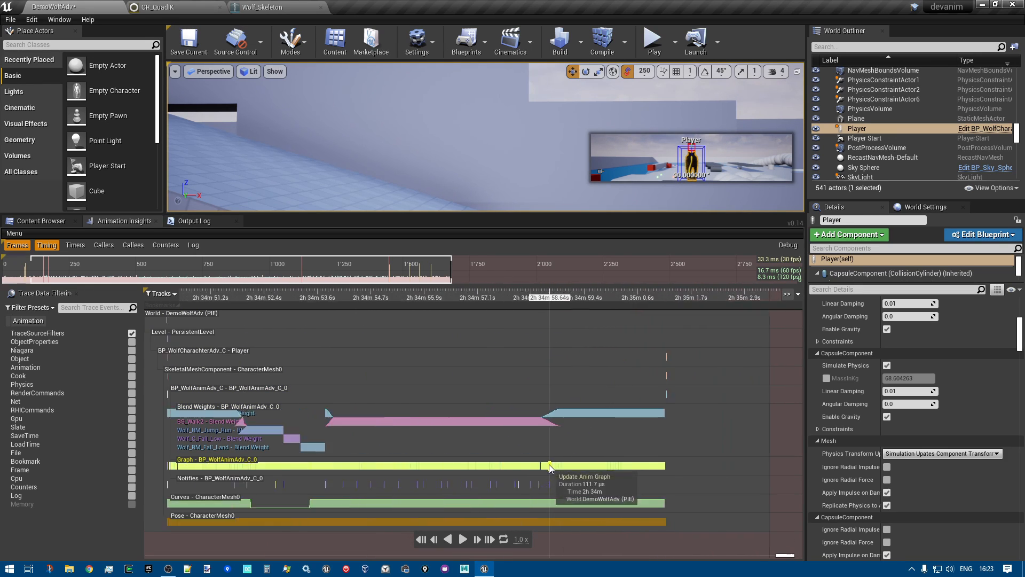
Examine the duration of a single Evaluate event on the BP_WolfAnimAdv_C_0 Graph track near the end of the recording
{"action": "scroll", "coordinate": [549, 465], "scroll_direction": "up", "scroll_amount": 2}
{"action": "scroll", "coordinate": [671, 428], "scroll_direction": "up", "scroll_amount": 4}
{"action": "left_click_drag", "start_coordinate": [719, 347], "coordinate": [570, 389]}
{"action": "scroll", "coordinate": [478, 406], "scroll_direction": "up", "scroll_amount": 4}
{"action": "scroll", "coordinate": [479, 405], "scroll_direction": "up", "scroll_amount": 12}
{"action": "scroll", "coordinate": [479, 404], "scroll_direction": "up", "scroll_amount": 5}
{"action": "scroll", "coordinate": [534, 401], "scroll_direction": "up", "scroll_amount": 3}
{"action": "scroll", "coordinate": [533, 402], "scroll_direction": "down", "scroll_amount": 3}
{"action": "left_click_drag", "start_coordinate": [588, 399], "coordinate": [307, 405]}
{"action": "scroll", "coordinate": [422, 407], "scroll_direction": "up", "scroll_amount": 4}
{"action": "mouse_move", "coordinate": [579, 410]}
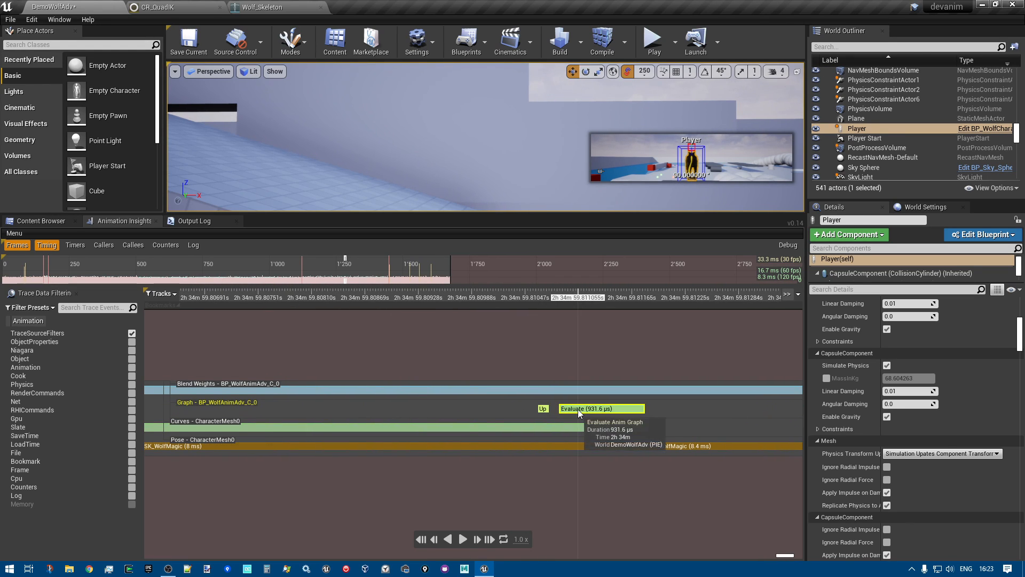
{"action": "left_click_drag", "start_coordinate": [673, 404], "coordinate": [594, 404]}
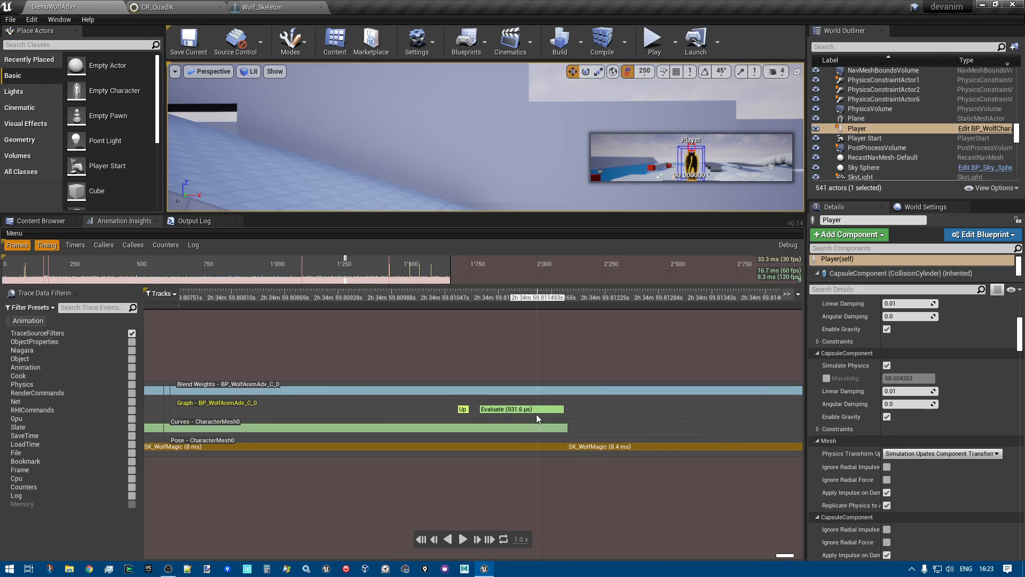
{"action": "left_click_drag", "start_coordinate": [607, 409], "coordinate": [630, 418]}
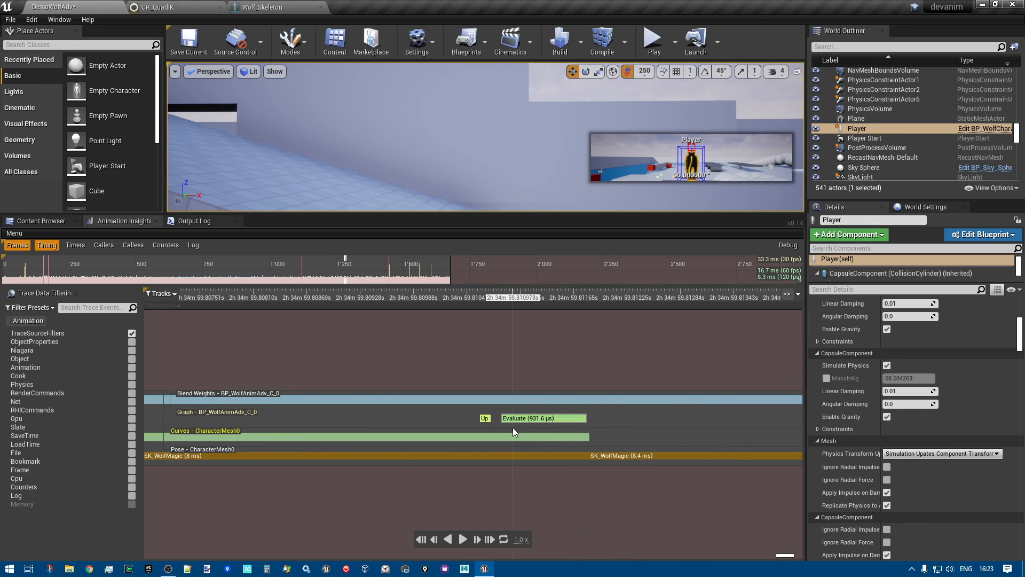
{"action": "mouse_move", "coordinate": [529, 418]}
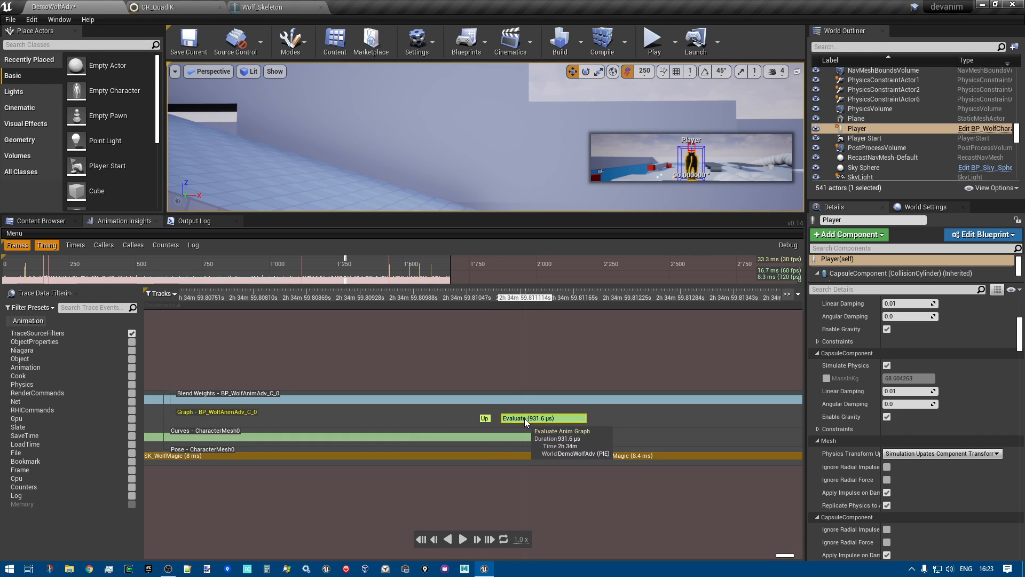
Compare the anim graph's Evaluate durations across several earlier frames on the Graph track
{"action": "left_click_drag", "start_coordinate": [405, 419], "coordinate": [941, 410]}
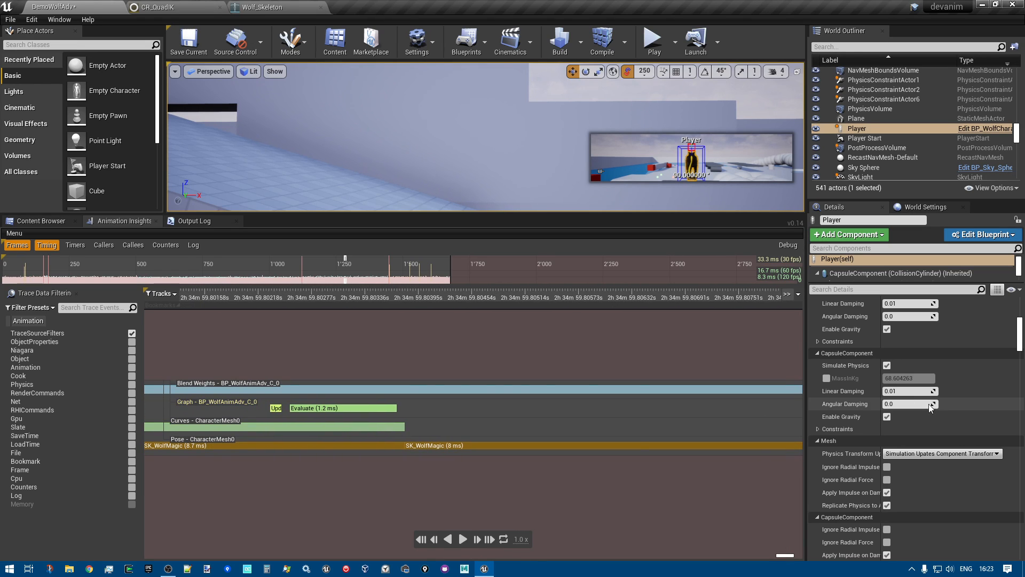
{"action": "left_click_drag", "start_coordinate": [331, 411], "coordinate": [443, 438]}
{"action": "mouse_move", "coordinate": [443, 439]}
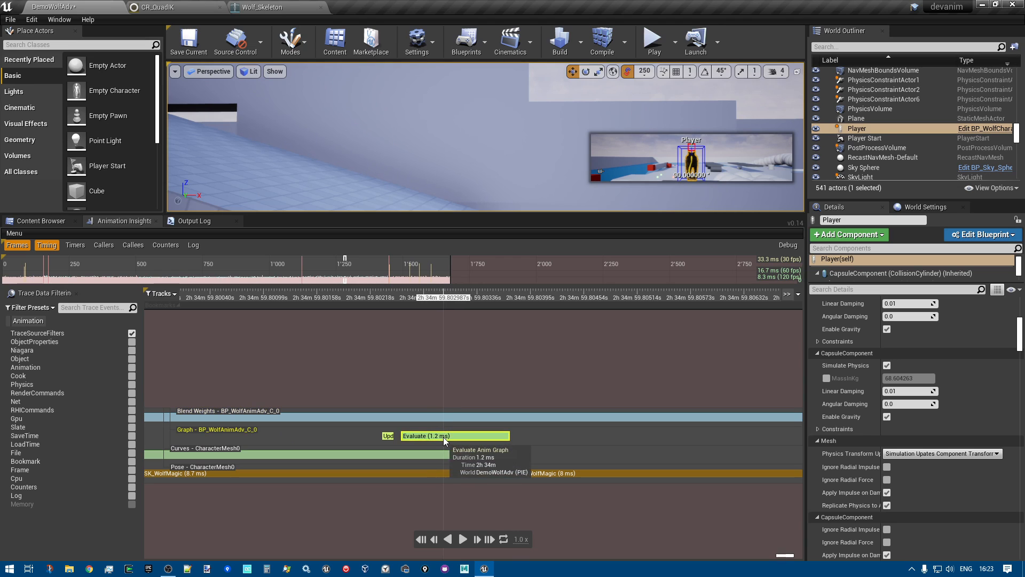
{"action": "left_click_drag", "start_coordinate": [303, 454], "coordinate": [885, 442]}
{"action": "left_click_drag", "start_coordinate": [364, 443], "coordinate": [466, 449]}
{"action": "left_click_drag", "start_coordinate": [370, 444], "coordinate": [818, 447]}
{"action": "scroll", "coordinate": [601, 457], "scroll_direction": "down", "scroll_amount": 2}
{"action": "left_click_drag", "start_coordinate": [533, 448], "coordinate": [705, 449]}
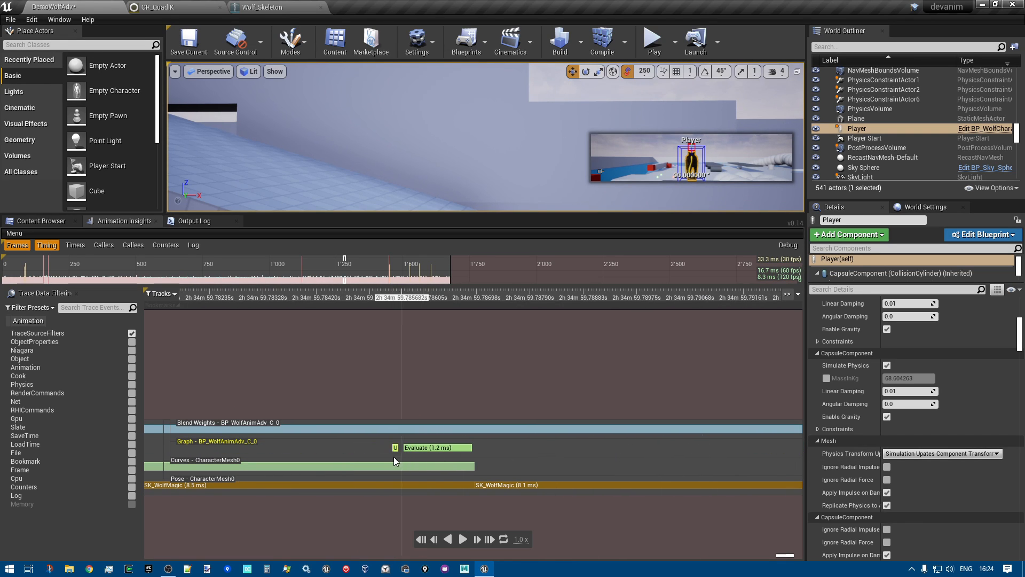
{"action": "left_click_drag", "start_coordinate": [335, 450], "coordinate": [730, 464]}
{"action": "left_click_drag", "start_coordinate": [439, 465], "coordinate": [630, 466]}
{"action": "left_click_drag", "start_coordinate": [326, 471], "coordinate": [703, 447]}
{"action": "scroll", "coordinate": [471, 449], "scroll_direction": "up", "scroll_amount": 1}
{"action": "scroll", "coordinate": [471, 450], "scroll_direction": "up", "scroll_amount": 1}
{"action": "left_click_drag", "start_coordinate": [289, 442], "coordinate": [560, 467]}
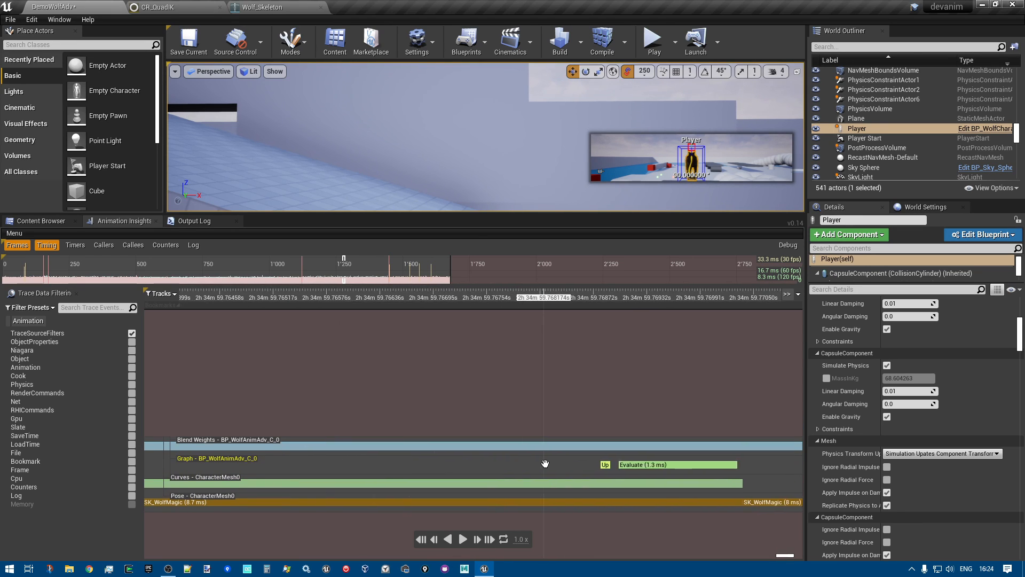
{"action": "left_click_drag", "start_coordinate": [338, 466], "coordinate": [682, 464]}
{"action": "left_click_drag", "start_coordinate": [388, 467], "coordinate": [405, 475]}
Examine one earlier frame's Update and Evaluate events closely, comparing their durations on the Graph track
{"action": "scroll", "coordinate": [405, 475], "scroll_direction": "up", "scroll_amount": 2}
{"action": "left_click_drag", "start_coordinate": [246, 470], "coordinate": [353, 469]}
{"action": "scroll", "coordinate": [360, 473], "scroll_direction": "down", "scroll_amount": 2}
{"action": "scroll", "coordinate": [358, 472], "scroll_direction": "down", "scroll_amount": 2}
{"action": "scroll", "coordinate": [377, 470], "scroll_direction": "up", "scroll_amount": 5}
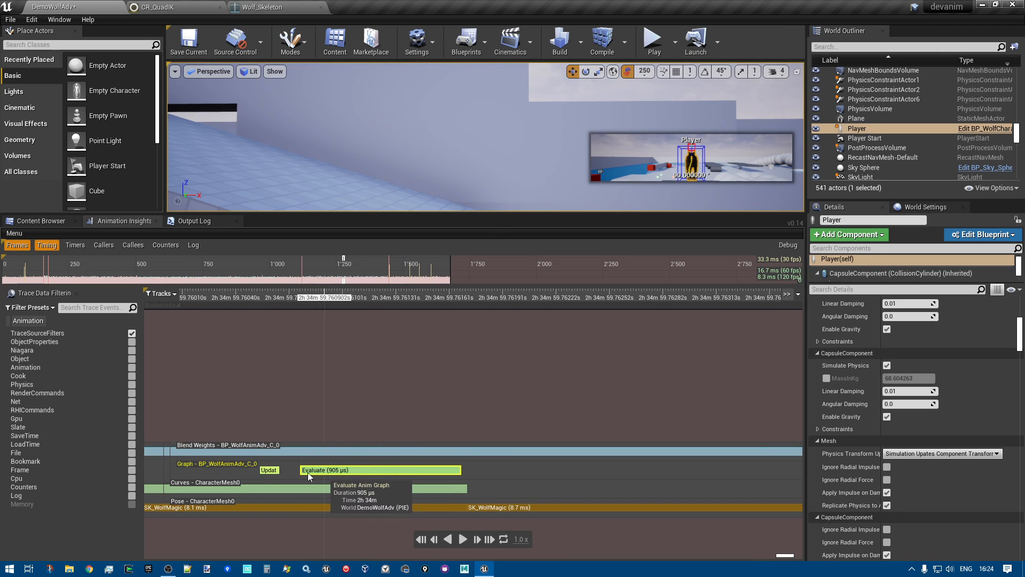
{"action": "scroll", "coordinate": [259, 472], "scroll_direction": "down", "scroll_amount": 3}
{"action": "left_click_drag", "start_coordinate": [375, 471], "coordinate": [498, 475]}
{"action": "scroll", "coordinate": [490, 477], "scroll_direction": "up", "scroll_amount": 3}
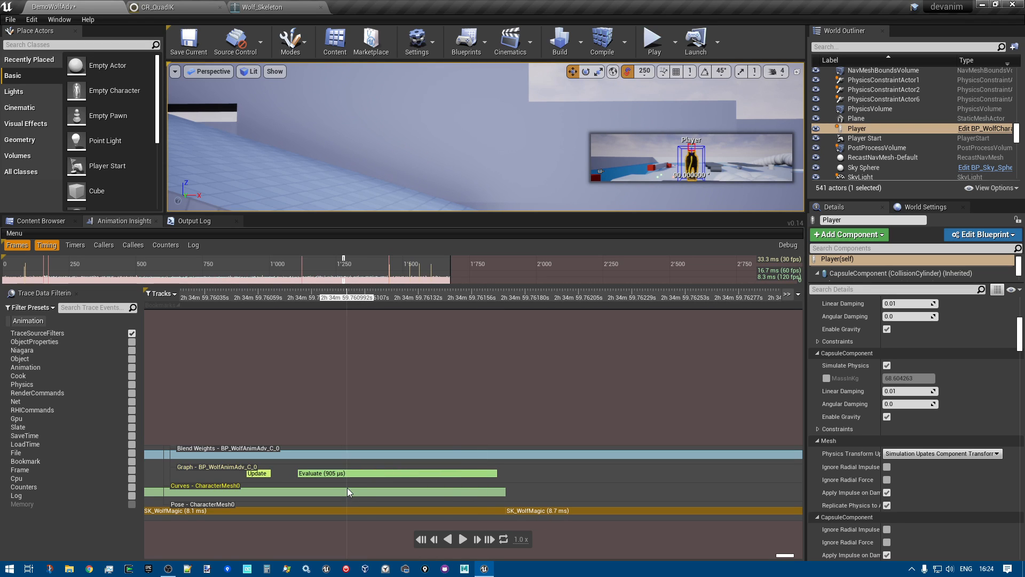
{"action": "left_click_drag", "start_coordinate": [347, 492], "coordinate": [359, 442]}
{"action": "scroll", "coordinate": [361, 429], "scroll_direction": "up", "scroll_amount": 2}
{"action": "scroll", "coordinate": [355, 432], "scroll_direction": "down", "scroll_amount": 4}
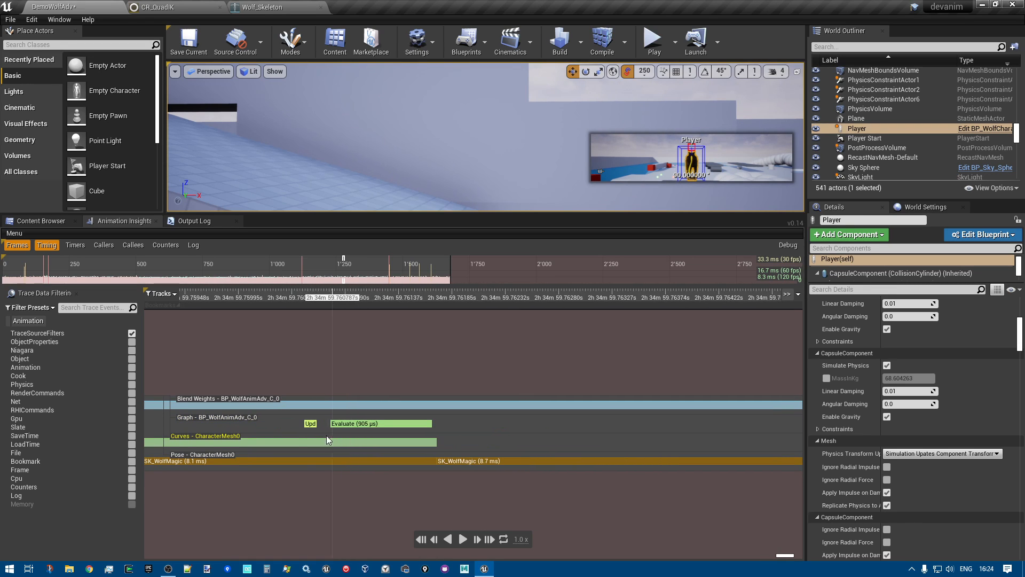
{"action": "left_click_drag", "start_coordinate": [278, 428], "coordinate": [452, 441]}
{"action": "scroll", "coordinate": [540, 444], "scroll_direction": "up", "scroll_amount": 5}
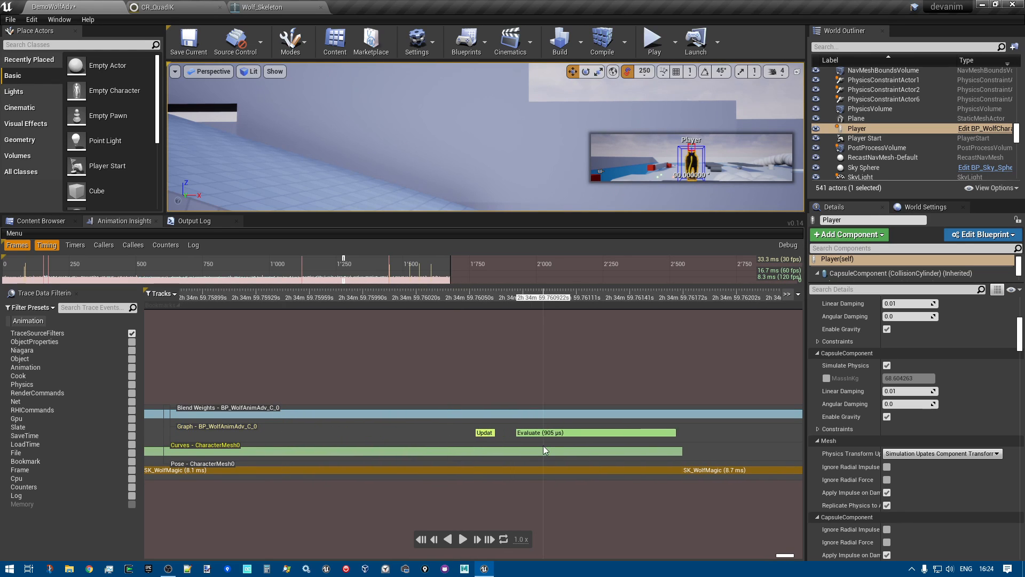
{"action": "left_click_drag", "start_coordinate": [527, 445], "coordinate": [352, 430]}
{"action": "scroll", "coordinate": [429, 445], "scroll_direction": "down", "scroll_amount": 3}
{"action": "scroll", "coordinate": [428, 445], "scroll_direction": "down", "scroll_amount": 1}
{"action": "scroll", "coordinate": [427, 434], "scroll_direction": "up", "scroll_amount": 3}
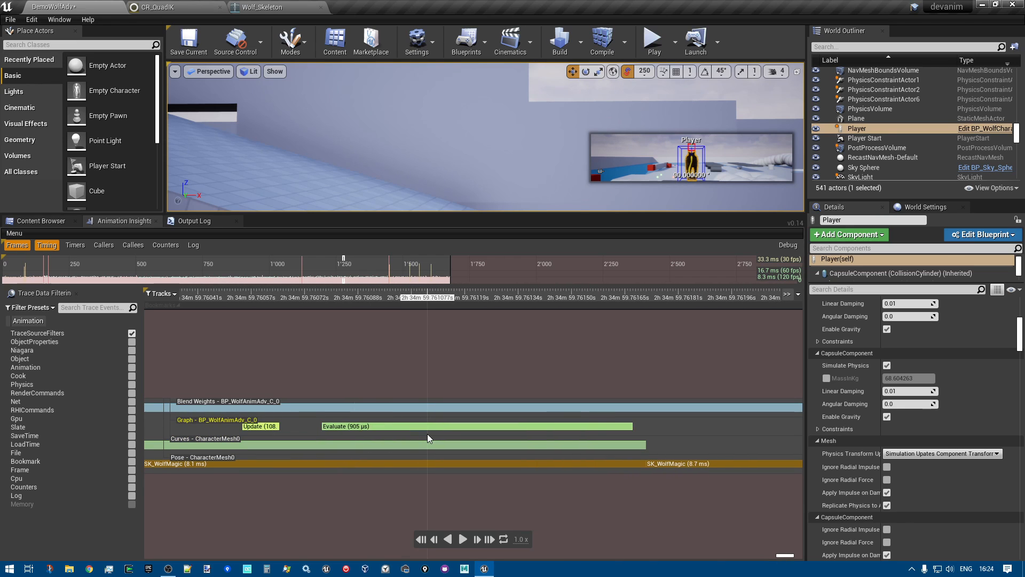
{"action": "scroll", "coordinate": [390, 438], "scroll_direction": "down", "scroll_amount": 3}
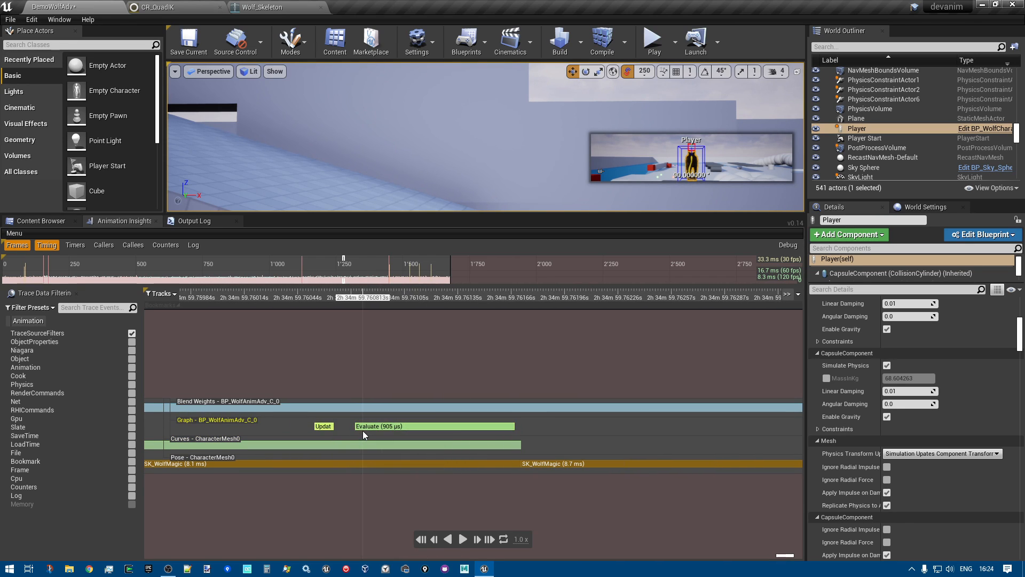
{"action": "scroll", "coordinate": [362, 431], "scroll_direction": "down", "scroll_amount": 2}
{"action": "left_click_drag", "start_coordinate": [290, 427], "coordinate": [305, 442]}
{"action": "scroll", "coordinate": [498, 434], "scroll_direction": "up", "scroll_amount": 4}
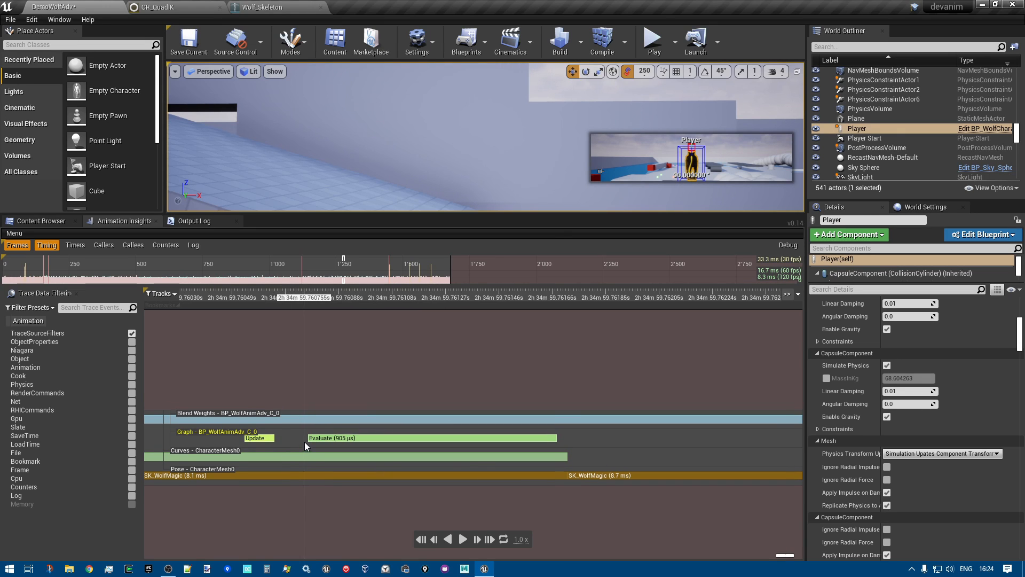
Return to CR_QuadIK and review the FBIK section of the Rig Graph, from the floor offset inputs to the Fullbody IK node
{"action": "left_click", "coordinate": [179, 6]}
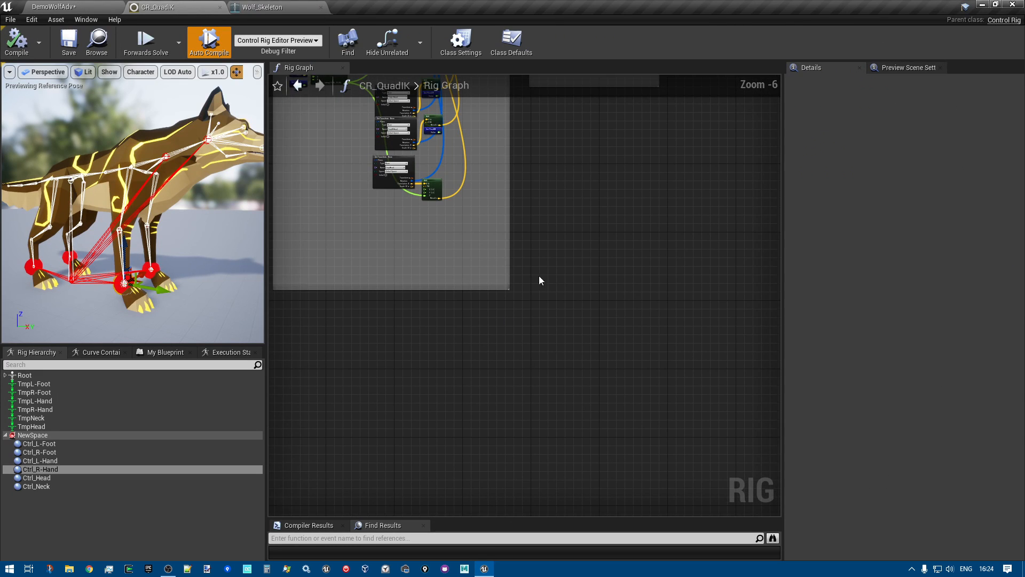
{"action": "scroll", "coordinate": [588, 385], "scroll_direction": "down", "scroll_amount": 4}
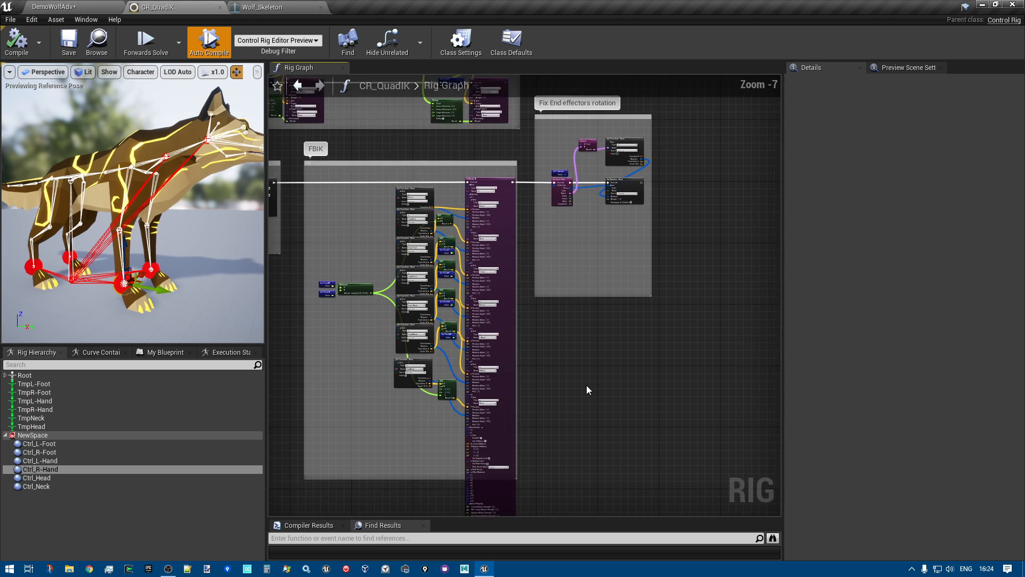
{"action": "right_click_drag", "start_coordinate": [584, 383], "coordinate": [629, 363]}
{"action": "scroll", "coordinate": [590, 401], "scroll_direction": "up", "scroll_amount": 3}
{"action": "scroll", "coordinate": [628, 362], "scroll_direction": "up", "scroll_amount": 2}
{"action": "scroll", "coordinate": [627, 363], "scroll_direction": "down", "scroll_amount": 2}
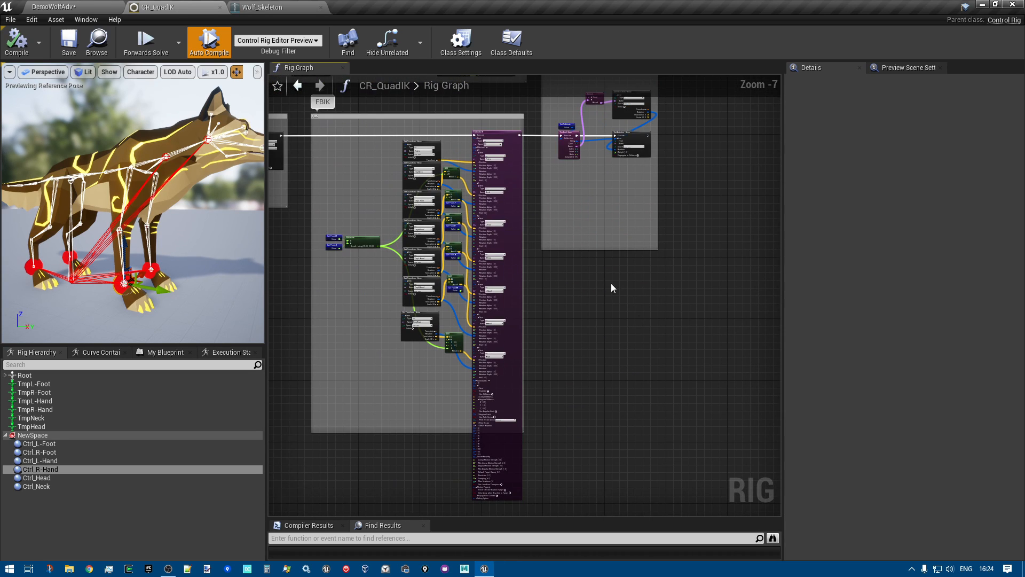
{"action": "scroll", "coordinate": [428, 204], "scroll_direction": "up", "scroll_amount": 4}
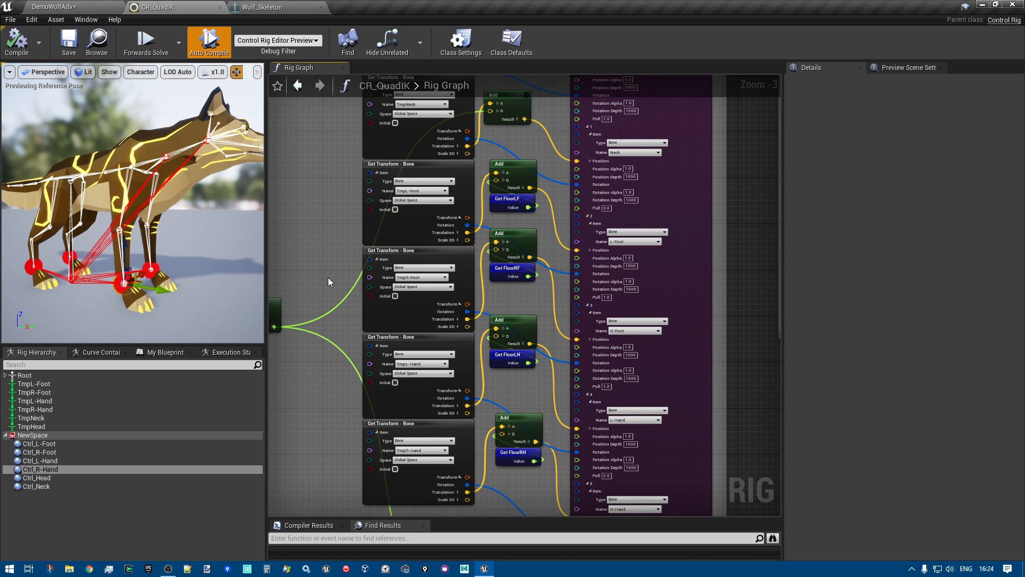
{"action": "scroll", "coordinate": [551, 336], "scroll_direction": "down", "scroll_amount": 3}
{"action": "right_click_drag", "start_coordinate": [666, 348], "coordinate": [646, 274]}
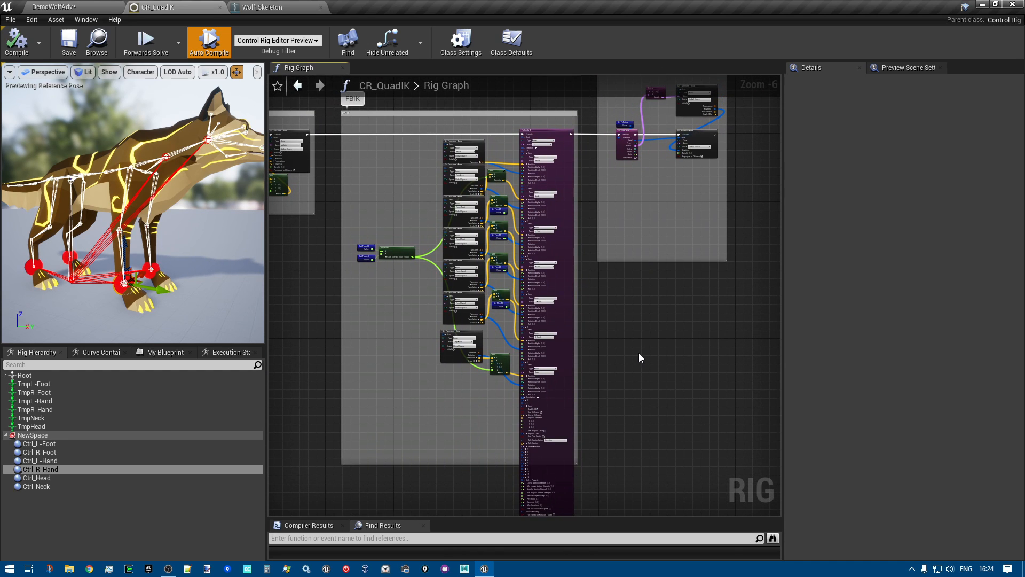
{"action": "scroll", "coordinate": [636, 352], "scroll_direction": "down", "scroll_amount": 1}
{"action": "right_click_drag", "start_coordinate": [636, 352], "coordinate": [612, 324]}
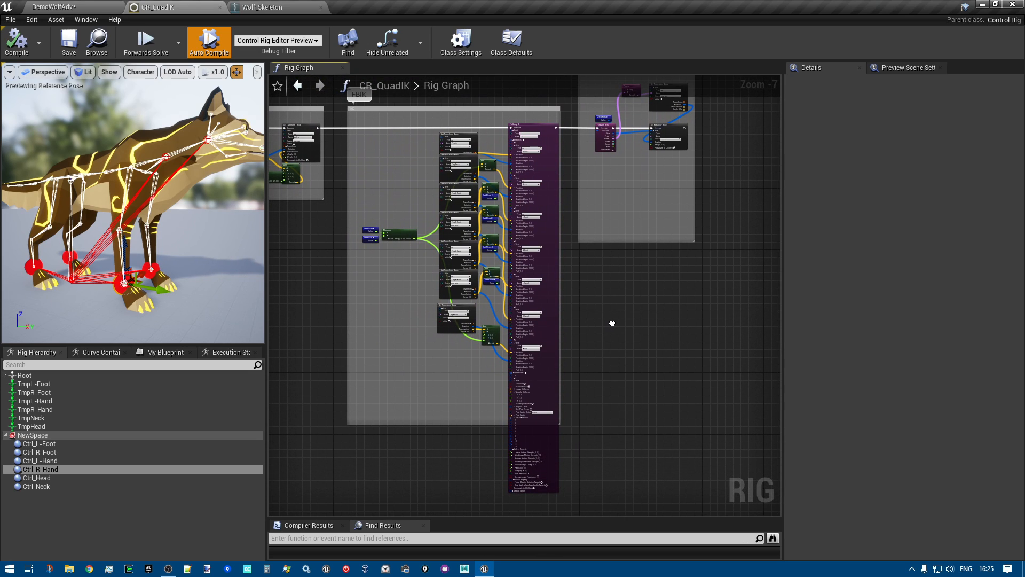
{"action": "scroll", "coordinate": [611, 323], "scroll_direction": "up", "scroll_amount": 1}
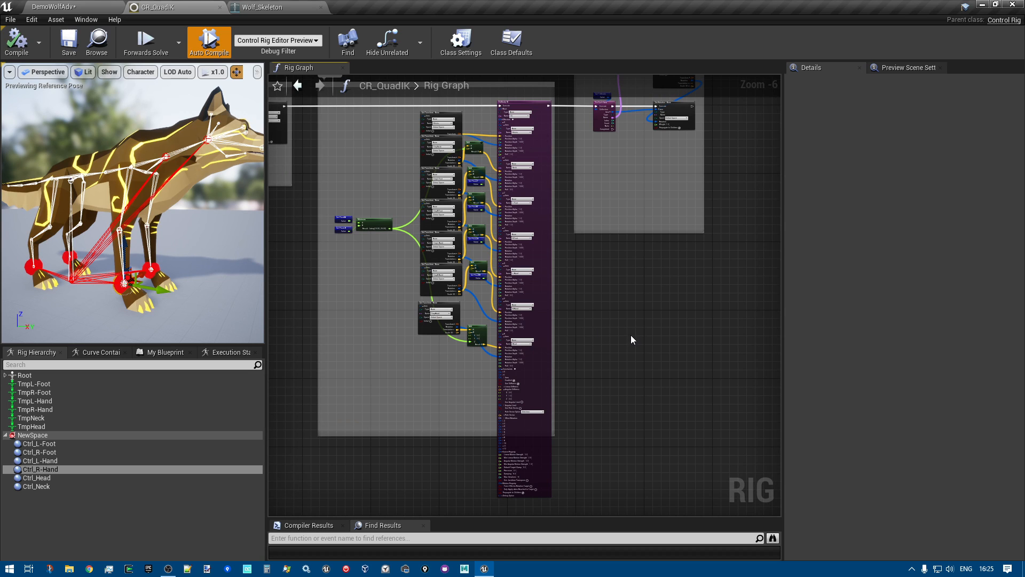
{"action": "scroll", "coordinate": [630, 335], "scroll_direction": "up", "scroll_amount": 1}
{"action": "right_click_drag", "start_coordinate": [606, 333], "coordinate": [691, 351]}
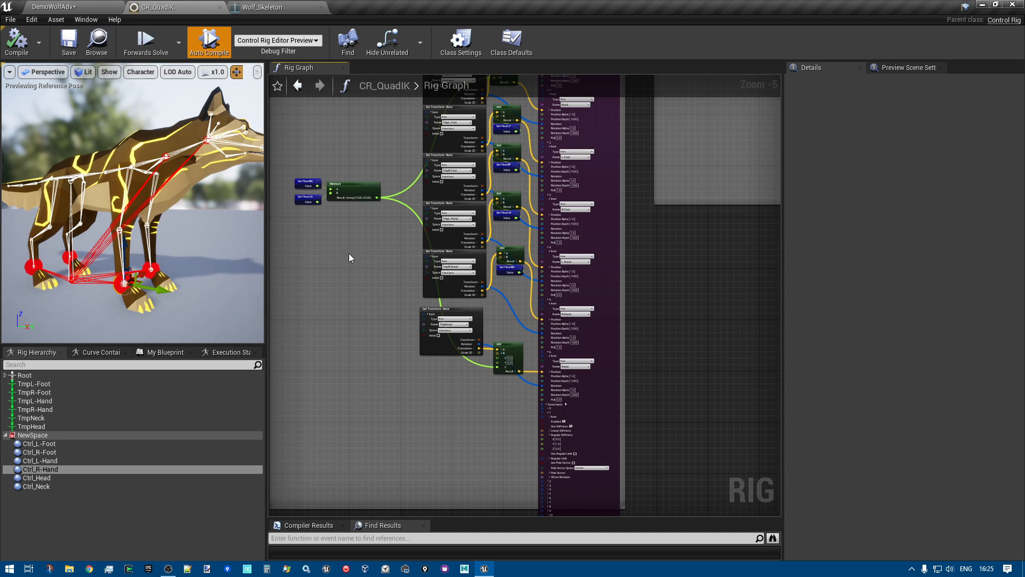
{"action": "scroll", "coordinate": [344, 272], "scroll_direction": "down", "scroll_amount": 1}
{"action": "right_click_drag", "start_coordinate": [344, 273], "coordinate": [332, 305]}
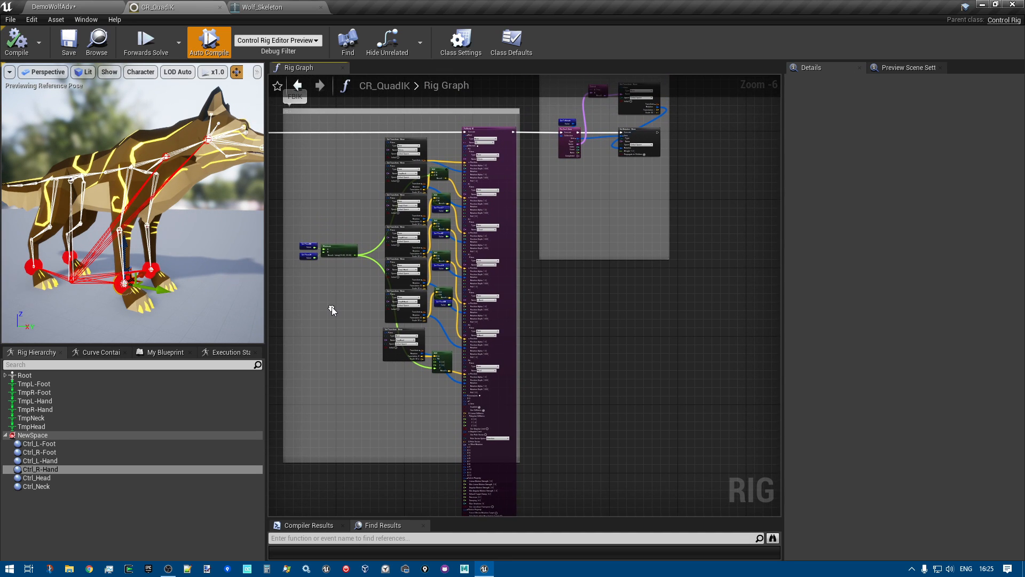
{"action": "scroll", "coordinate": [331, 305], "scroll_direction": "up", "scroll_amount": 2}
Examine the wolf's body, leg bones and foot controls from several side and close-up angles in the CR_QuadIK preview
{"action": "right_click_drag", "start_coordinate": [195, 299], "coordinate": [181, 275]}
{"action": "key", "text": "s"}
{"action": "key", "text": "w"}
{"action": "key", "text": "a"}
{"action": "key", "text": "d"}
{"action": "key", "text": "s"}
{"action": "key", "text": "a"}
{"action": "key", "text": "w"}
{"action": "key", "text": "s"}
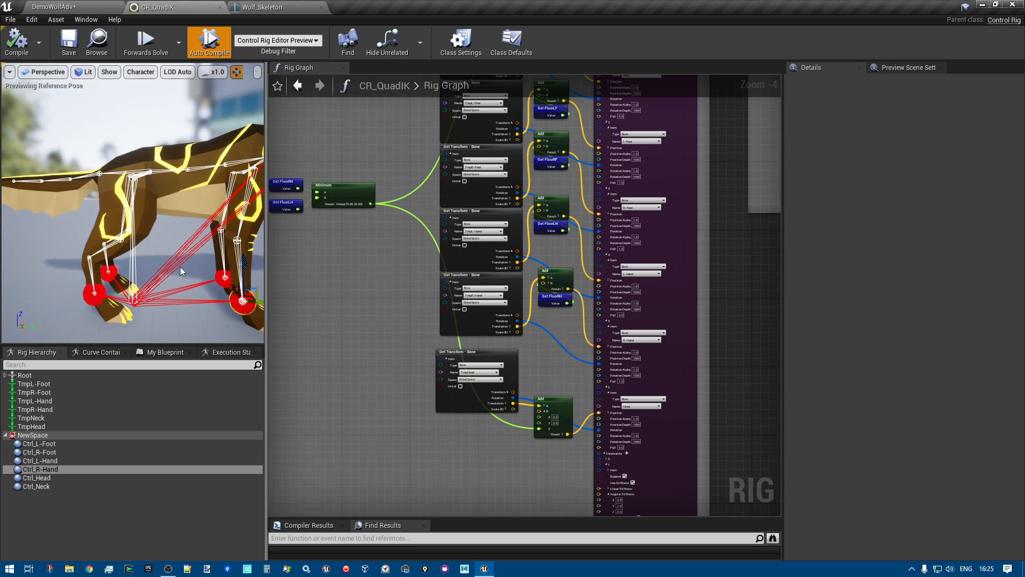
{"action": "right_click_drag", "start_coordinate": [166, 234], "coordinate": [128, 155]}
{"action": "key", "text": "w"}
{"action": "key", "text": "s"}
{"action": "key", "text": "s"}
{"action": "key", "text": "w"}
{"action": "key", "text": "s"}
{"action": "key", "text": "w"}
{"action": "key", "text": "s"}
{"action": "key", "text": "s"}
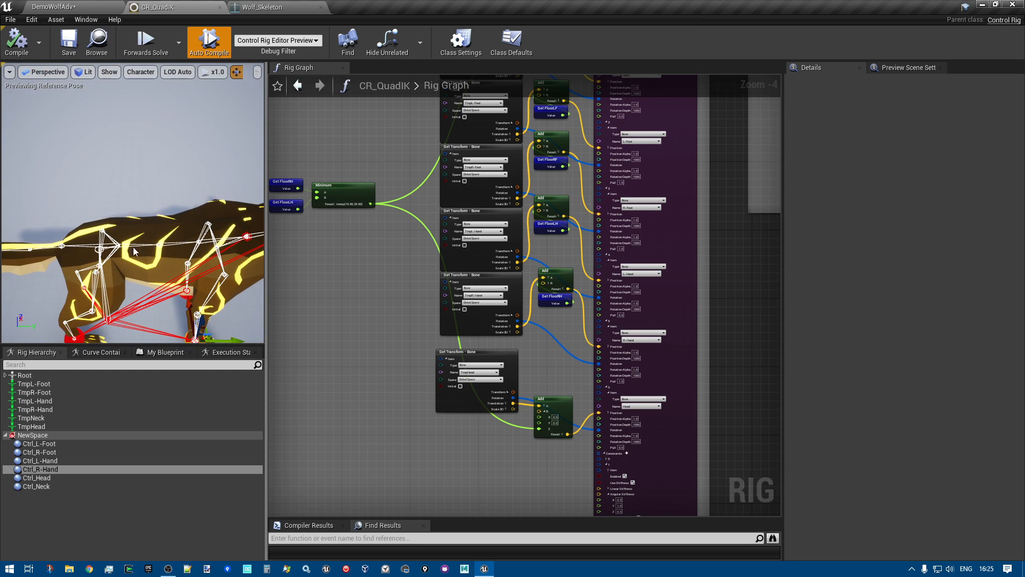
{"action": "right_click_drag", "start_coordinate": [131, 235], "coordinate": [144, 190]}
{"action": "key", "text": "q"}
{"action": "key", "text": "s"}
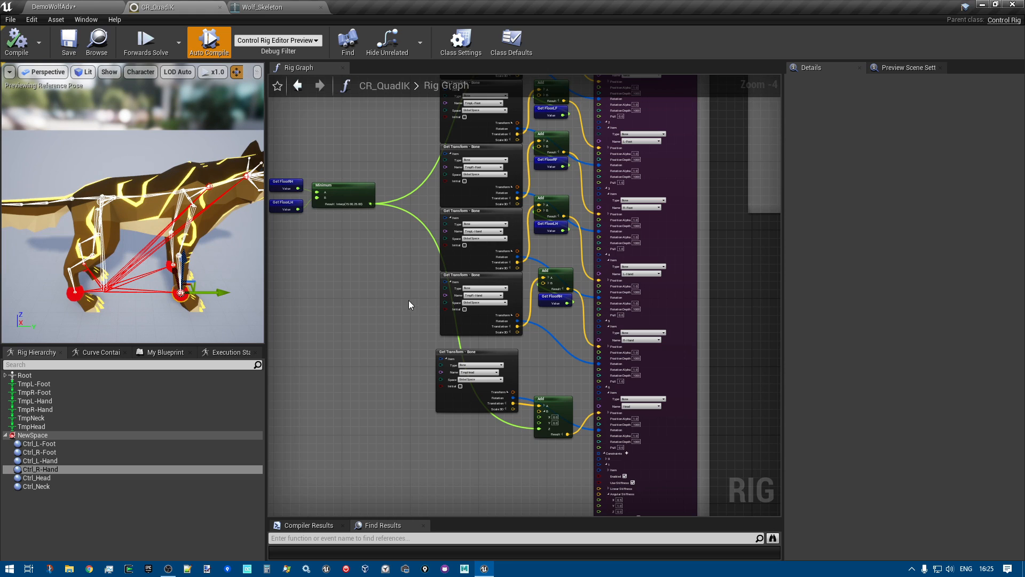
{"action": "key", "text": "a"}
{"action": "mouse_move", "coordinate": [131, 203]}
{"action": "right_mouse_down"}
{"action": "mouse_move", "coordinate": [149, 218]}
{"action": "mouse_move", "coordinate": [145, 208]}
{"action": "right_mouse_up"}
{"action": "key", "text": "w"}
{"action": "key", "text": "s"}
{"action": "right_click_drag", "start_coordinate": [130, 276], "coordinate": [145, 218]}
{"action": "key", "text": "s"}
{"action": "key", "text": "w"}
{"action": "key", "text": "a"}
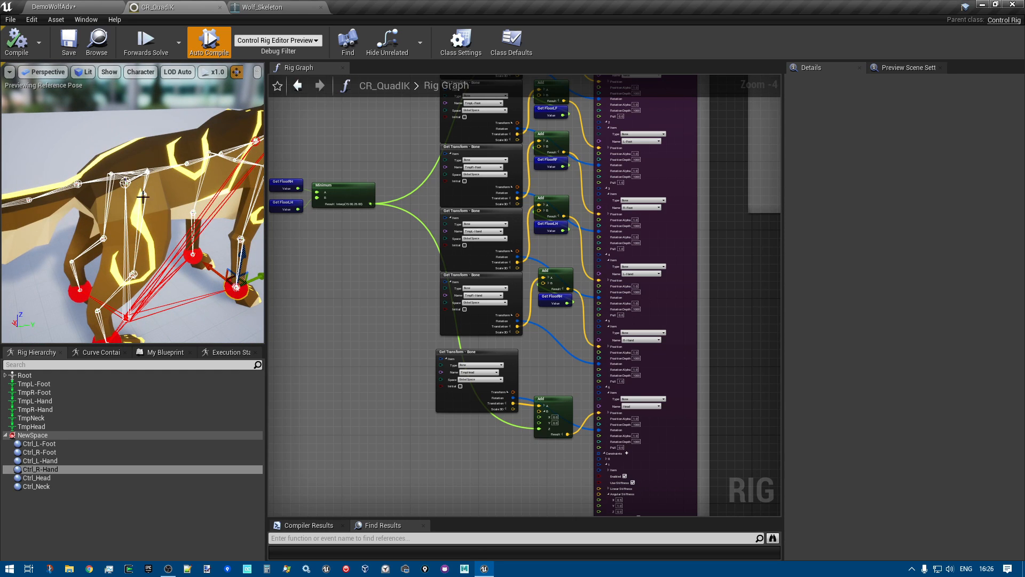
Examine the whole wolf with its skeleton and foot controls from a wider view in the CR_QuadIK preview
{"action": "key", "text": "s"}
{"action": "right_click_drag", "start_coordinate": [178, 268], "coordinate": [181, 269]}
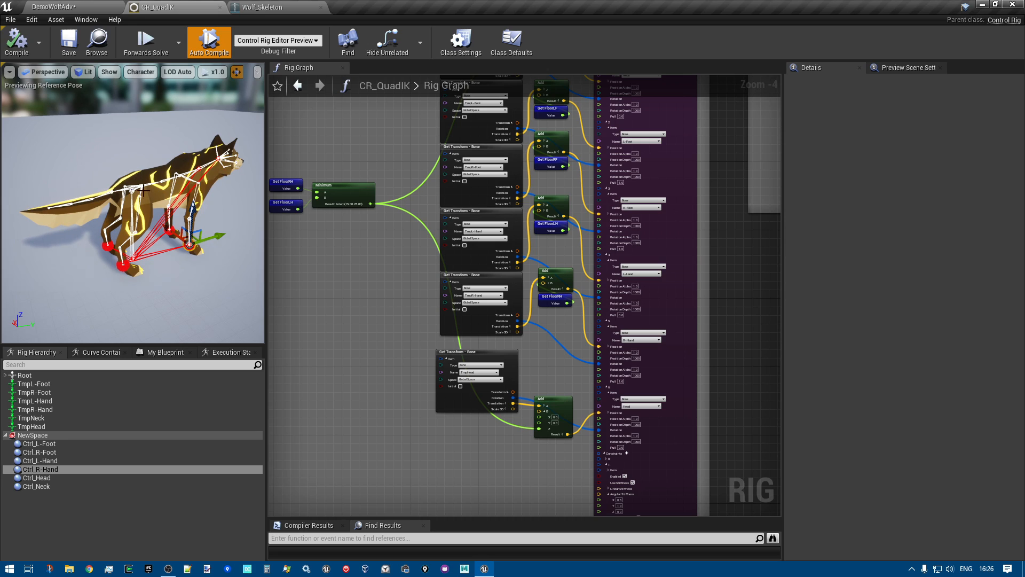
{"action": "right_click_drag", "start_coordinate": [174, 232], "coordinate": [182, 238]}
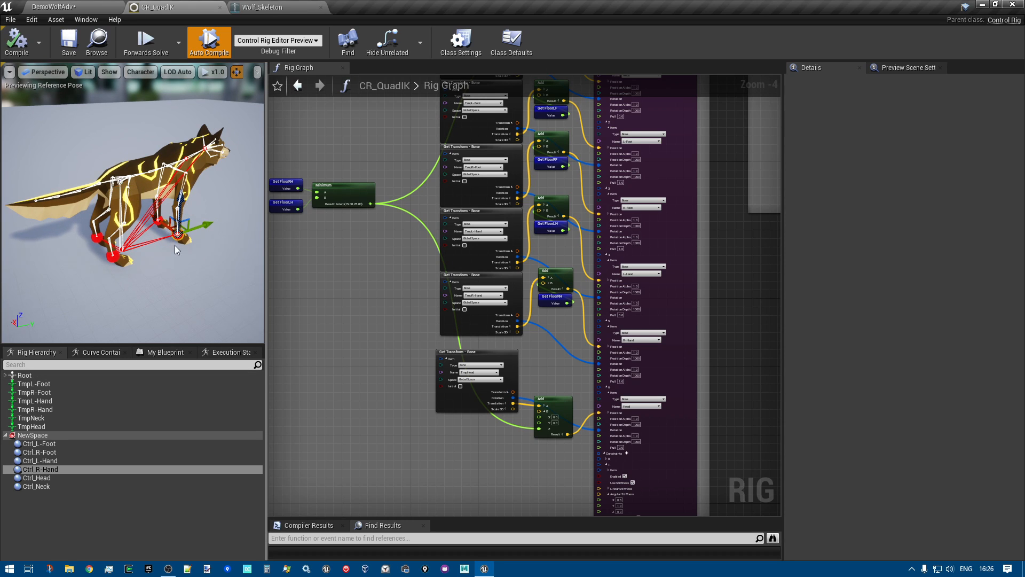
Review the Fullbody IK node's effector inputs and its link to the Fix End effectors rotation section in the Rig Graph
{"action": "scroll", "coordinate": [177, 249], "scroll_direction": "up", "scroll_amount": 7}
{"action": "scroll", "coordinate": [177, 250], "scroll_direction": "down", "scroll_amount": 6}
{"action": "scroll", "coordinate": [647, 320], "scroll_direction": "down", "scroll_amount": 3}
{"action": "right_click_drag", "start_coordinate": [646, 320], "coordinate": [585, 289]}
{"action": "right_click_drag", "start_coordinate": [667, 286], "coordinate": [665, 355]}
{"action": "scroll", "coordinate": [630, 307], "scroll_direction": "up", "scroll_amount": 2}
{"action": "scroll", "coordinate": [665, 354], "scroll_direction": "down", "scroll_amount": 2}
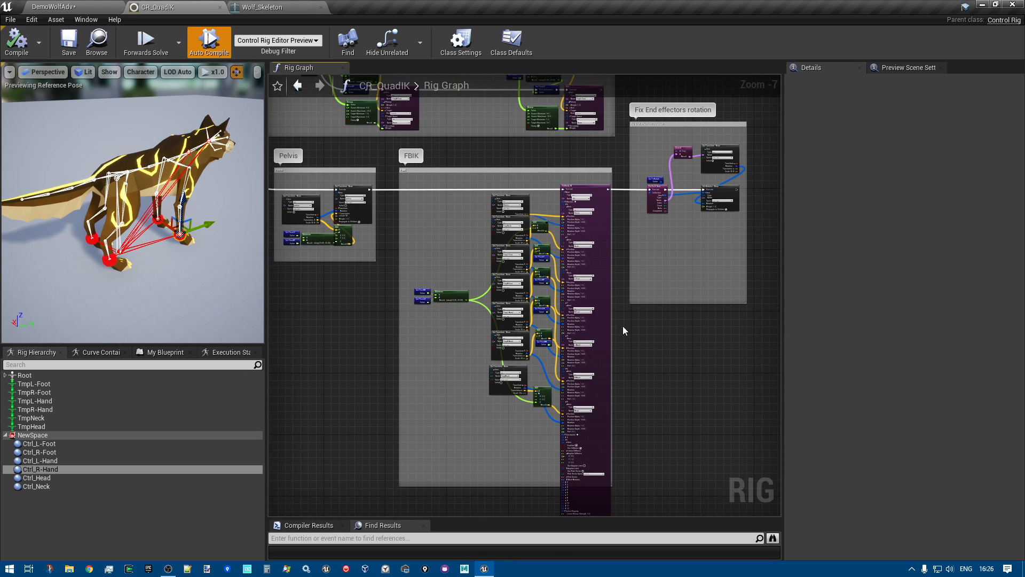
{"action": "scroll", "coordinate": [534, 366], "scroll_direction": "up", "scroll_amount": 2}
{"action": "right_click_drag", "start_coordinate": [549, 381], "coordinate": [471, 411]}
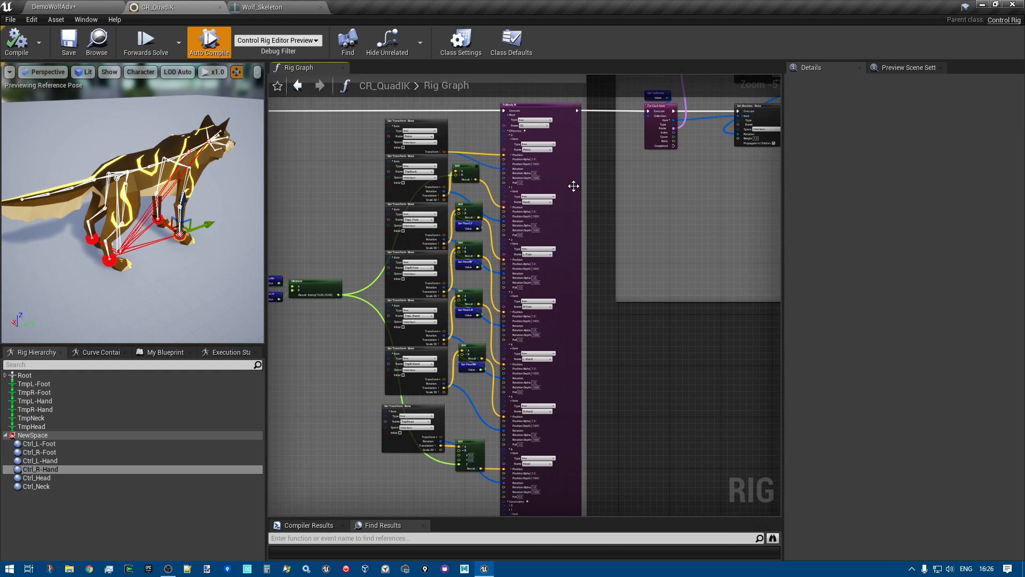
{"action": "right_click_drag", "start_coordinate": [613, 467], "coordinate": [618, 496]}
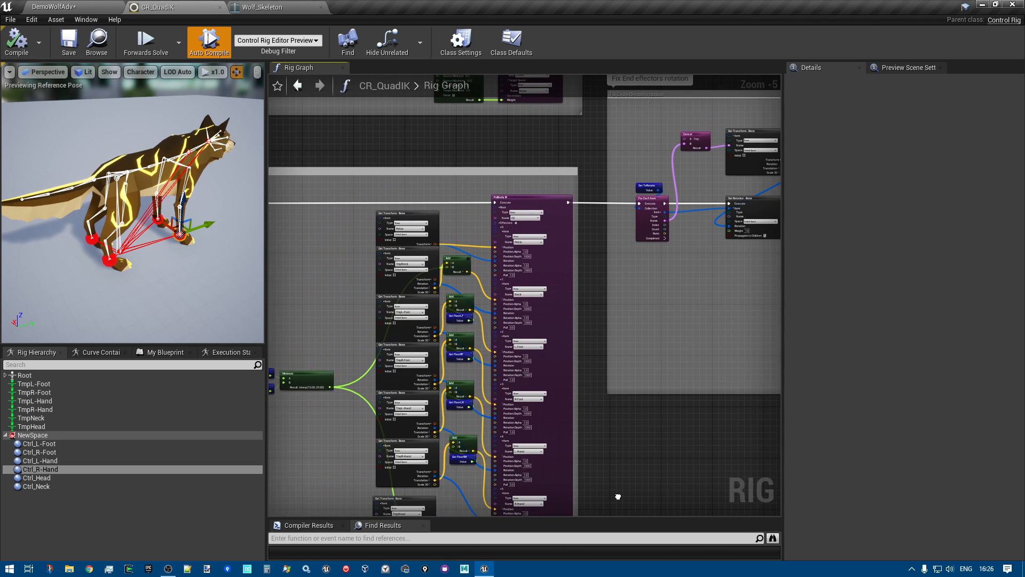
{"action": "mouse_move", "coordinate": [626, 401]}
{"action": "right_mouse_down"}
{"action": "mouse_move", "coordinate": [613, 449]}
{"action": "mouse_move", "coordinate": [639, 338]}
{"action": "mouse_move", "coordinate": [632, 409]}
{"action": "right_mouse_up"}
{"action": "scroll", "coordinate": [661, 406], "scroll_direction": "down", "scroll_amount": 3}
{"action": "scroll", "coordinate": [636, 348], "scroll_direction": "up", "scroll_amount": 3}
{"action": "scroll", "coordinate": [635, 410], "scroll_direction": "down", "scroll_amount": 4}
{"action": "right_click_drag", "start_coordinate": [686, 357], "coordinate": [686, 439]}
Return to the DemoWolfAdv level, enlarge its viewport above Animation Insights, and start playing the level
{"action": "left_click", "coordinate": [75, 5]}
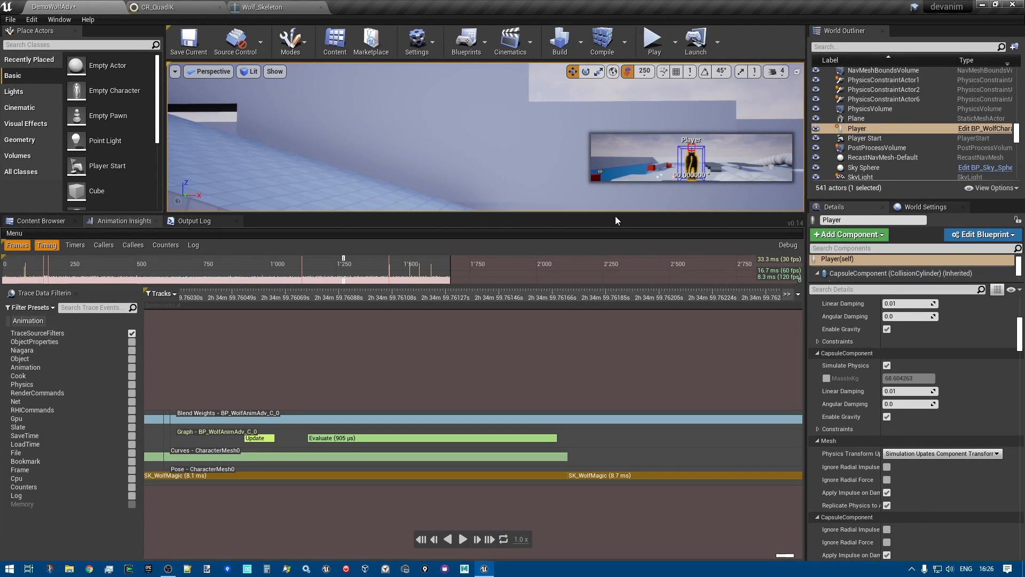
{"action": "left_click_drag", "start_coordinate": [617, 217], "coordinate": [619, 360]}
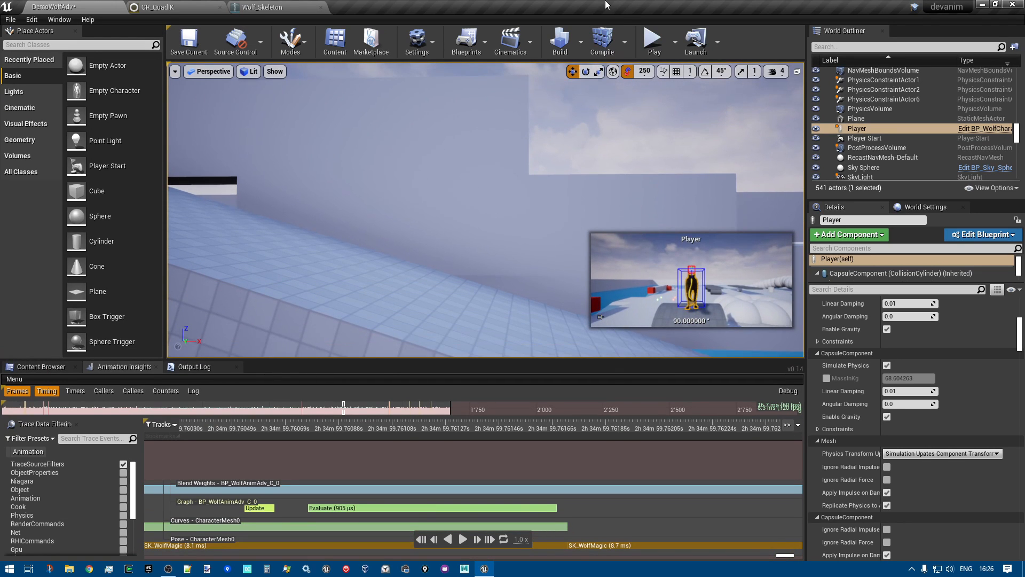
{"action": "left_click", "coordinate": [651, 42]}
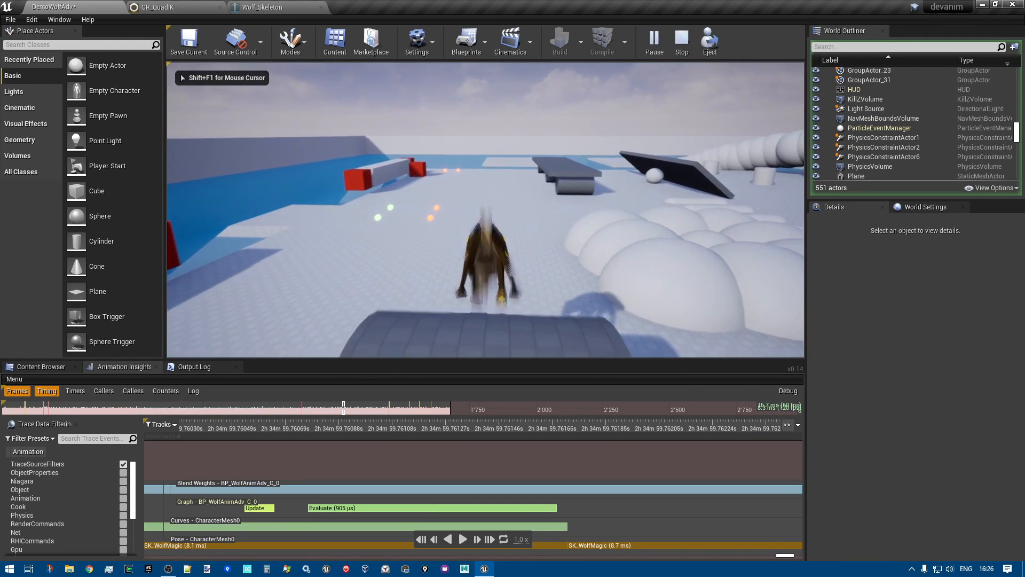
Run and jump the wolf onto the cluster of white spheres, checking its foot placement and body pose on the uneven surface
{"action": "key", "text": "w"}
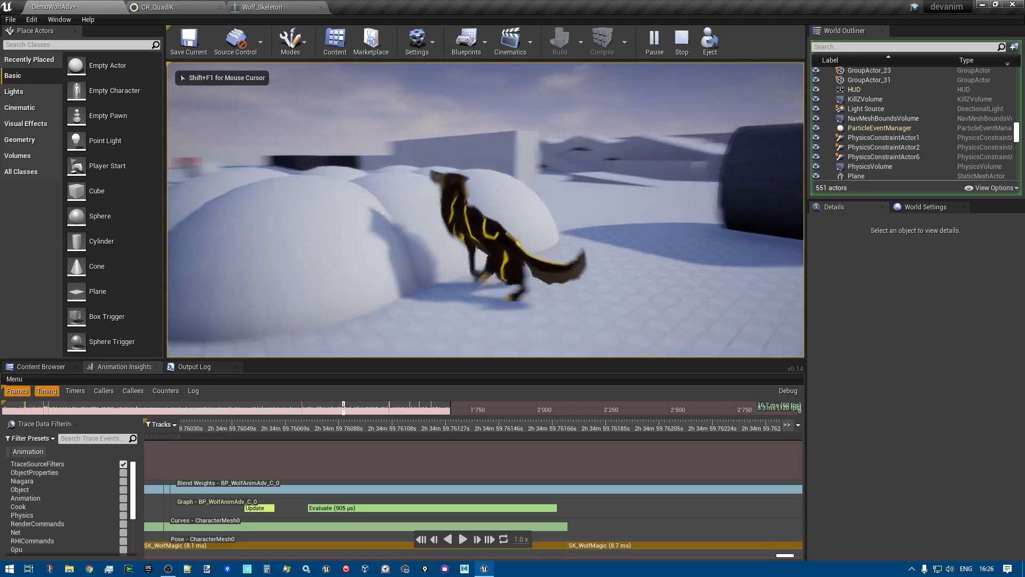
{"action": "key", "text": "space"}
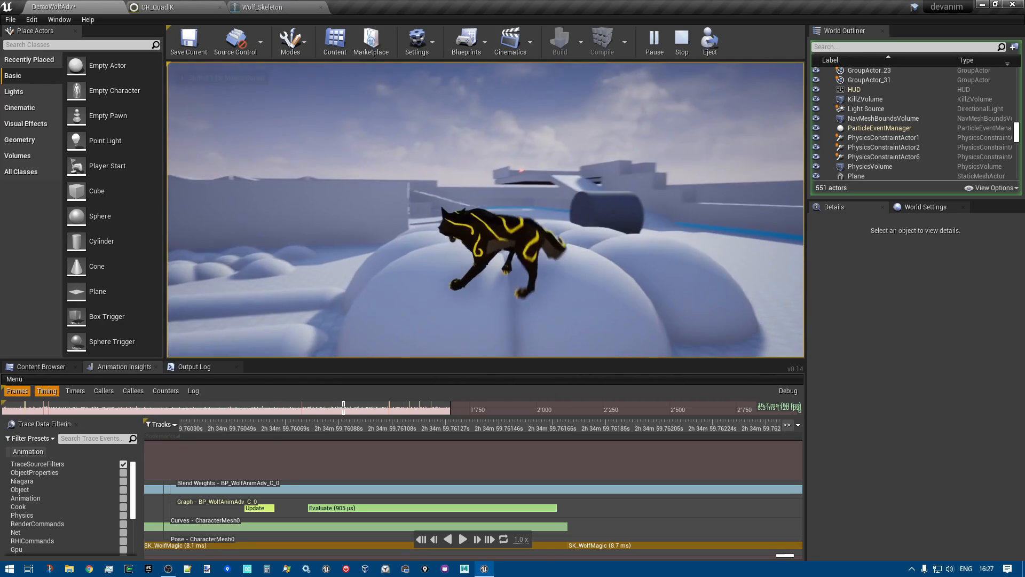
{"action": "key", "text": "w"}
{"action": "key", "text": "w"}
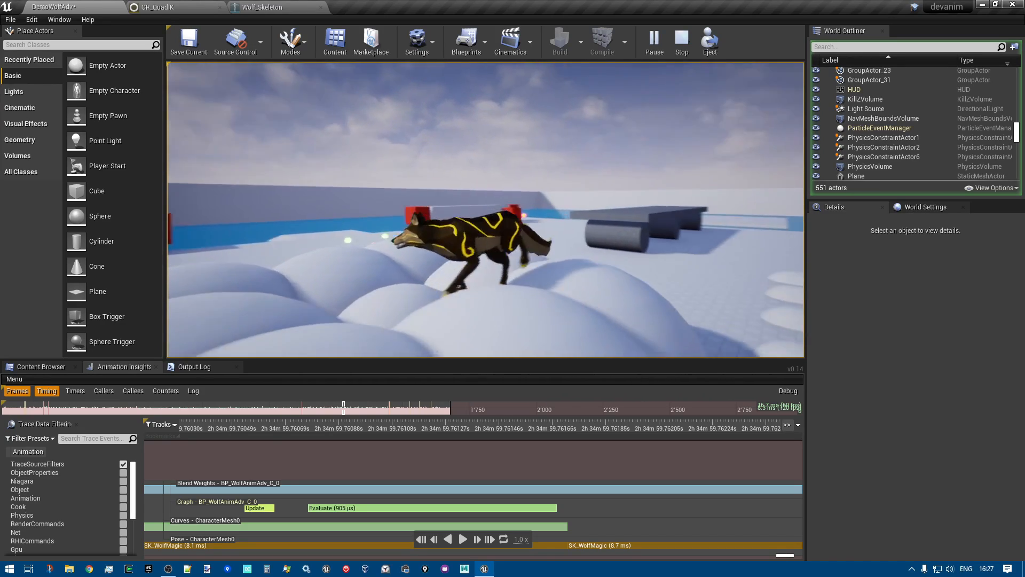
{"action": "key", "text": "w"}
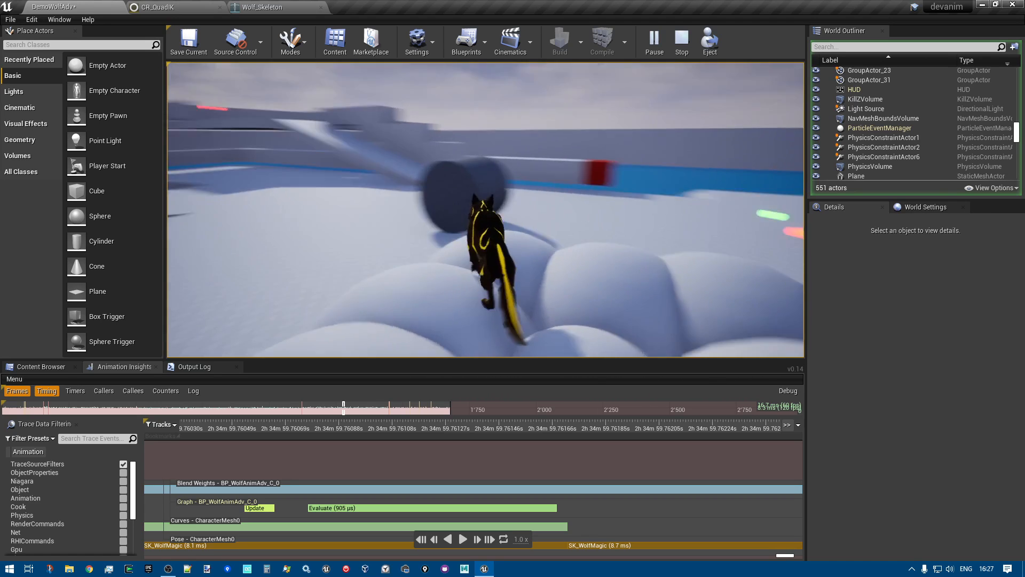
{"action": "key", "text": "a"}
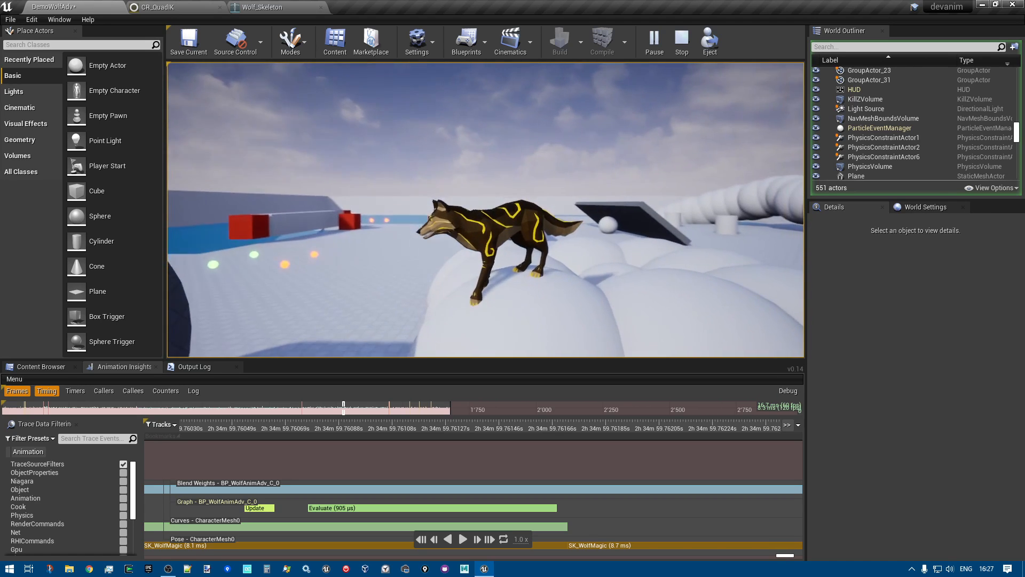